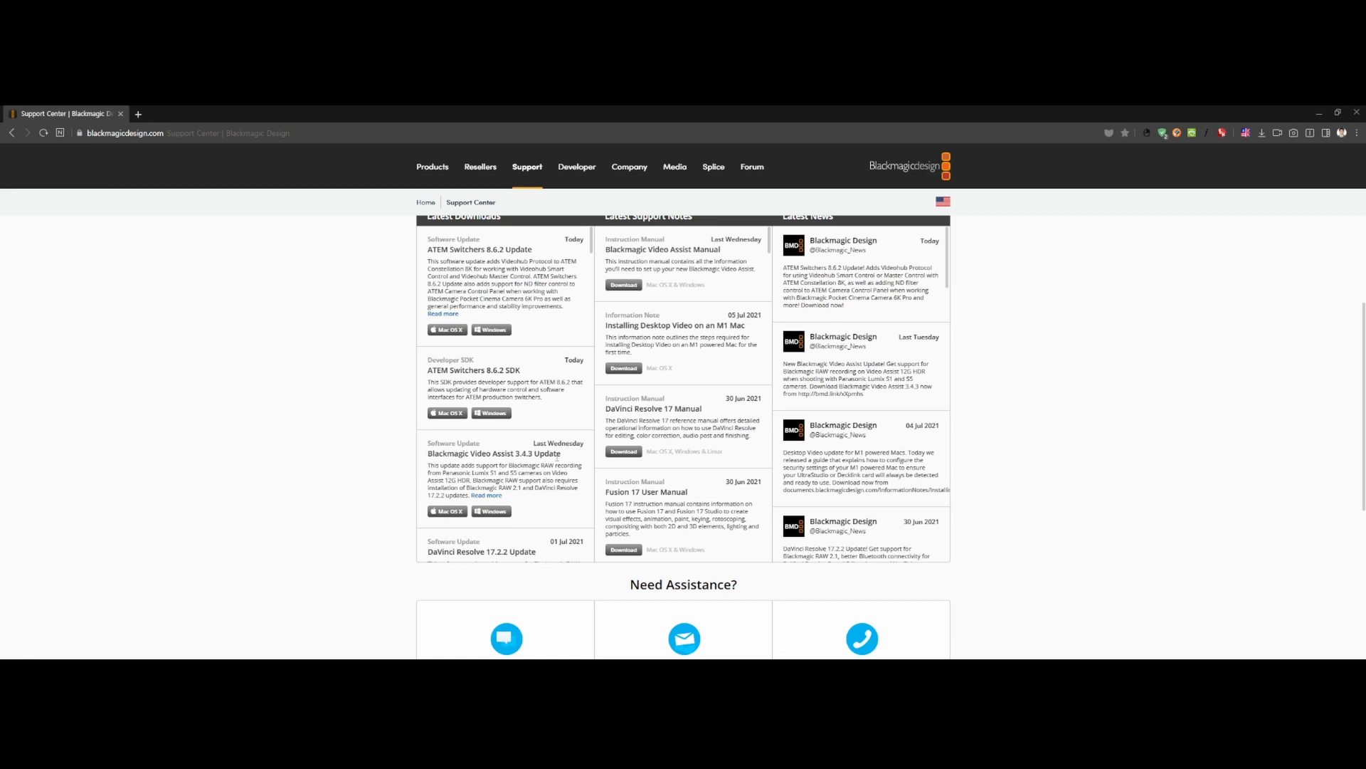
# Find DaVinci Resolve 17.2.2 Update among the latest downloads, view its Windows registration form, and dismiss it.
pyautogui.scroll(-3, 554, 438)
pyautogui.scroll(3, 548, 418)
pyautogui.scroll(-3, 548, 413)
pyautogui.scroll(3, 544, 418)
pyautogui.scroll(-3, 540, 425)
pyautogui.scroll(3, 539, 427)
pyautogui.scroll(-3, 540, 424)
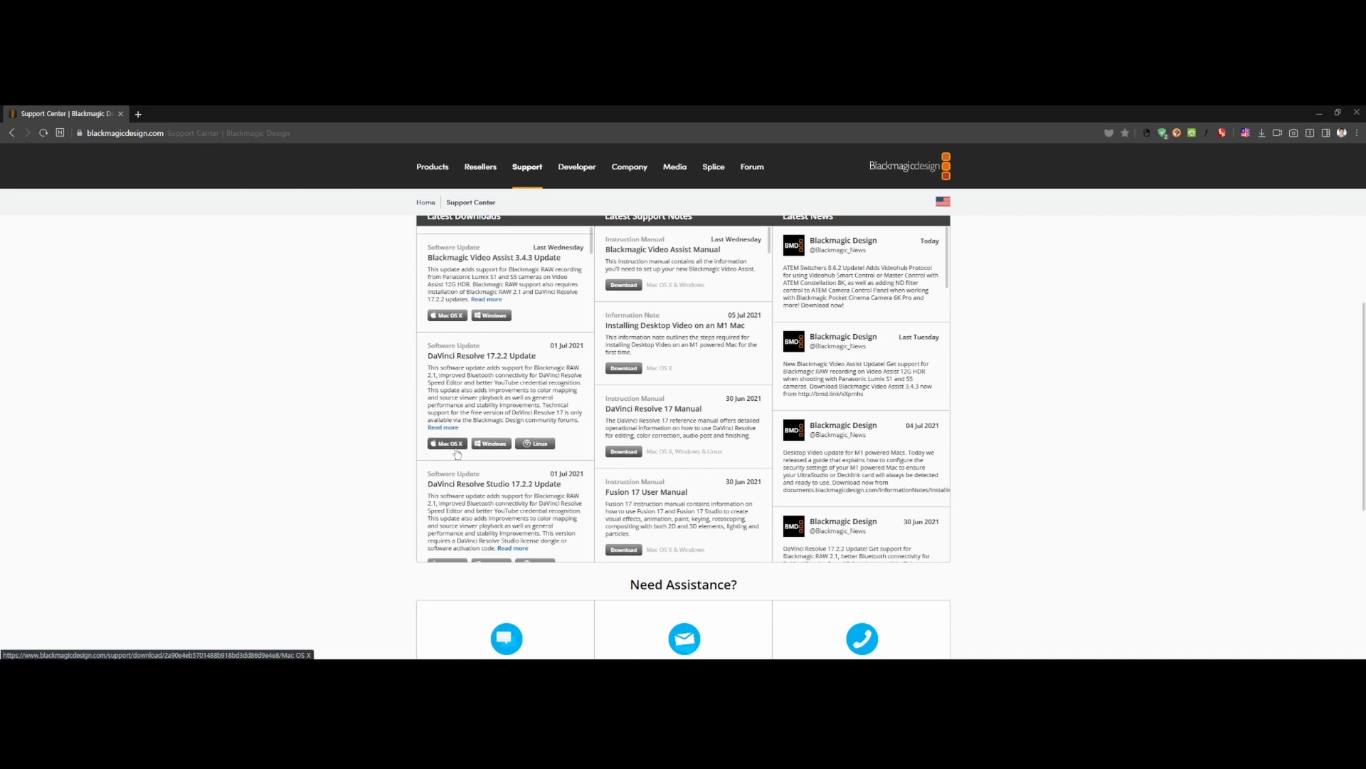
pyautogui.click(491, 445)
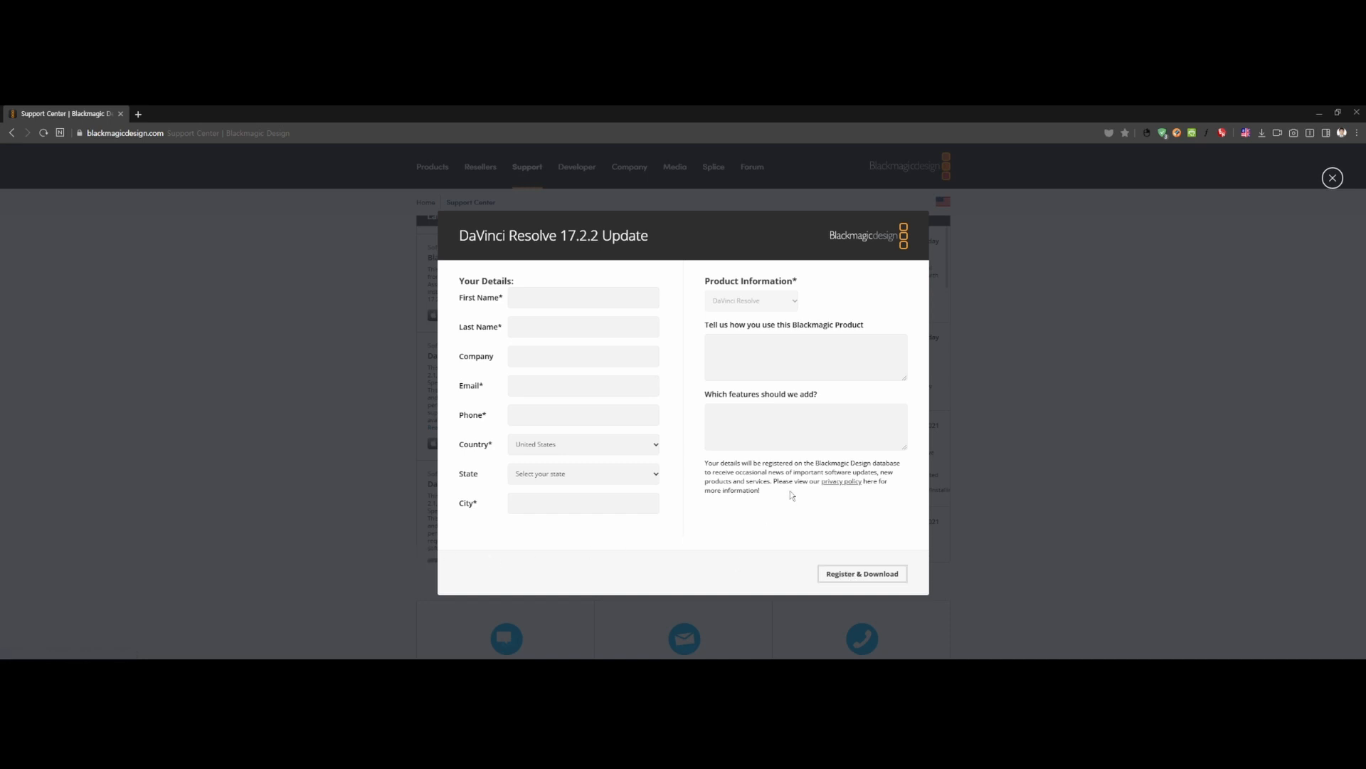
pyautogui.click(1086, 341)
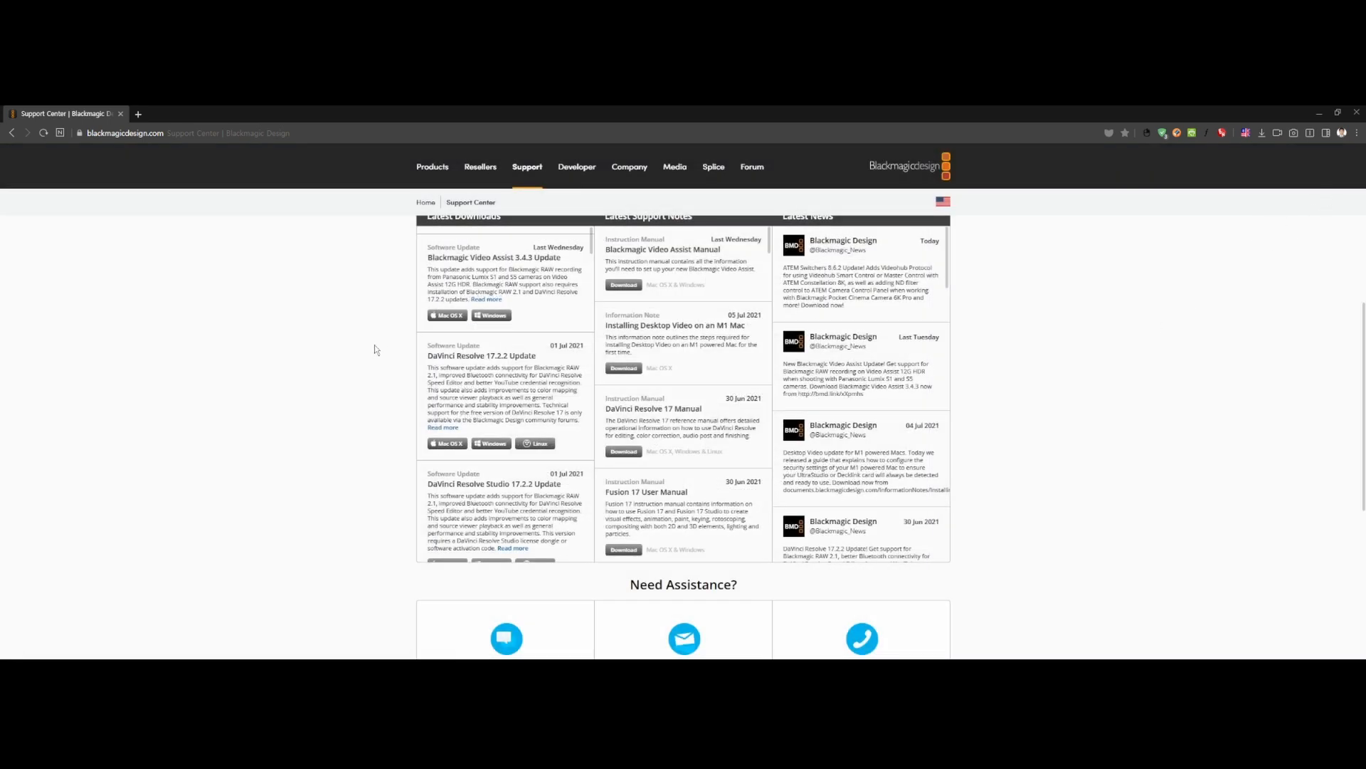
# Launch DaVinci Resolve and create a new project with the default name.
pyautogui.doubleClick(19, 210)
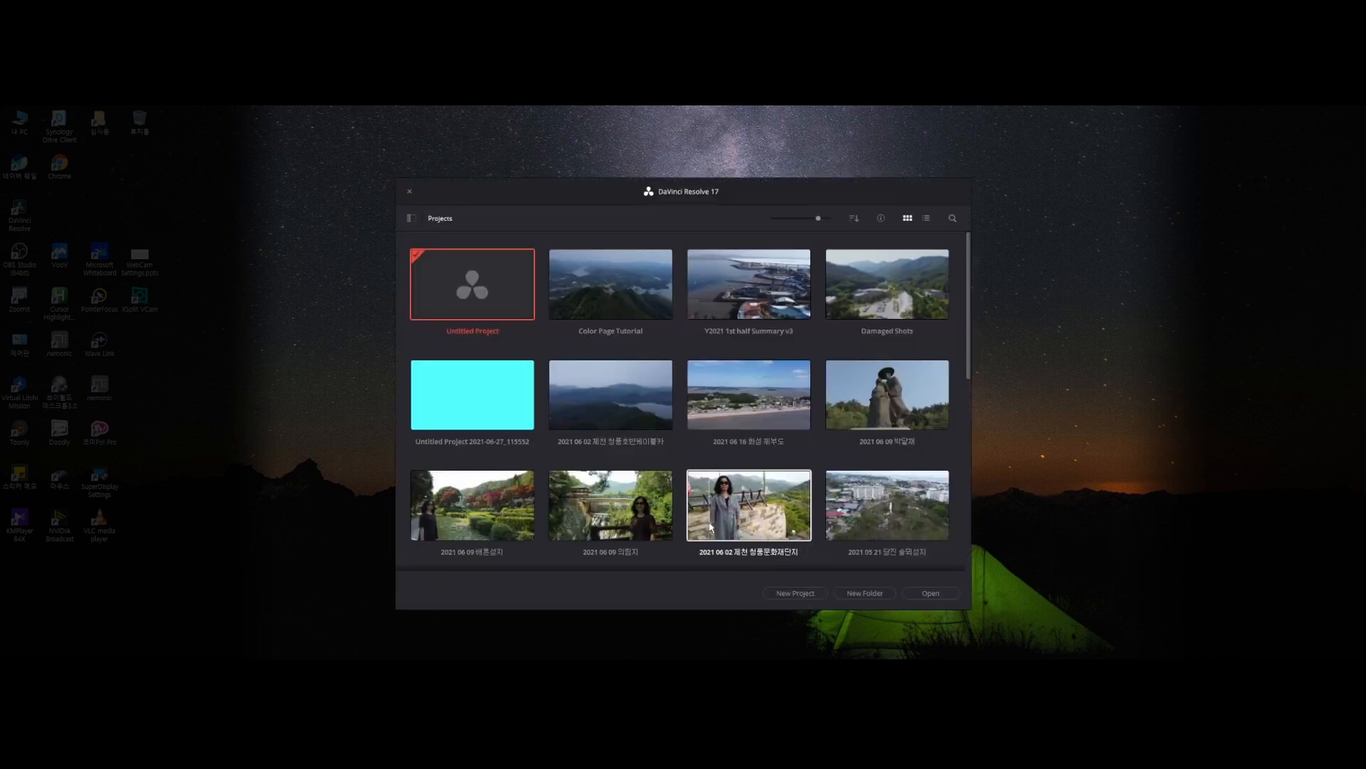
pyautogui.moveTo(708, 203); pyautogui.dragTo(682, 196)
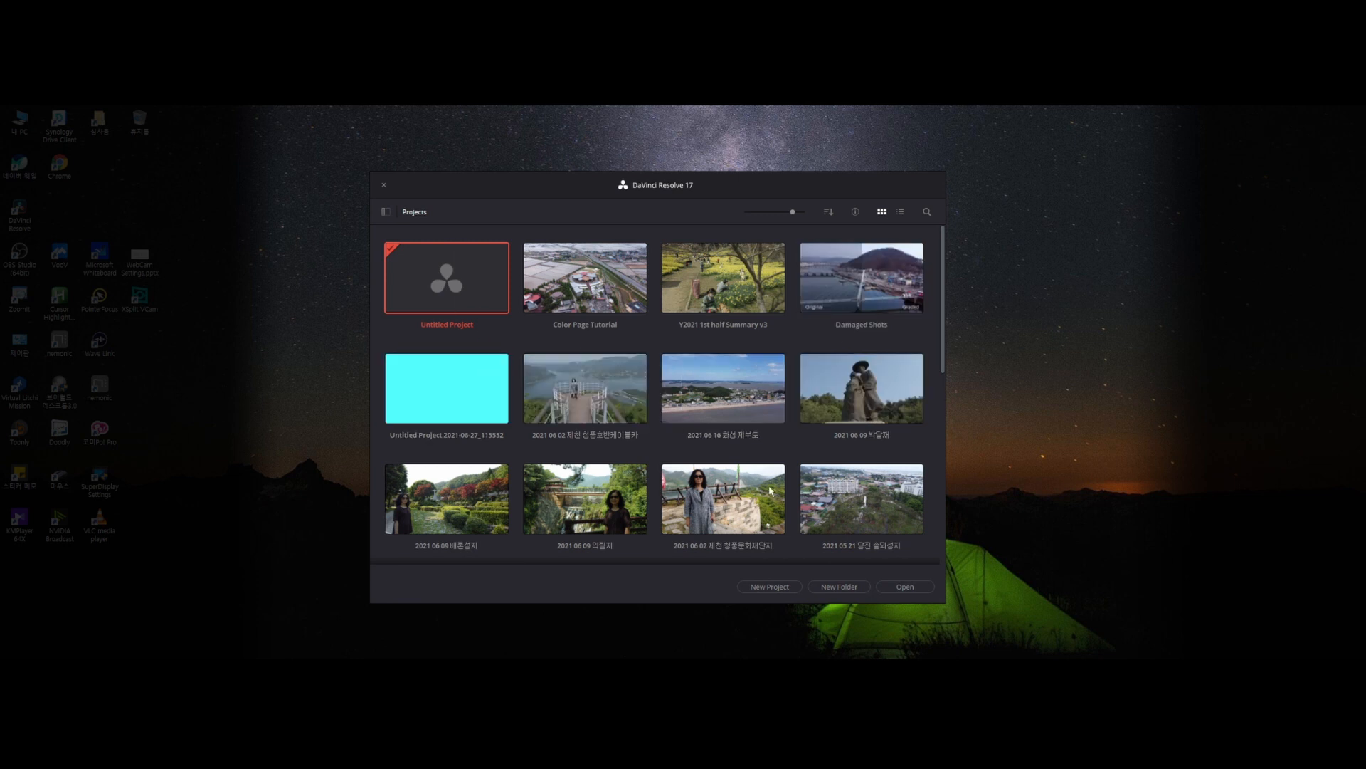
pyautogui.click(767, 587)
pyautogui.click(752, 411)
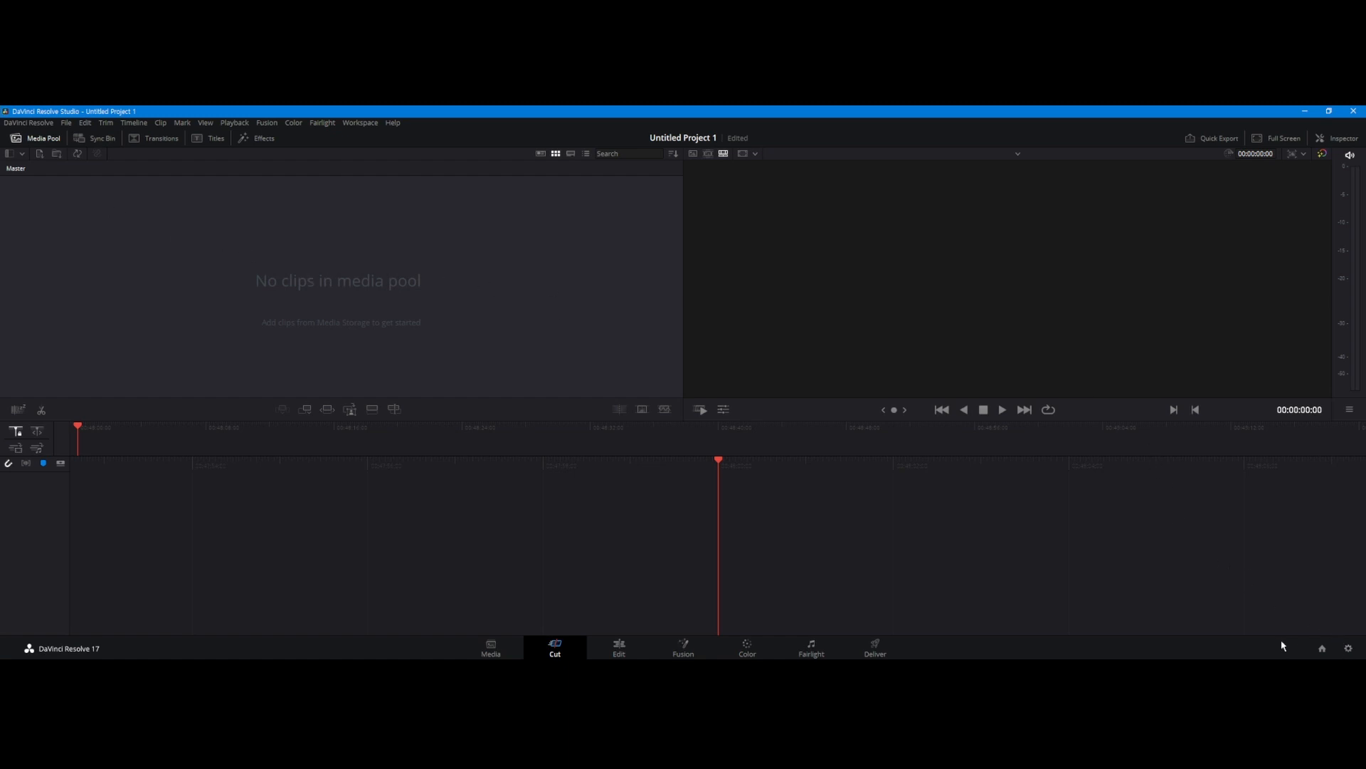
# Review the available timeline resolutions and frame rates in the project's master settings without changing them.
pyautogui.click(1348, 649)
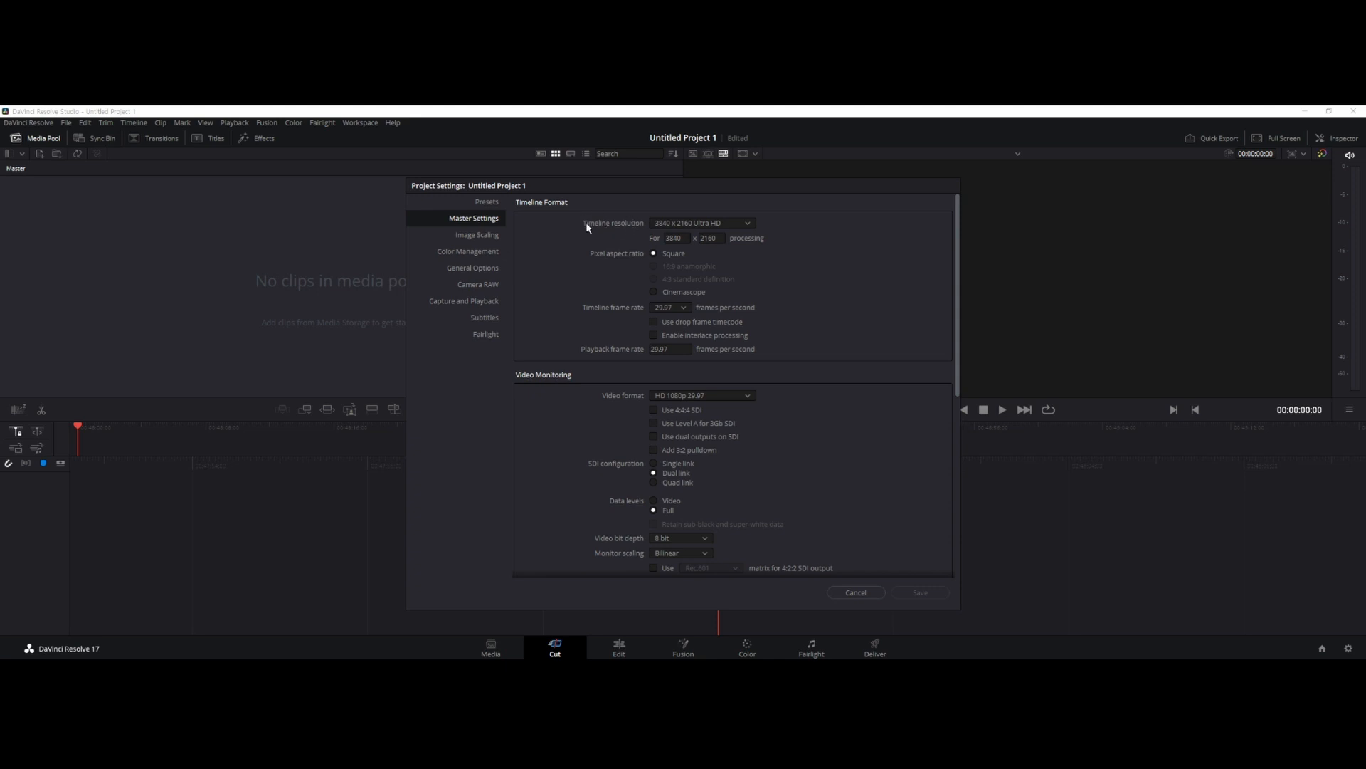
pyautogui.click(701, 225)
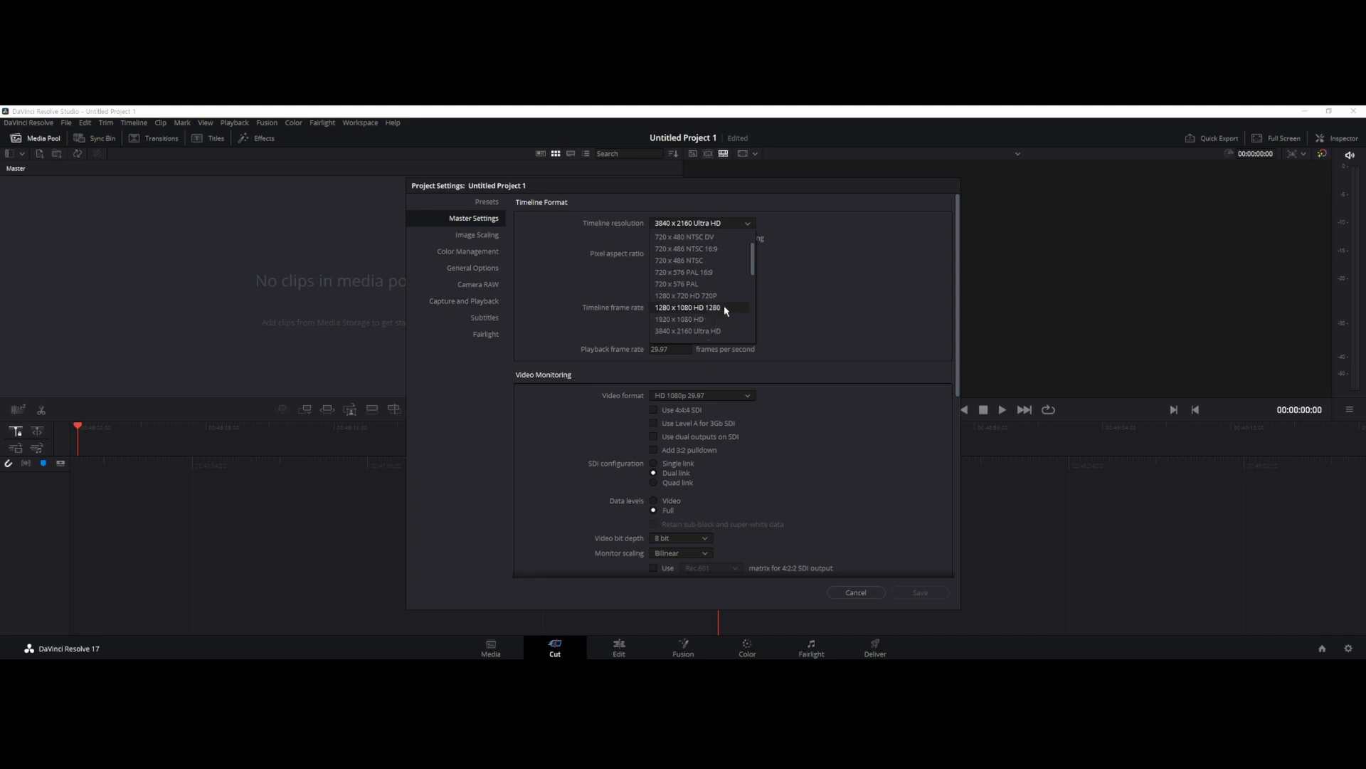
pyautogui.click(788, 223)
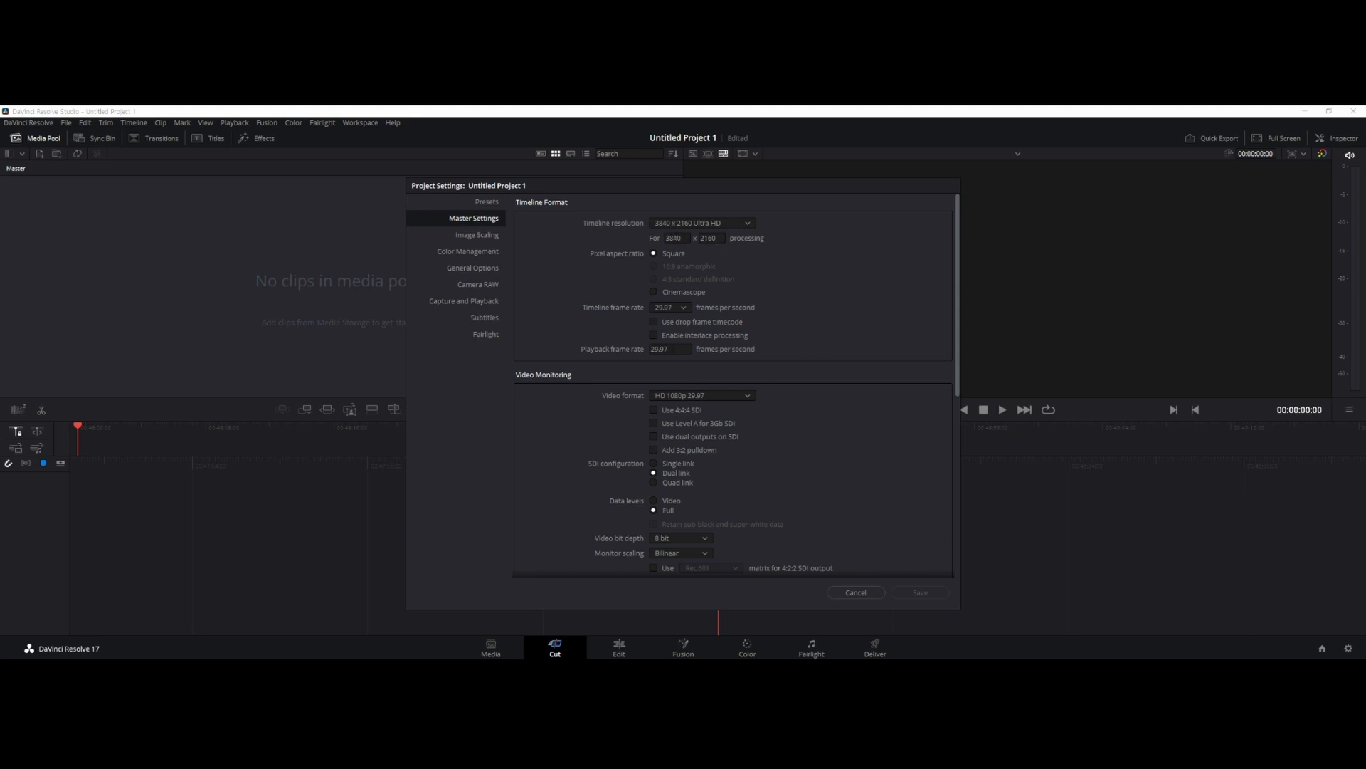
pyautogui.click(665, 309)
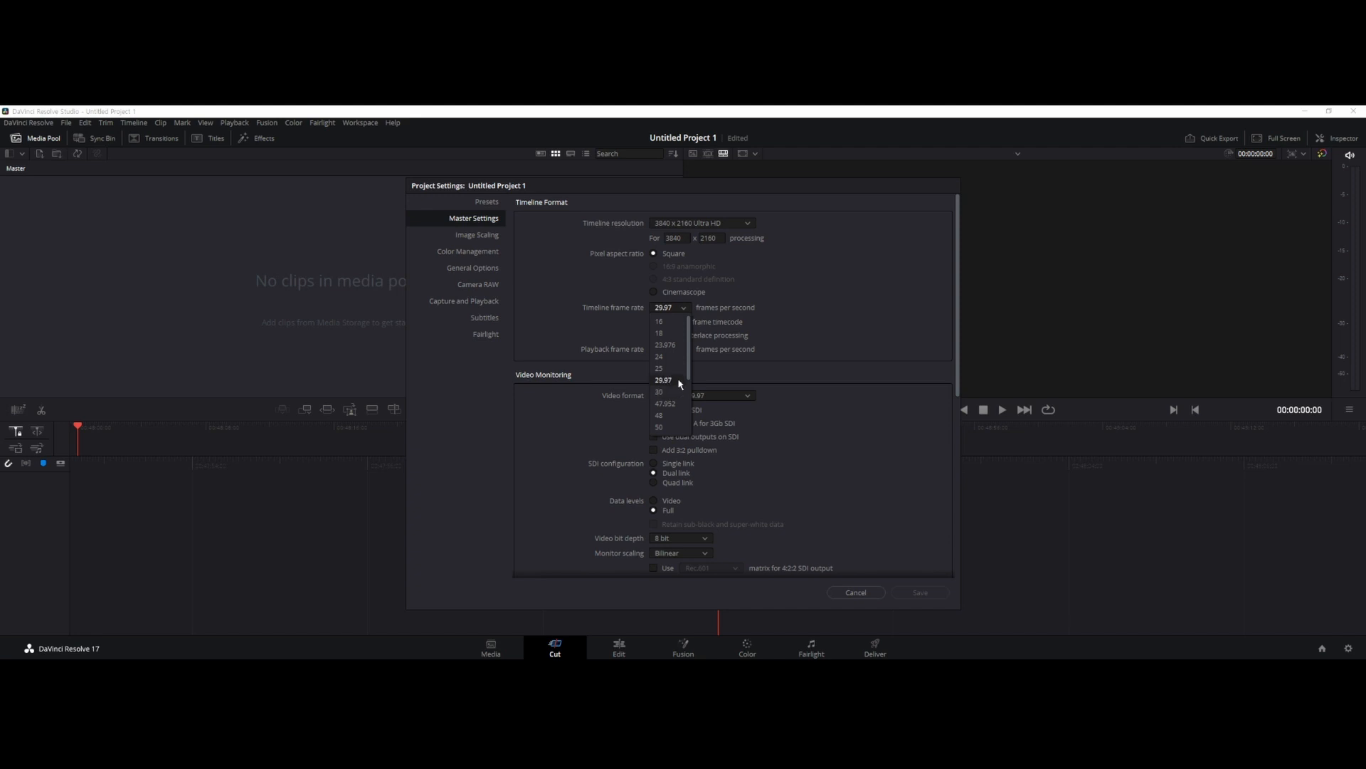
pyautogui.click(861, 320)
# Examine the video monitoring, optimized media and render cache, working folder and frame interpolation settings.
pyautogui.scroll(-3, 852, 407)
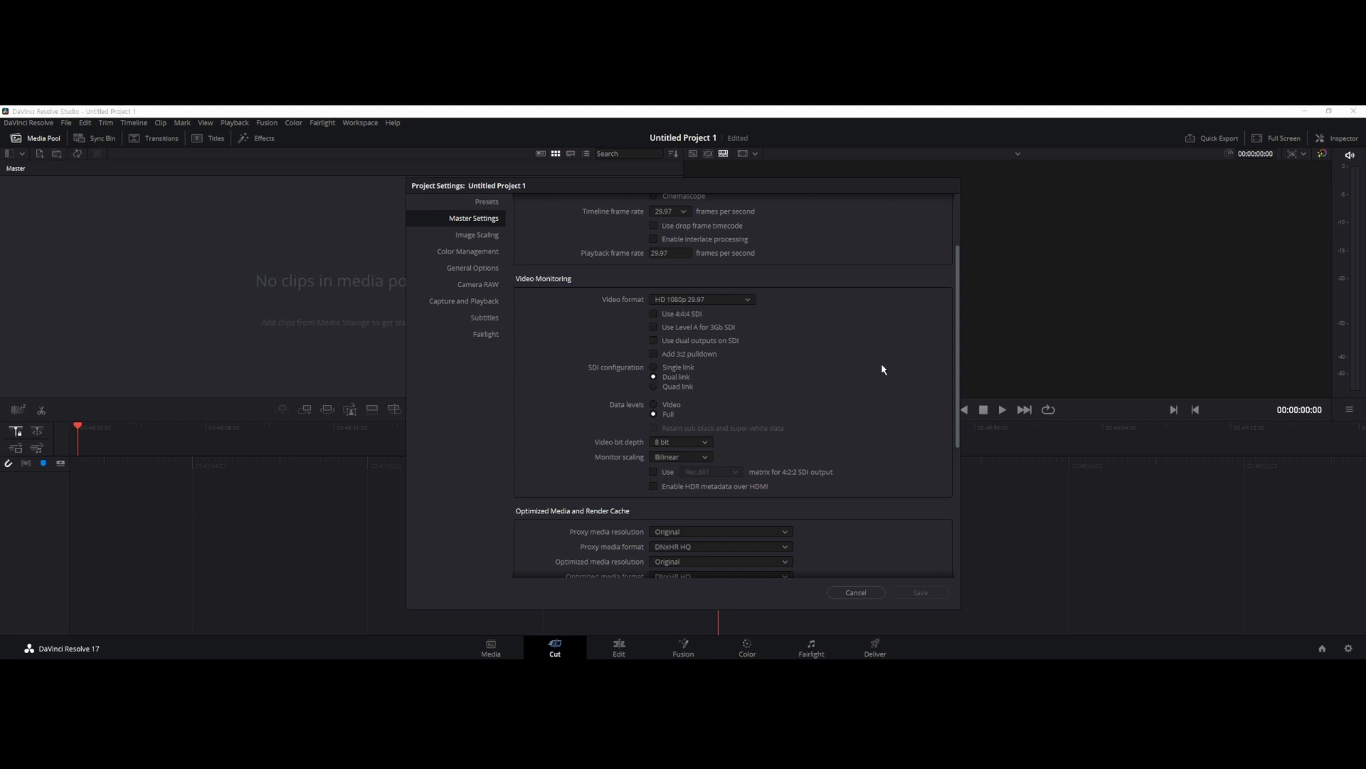
pyautogui.scroll(-1, 883, 369)
pyautogui.click(691, 412)
pyautogui.click(665, 425)
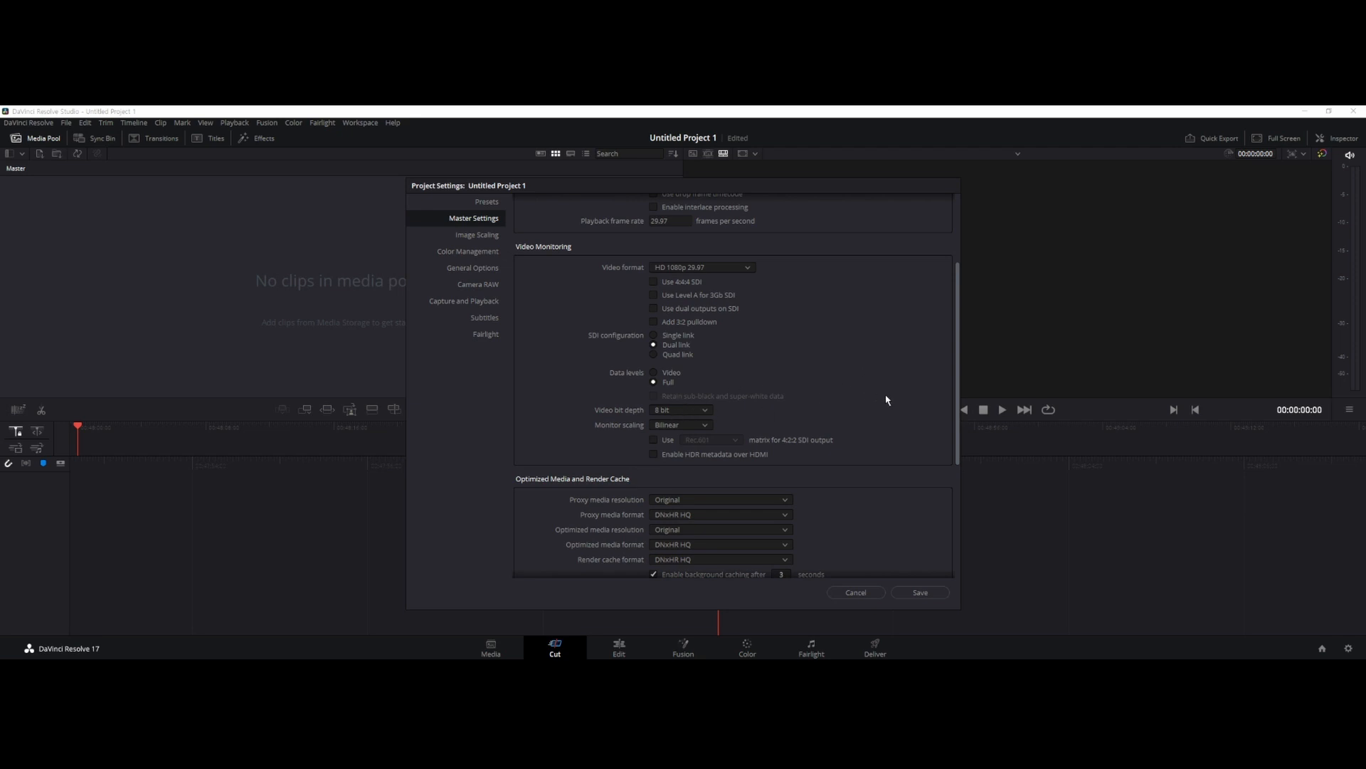
pyautogui.scroll(-3, 889, 390)
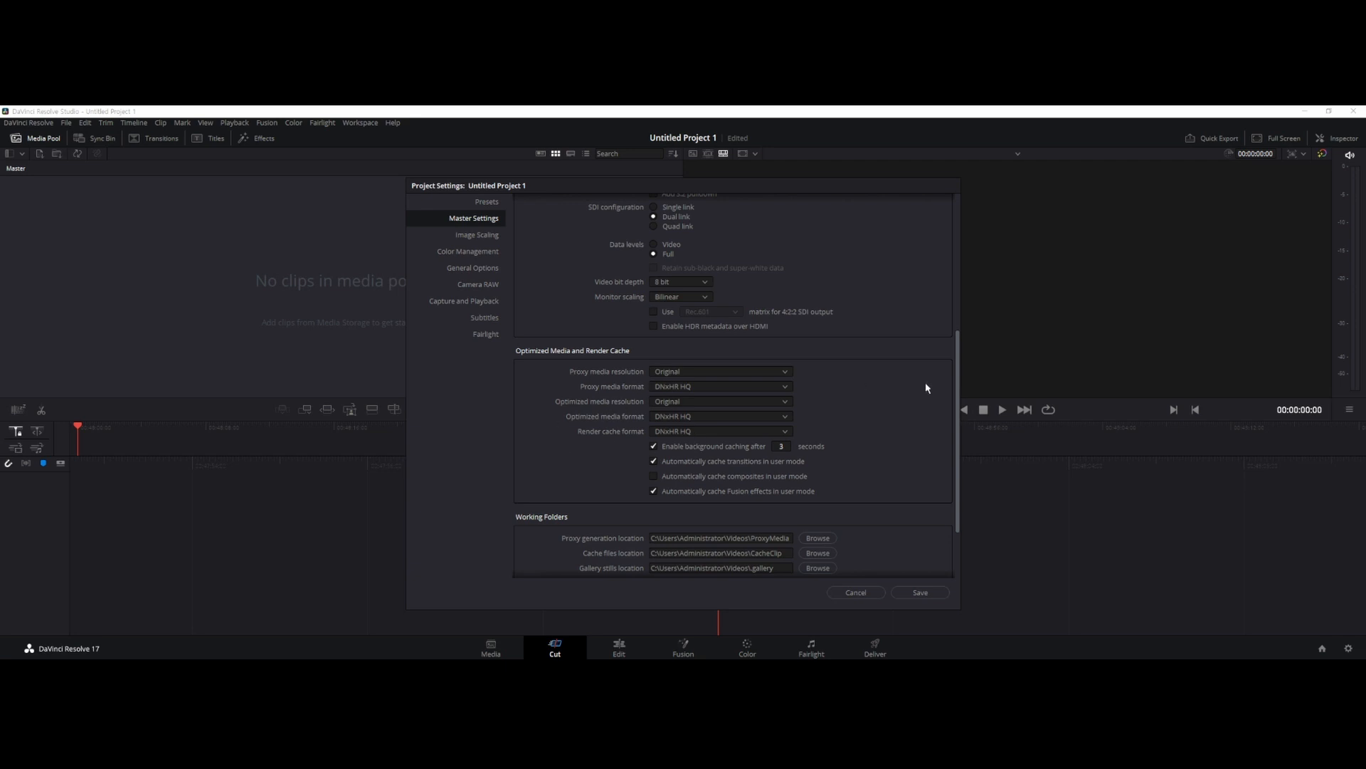
pyautogui.scroll(-1, 922, 435)
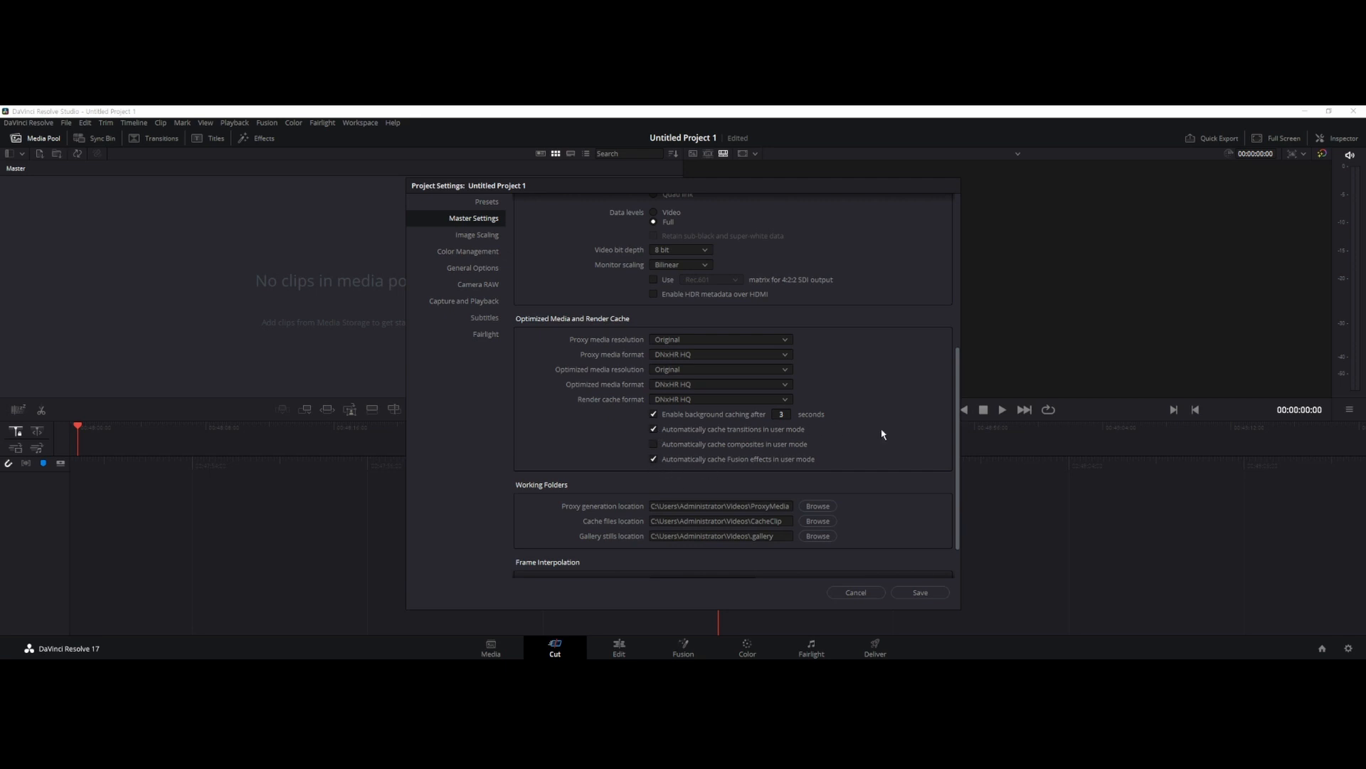
pyautogui.scroll(-2, 895, 429)
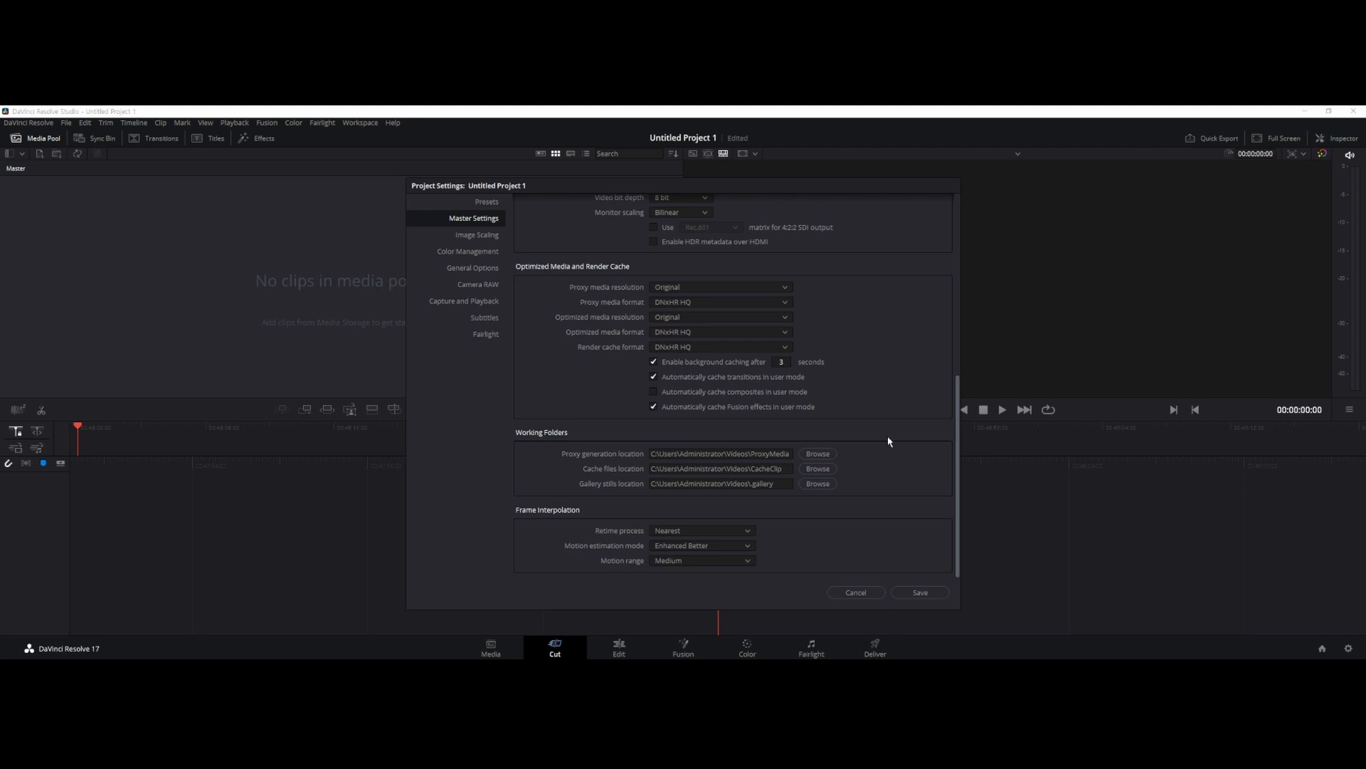
# Try the DaVinci YRGB Color Managed color science with the DaVinci Wide Gamut preset.
pyautogui.click(475, 253)
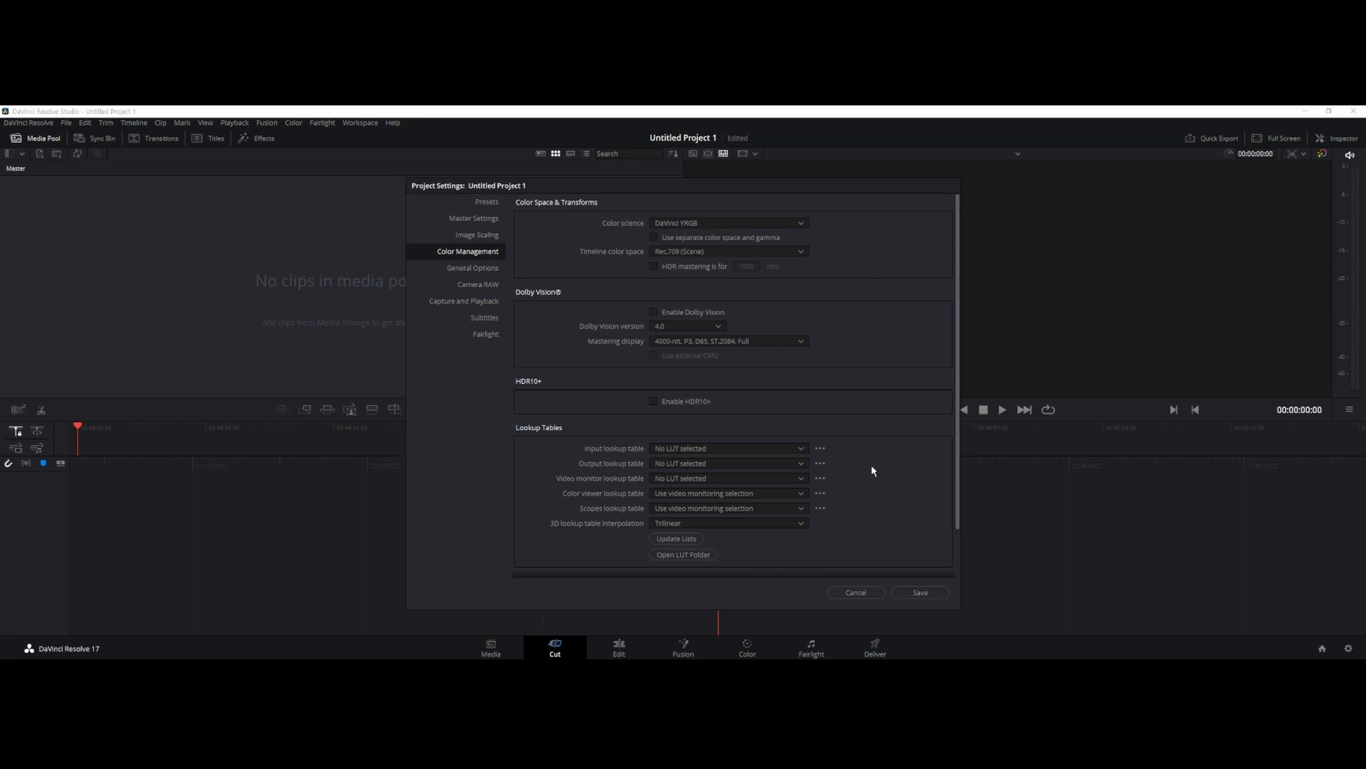
pyautogui.click(710, 224)
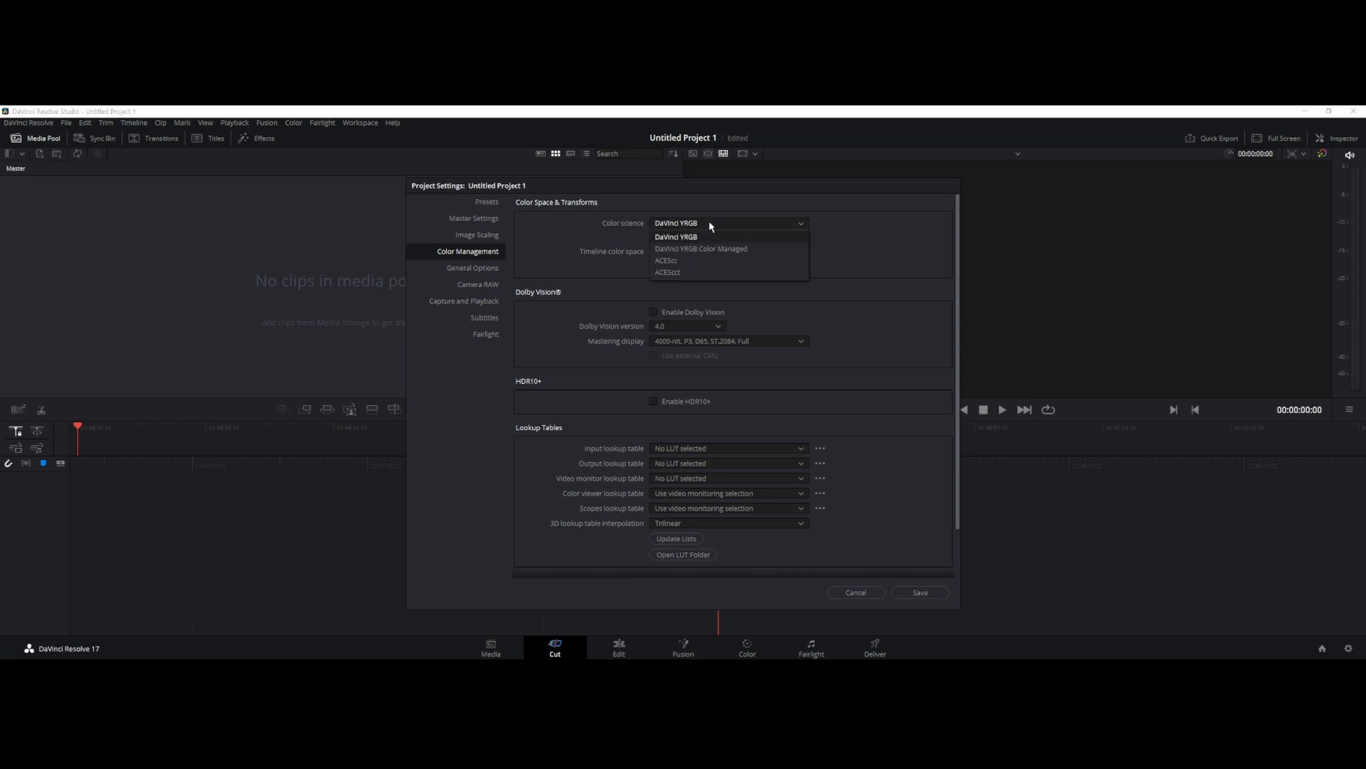
pyautogui.click(686, 250)
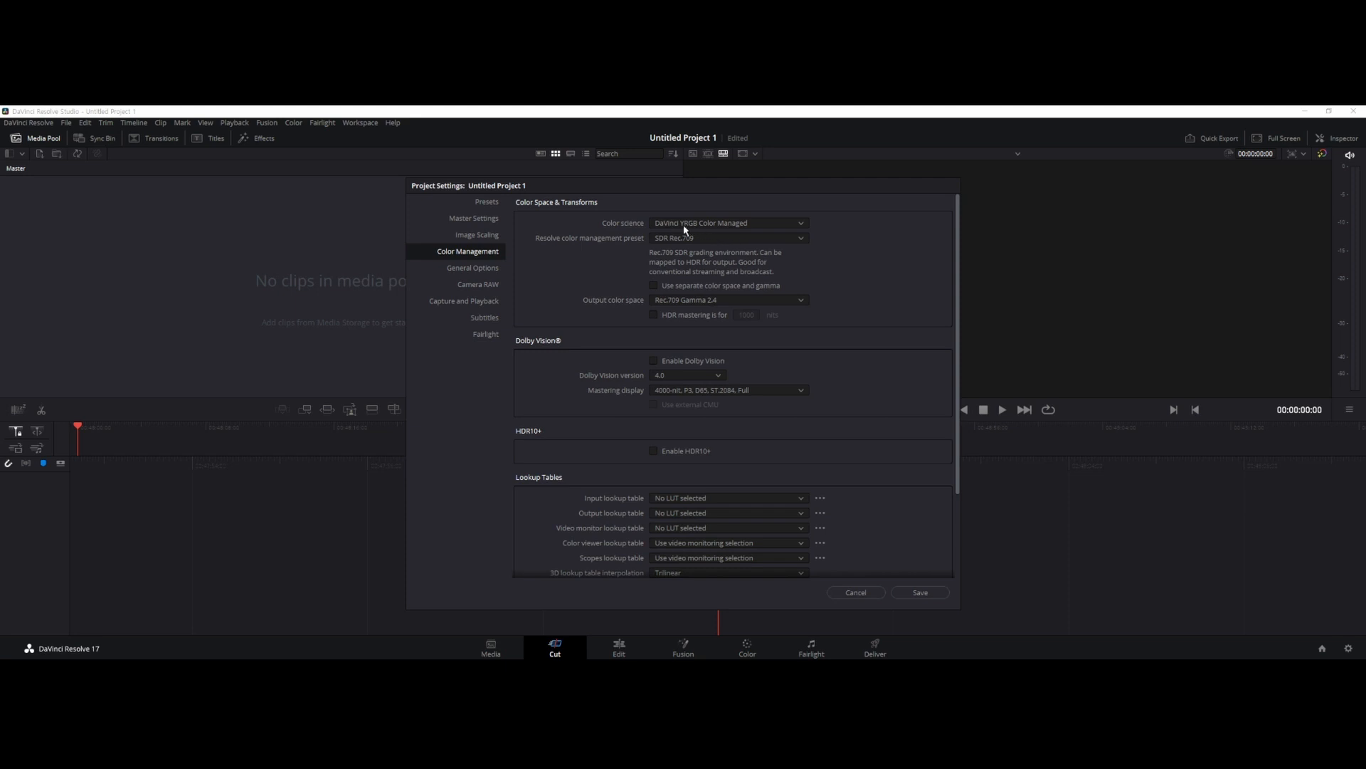
pyautogui.click(714, 238)
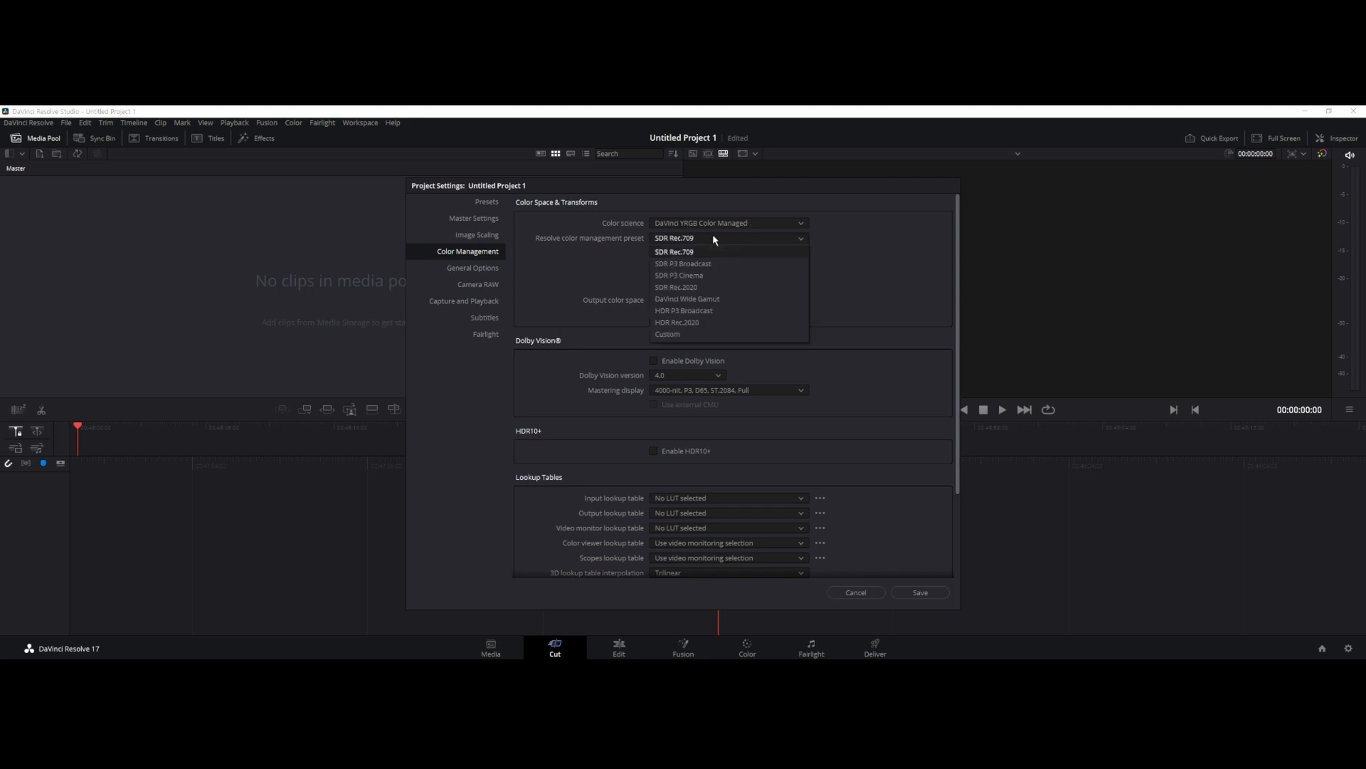
pyautogui.click(720, 299)
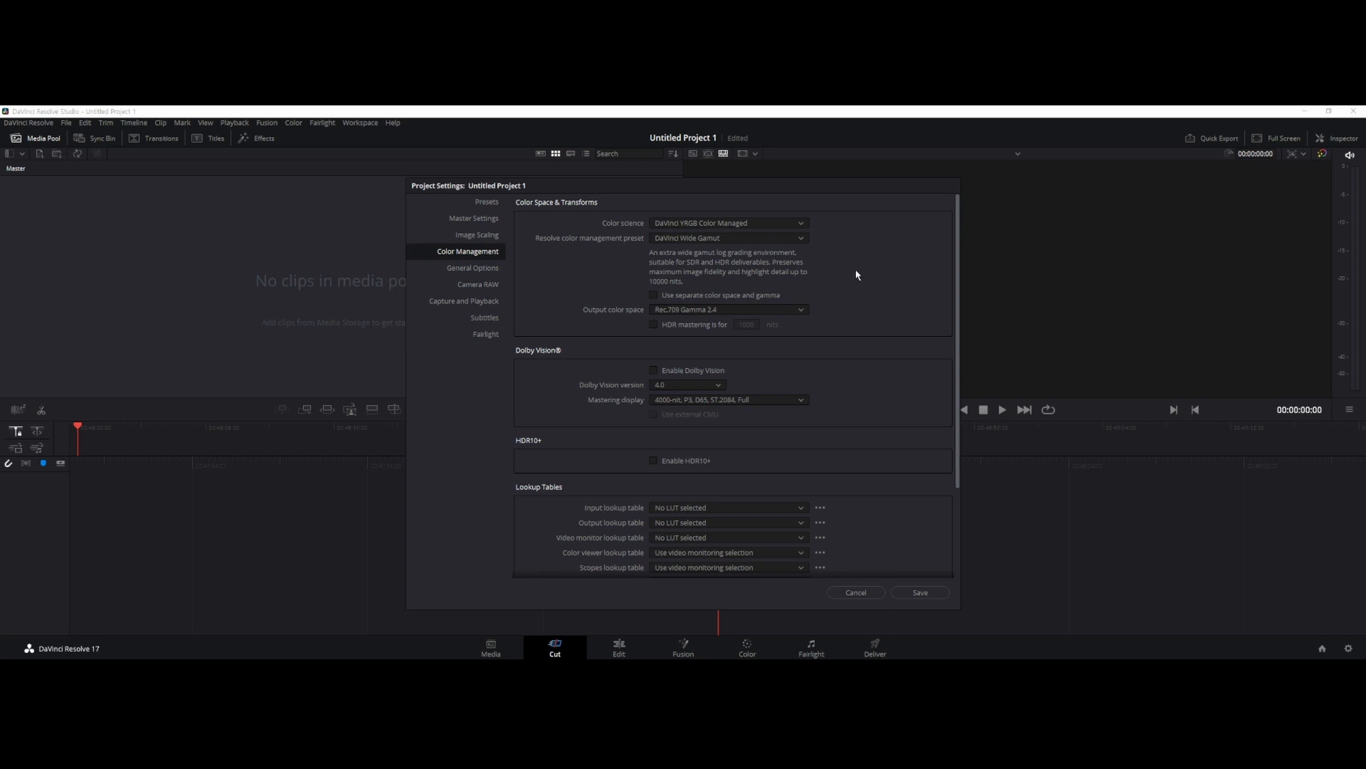
# Restore the color science to DaVinci YRGB and close the project settings without saving.
pyautogui.click(735, 225)
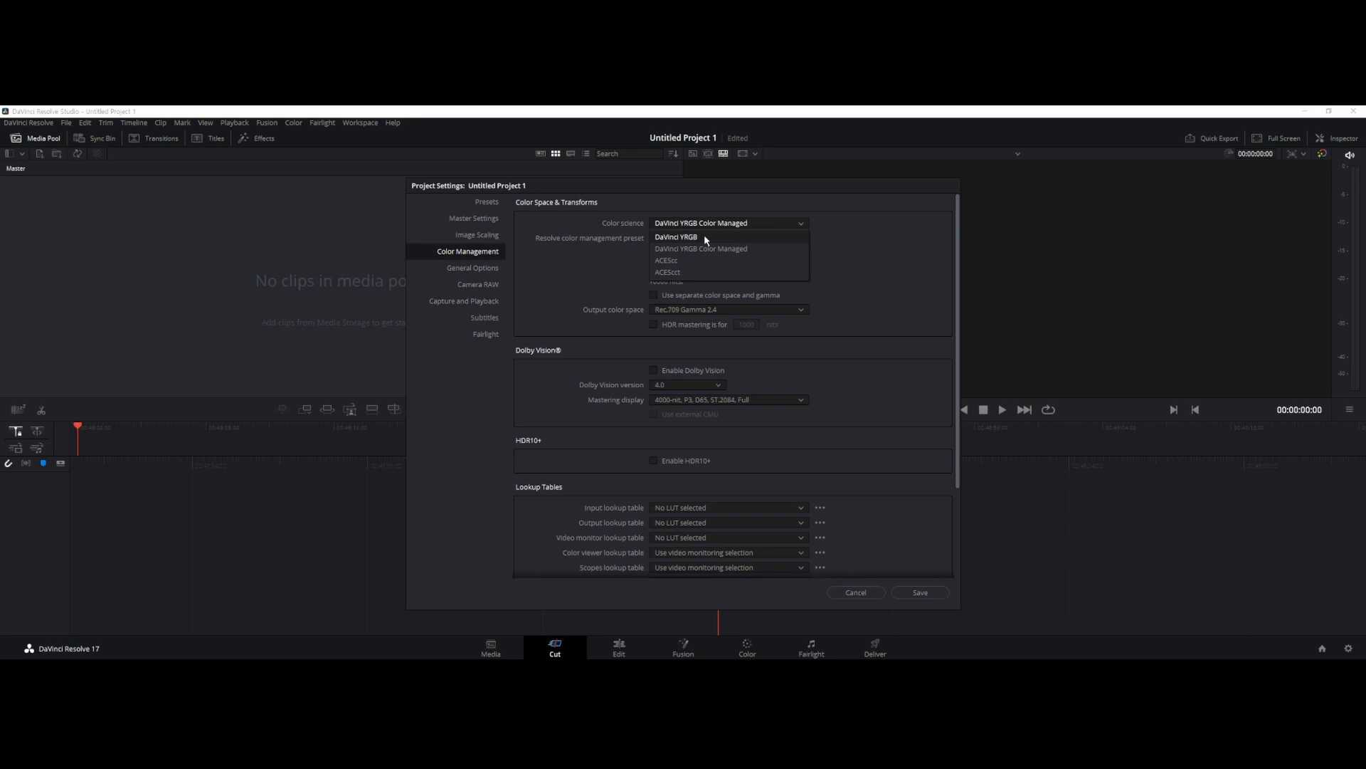
pyautogui.click(712, 241)
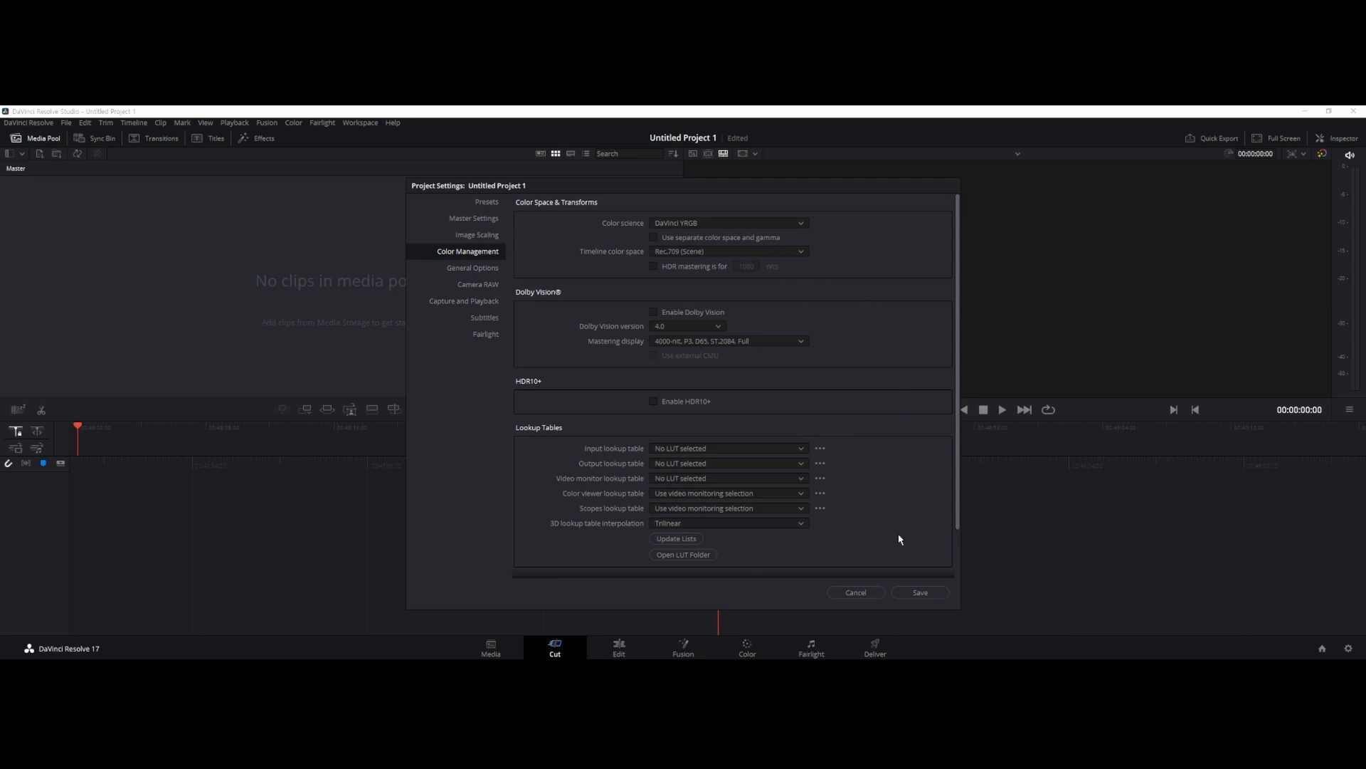
pyautogui.click(874, 596)
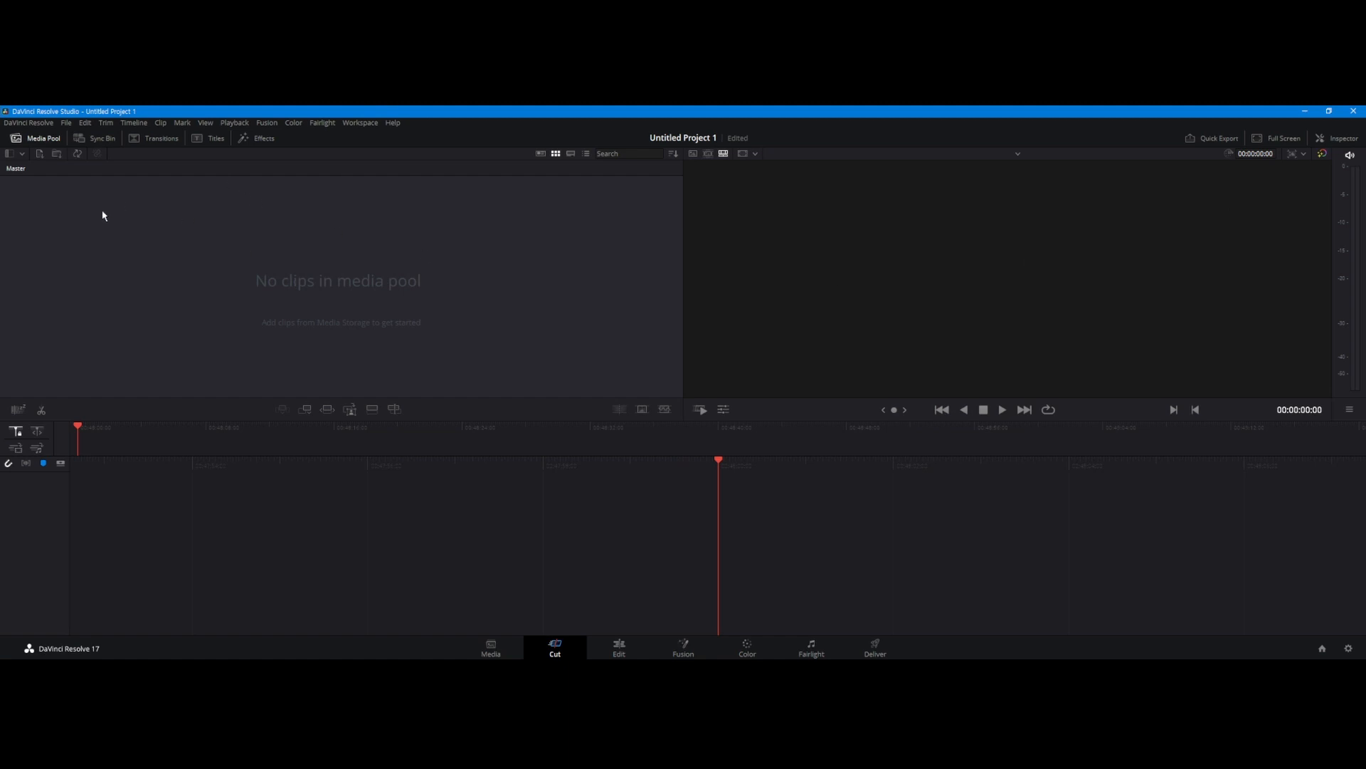
pyautogui.click(65, 124)
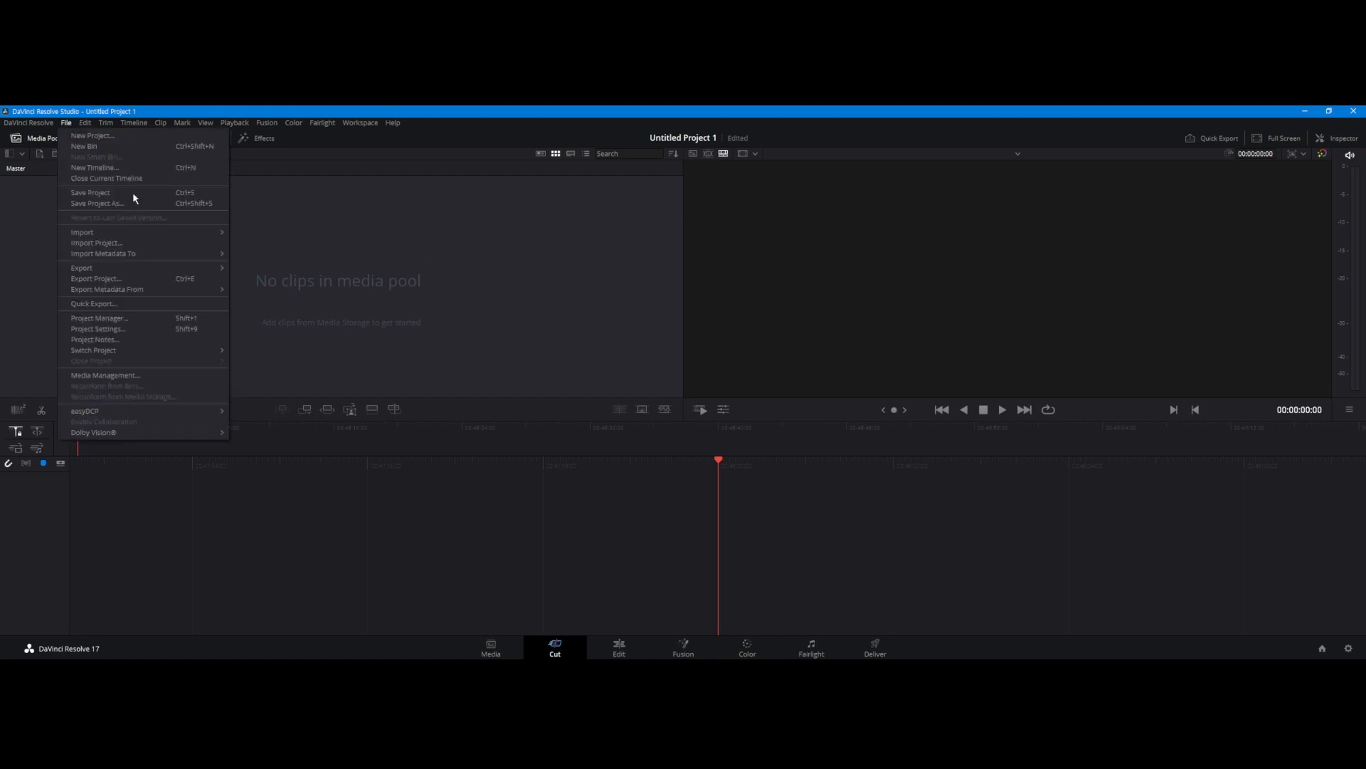
pyautogui.click(471, 274)
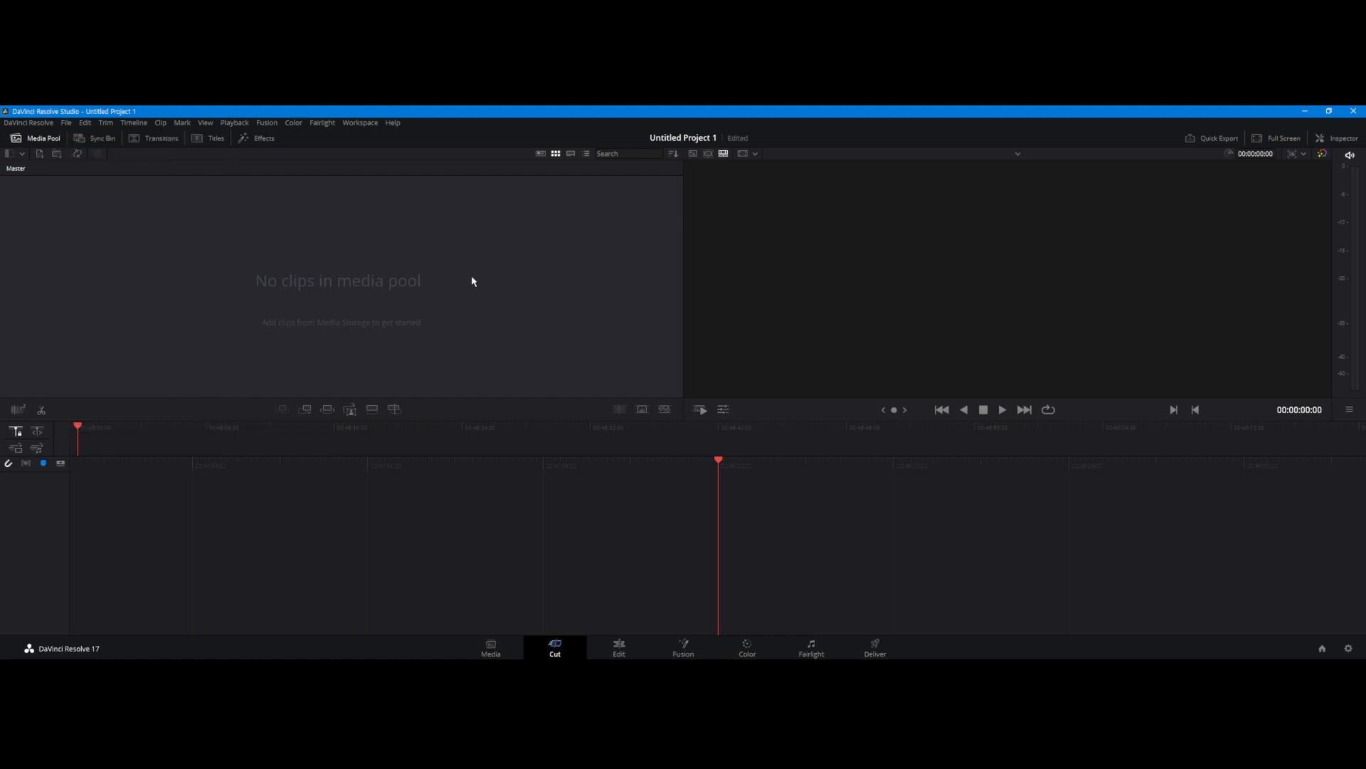
# Look through the Media, Cut, Edit, Color, Fairlight and Deliver pages in turn.
pyautogui.click(490, 650)
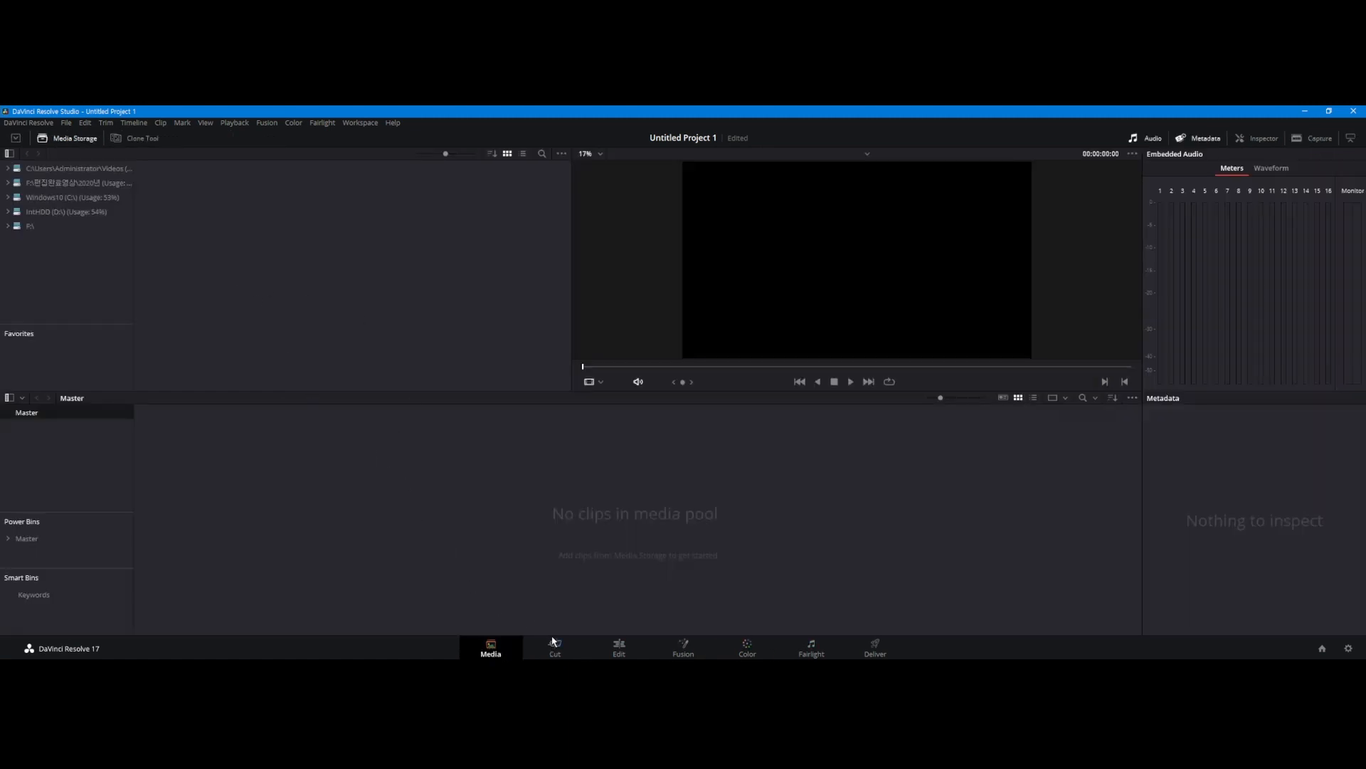
pyautogui.click(556, 649)
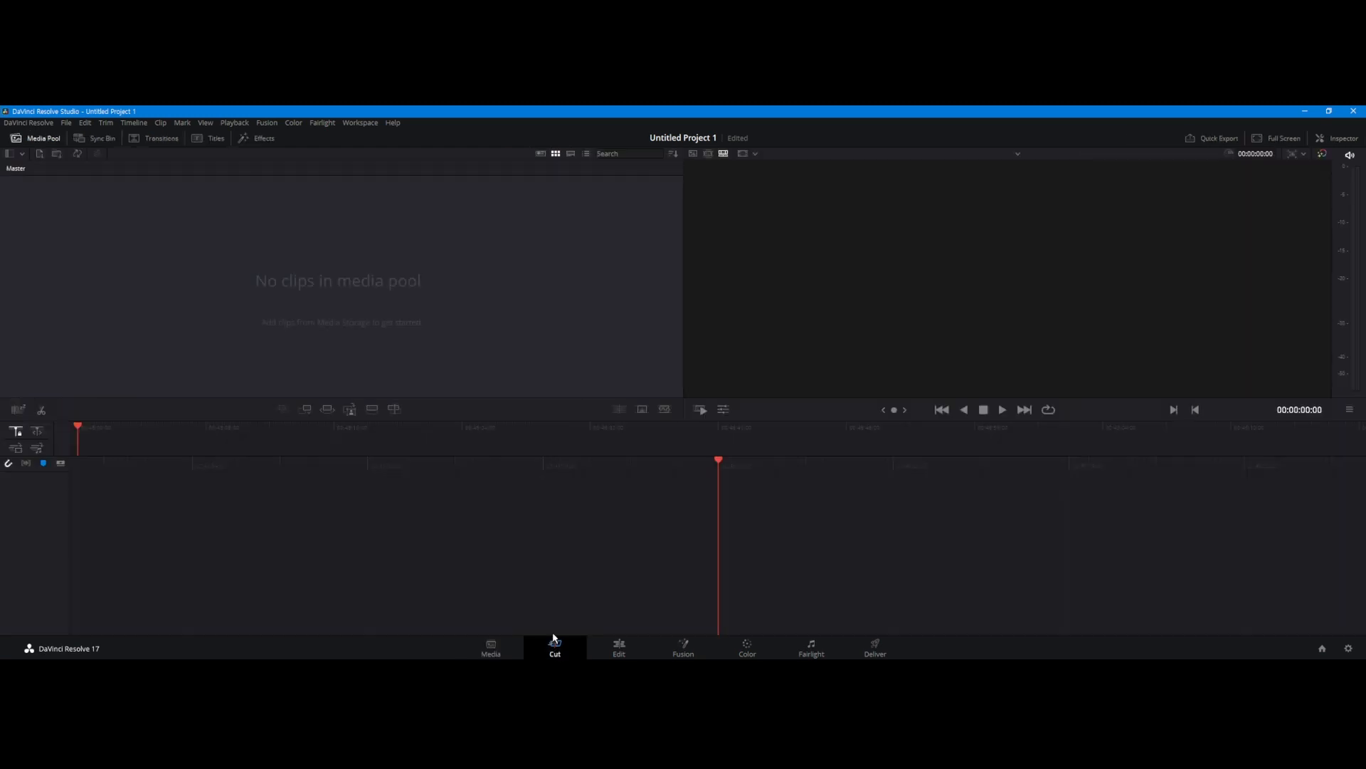
pyautogui.click(623, 650)
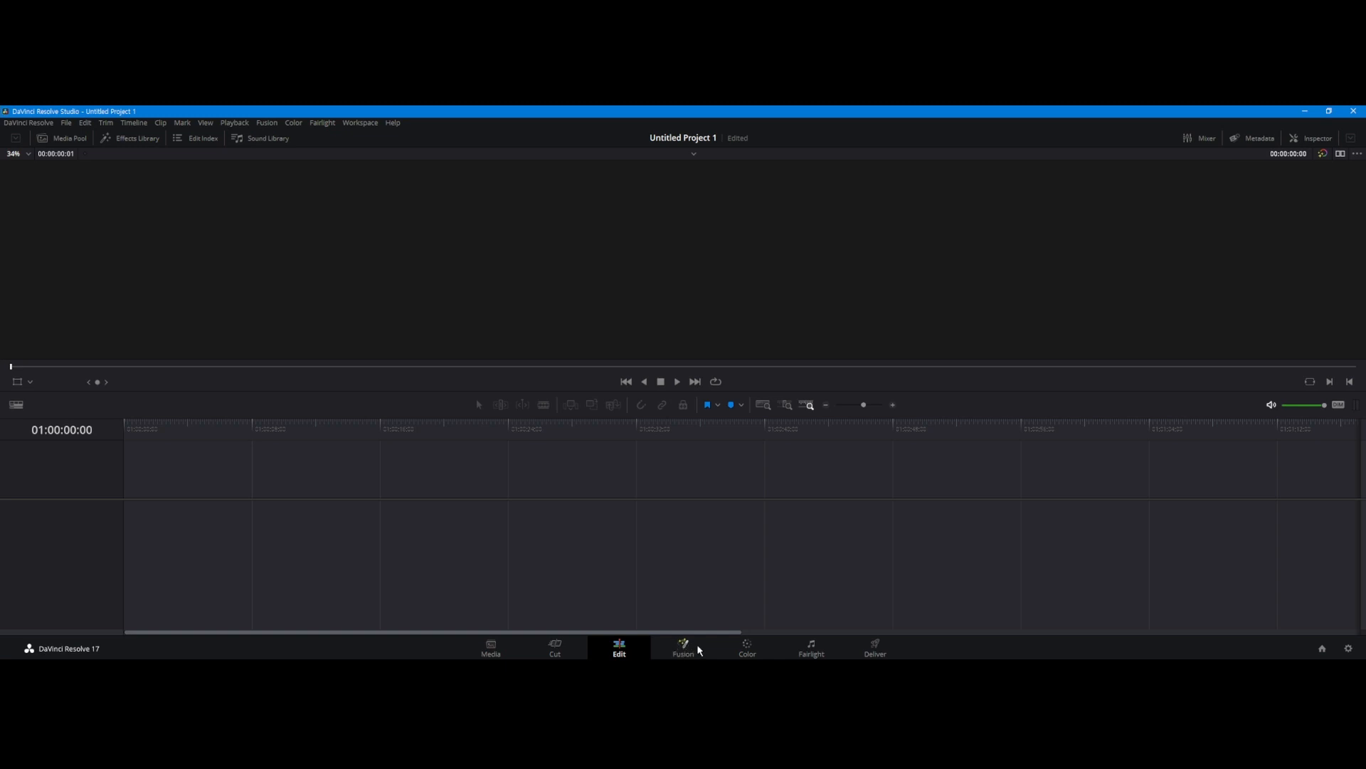
pyautogui.click(747, 649)
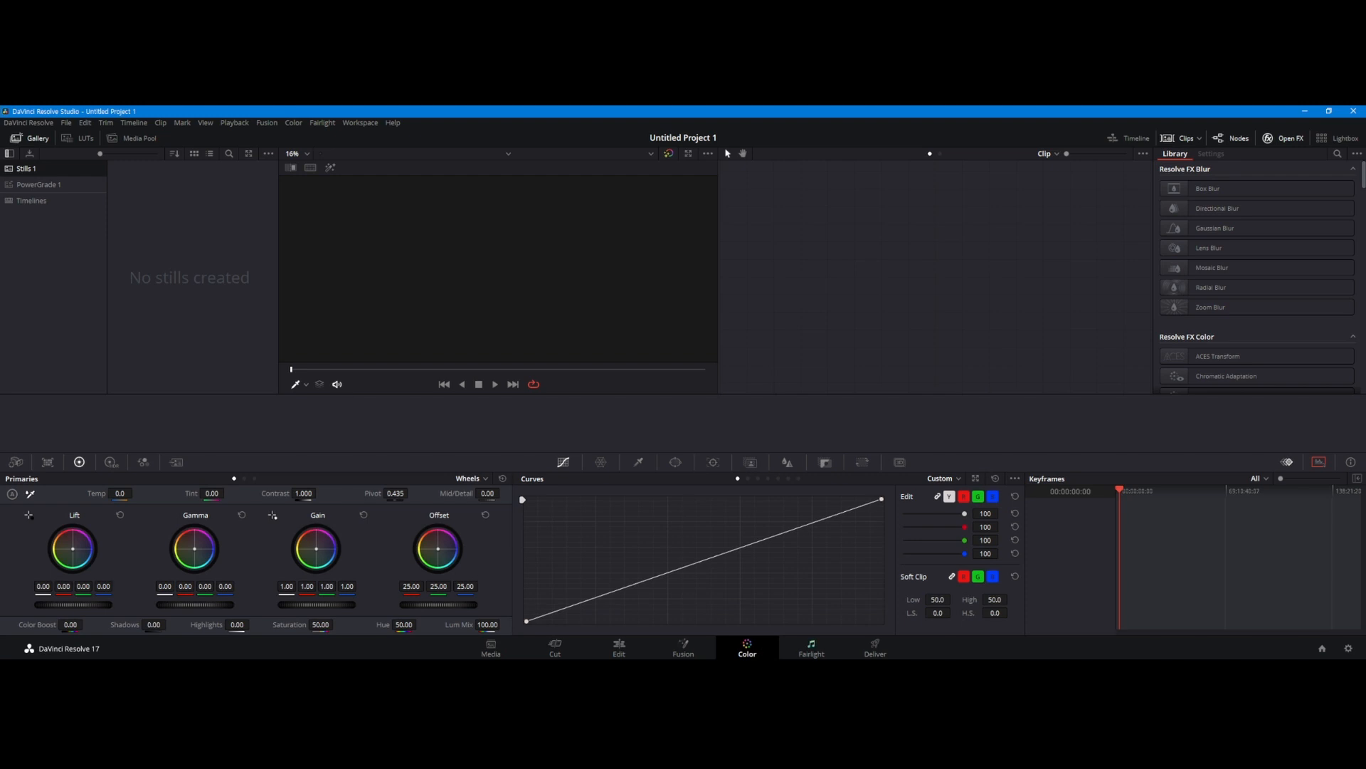
pyautogui.click(812, 647)
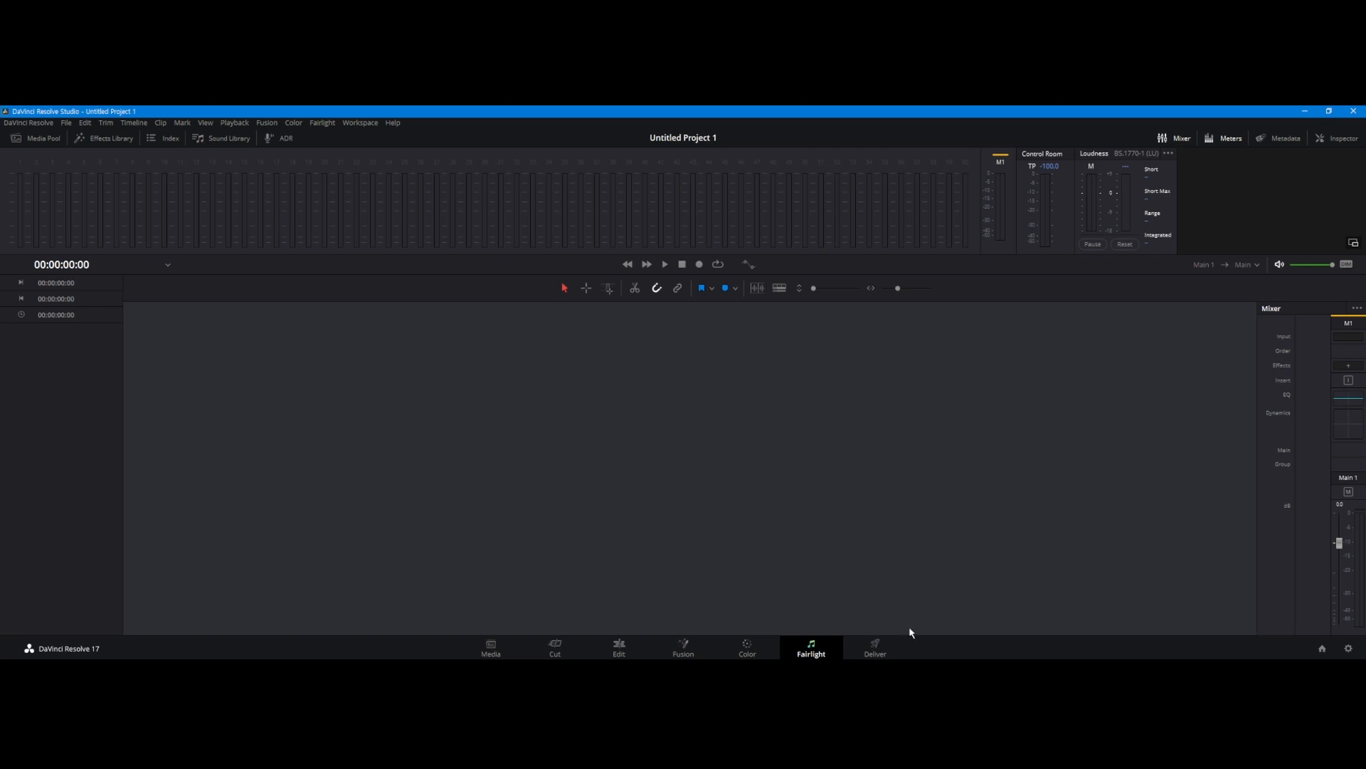
pyautogui.click(880, 652)
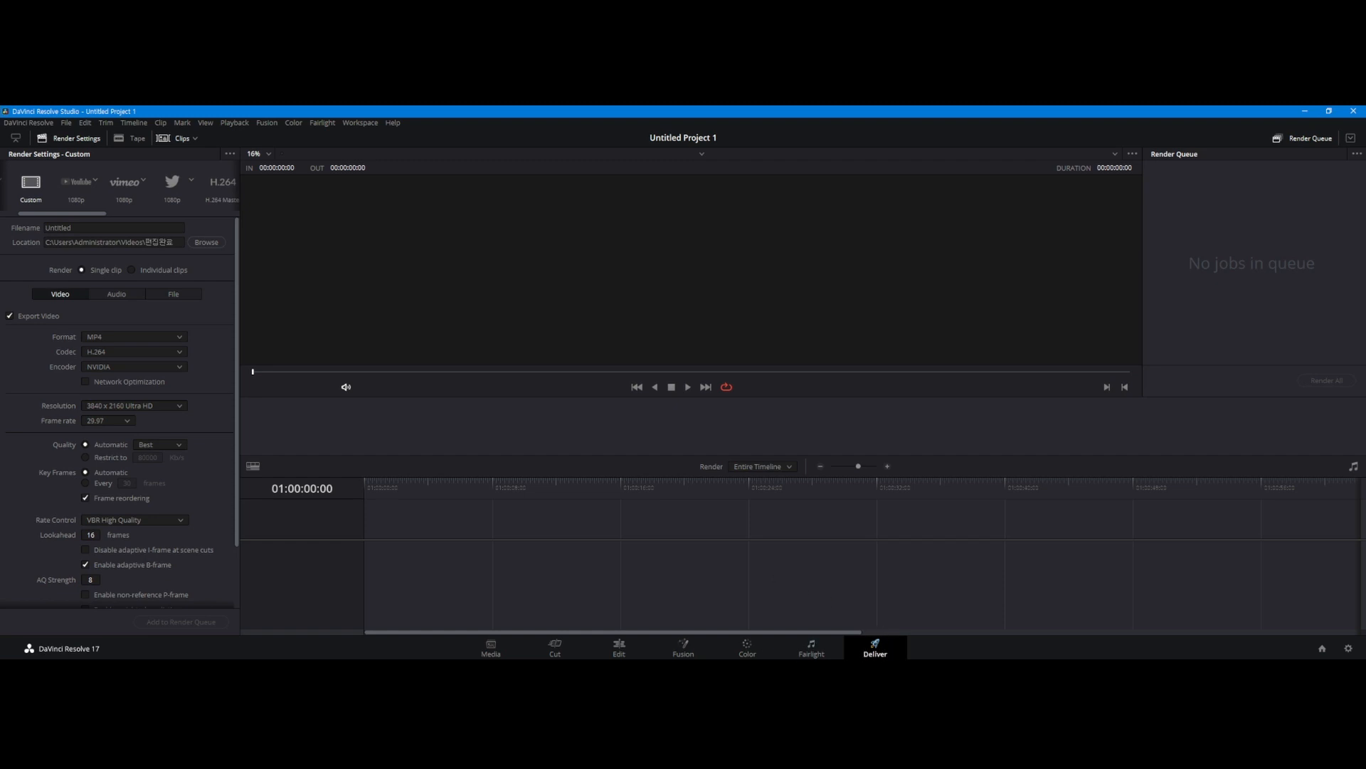
# Go to the Cut page and open the folder of video clips on the intHDD (D:) drive in File Explorer.
pyautogui.click(547, 645)
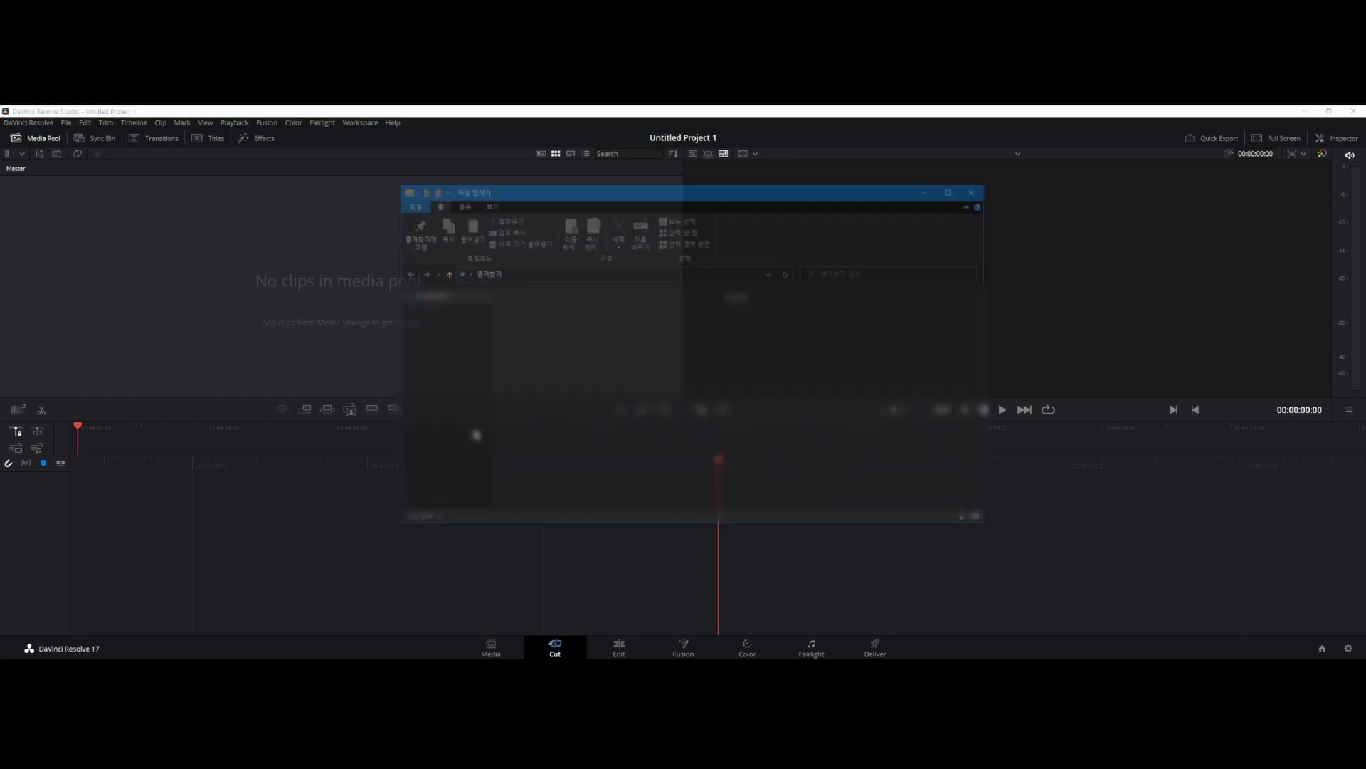
pyautogui.scroll(-3, 473, 431)
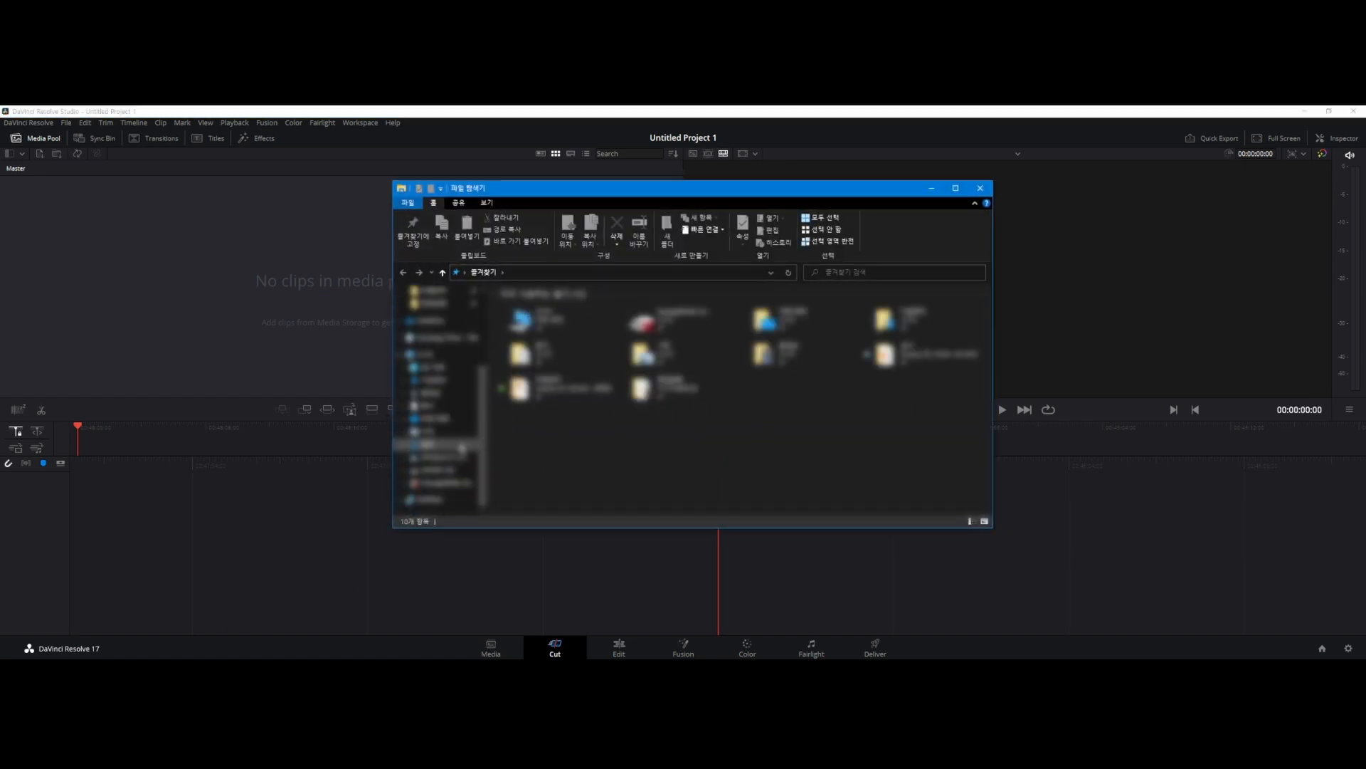
pyautogui.click(439, 473)
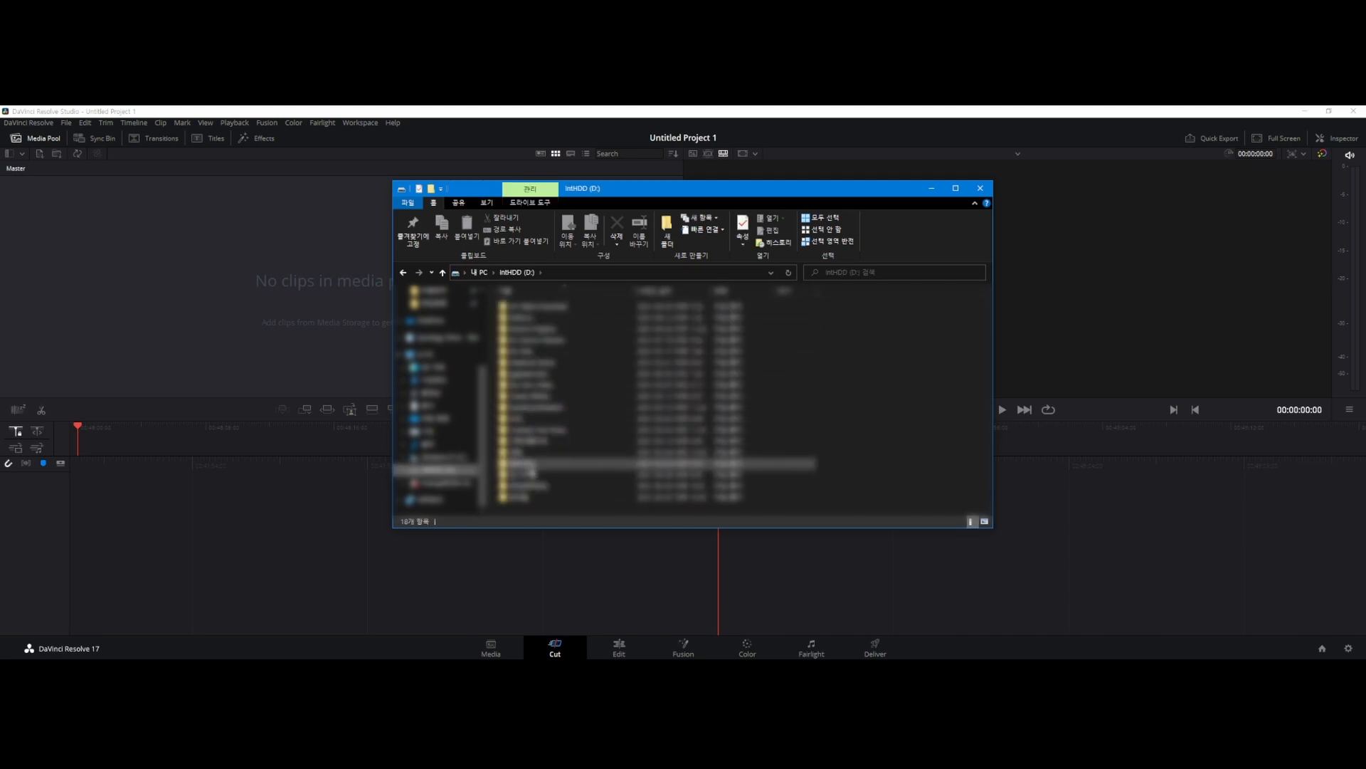
pyautogui.doubleClick(534, 354)
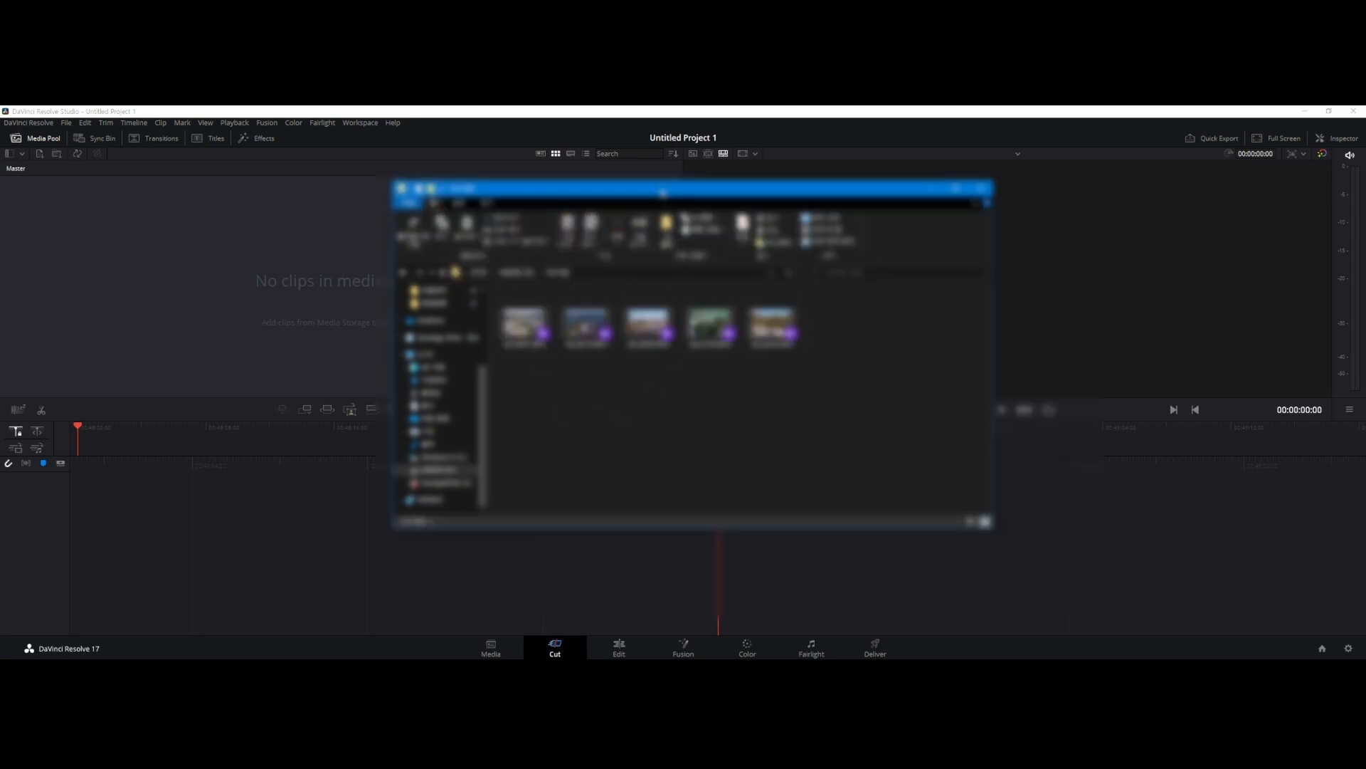
pyautogui.moveTo(662, 192); pyautogui.dragTo(736, 257)
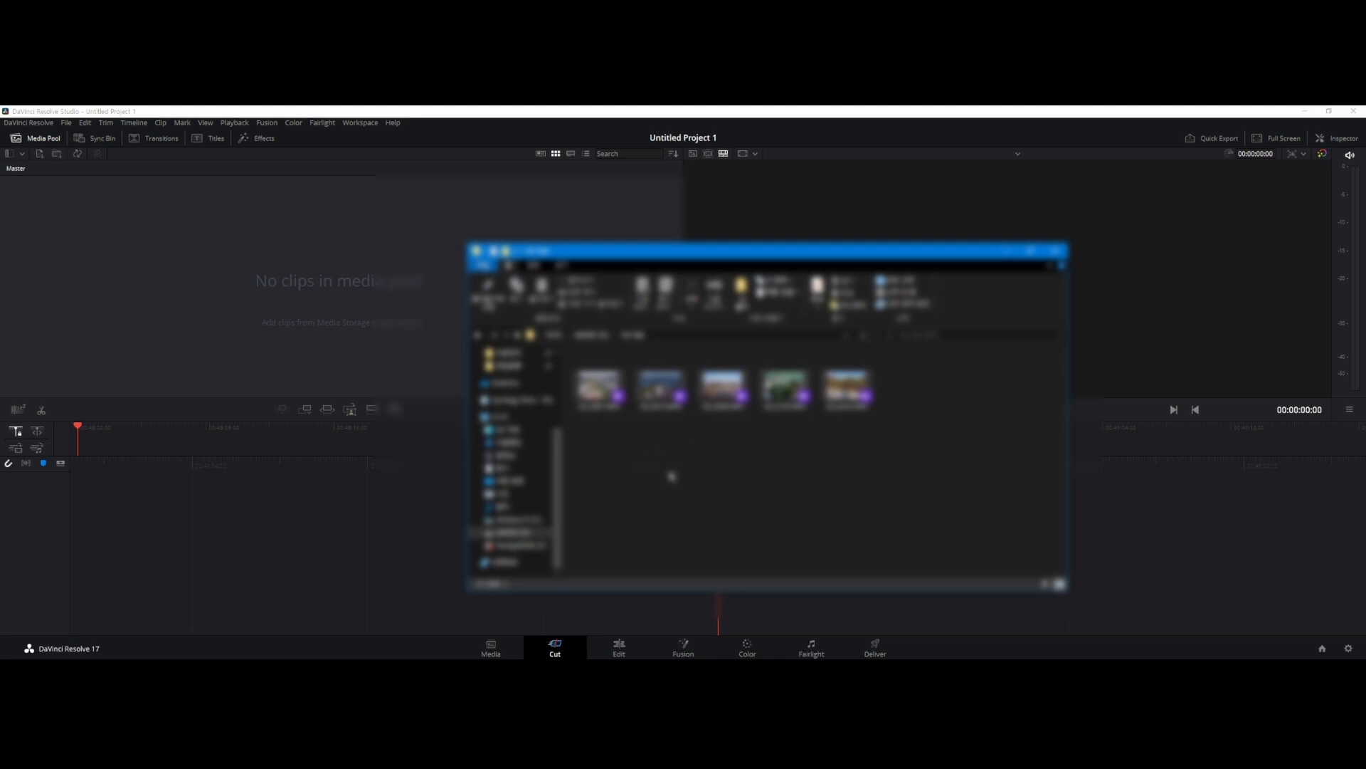
# Add all five DJI video clips from the folder to the project's media pool.
pyautogui.click(602, 402)
pyautogui.moveTo(890, 451); pyautogui.dragTo(204, 259)
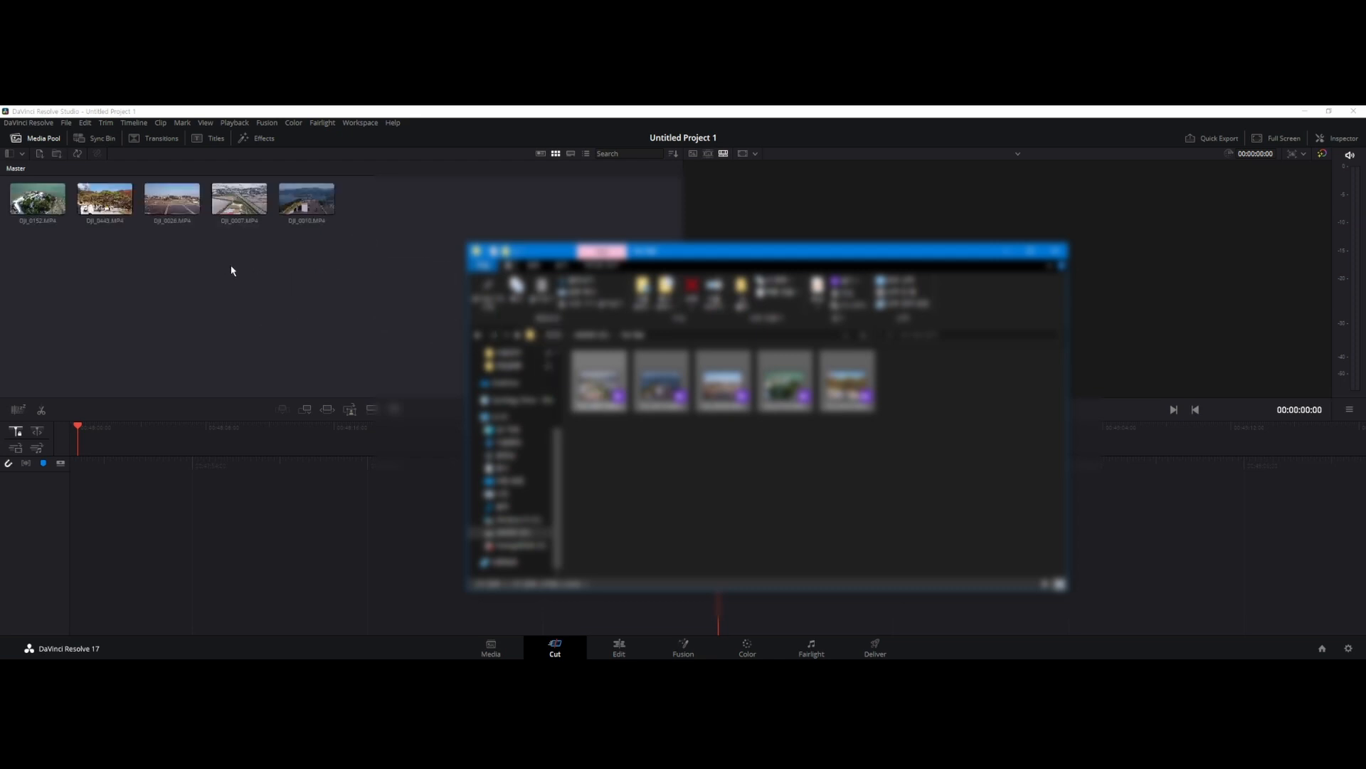
pyautogui.click(232, 270)
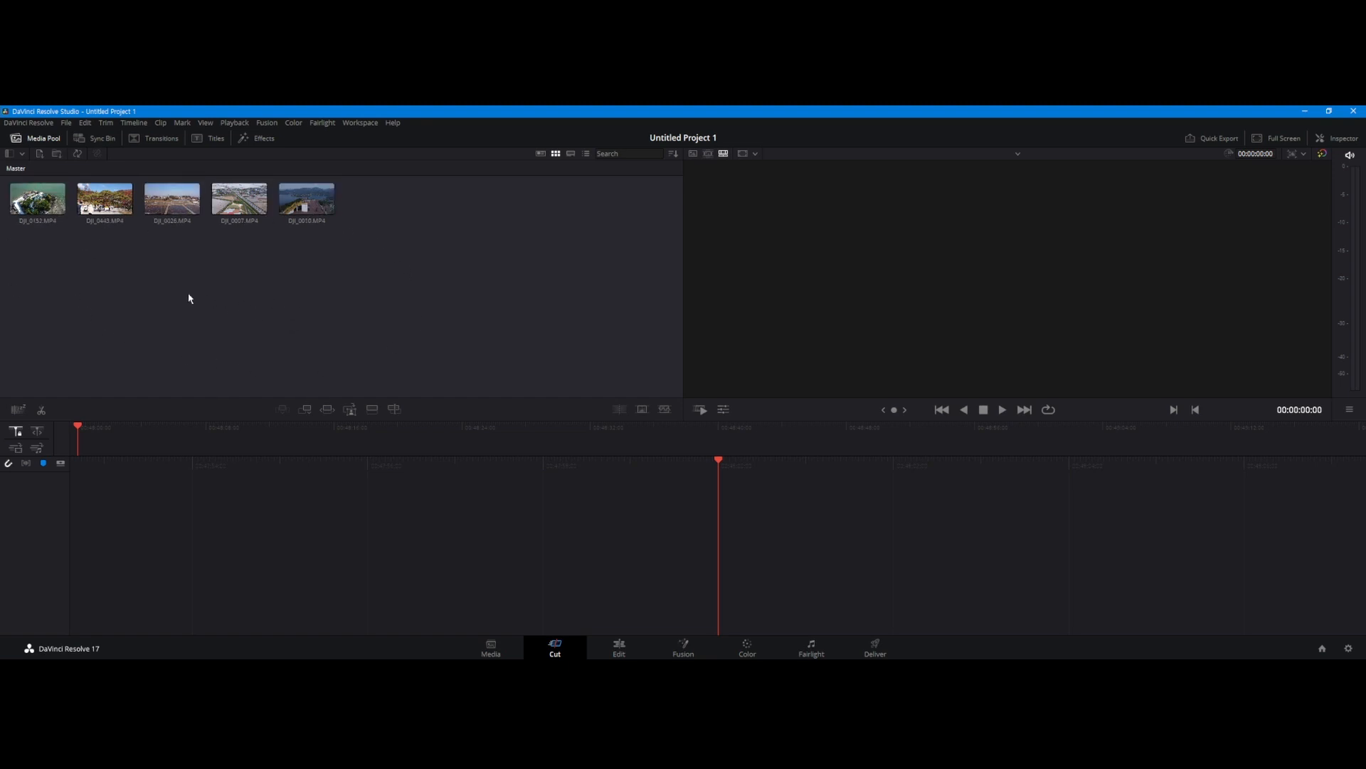
# Mark a range of about 28 seconds ending at 00:01:12:18 in DJI_0152.MP4 and append it to the timeline.
pyautogui.click(44, 199)
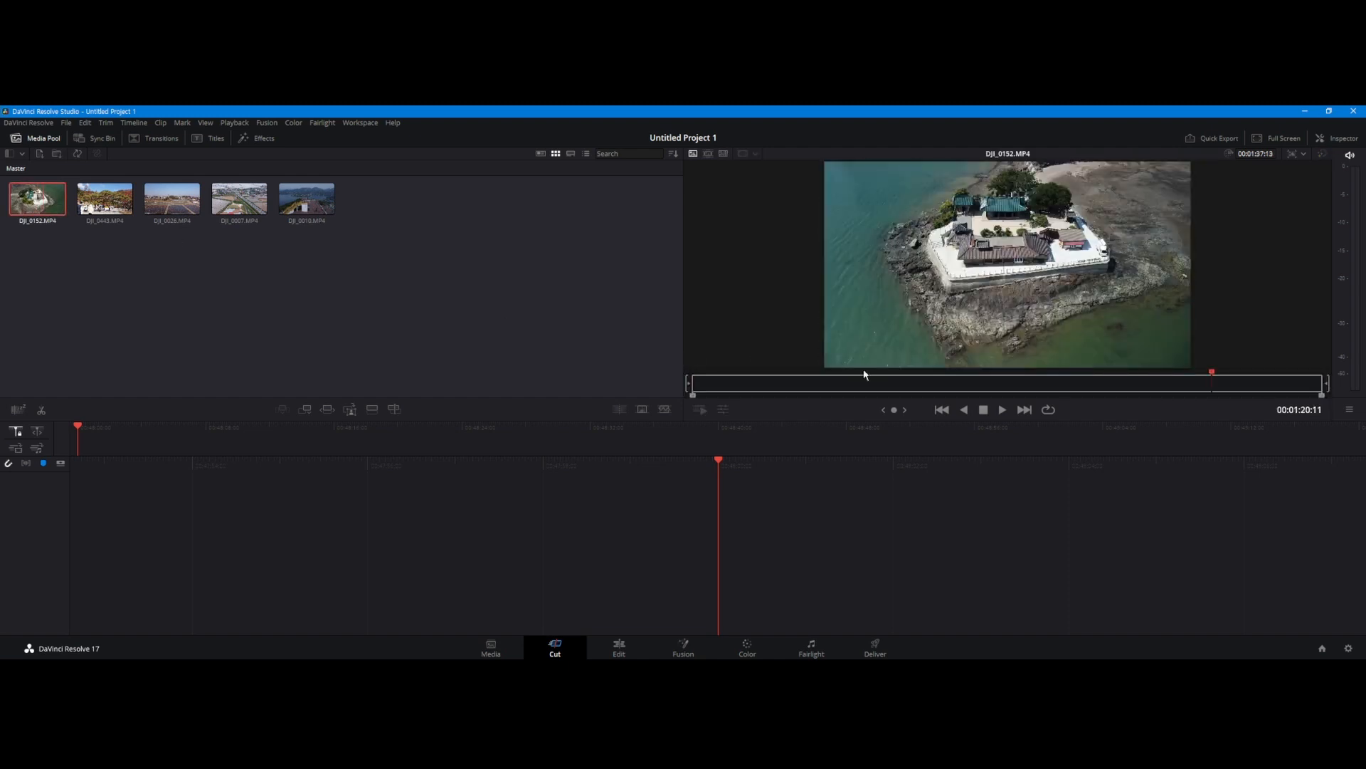
pyautogui.moveTo(797, 386); pyautogui.dragTo(928, 388)
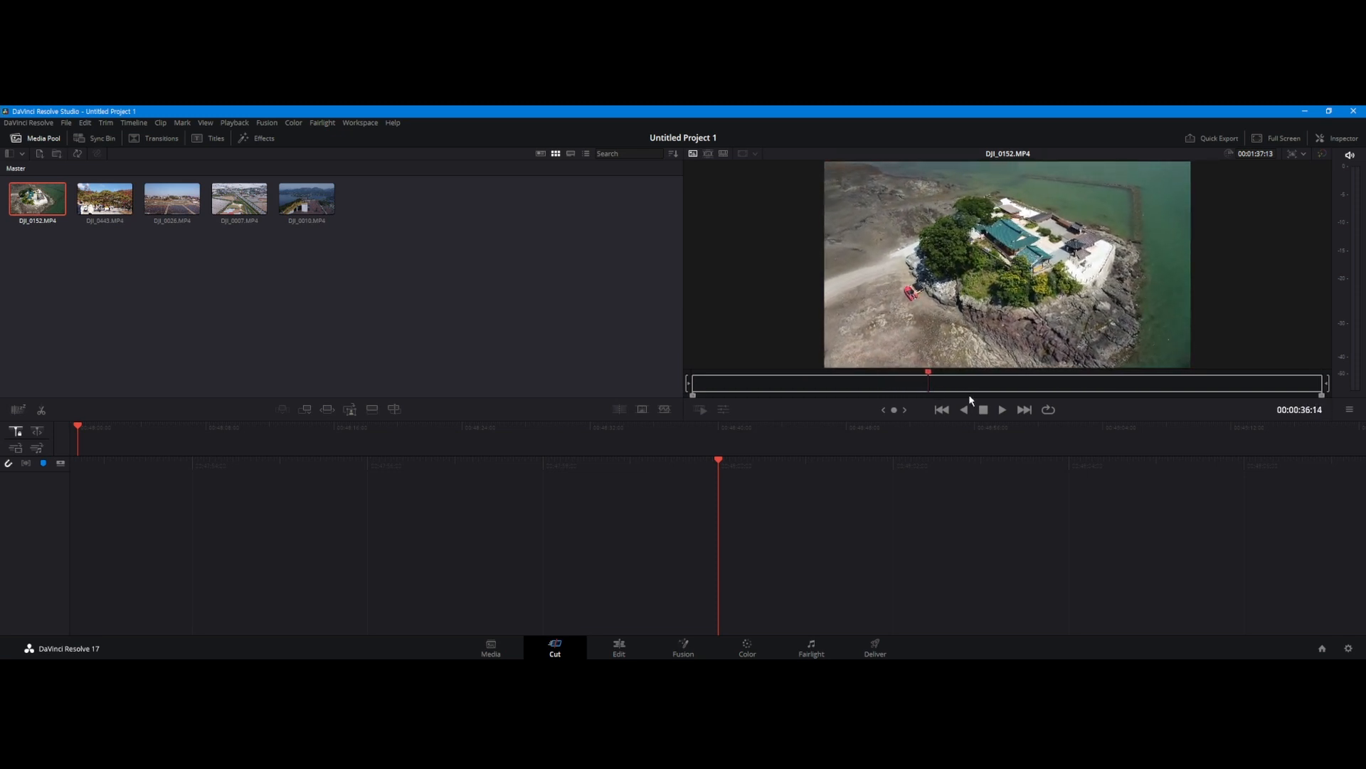
pyautogui.press('i')
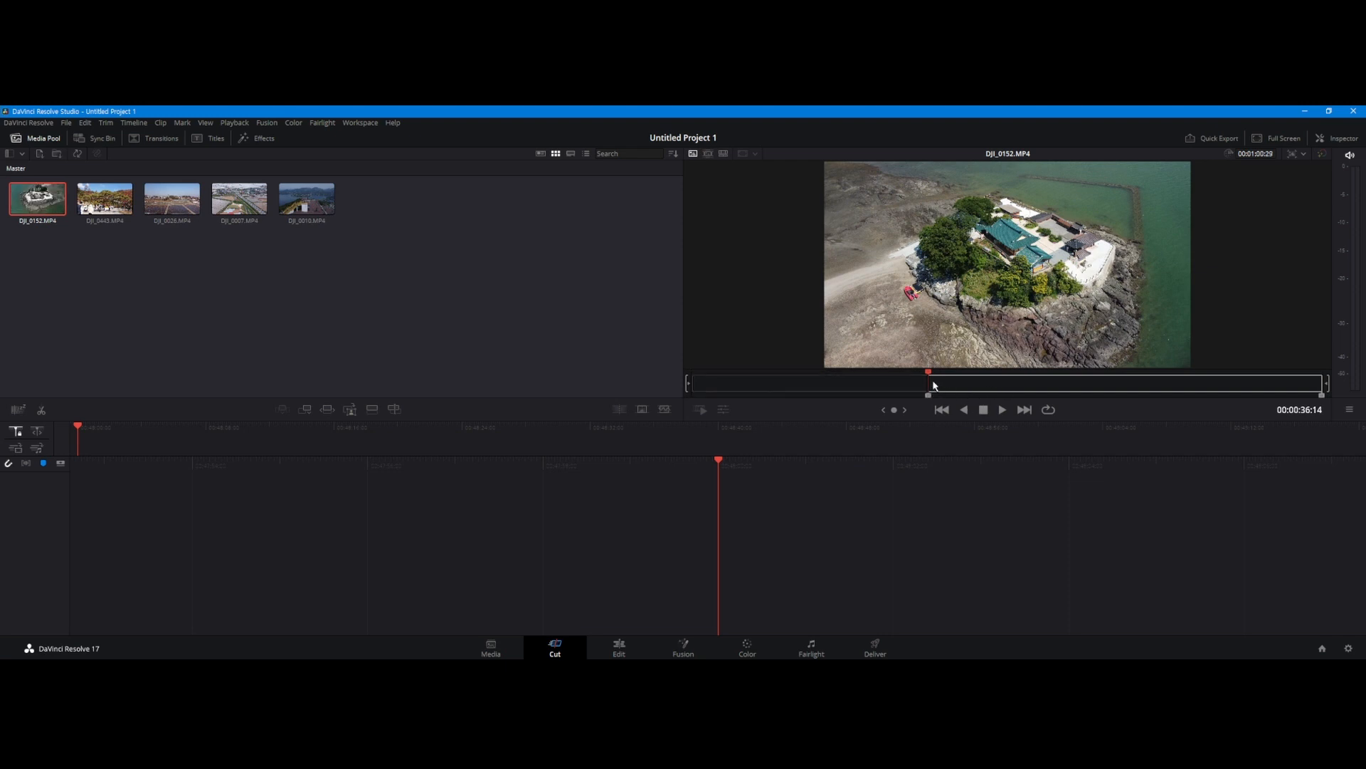
pyautogui.click(946, 375)
pyautogui.moveTo(1000, 376); pyautogui.dragTo(1163, 372)
pyautogui.press('i')
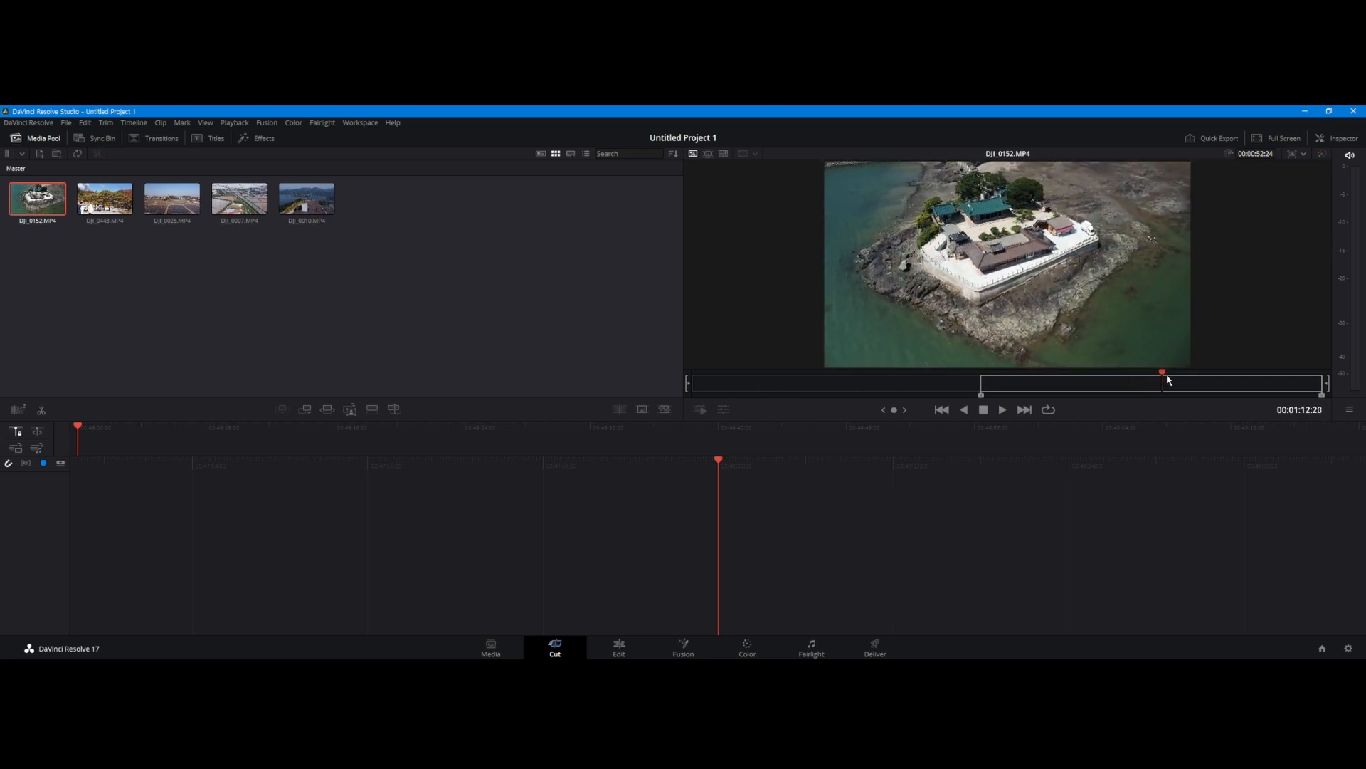
pyautogui.press('o')
pyautogui.moveTo(1160, 371)
pyautogui.mouseDown()
pyautogui.moveTo(983, 381)
pyautogui.moveTo(1163, 385)
pyautogui.mouseUp()
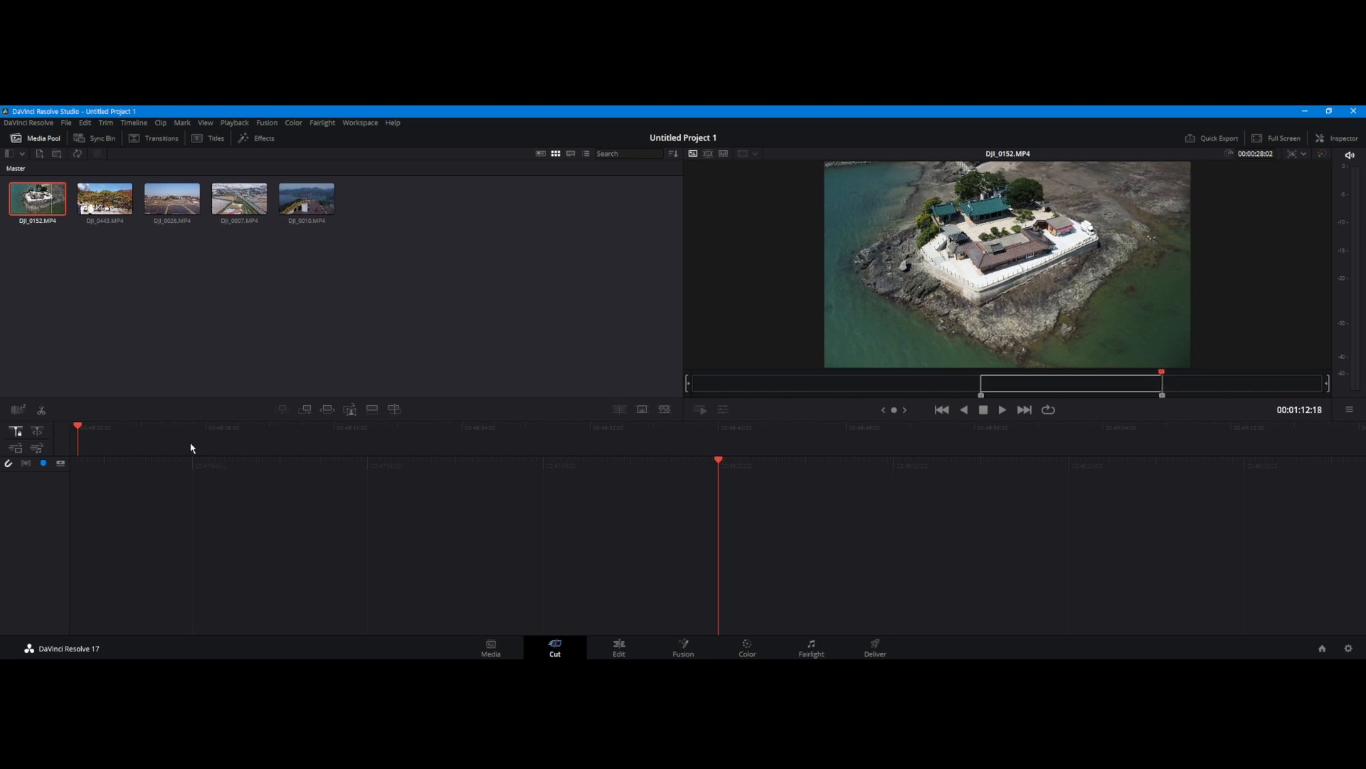
pyautogui.click(305, 409)
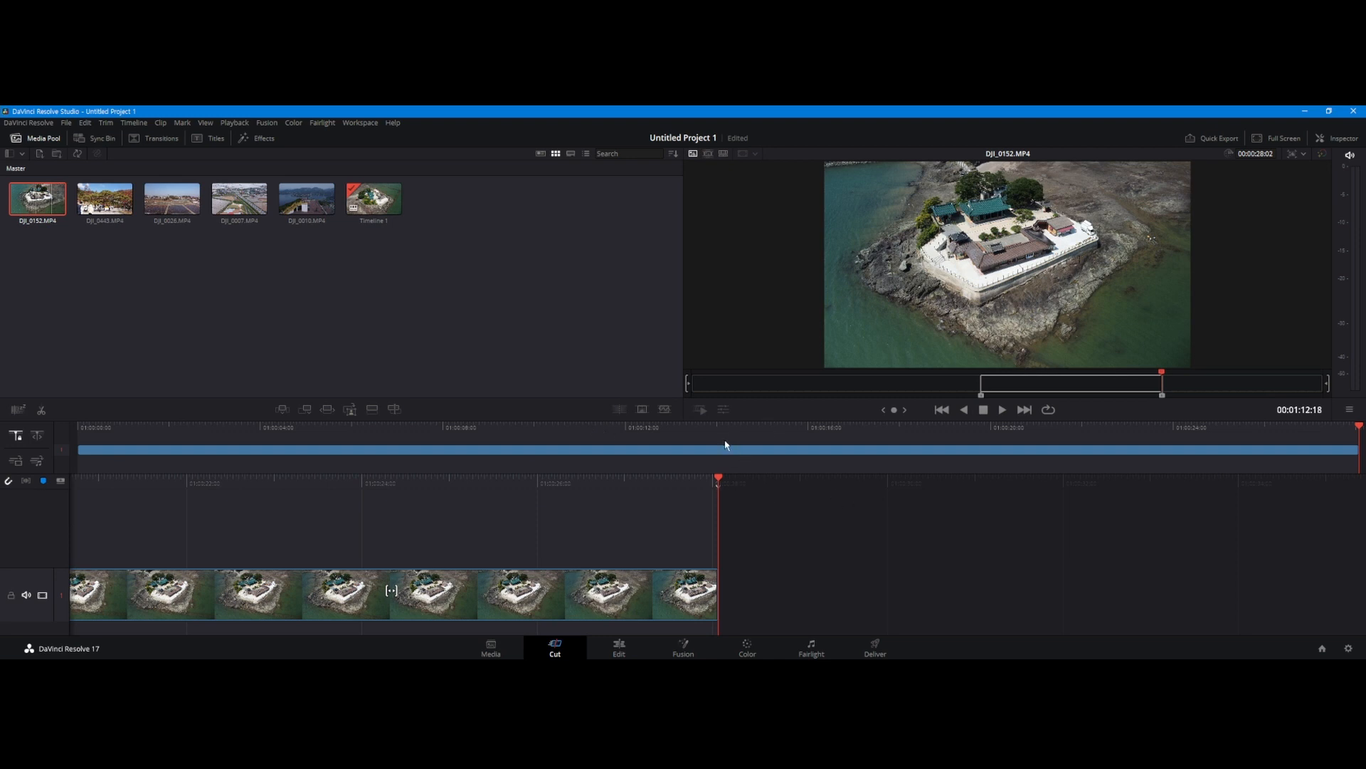
# Mark a range of about 22 seconds ending at 00:01:14:01 in DJI_0026.MP4 and append it to the timeline.
pyautogui.click(178, 203)
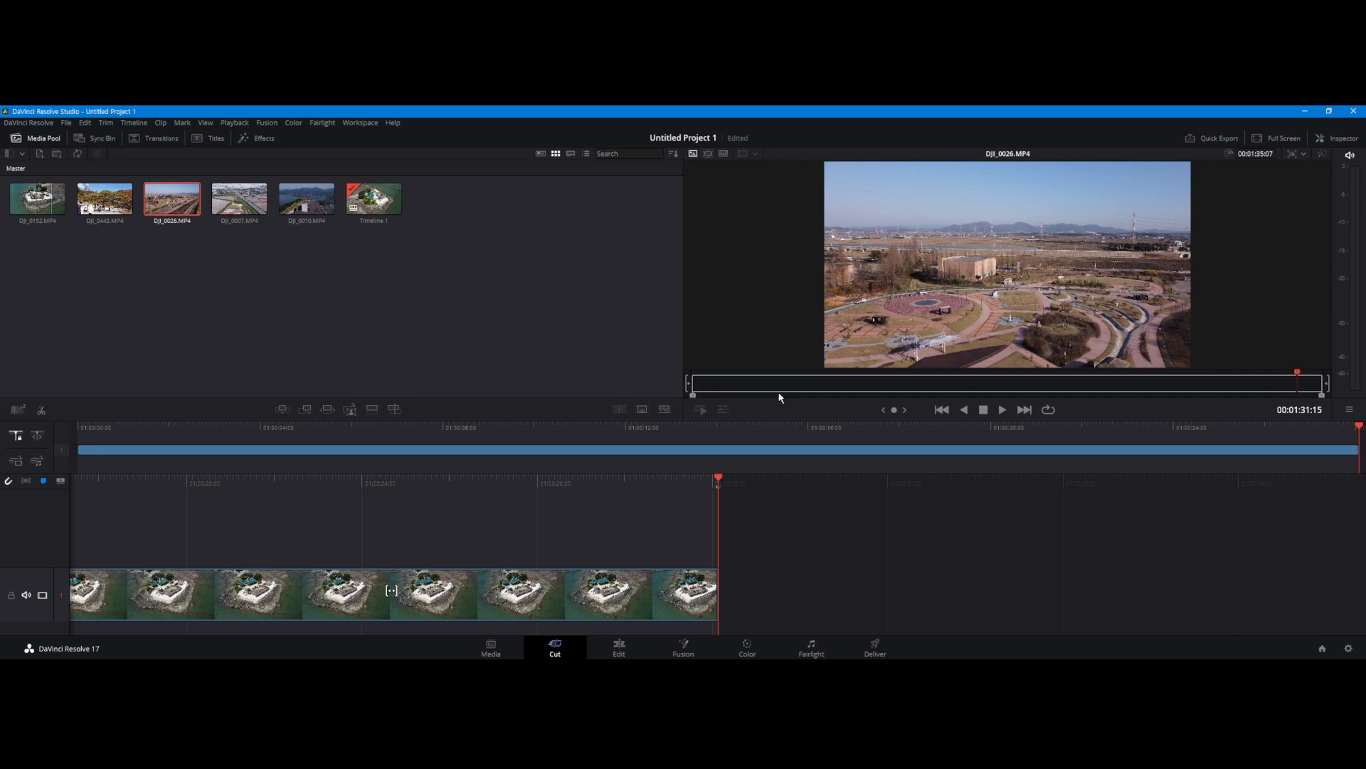
pyautogui.moveTo(788, 387); pyautogui.dragTo(1184, 389)
pyautogui.press('i')
pyautogui.press('o')
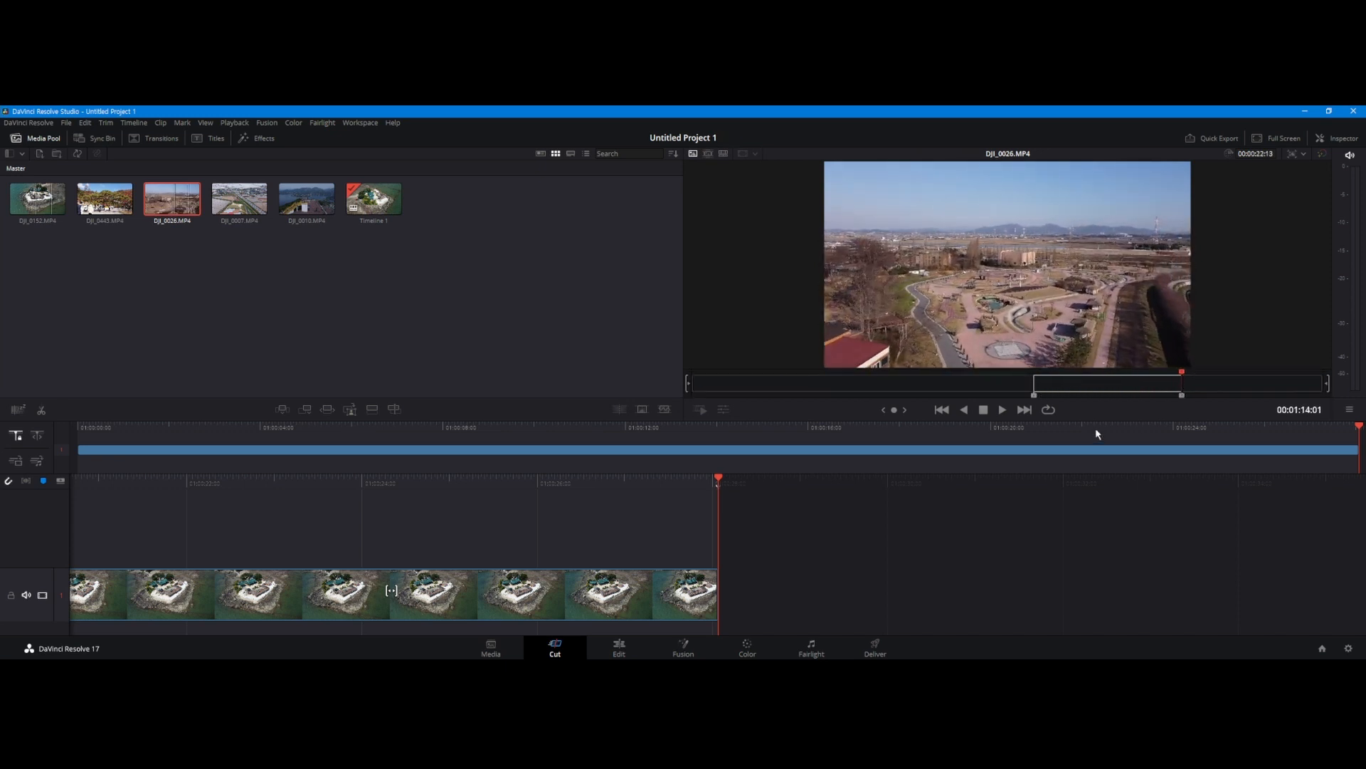
pyautogui.click(307, 410)
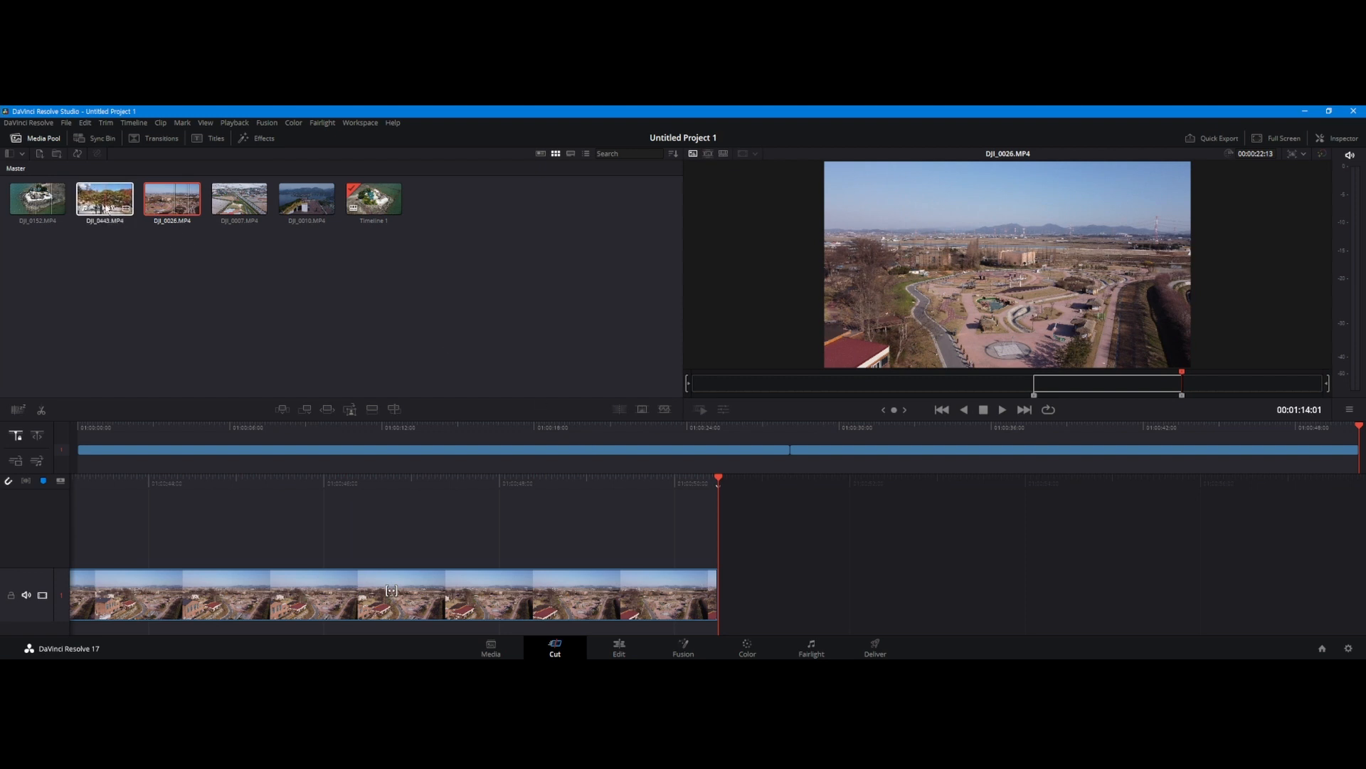
# Mark an in point at 00:00:03:19 and an out point at 00:00:06:26 in DJI_0443.MP4.
pyautogui.click(105, 200)
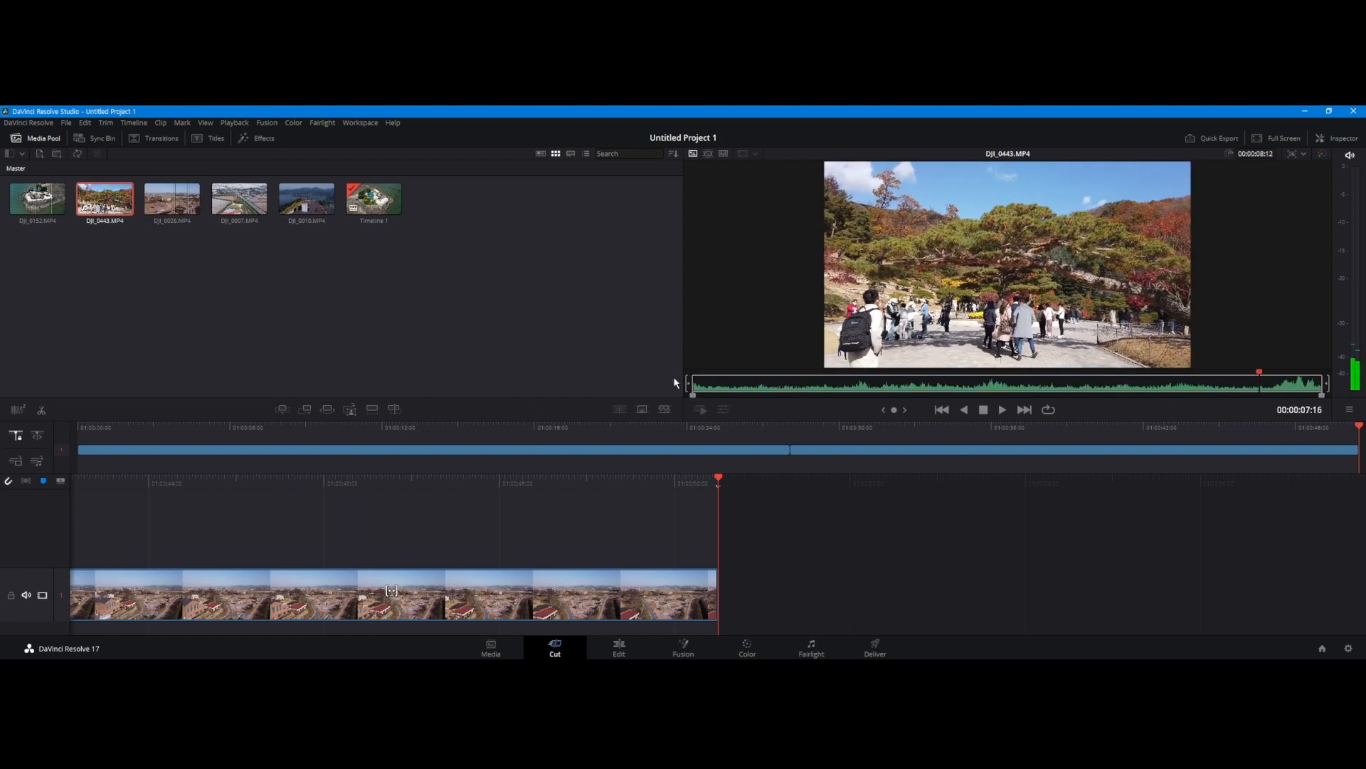
pyautogui.moveTo(861, 388); pyautogui.dragTo(966, 386)
pyautogui.press('i')
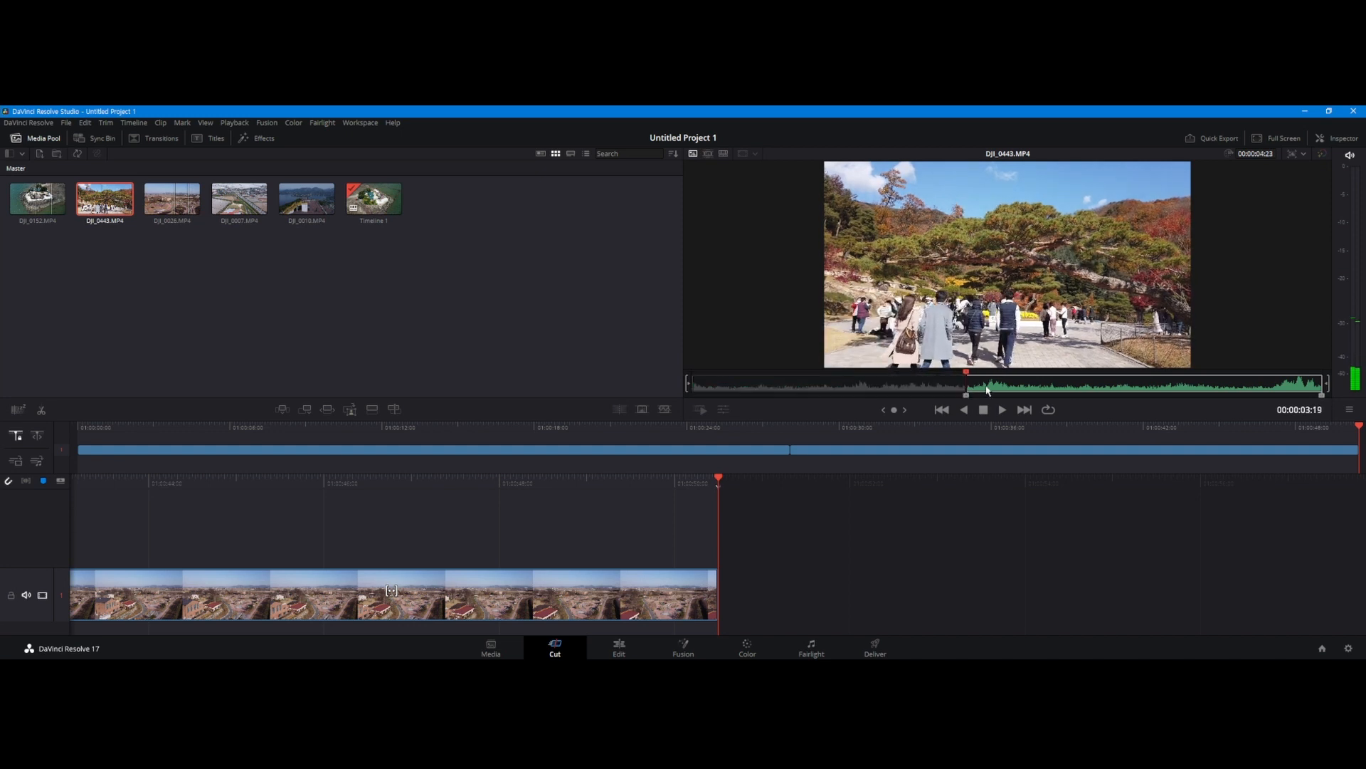
pyautogui.moveTo(1075, 388); pyautogui.dragTo(1210, 390)
pyautogui.press('o')
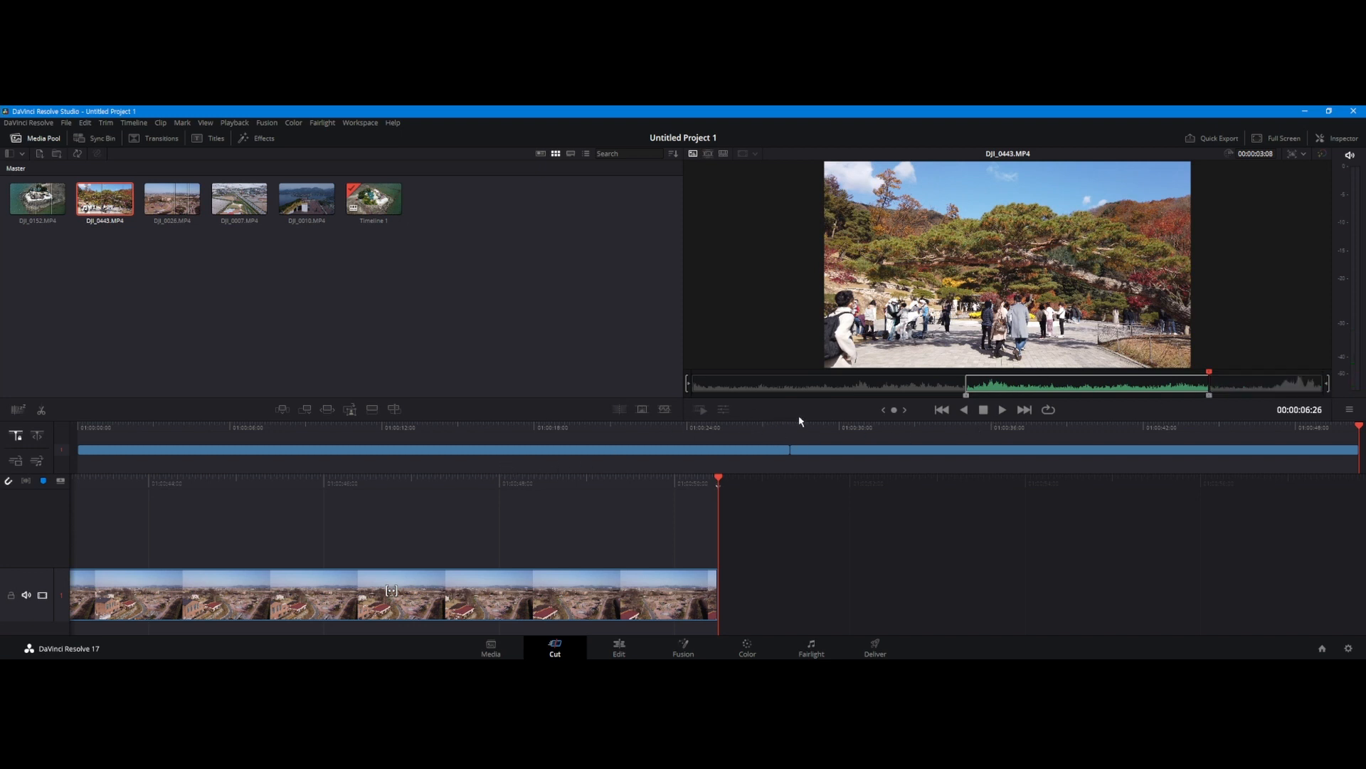
# Smart-insert the marked part of DJI_0443.MP4 at the cut between the two timeline clips.
pyautogui.click(761, 427)
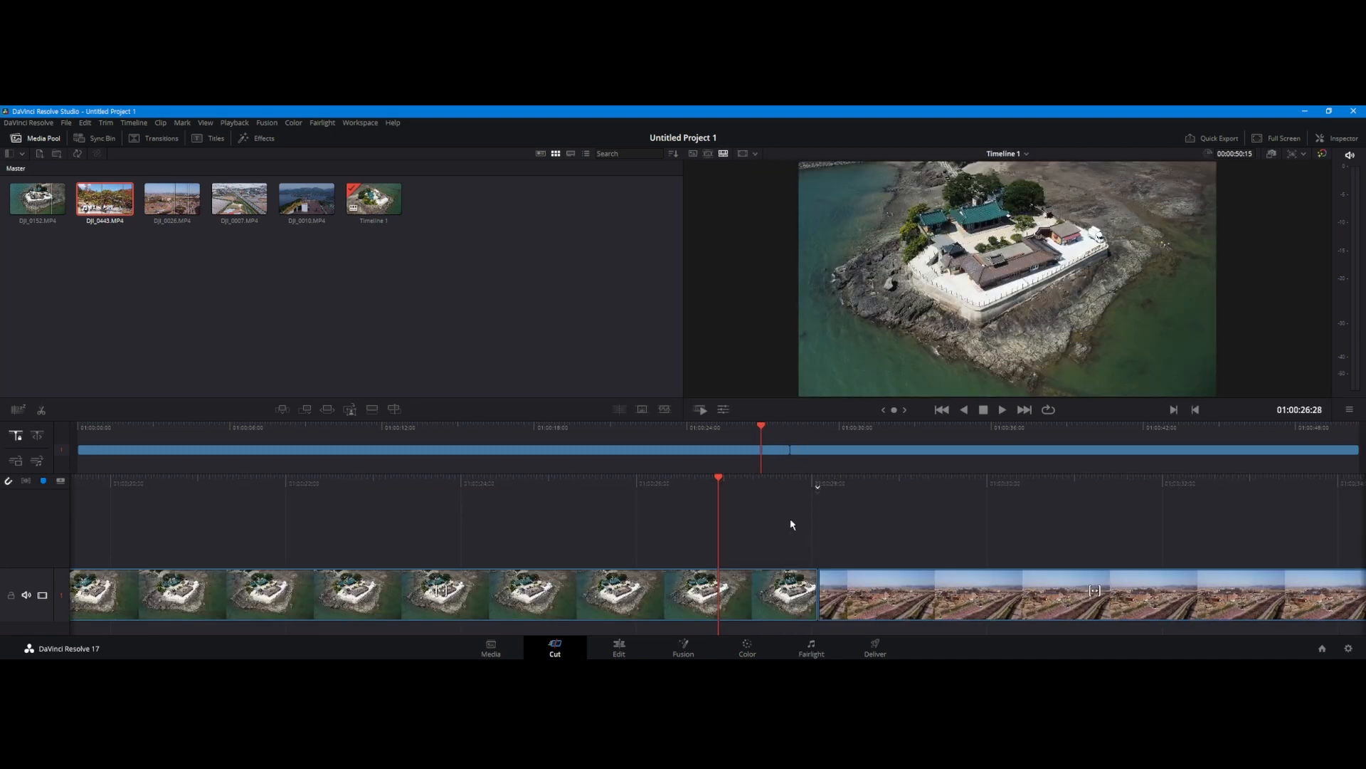
pyautogui.doubleClick(122, 205)
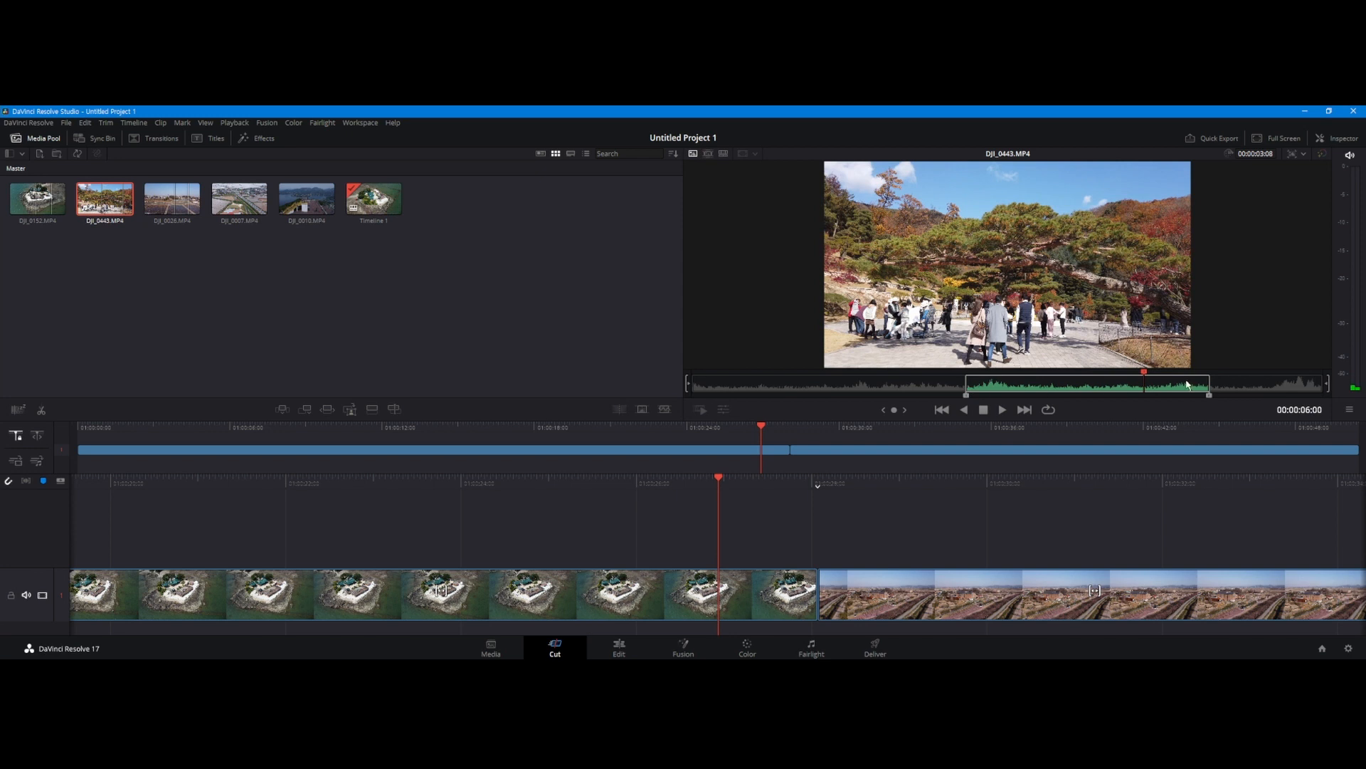
pyautogui.click(282, 410)
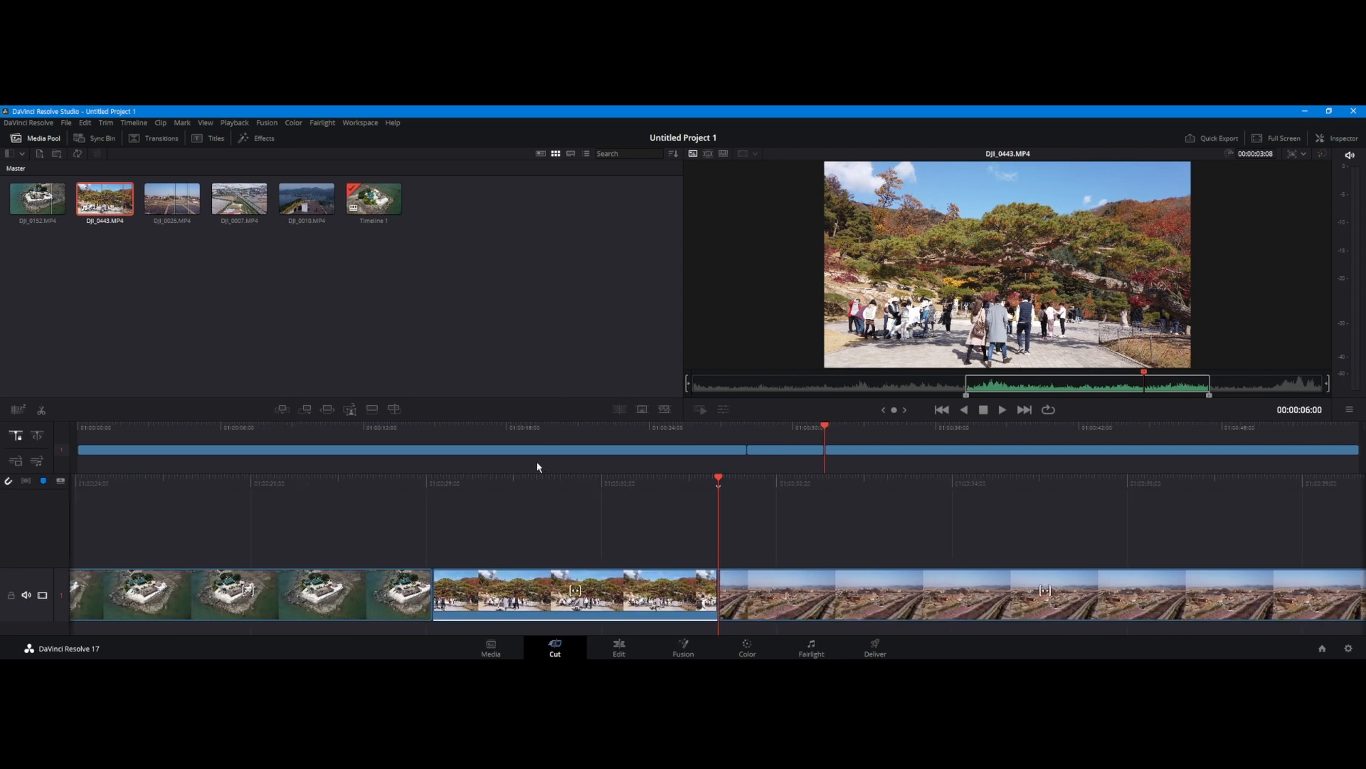
# Scrub through the timeline to review the clips from the first to the last.
pyautogui.moveTo(827, 429); pyautogui.dragTo(124, 534)
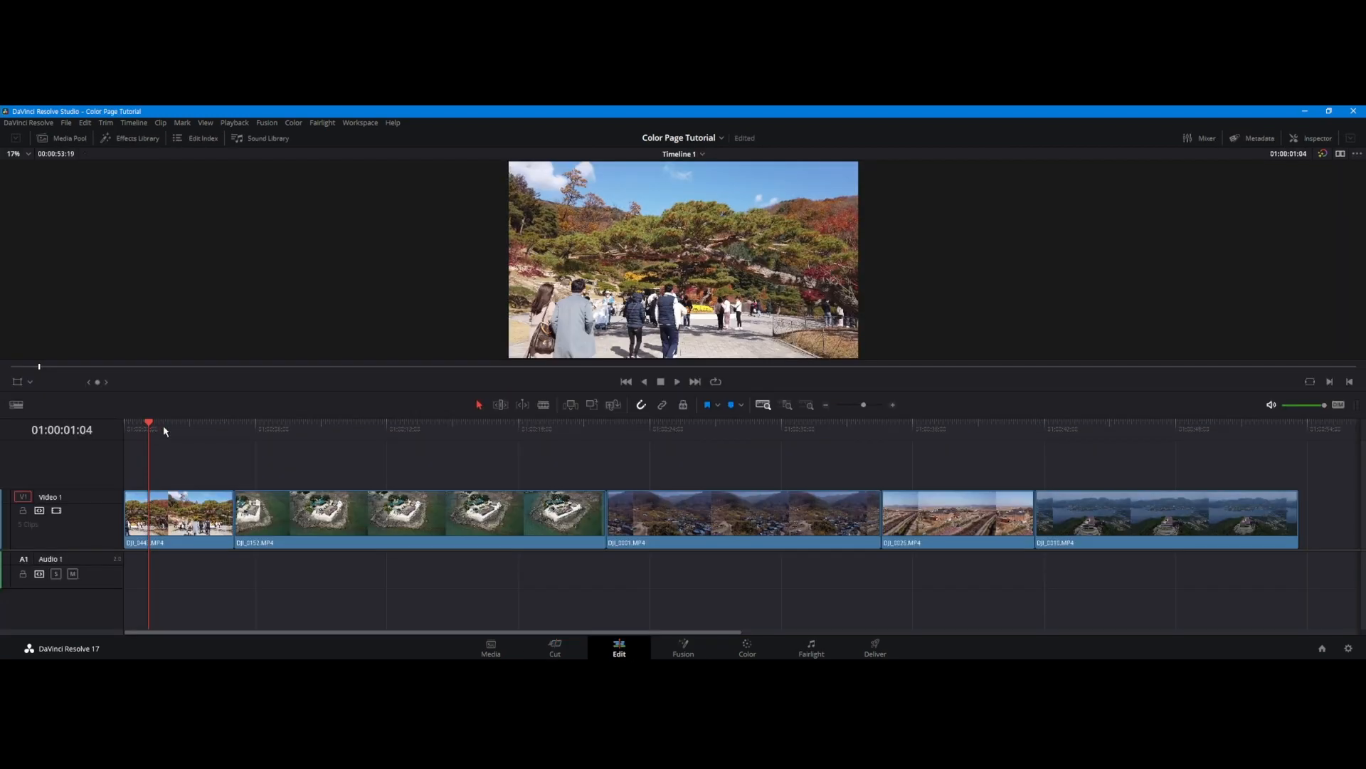
pyautogui.moveTo(185, 433); pyautogui.dragTo(548, 462)
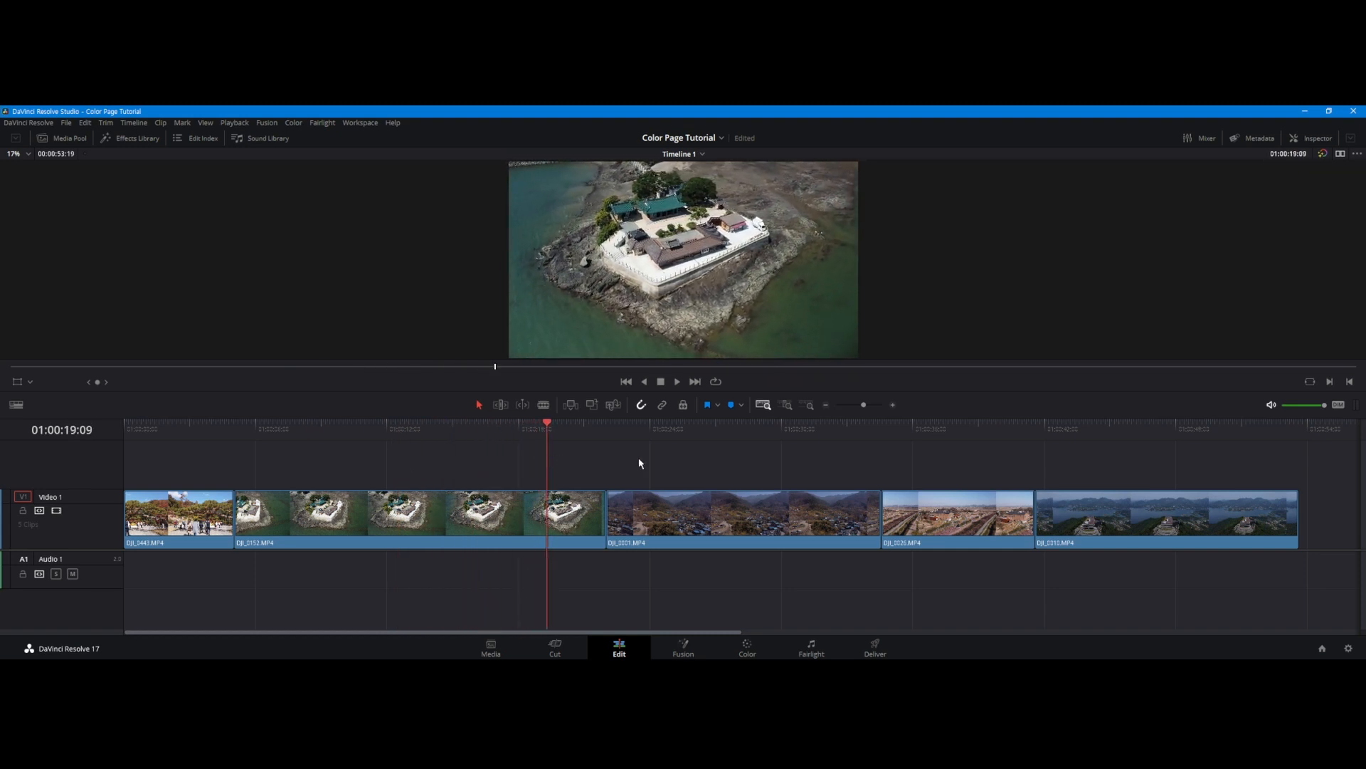
pyautogui.moveTo(631, 434); pyautogui.dragTo(1187, 436)
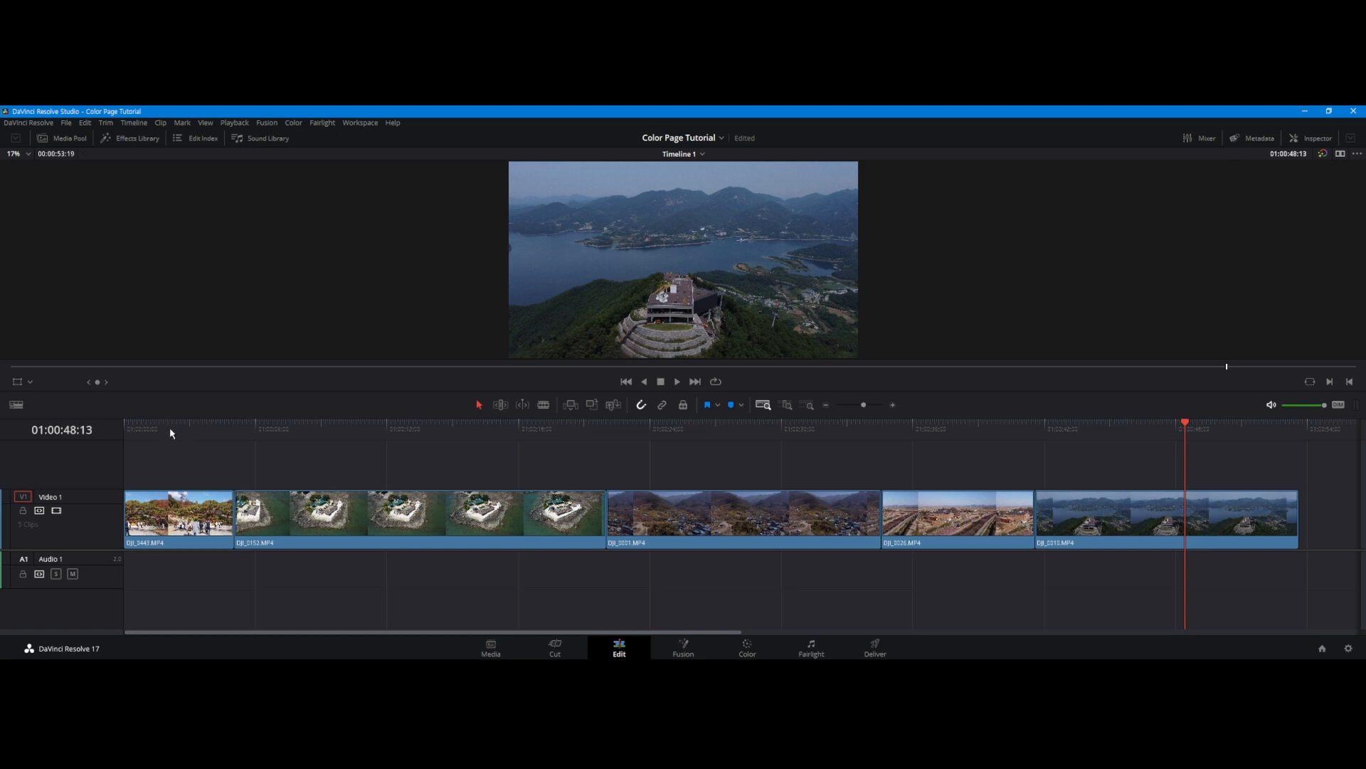
# Park the playhead at 01:00:02:22 in the first clip, open the Color page and reposition node 01 in the node graph.
pyautogui.click(876, 647)
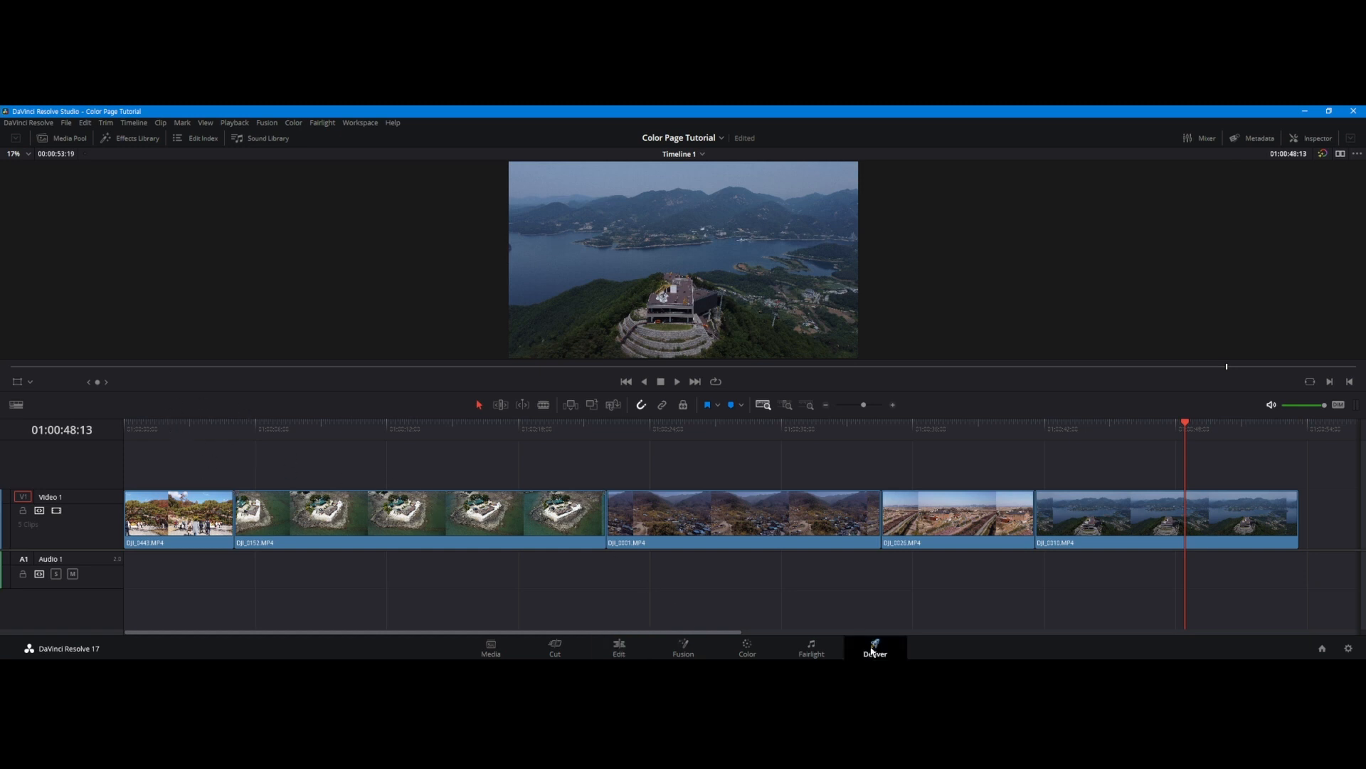
pyautogui.click(620, 649)
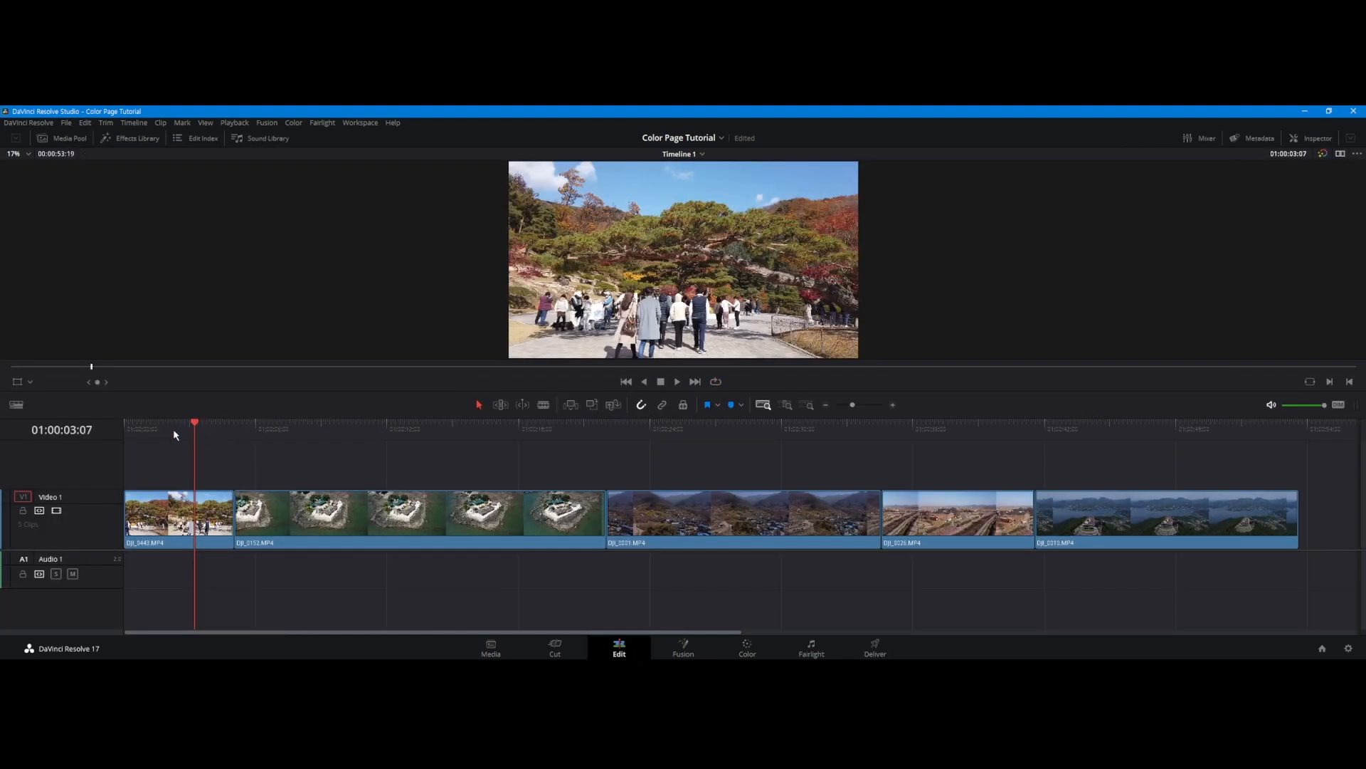
pyautogui.moveTo(172, 433); pyautogui.dragTo(185, 435)
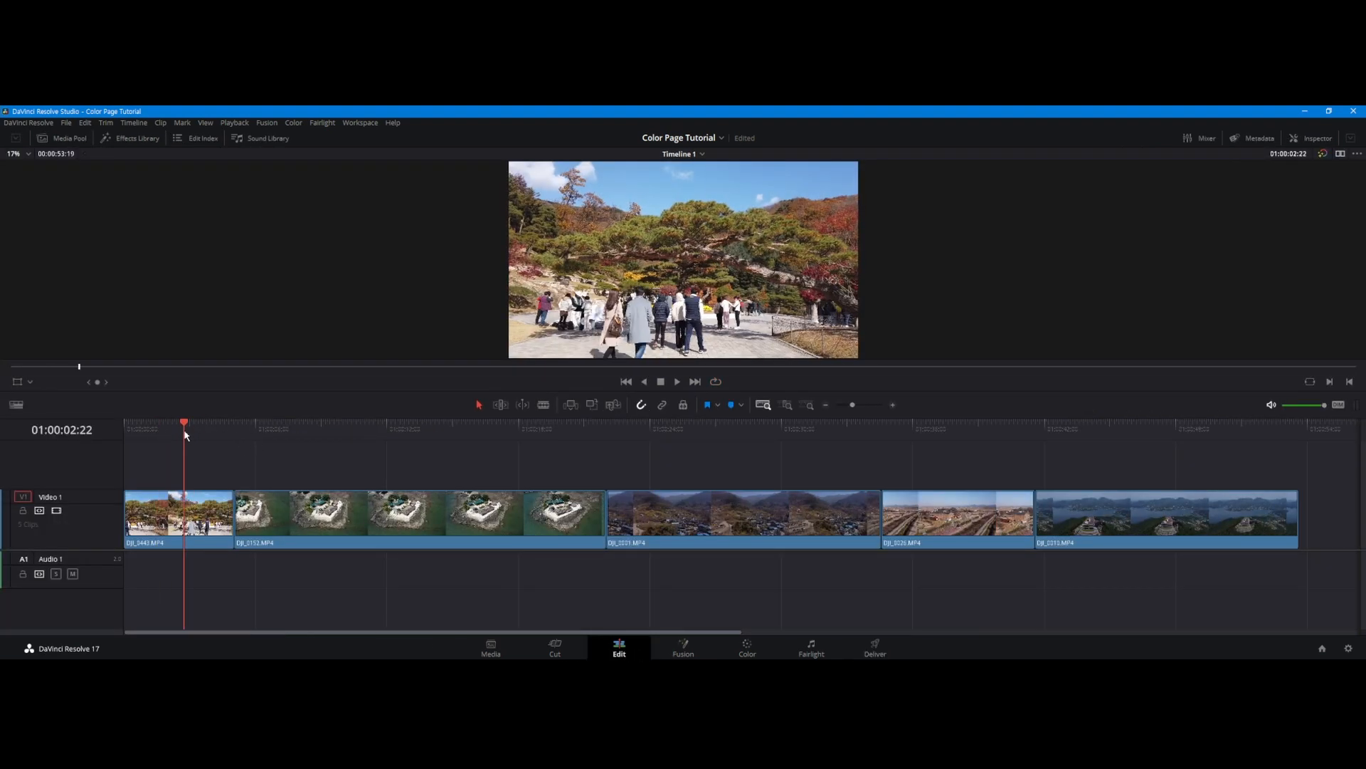
pyautogui.click(748, 649)
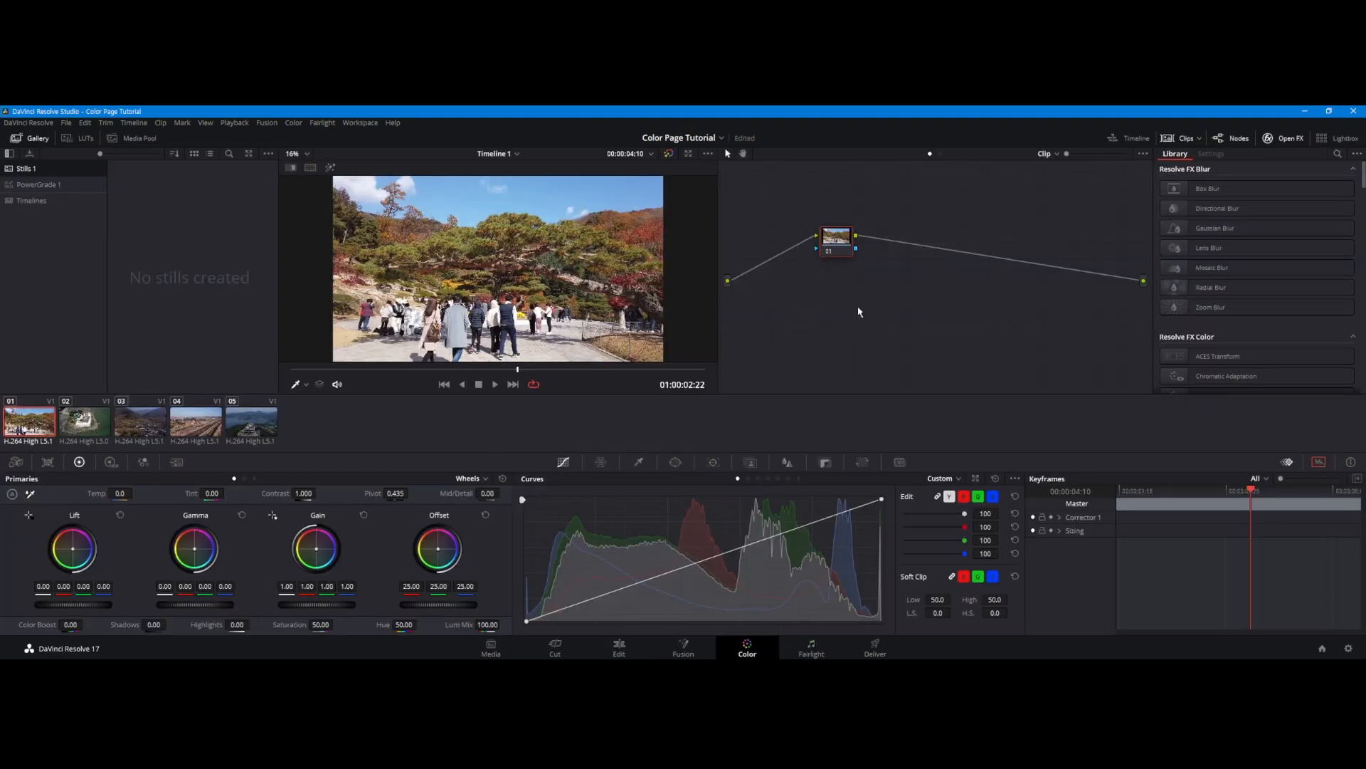
pyautogui.moveTo(833, 243); pyautogui.dragTo(819, 264)
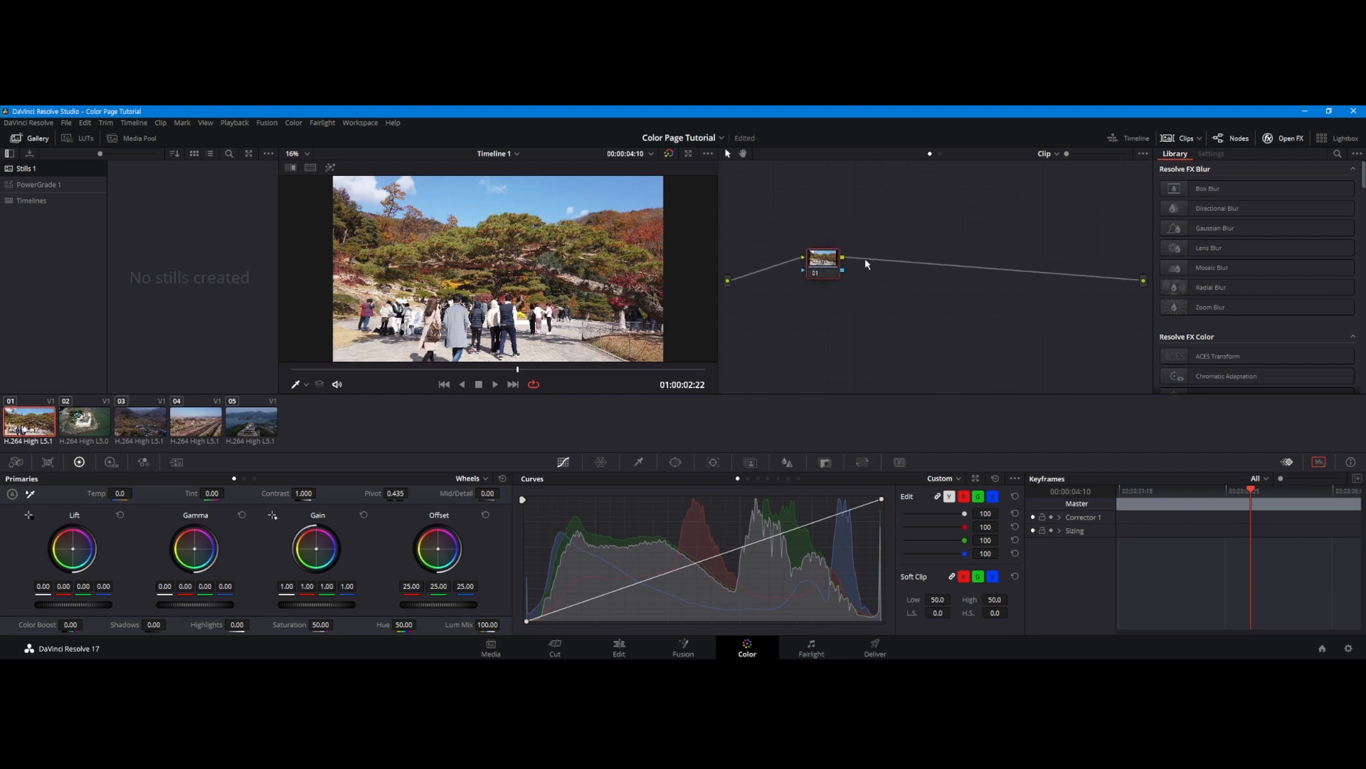
pyautogui.moveTo(831, 267); pyautogui.dragTo(821, 268)
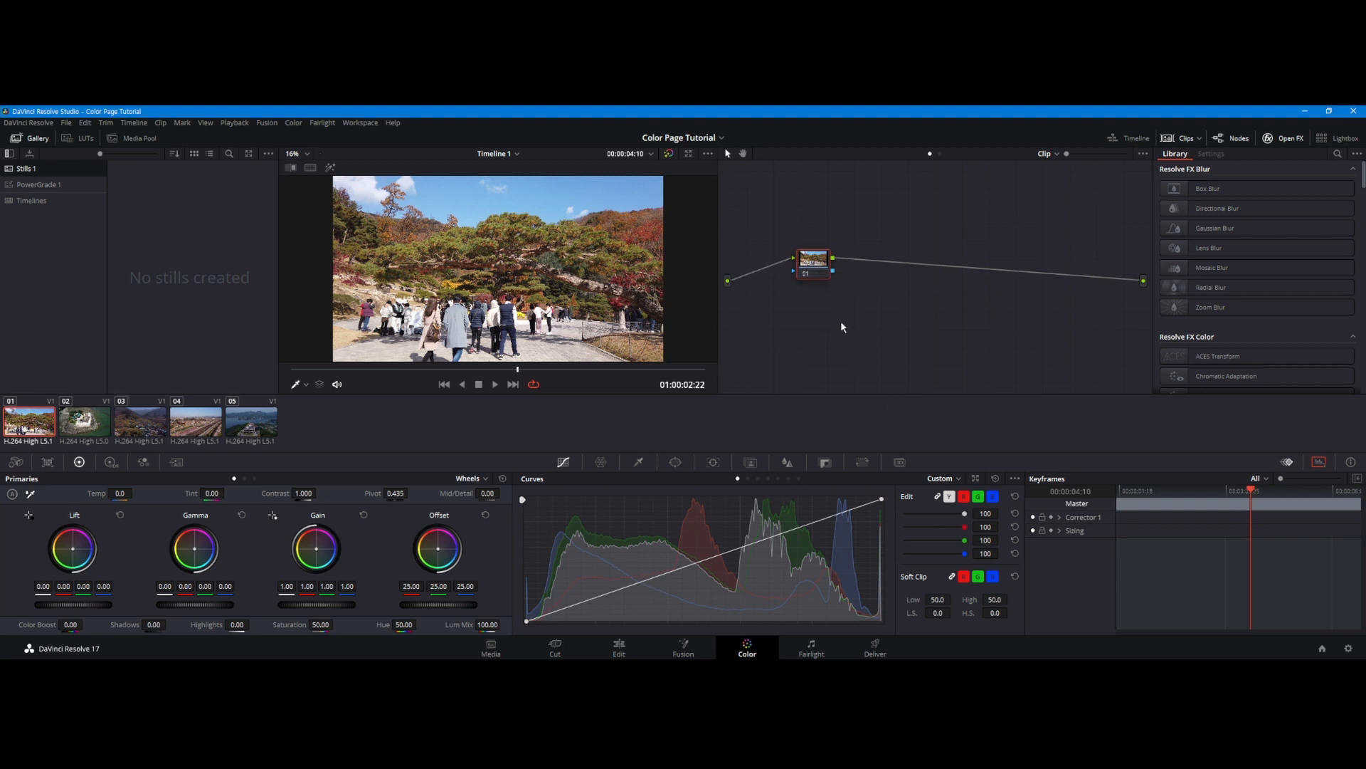
# Check the Video Scopes display options and bring the floating Scopes window over the node graph area.
pyautogui.click(358, 125)
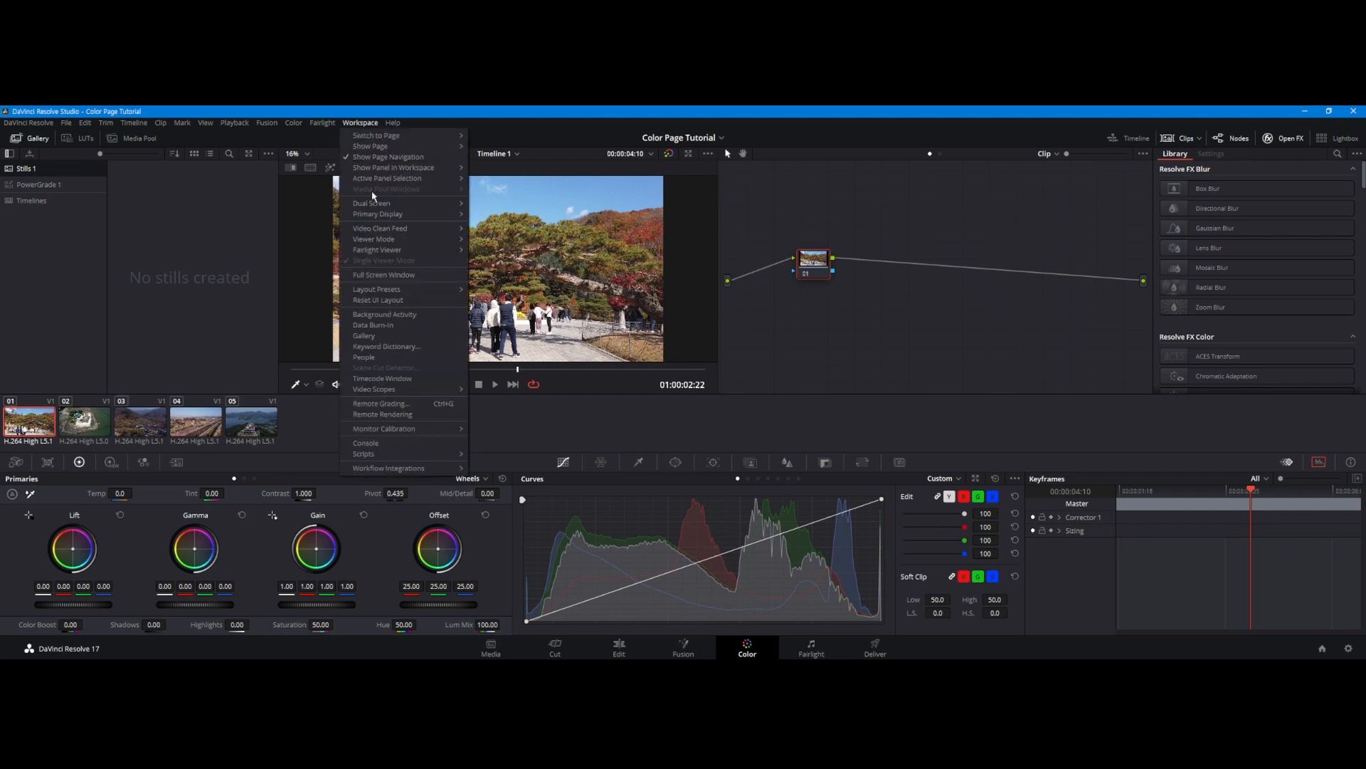
pyautogui.moveTo(379, 391)
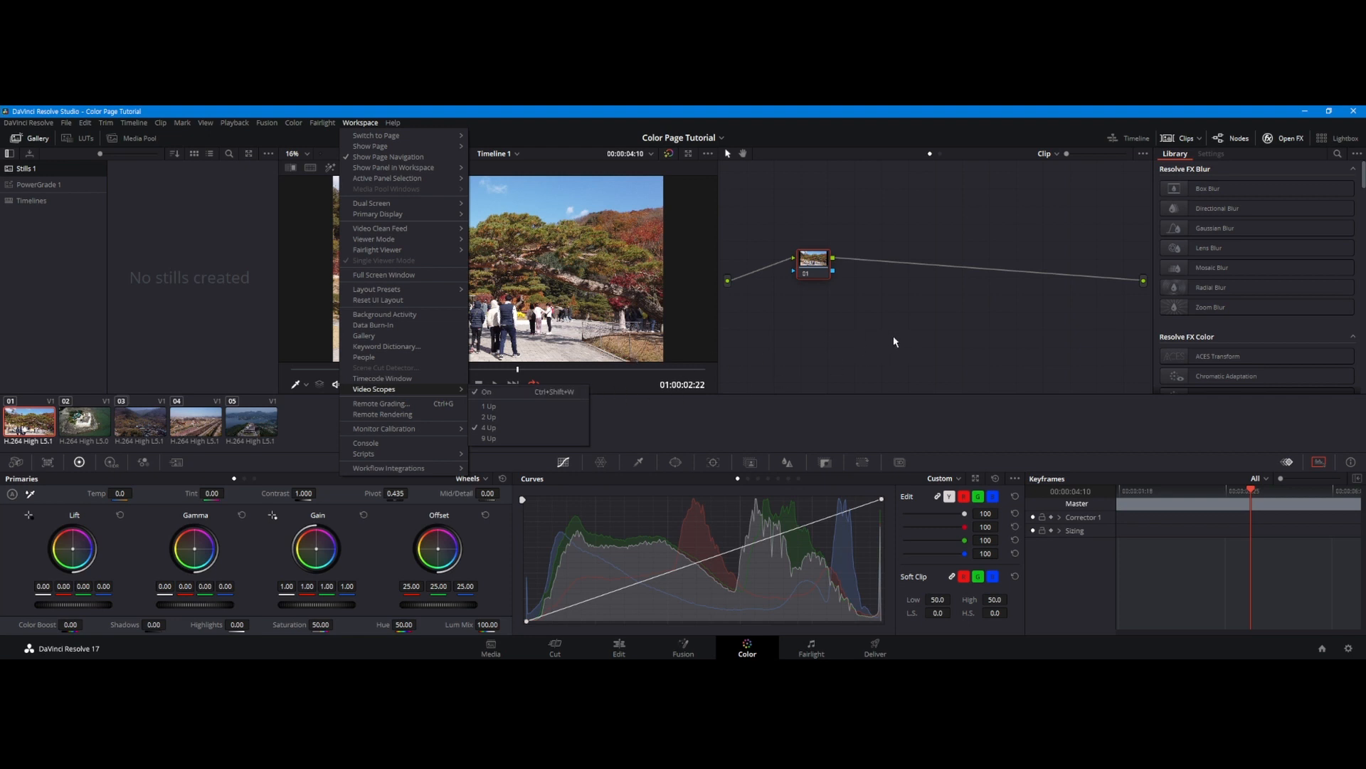
pyautogui.click(911, 333)
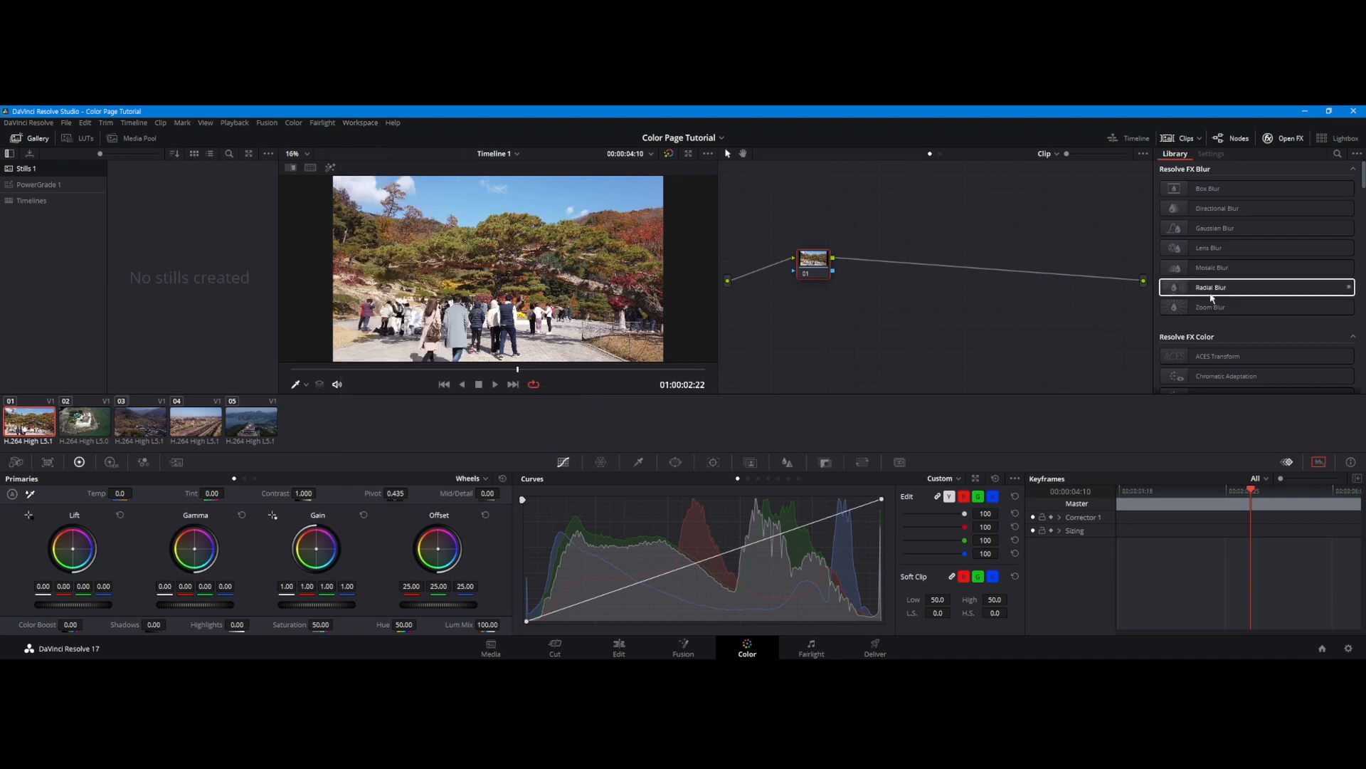
pyautogui.moveTo(1287, 182); pyautogui.dragTo(696, 143)
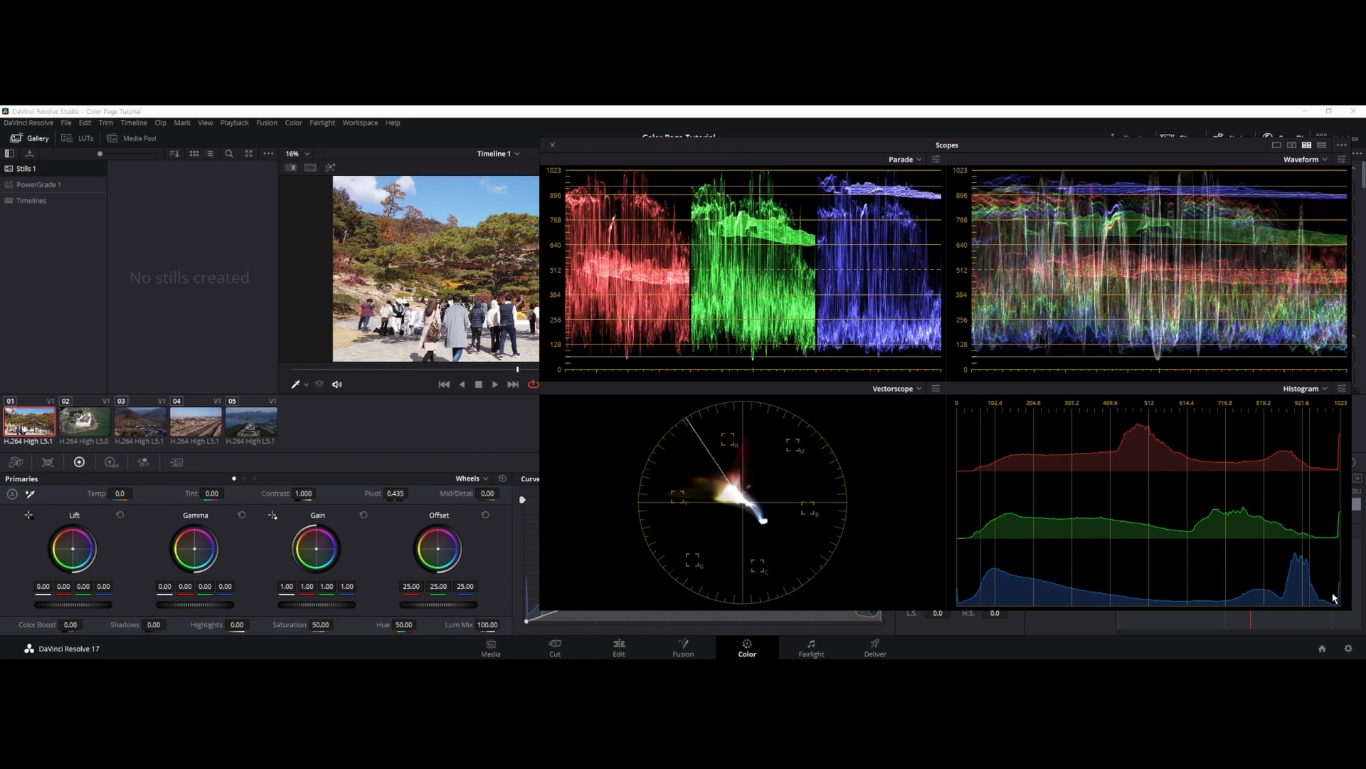
# Shrink the floating Scopes window, place it just below the node graph and select node 01.
pyautogui.moveTo(1350, 610); pyautogui.dragTo(1062, 446)
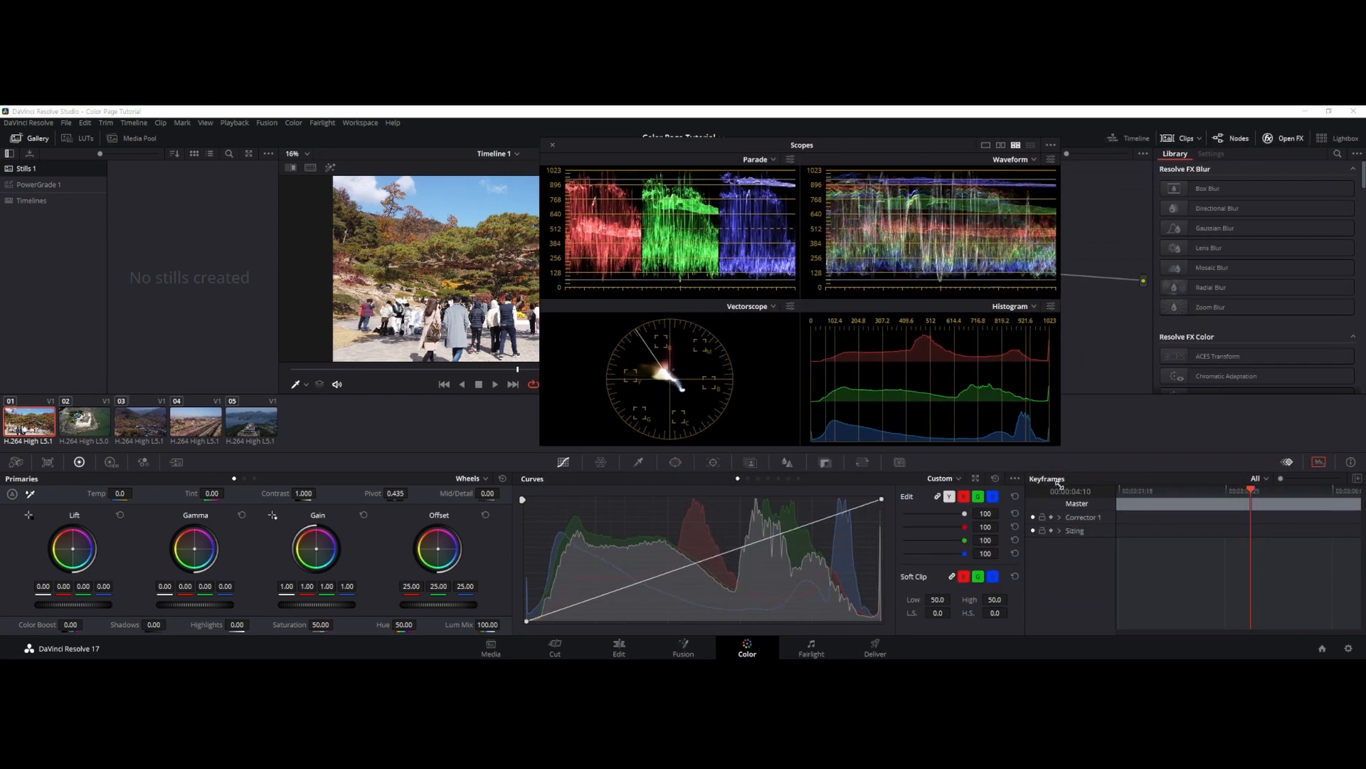
pyautogui.moveTo(729, 146); pyautogui.dragTo(926, 310)
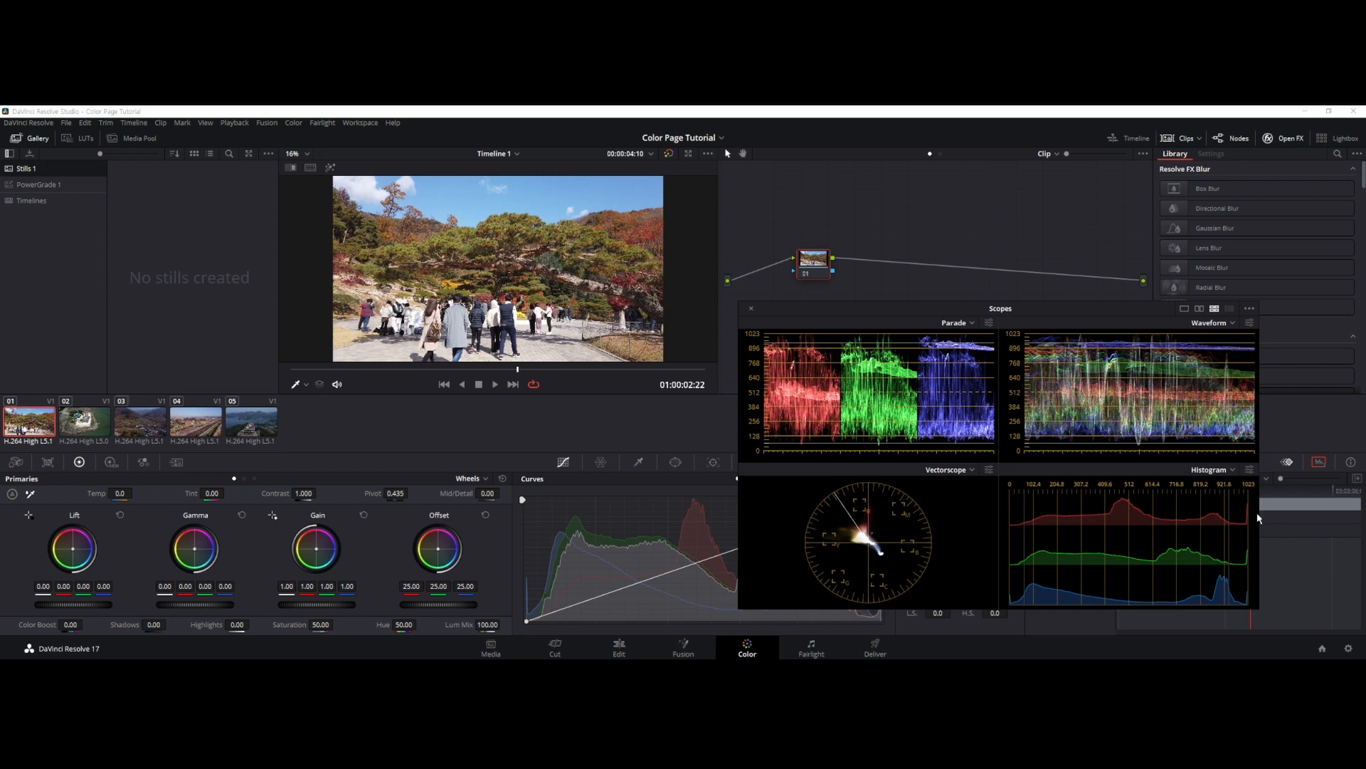
pyautogui.moveTo(968, 311); pyautogui.dragTo(1010, 302)
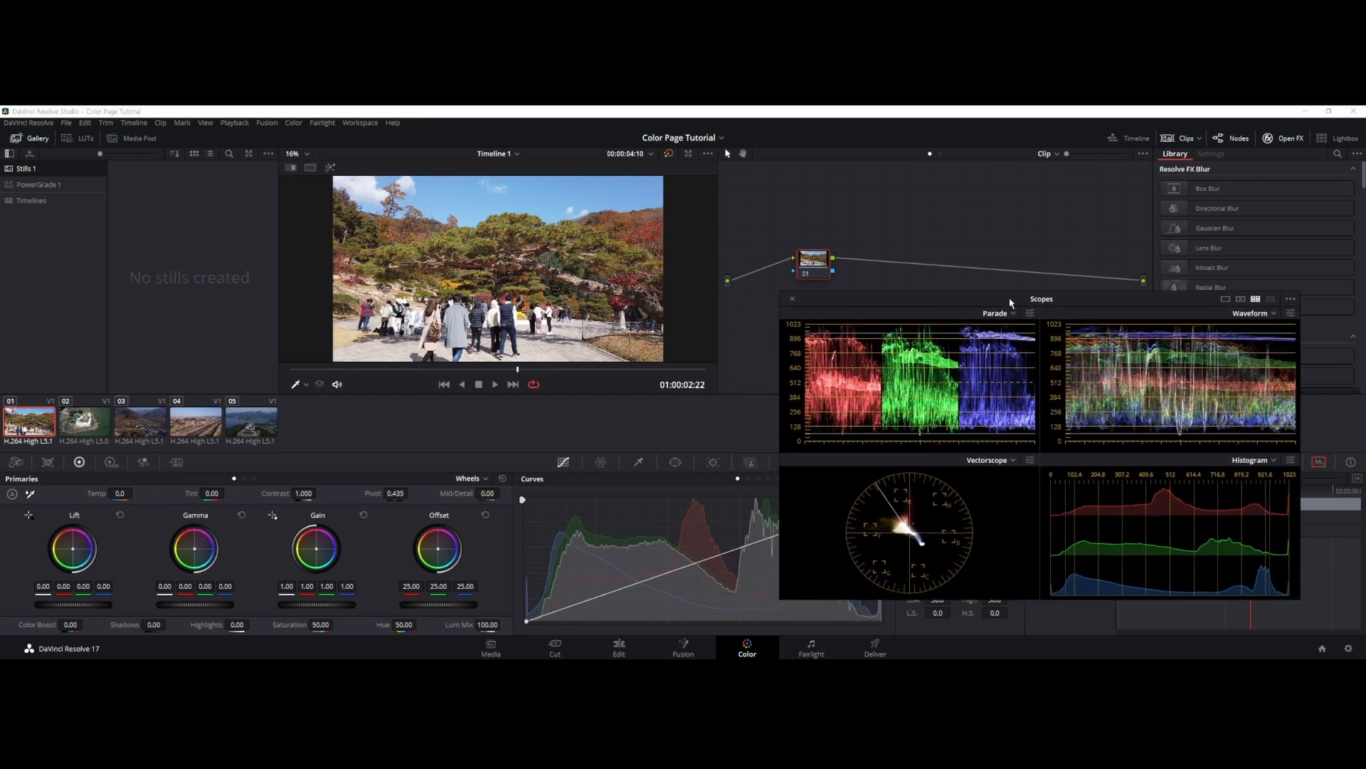
pyautogui.click(817, 264)
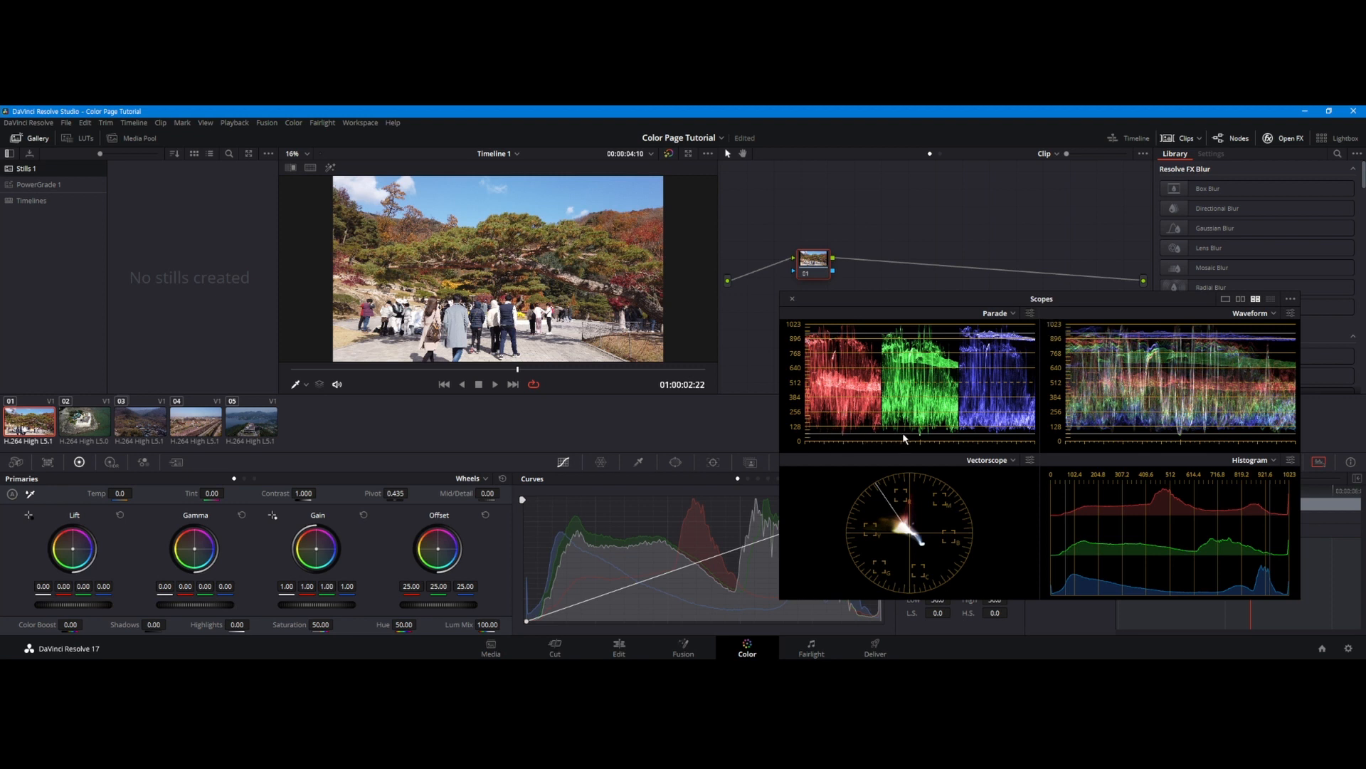
# Check the Parade scope's display options and reselect node 01.
pyautogui.click(1031, 313)
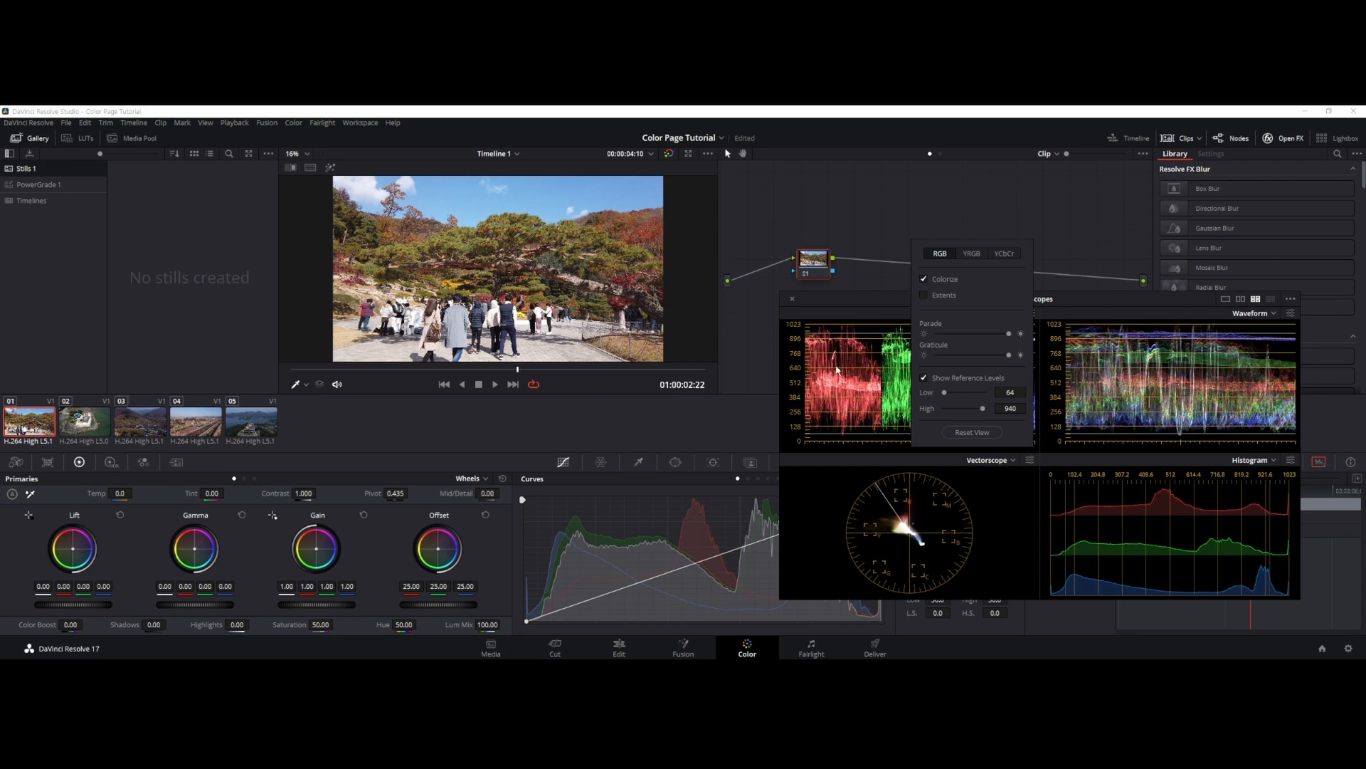
pyautogui.click(882, 376)
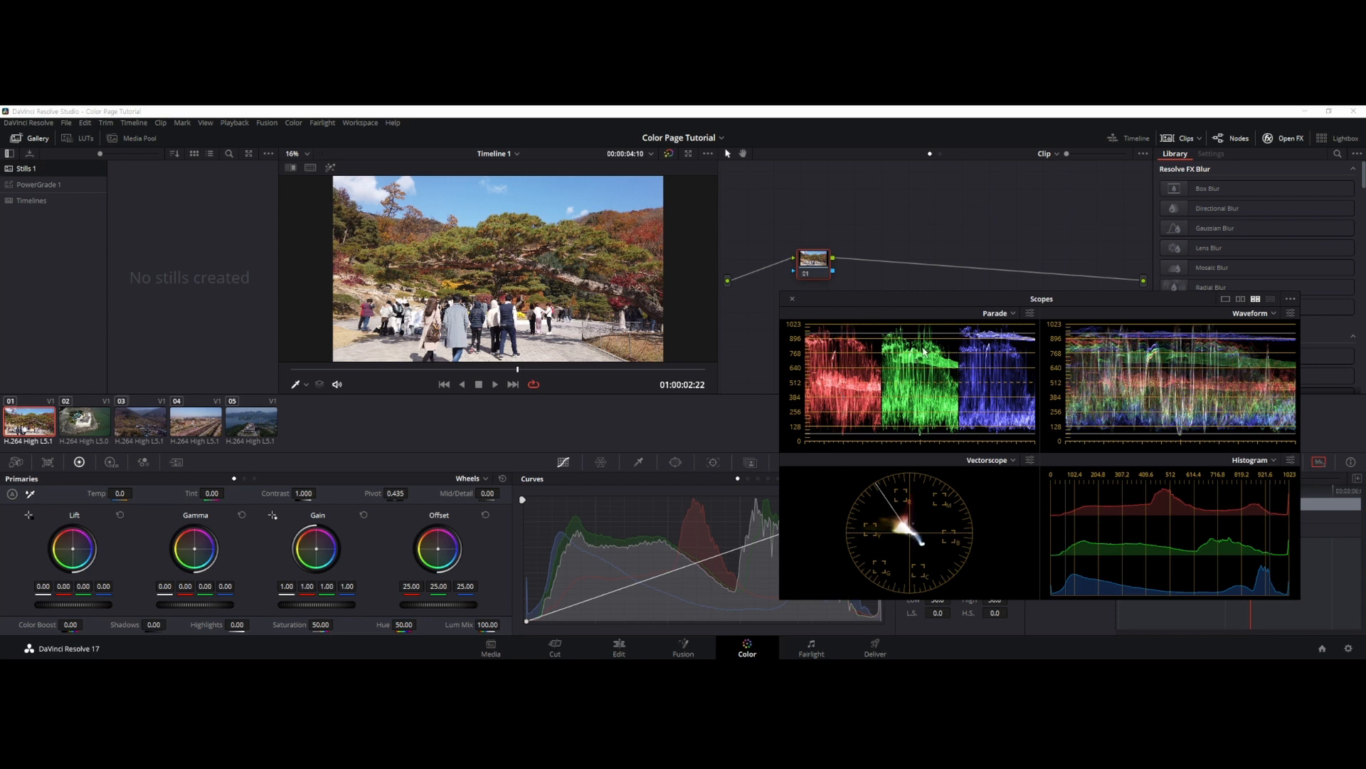
pyautogui.moveTo(927, 301); pyautogui.dragTo(938, 299)
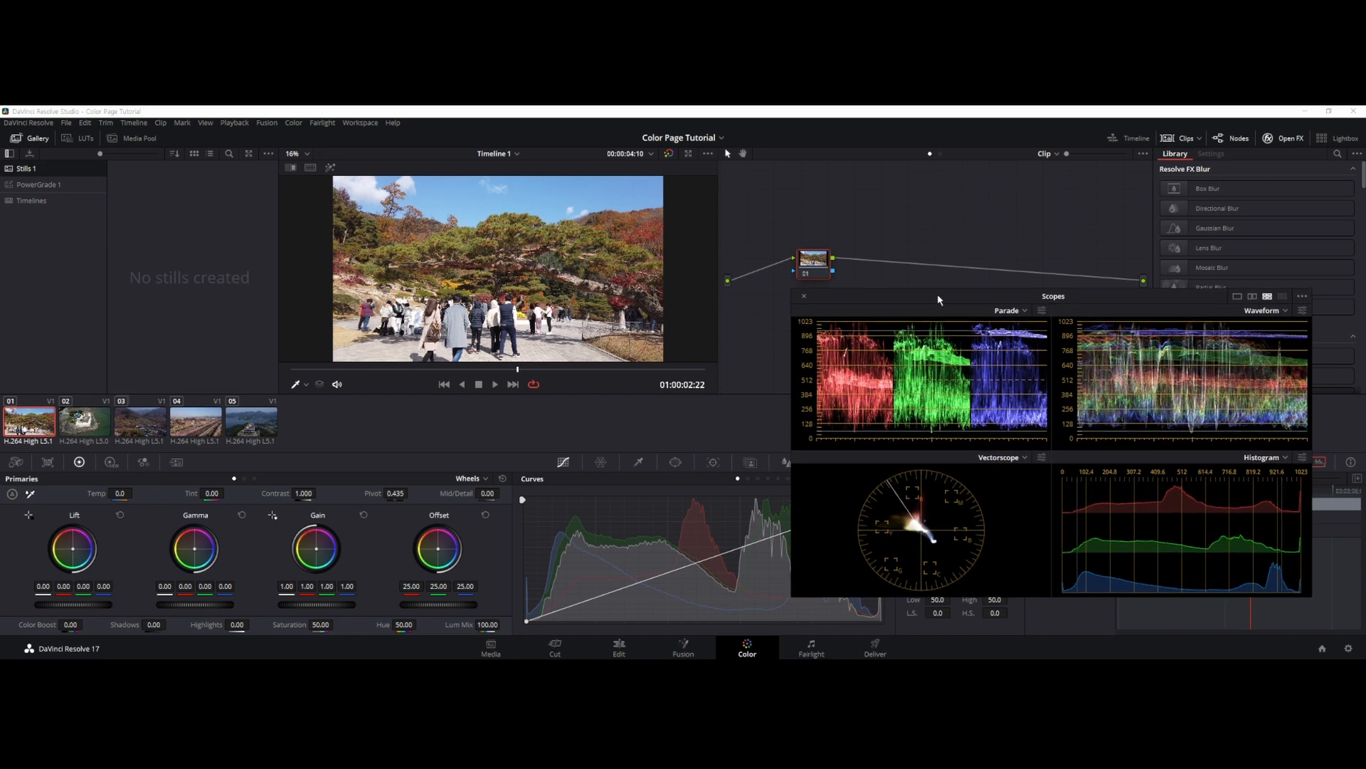
pyautogui.click(814, 262)
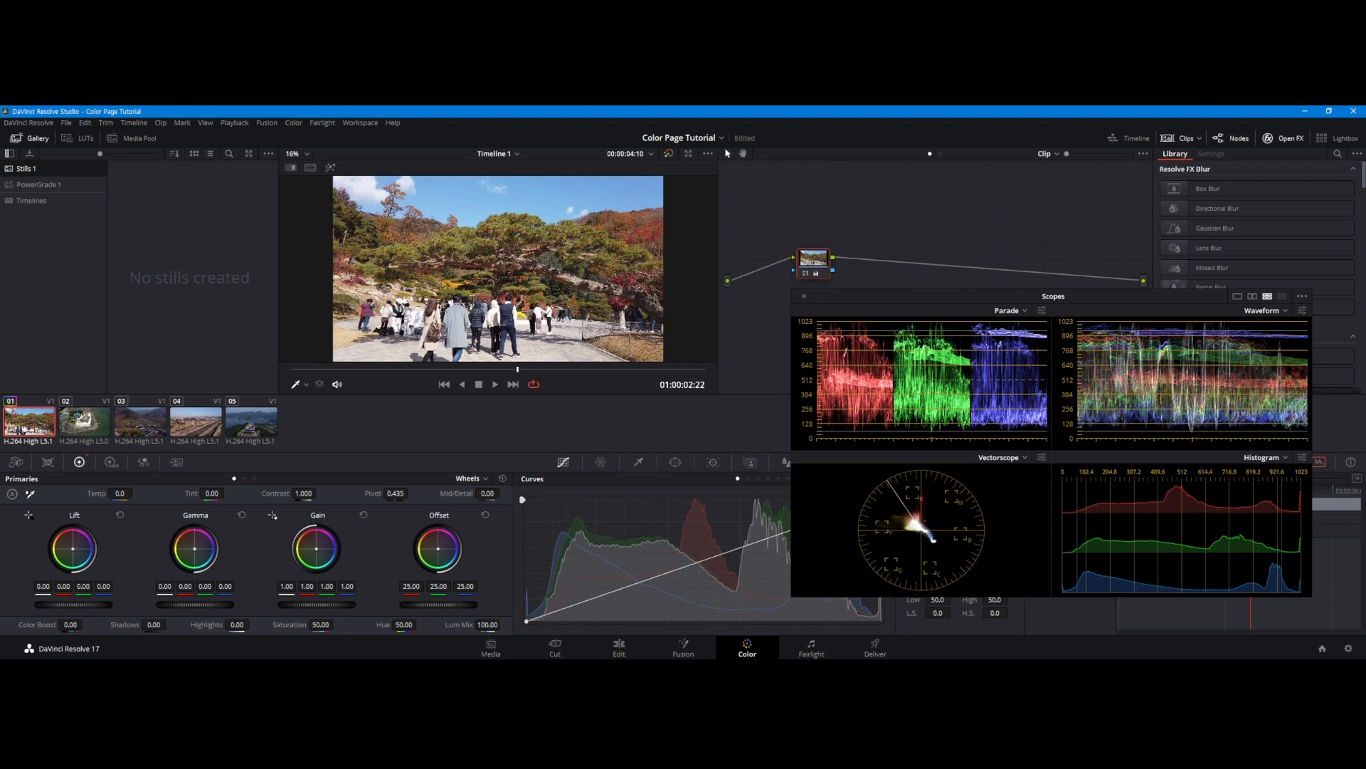
# On node 01, raise the master Lift to 0.01 and lower the master Gain to 0.90.
pyautogui.moveTo(73, 604); pyautogui.dragTo(79, 604)
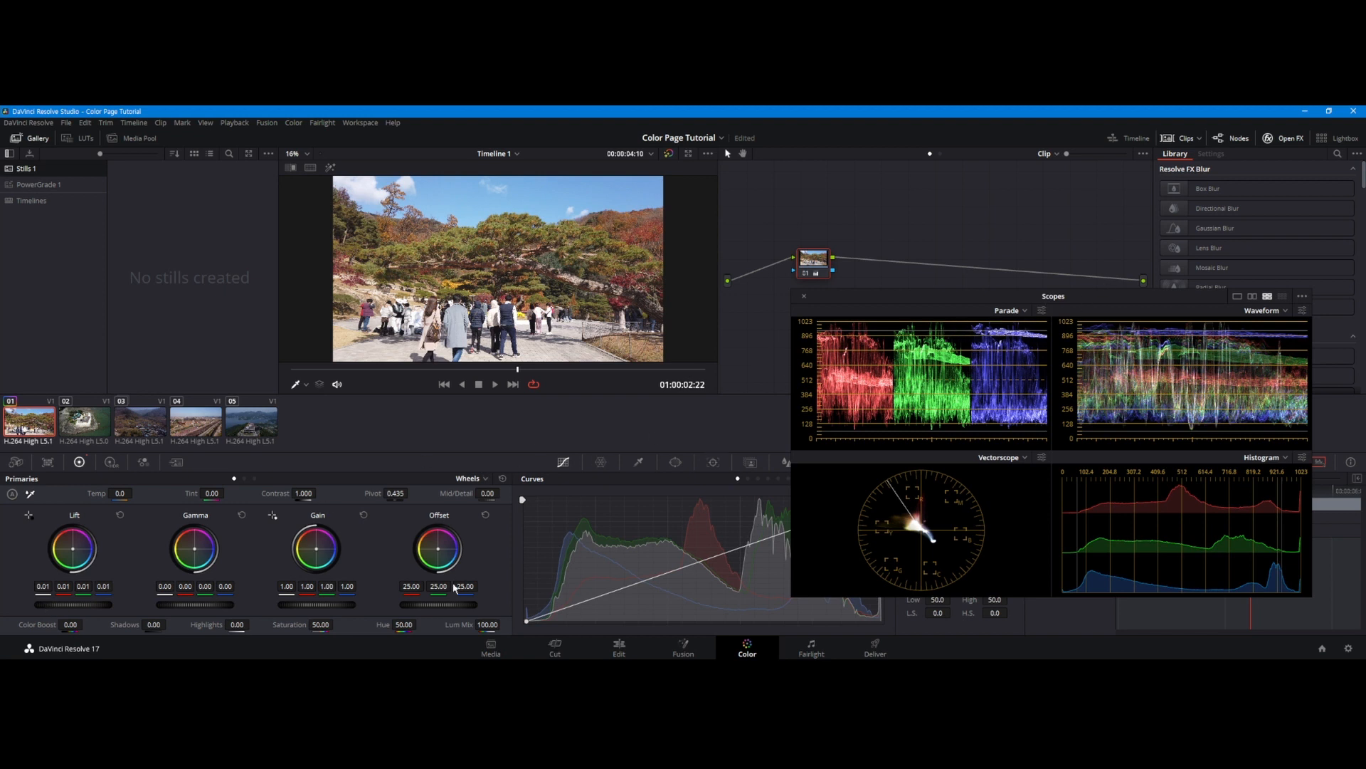
pyautogui.moveTo(316, 604); pyautogui.dragTo(282, 604)
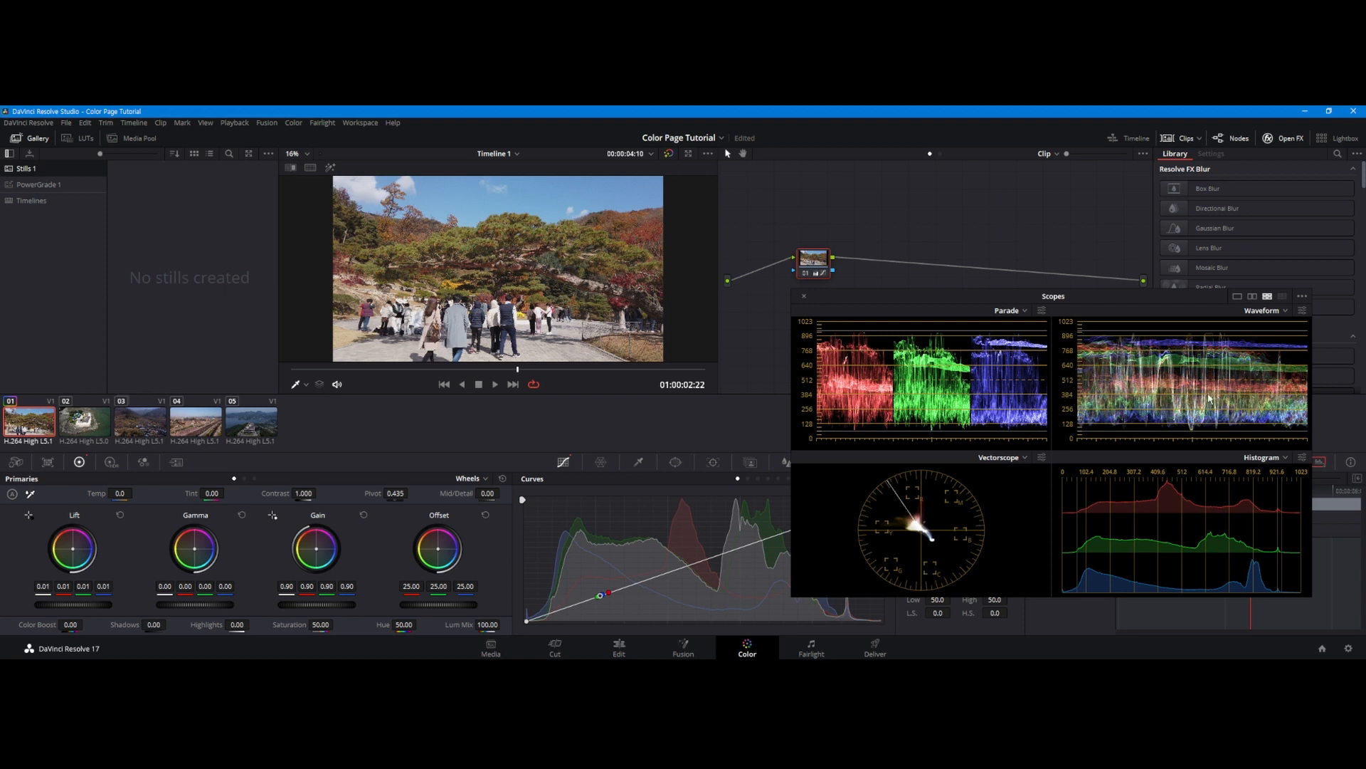
pyautogui.moveTo(1105, 300); pyautogui.dragTo(1129, 302)
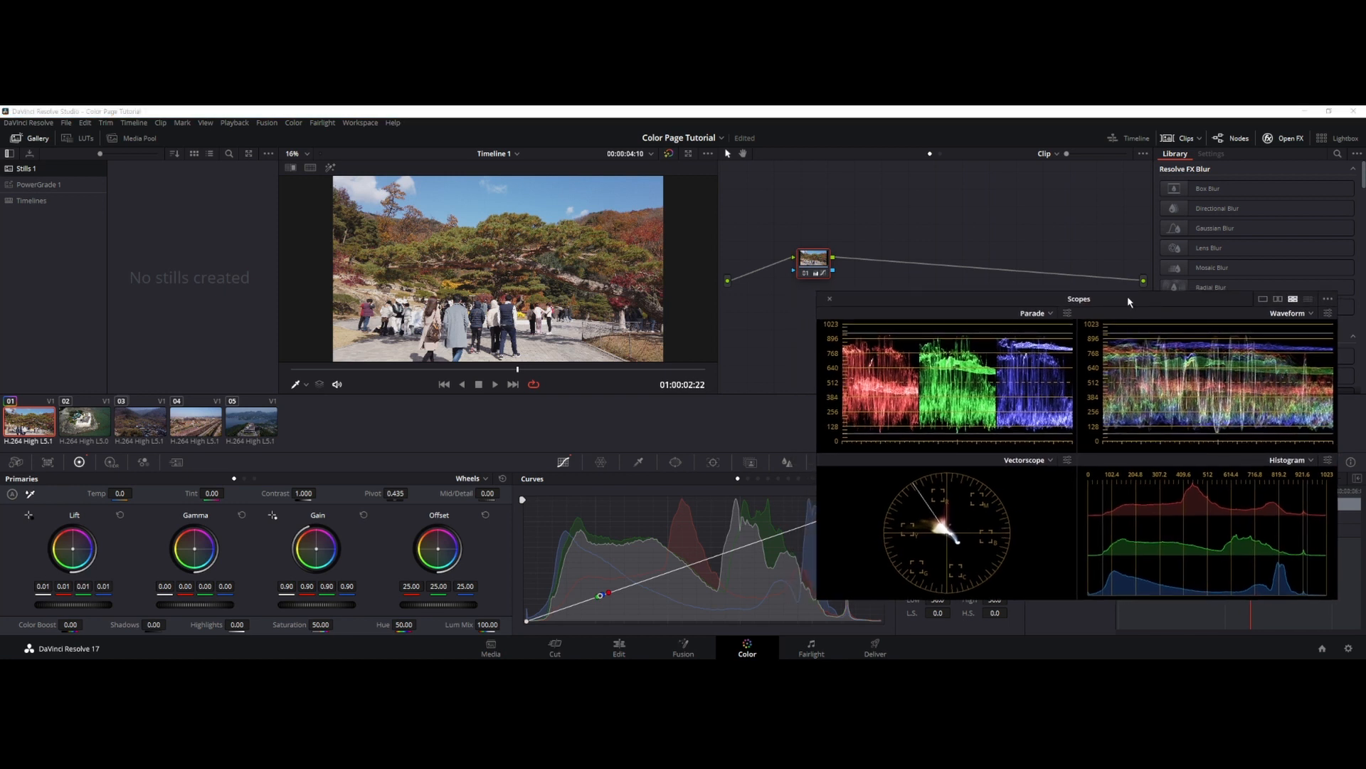
pyautogui.click(814, 261)
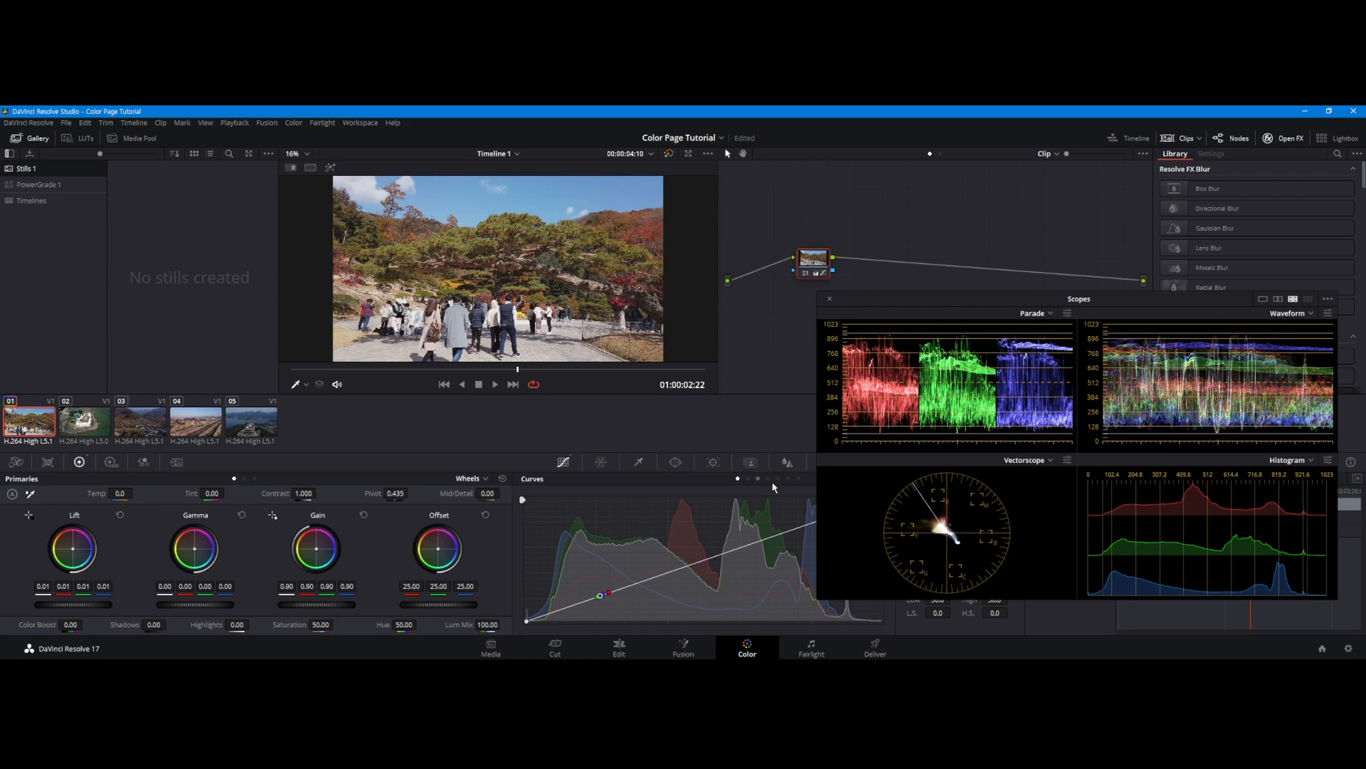
# Keep the Scopes window clear of the nodes and add a serial node after node 01.
pyautogui.moveTo(952, 302); pyautogui.dragTo(453, 214)
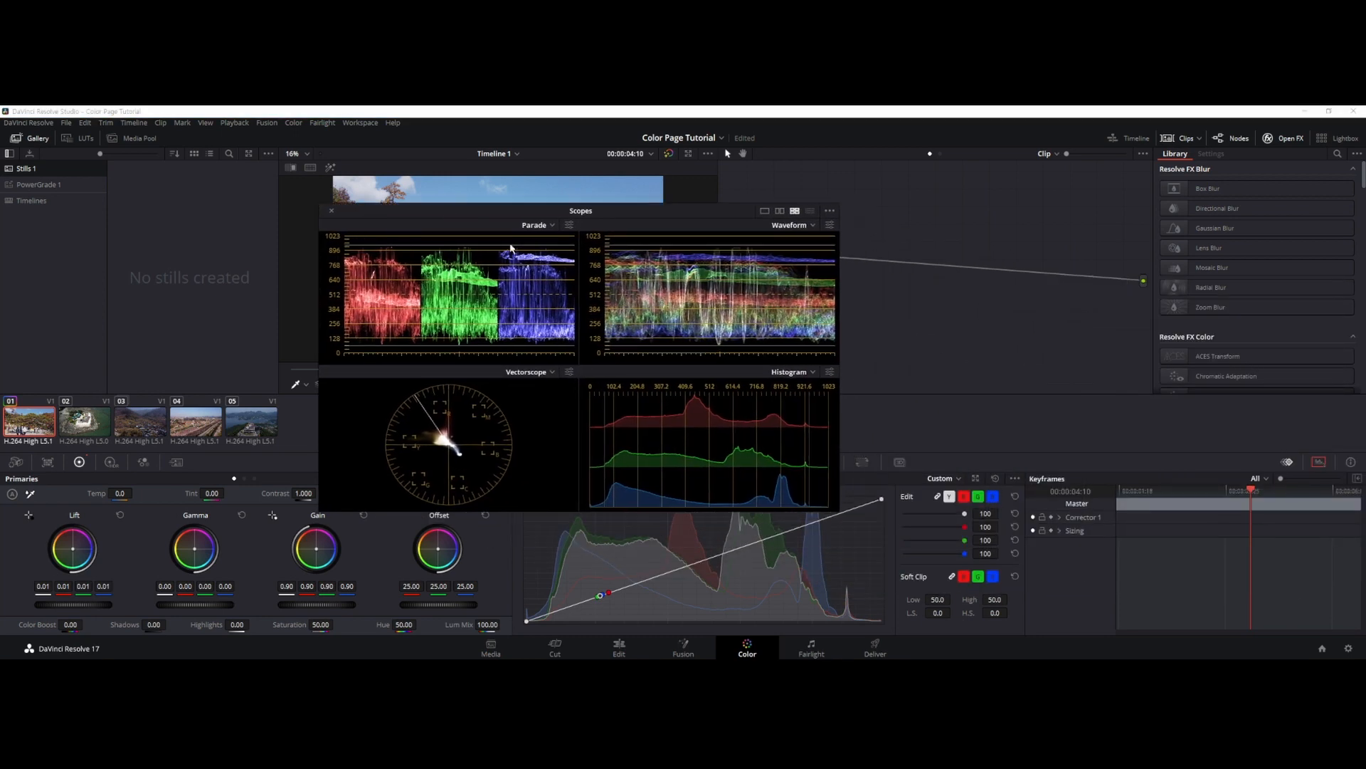
pyautogui.moveTo(708, 211); pyautogui.dragTo(1221, 307)
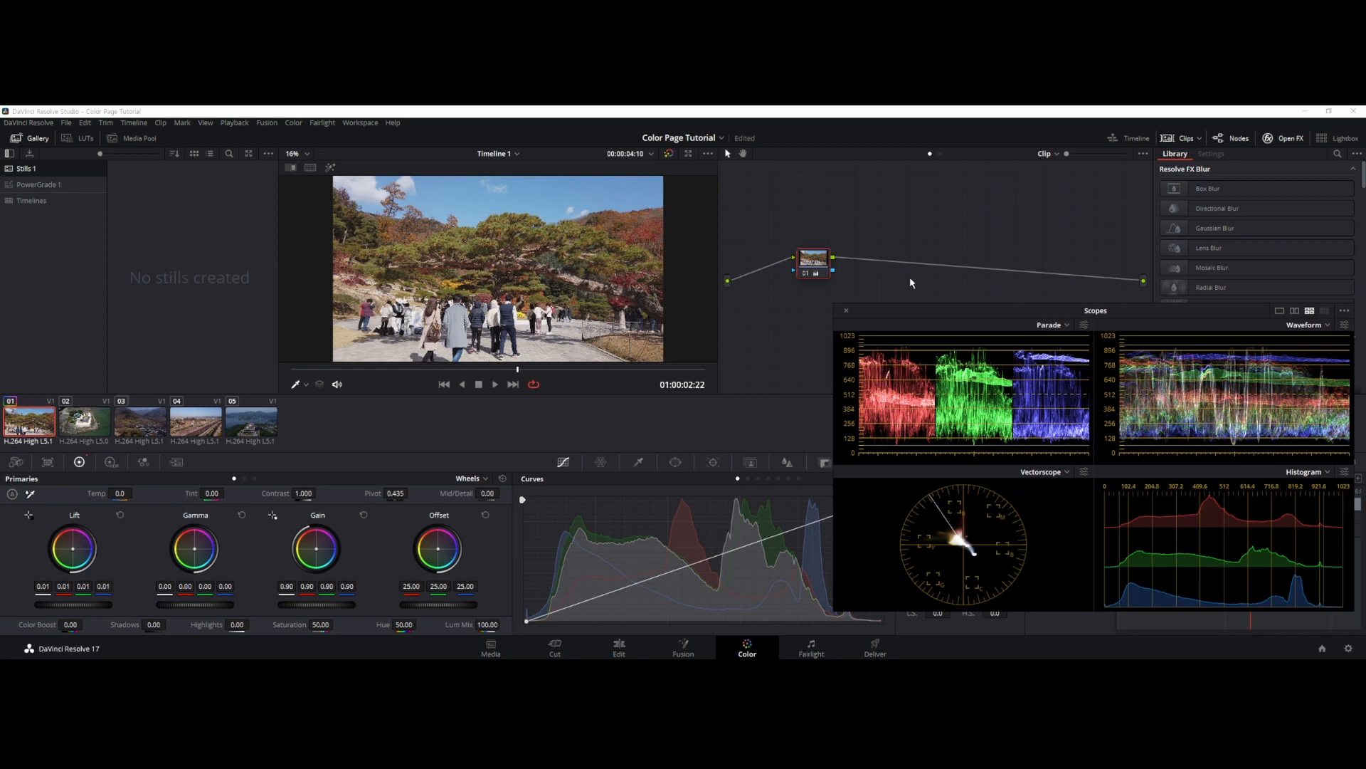
pyautogui.rightClick(807, 263)
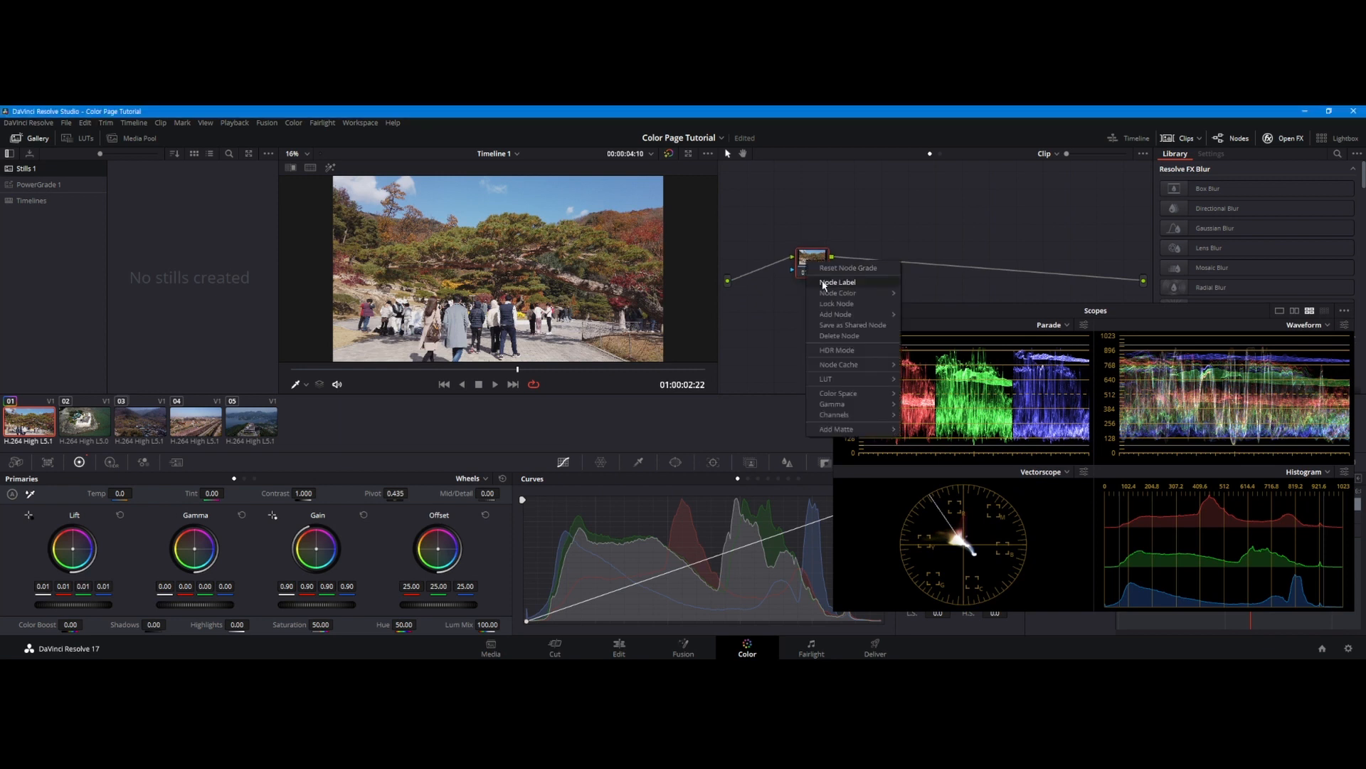
pyautogui.moveTo(834, 317)
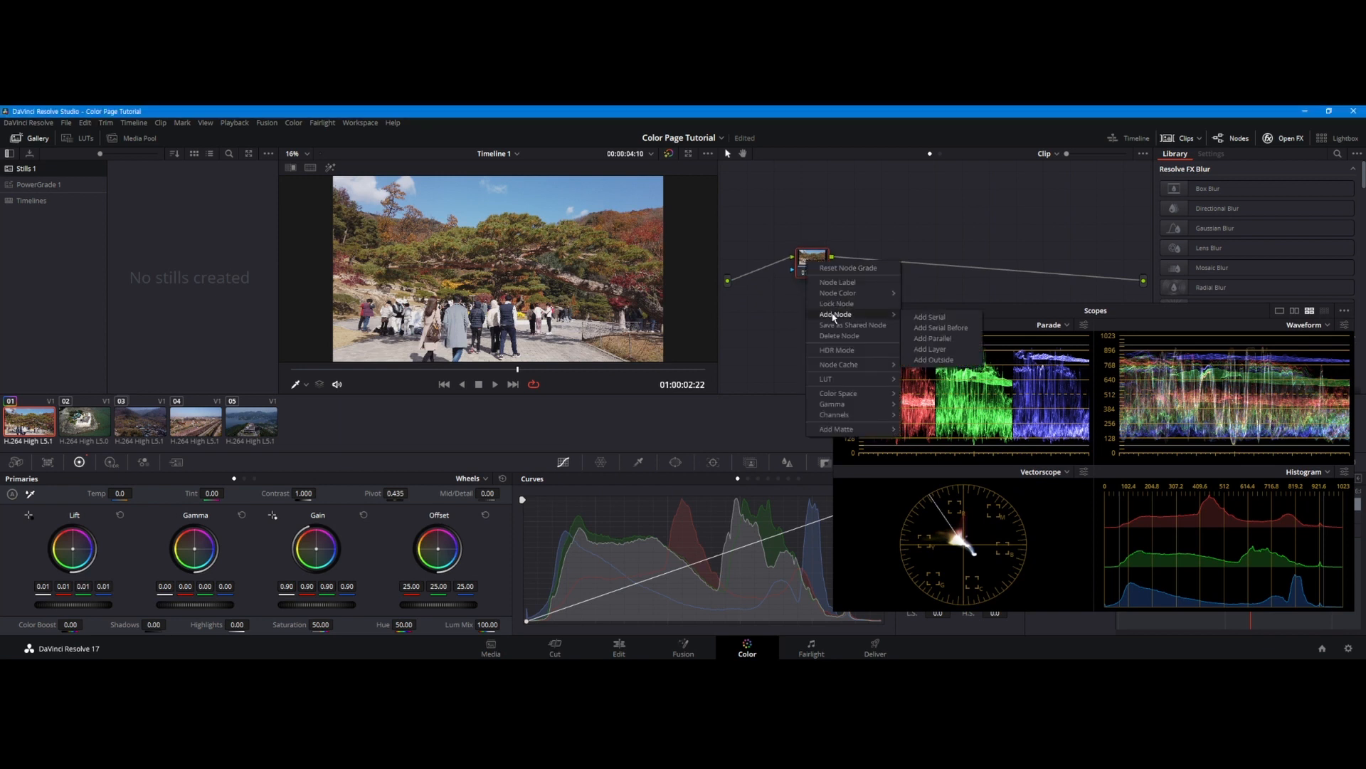
pyautogui.click(928, 317)
pyautogui.moveTo(872, 265); pyautogui.dragTo(877, 262)
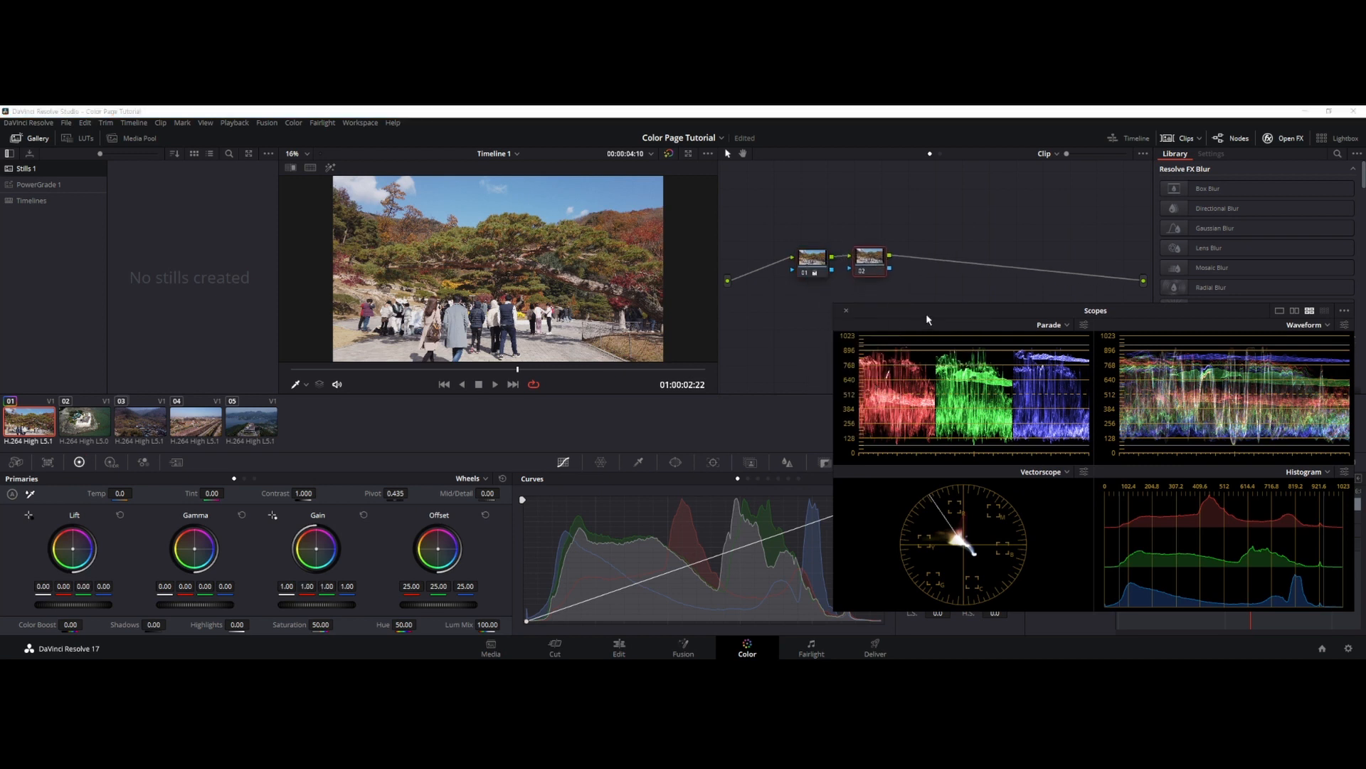
pyautogui.moveTo(927, 319); pyautogui.dragTo(909, 318)
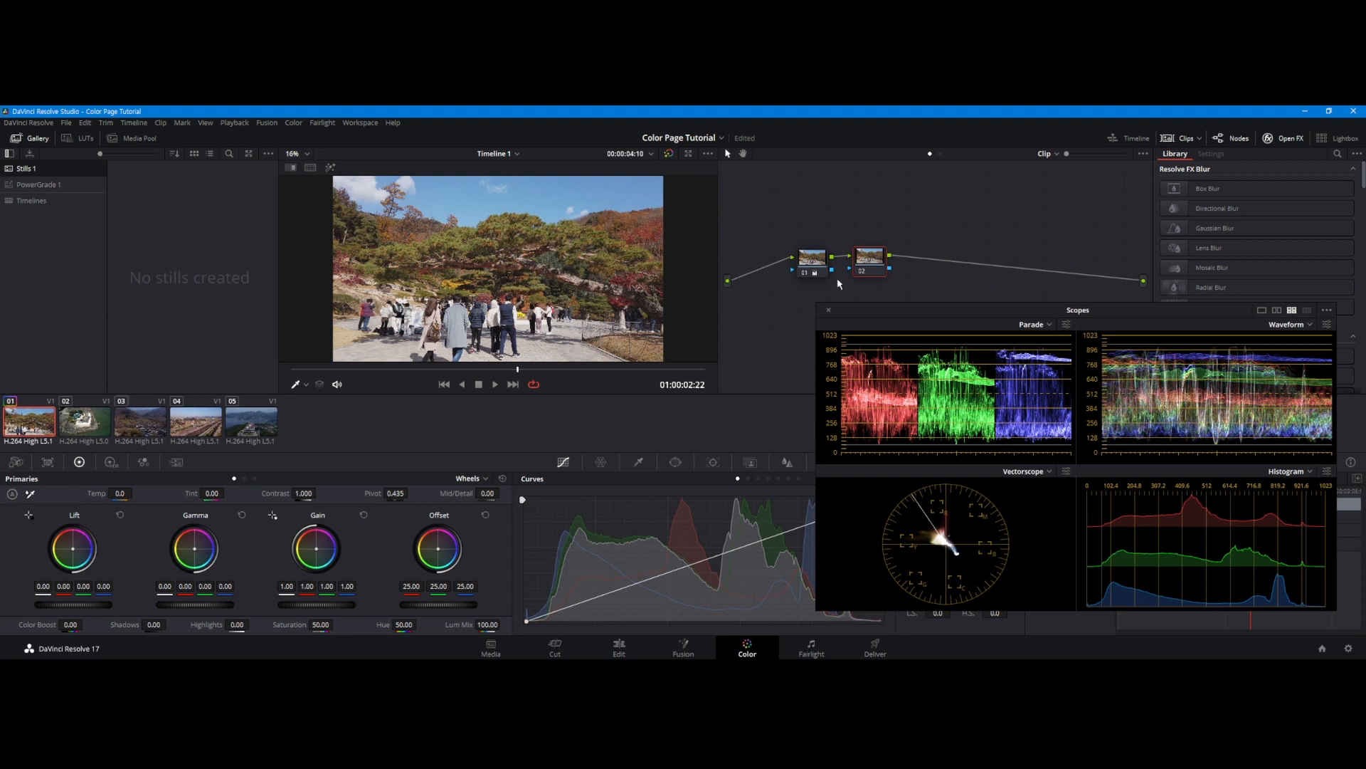
# Try lower contrast on the second node and set its Contrast to 1.088.
pyautogui.click(808, 254)
pyautogui.click(870, 259)
pyautogui.moveTo(306, 492); pyautogui.dragTo(317, 493)
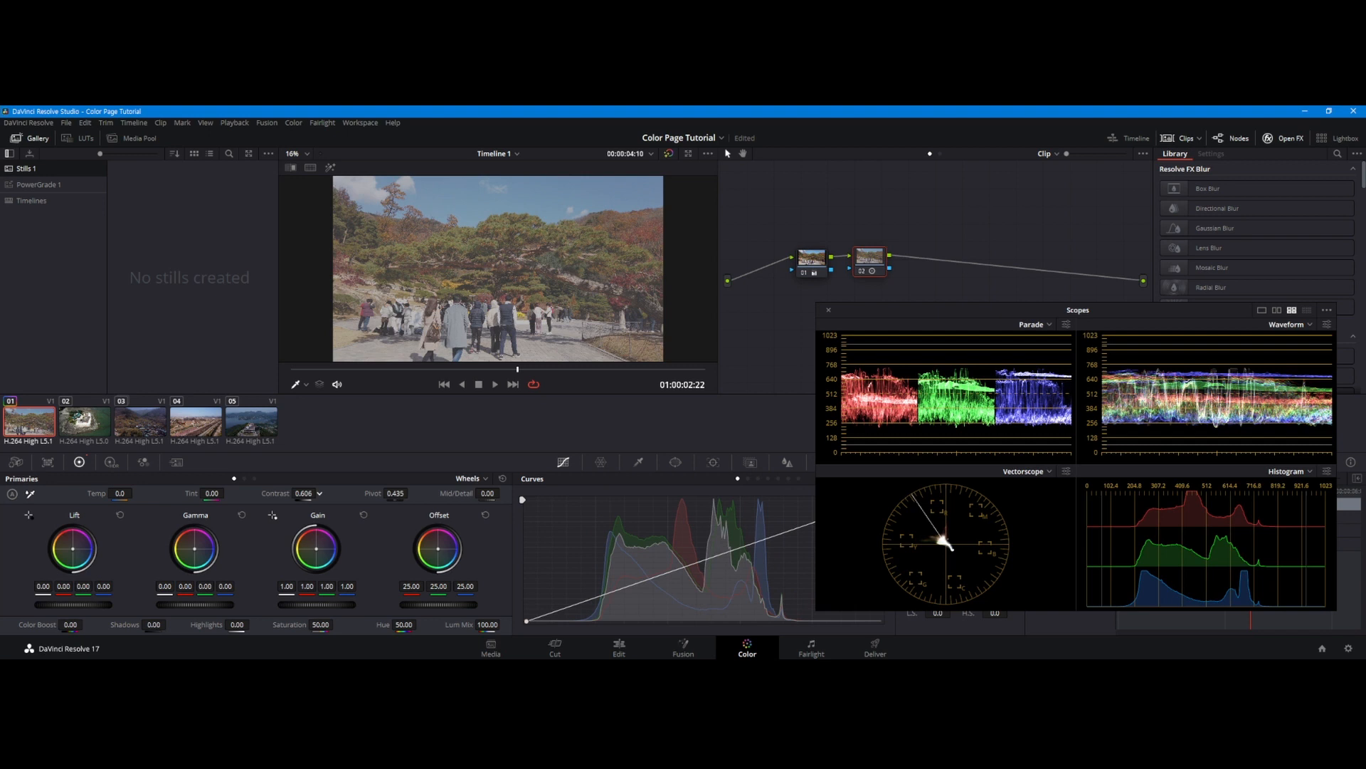
pyautogui.moveTo(304, 492); pyautogui.dragTo(319, 493)
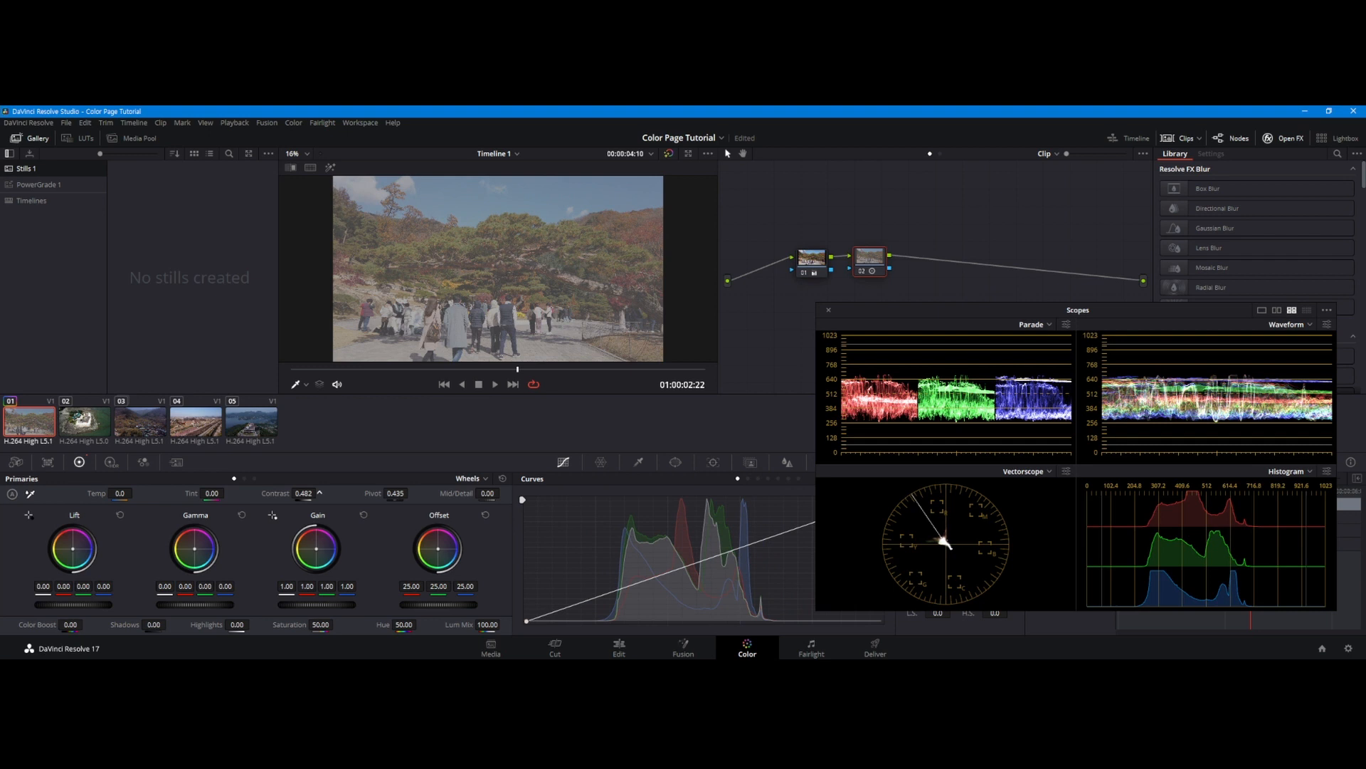
pyautogui.moveTo(320, 492); pyautogui.dragTo(319, 492)
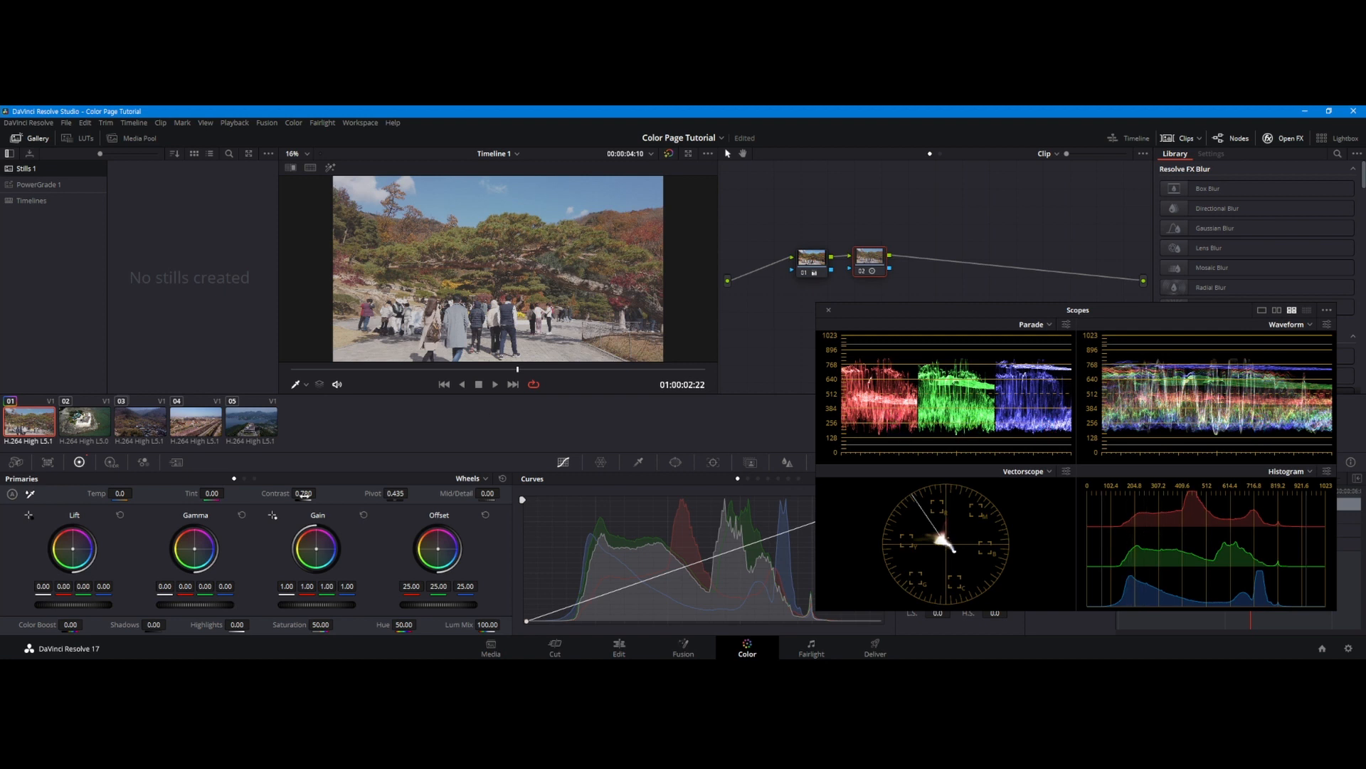
pyautogui.moveTo(319, 493); pyautogui.dragTo(320, 493)
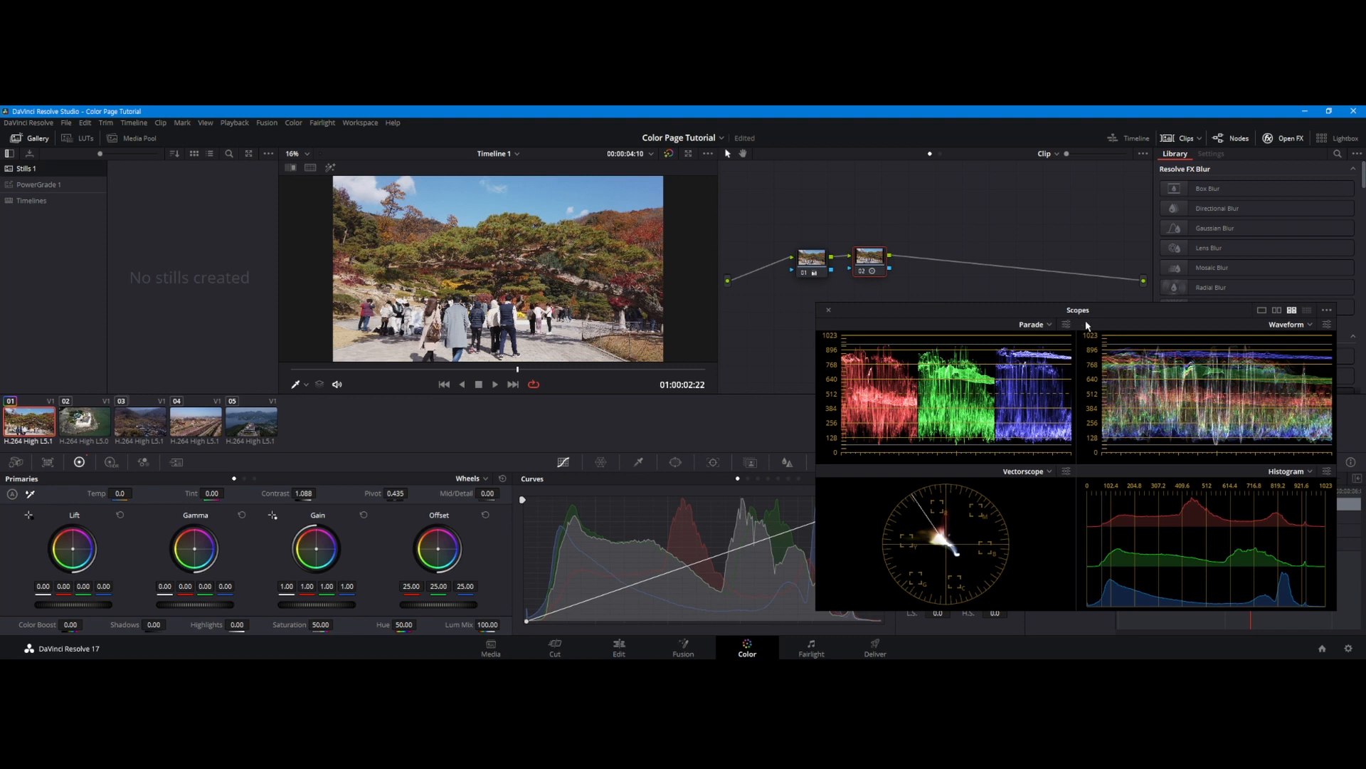
pyautogui.click(1128, 313)
pyautogui.moveTo(1128, 310); pyautogui.dragTo(1127, 306)
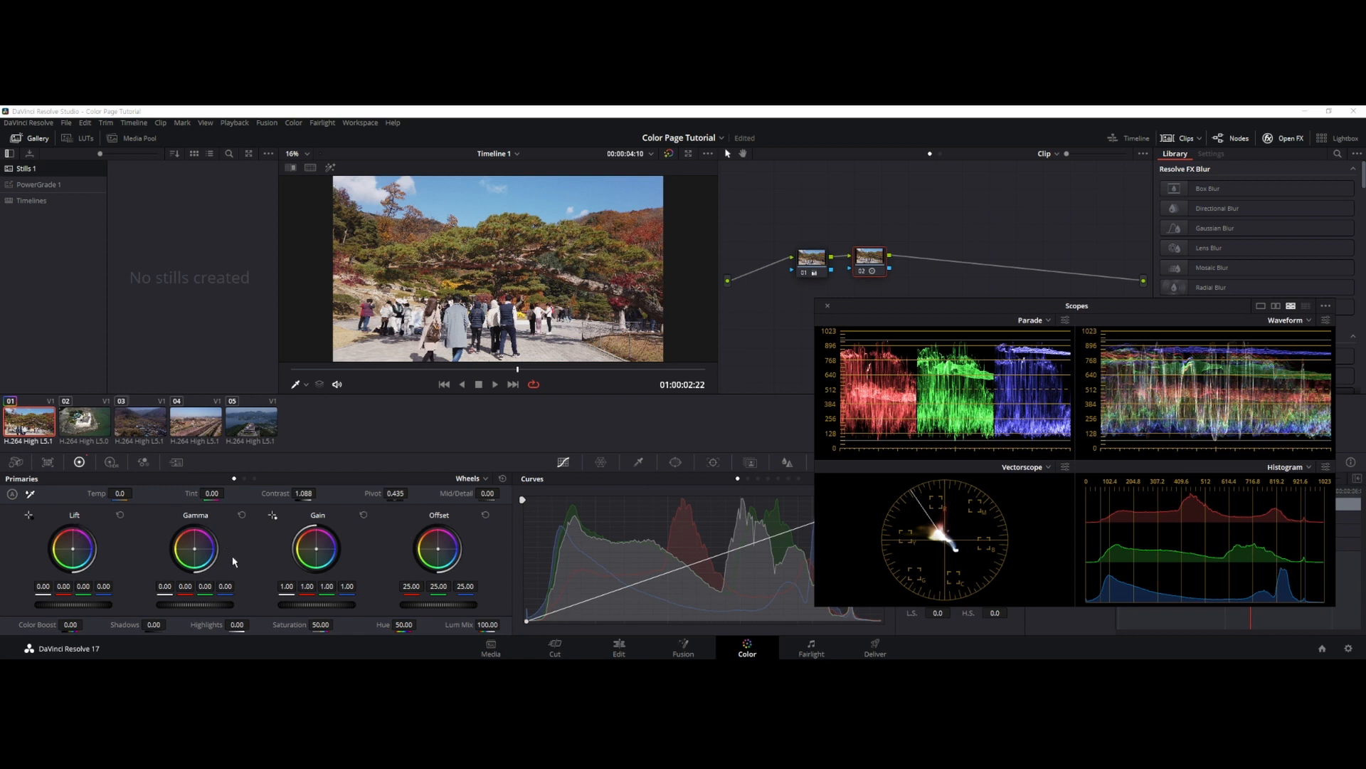
# Add a serial node after the second node.
pyautogui.click(869, 261)
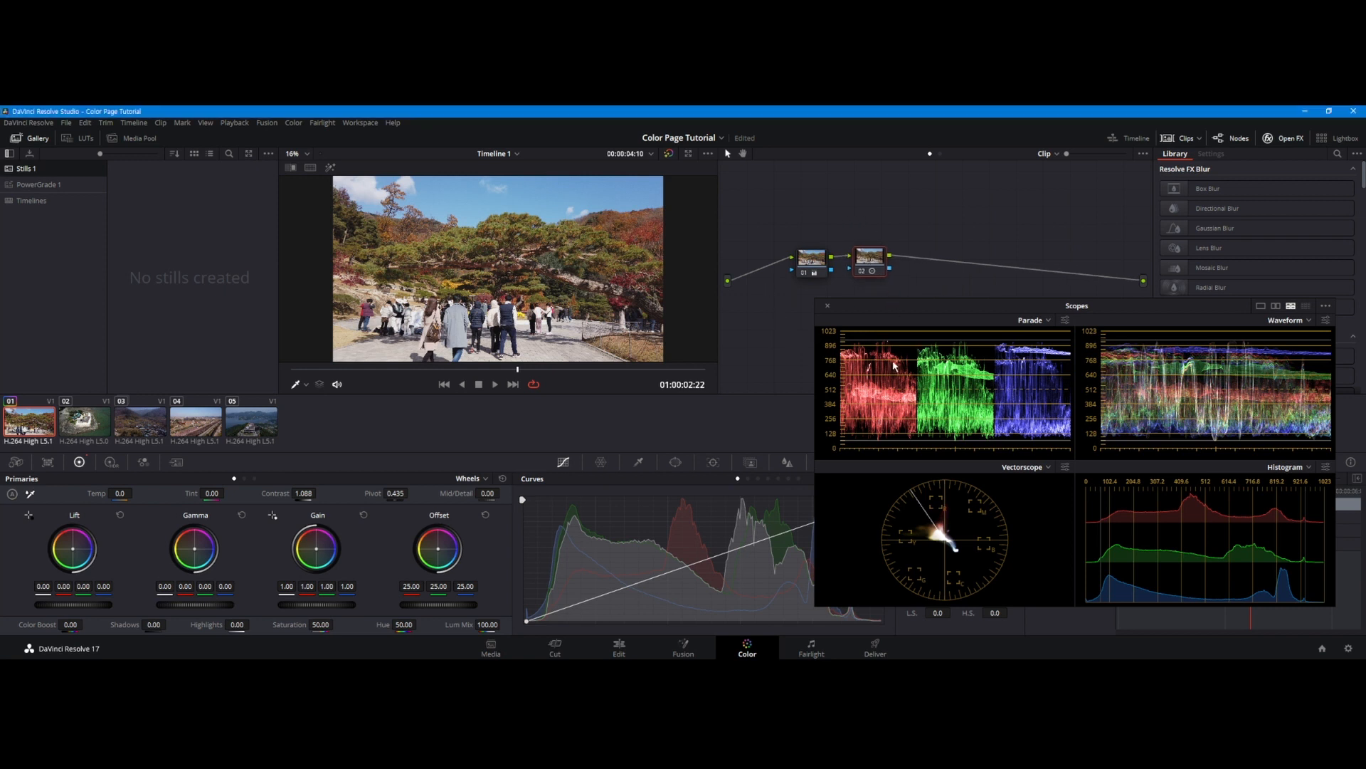
pyautogui.rightClick(874, 250)
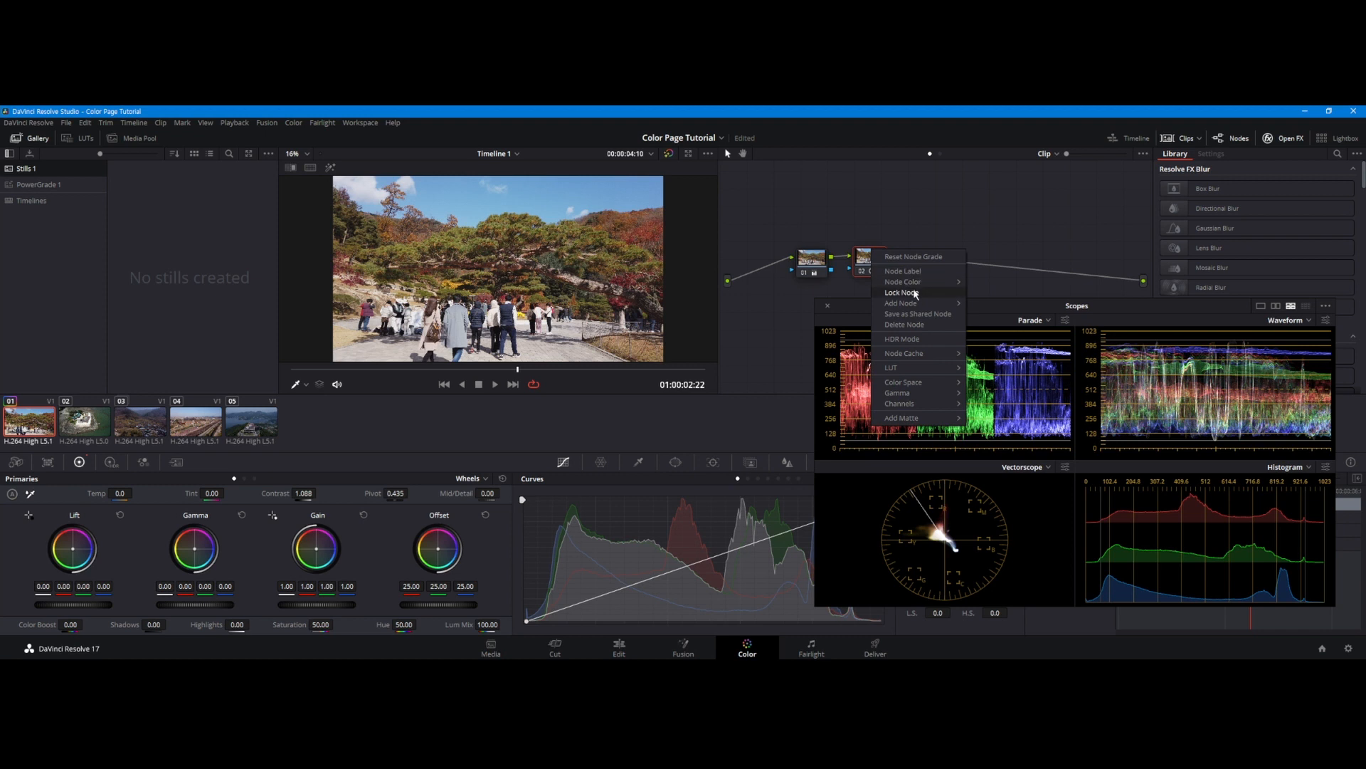
pyautogui.moveTo(917, 305)
pyautogui.click(990, 307)
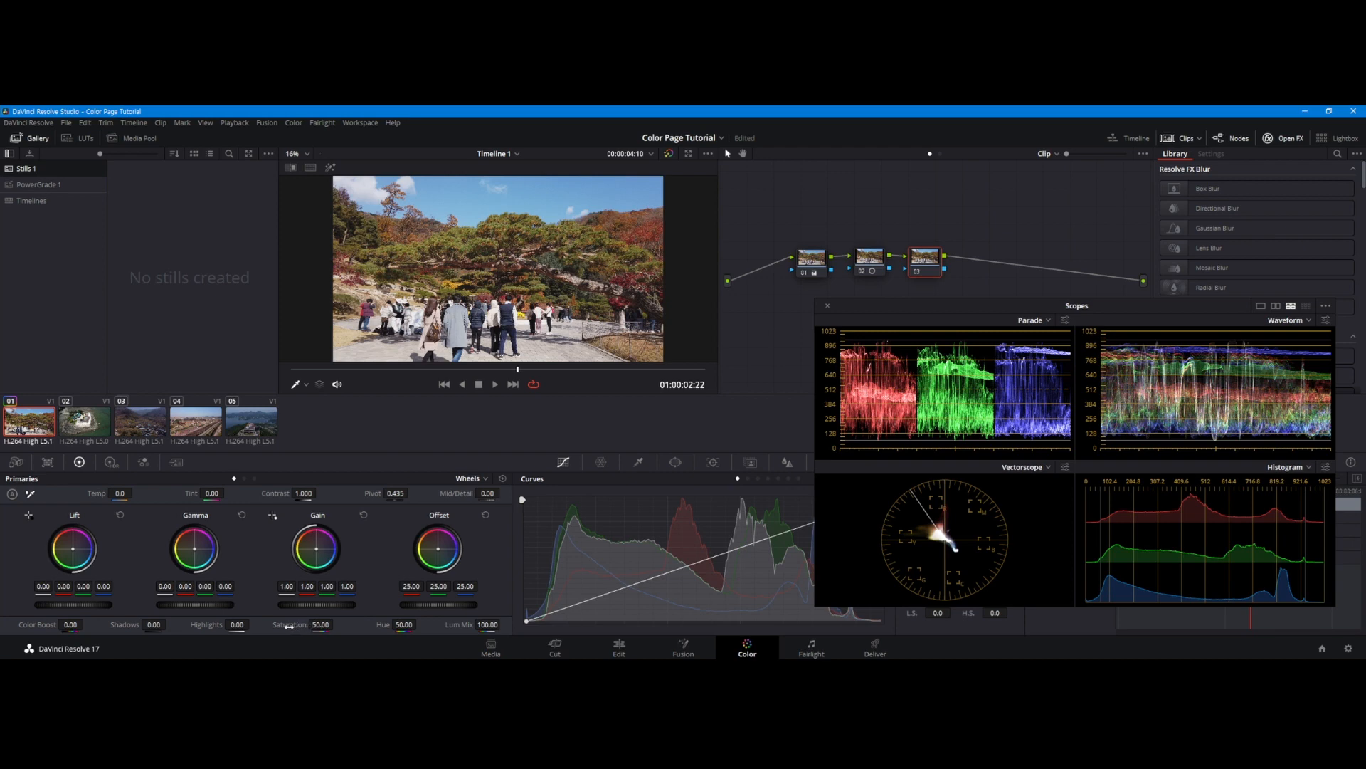
# Try Saturation values of 0 and 100 on the third node and reset the setting.
pyautogui.moveTo(320, 624); pyautogui.dragTo(285, 624)
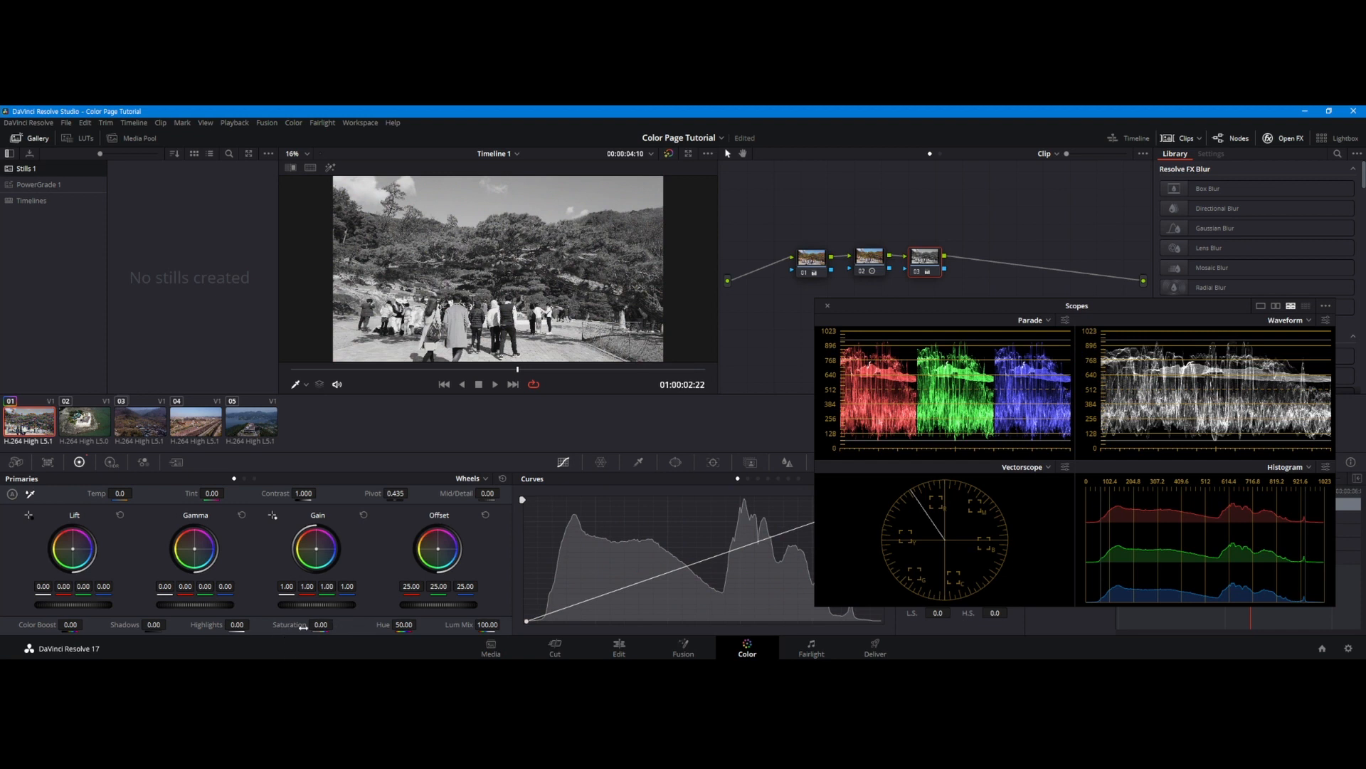
pyautogui.moveTo(288, 624); pyautogui.dragTo(336, 624)
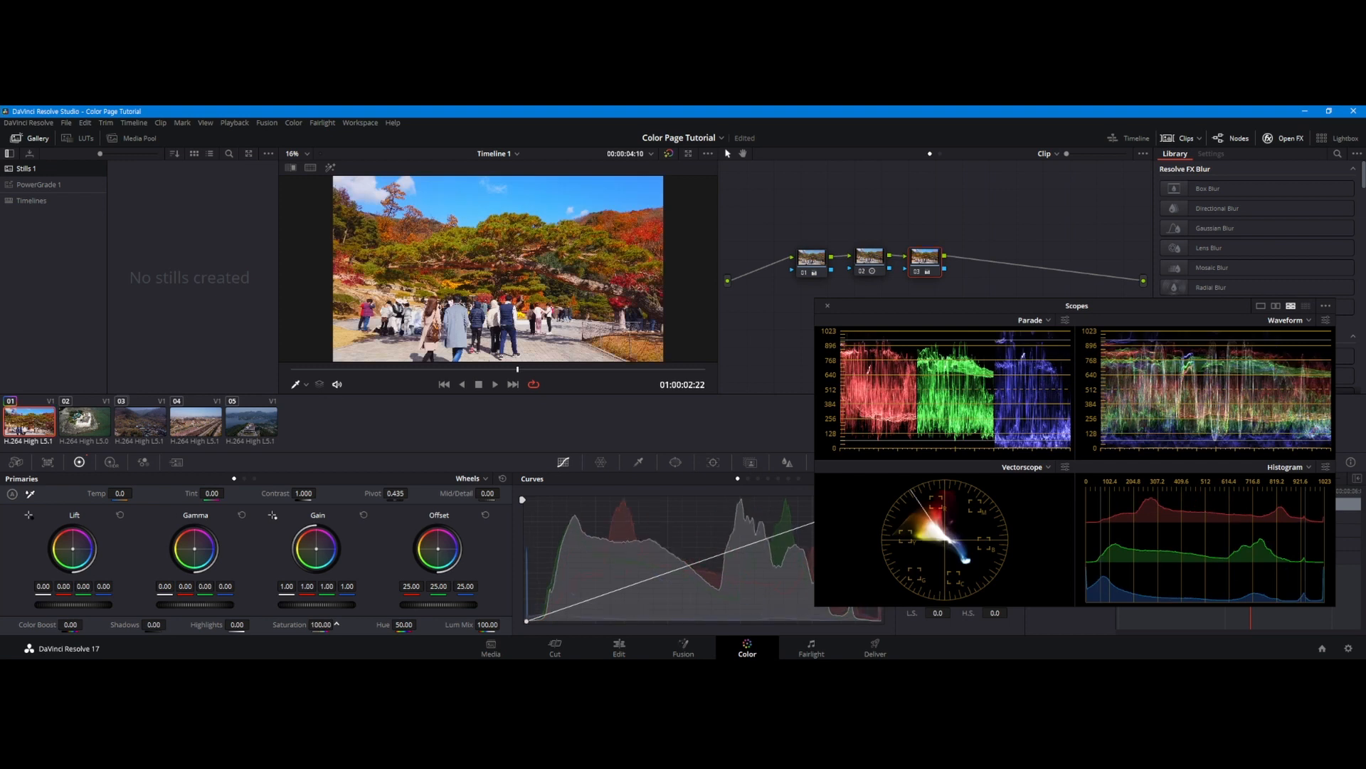
pyautogui.doubleClick(296, 627)
# Set the third node's Saturation to 68.60 and add a serial node after it.
pyautogui.moveTo(308, 625); pyautogui.dragTo(337, 625)
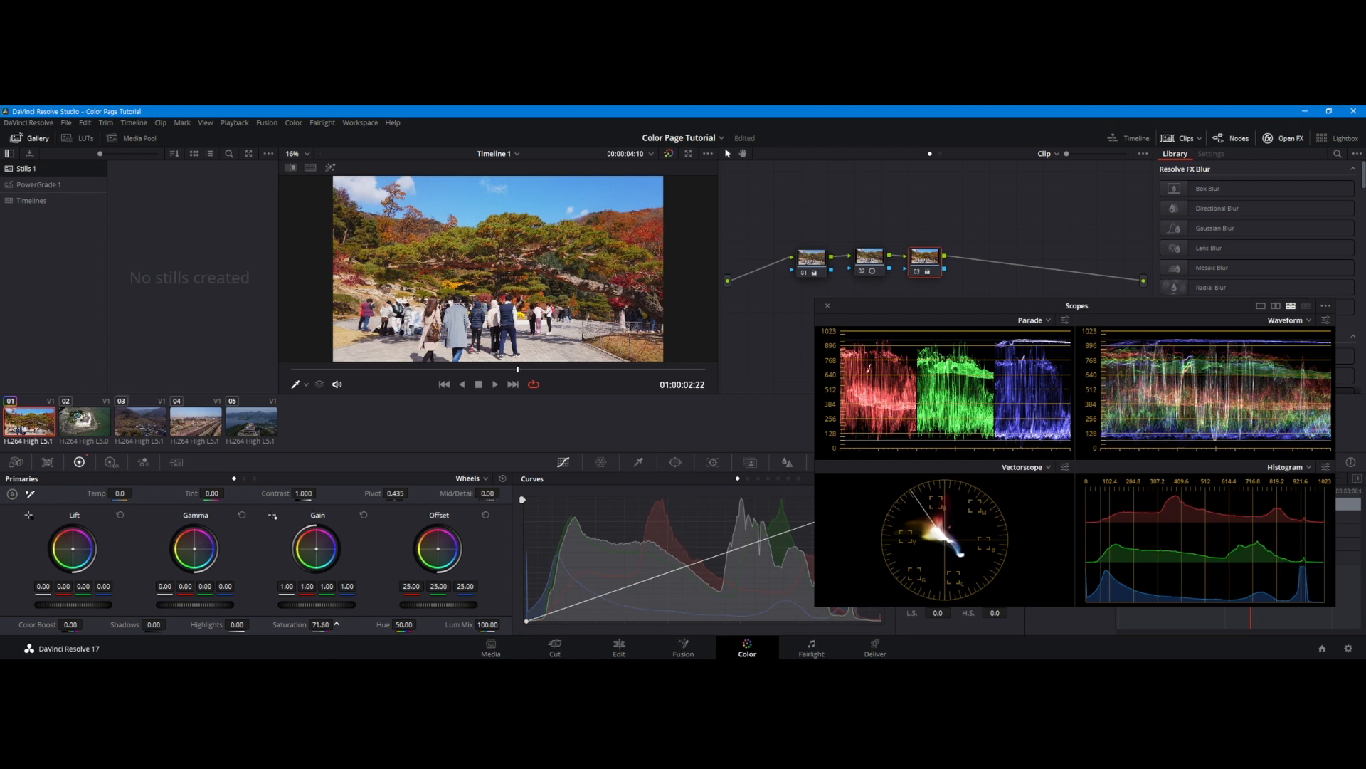
pyautogui.moveTo(337, 624); pyautogui.dragTo(337, 624)
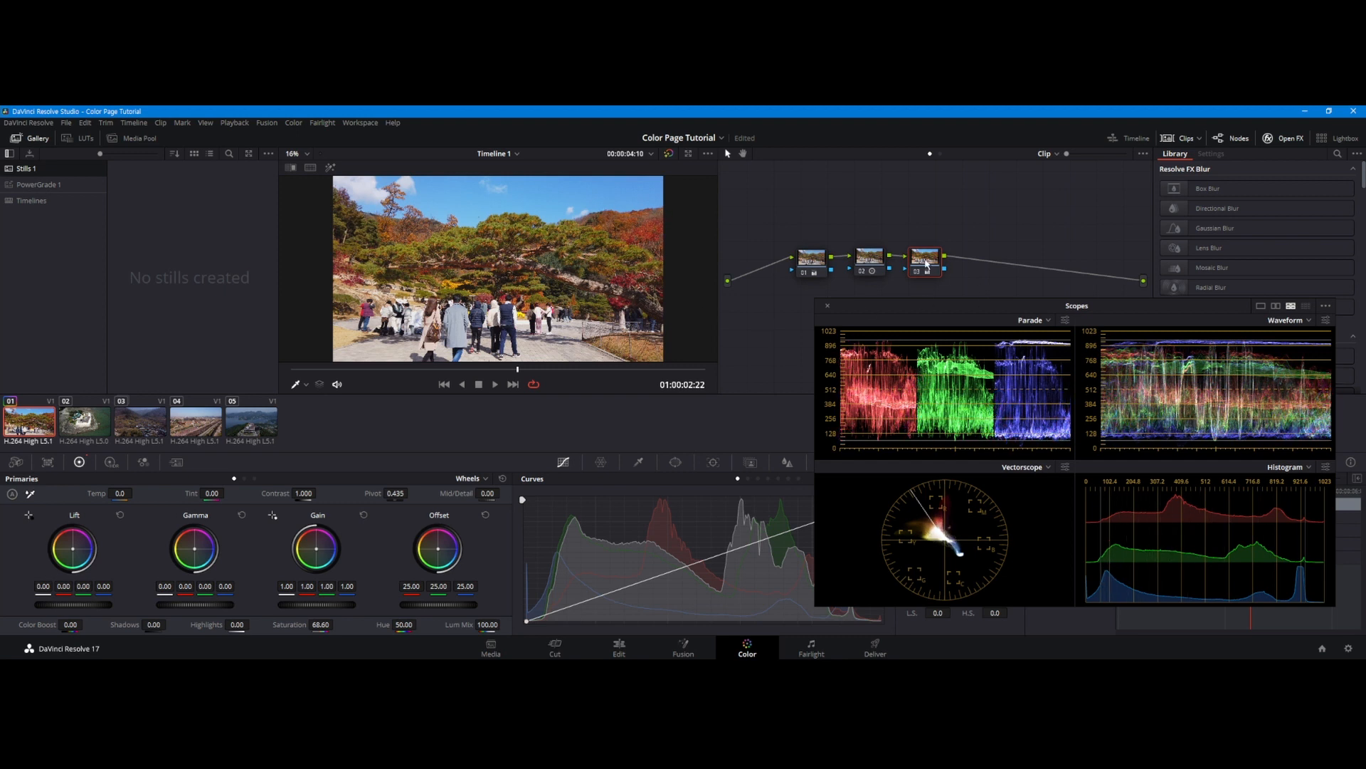
pyautogui.hotkey('alt', 's')
pyautogui.rightClick(973, 260)
pyautogui.press('Escape')
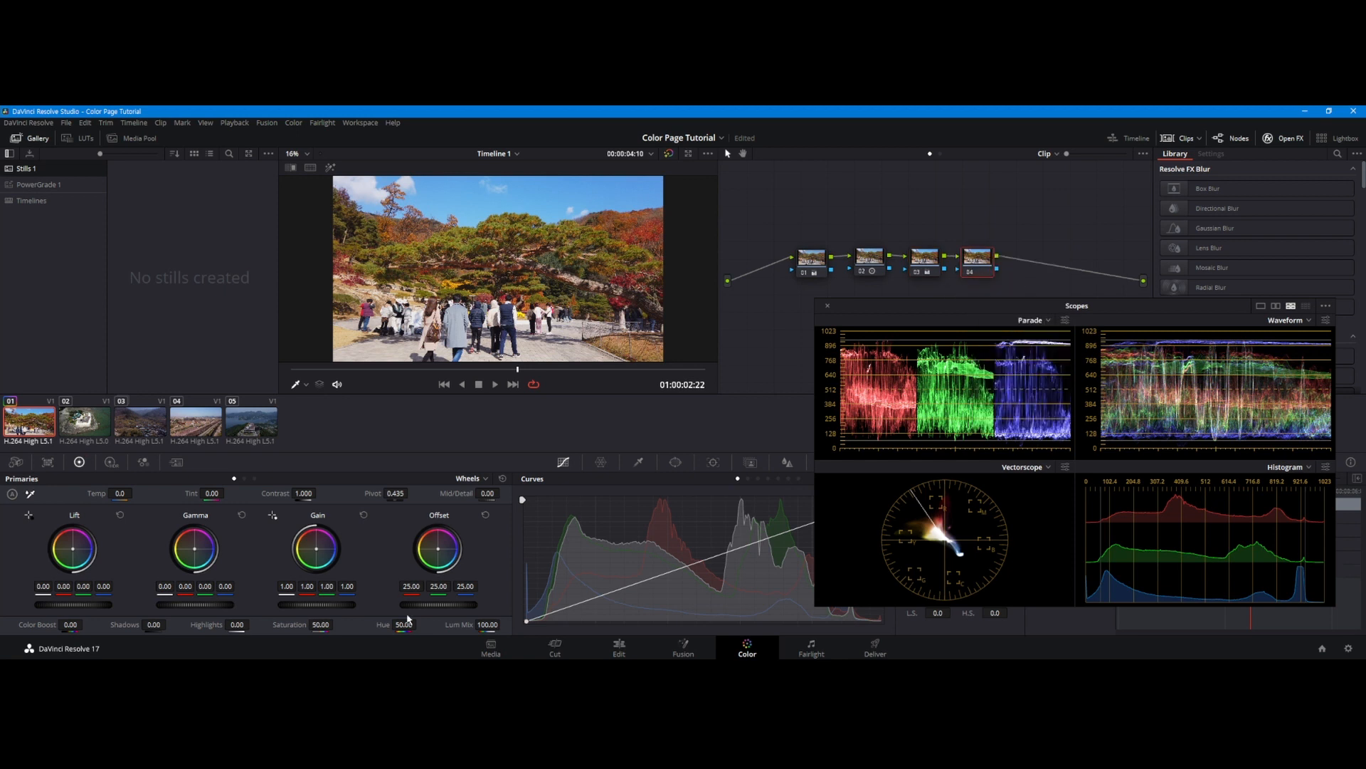
# Try a Saturation of 100 on the fourth node and reset it.
pyautogui.moveTo(287, 624); pyautogui.dragTo(335, 624)
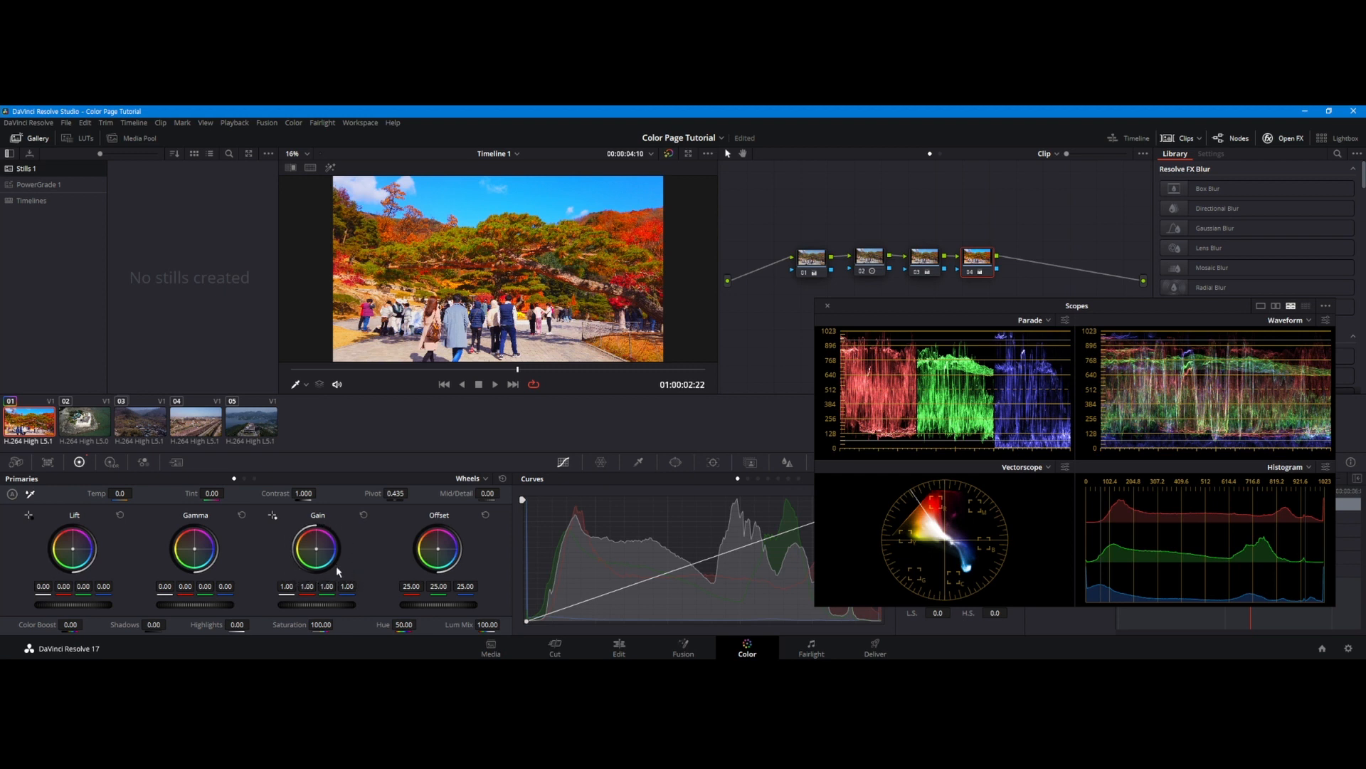
pyautogui.doubleClick(315, 627)
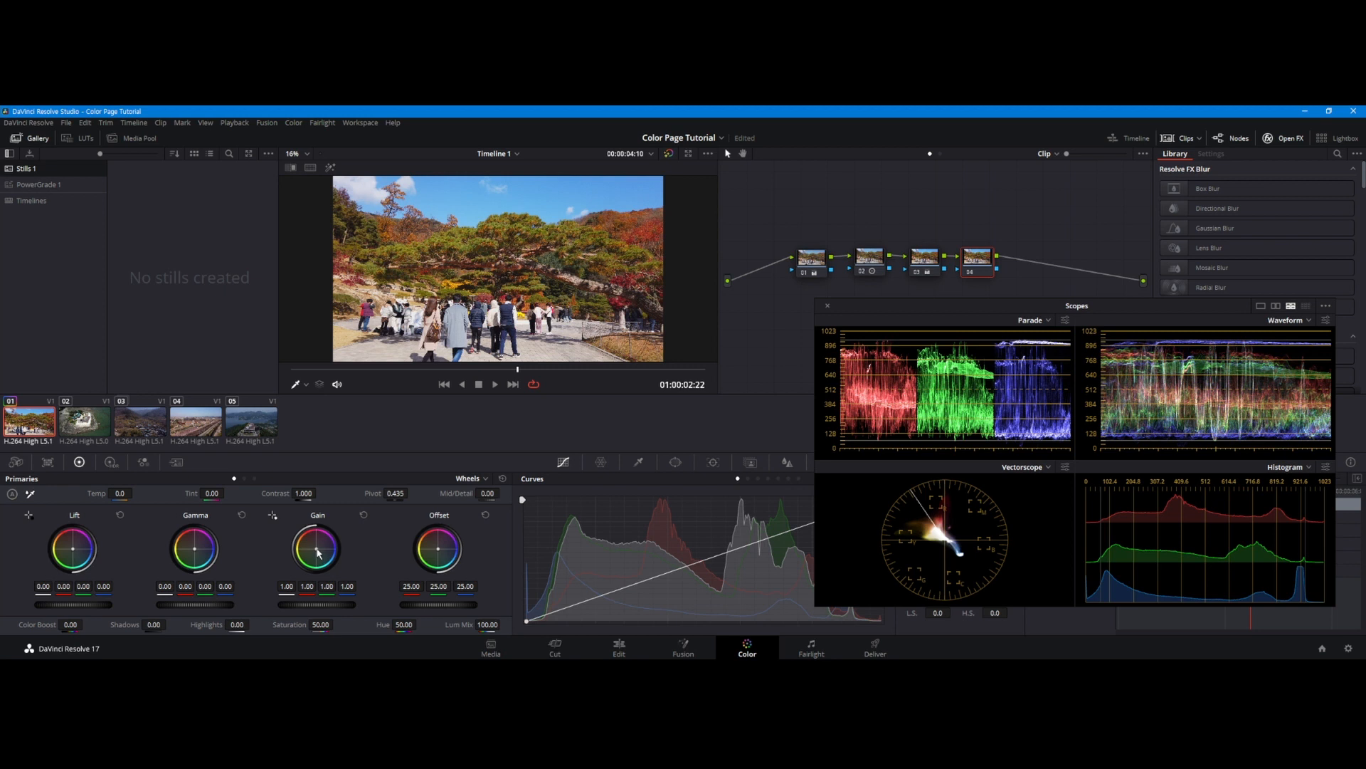
# Shift the fourth node's Gain toward blue, with red at 0.96 and blue at 1.11.
pyautogui.moveTo(316, 548); pyautogui.dragTo(327, 553)
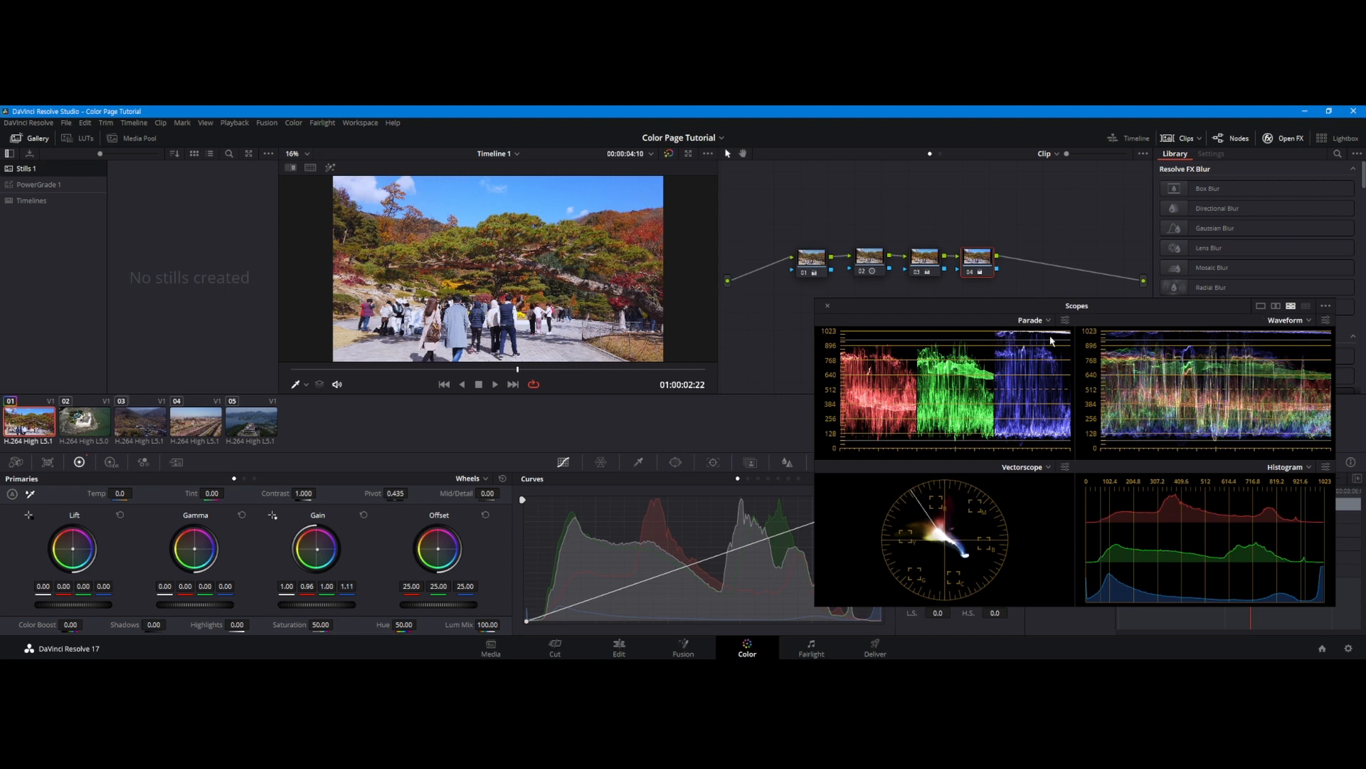
pyautogui.moveTo(1024, 314); pyautogui.dragTo(1017, 309)
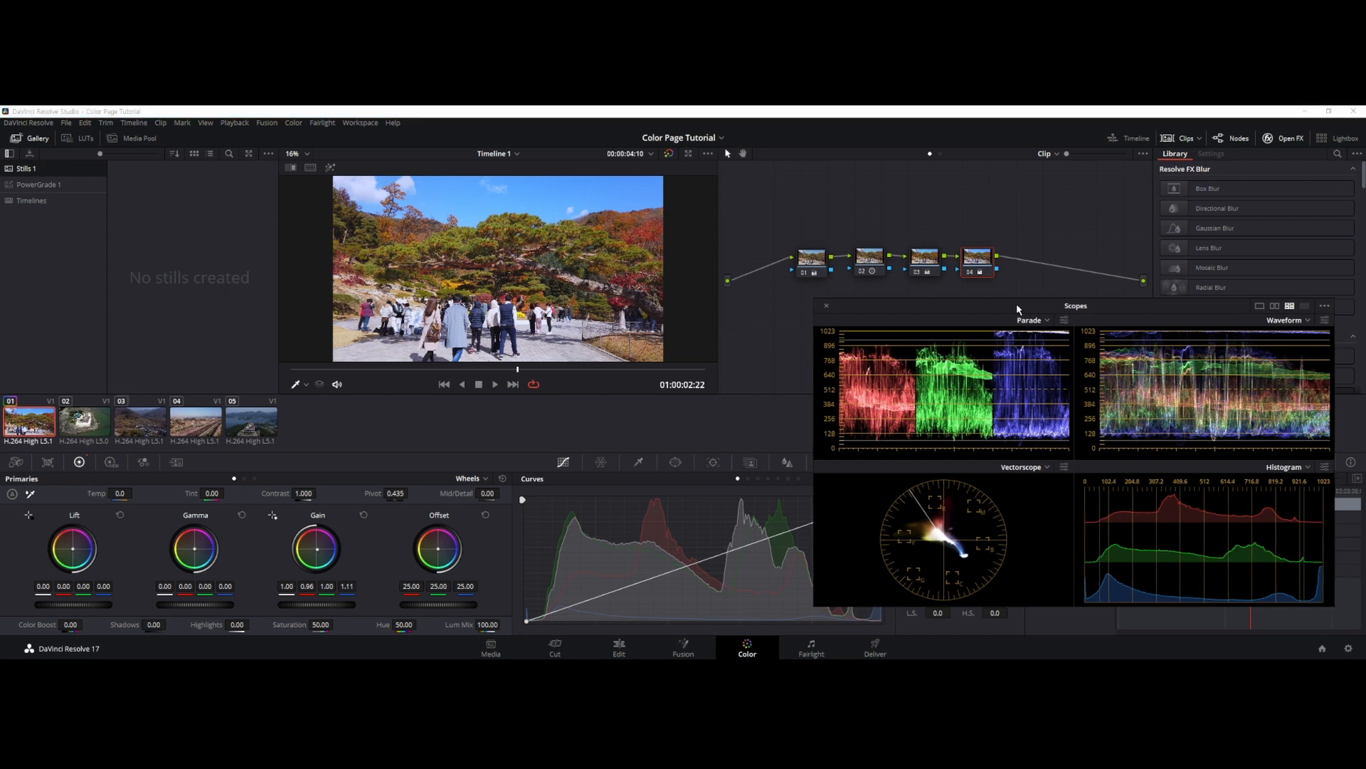
# Lower the first node's Gain to 0.85 on all channels.
pyautogui.click(812, 260)
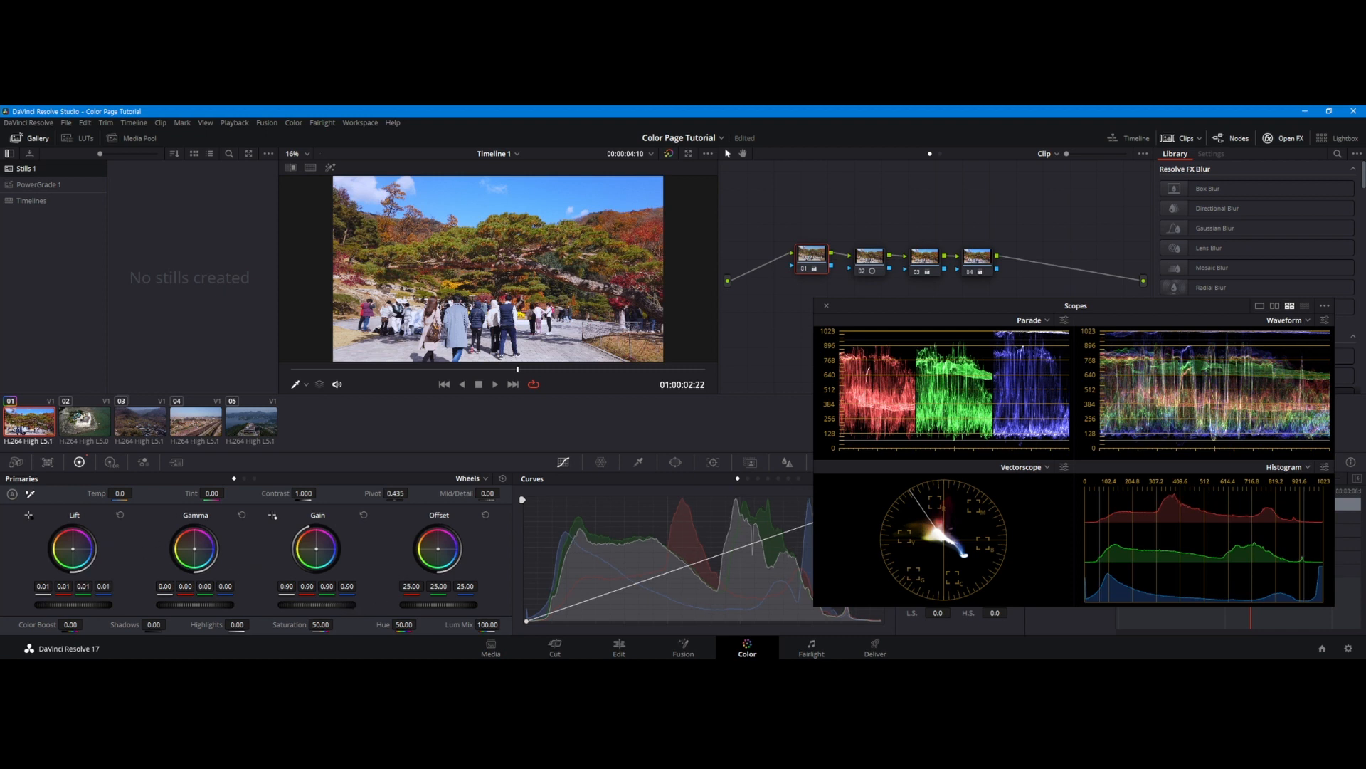
pyautogui.moveTo(317, 604); pyautogui.dragTo(309, 604)
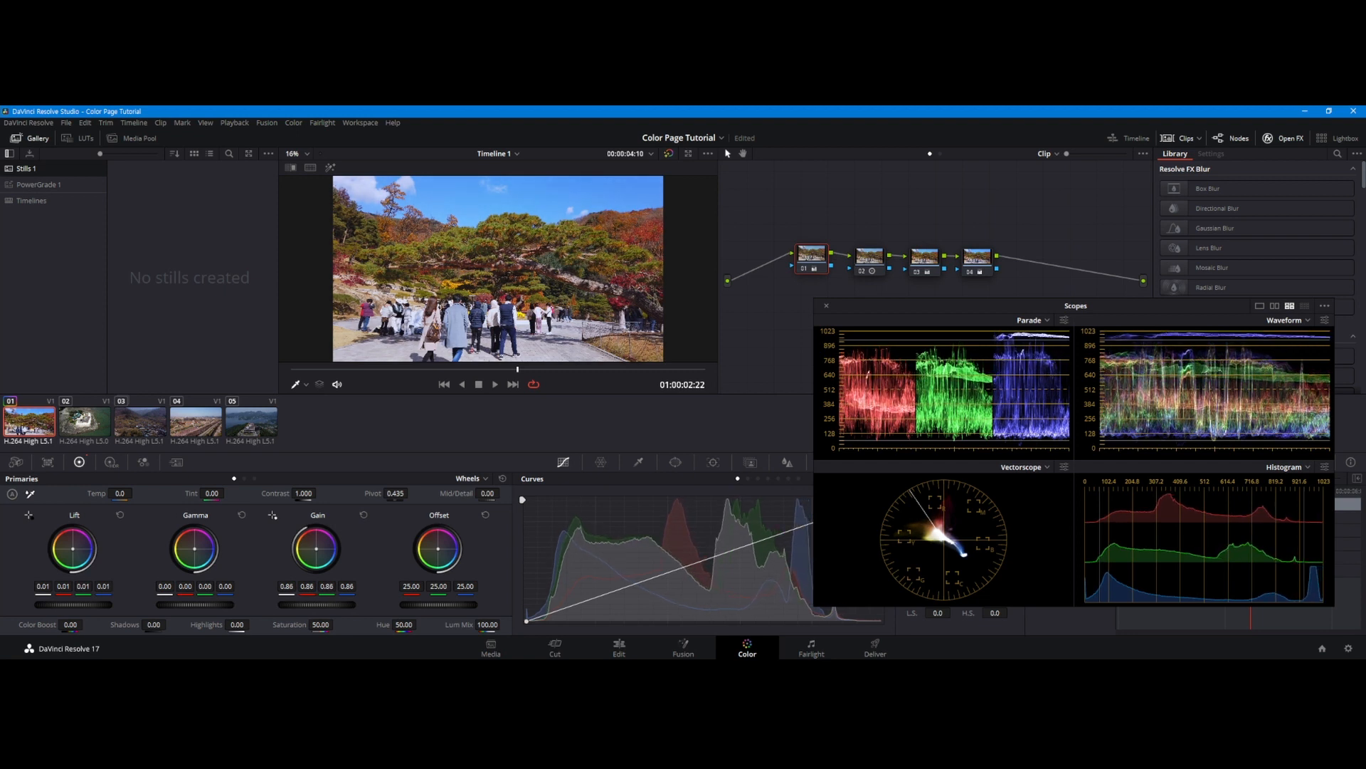
pyautogui.moveTo(308, 604); pyautogui.dragTo(308, 604)
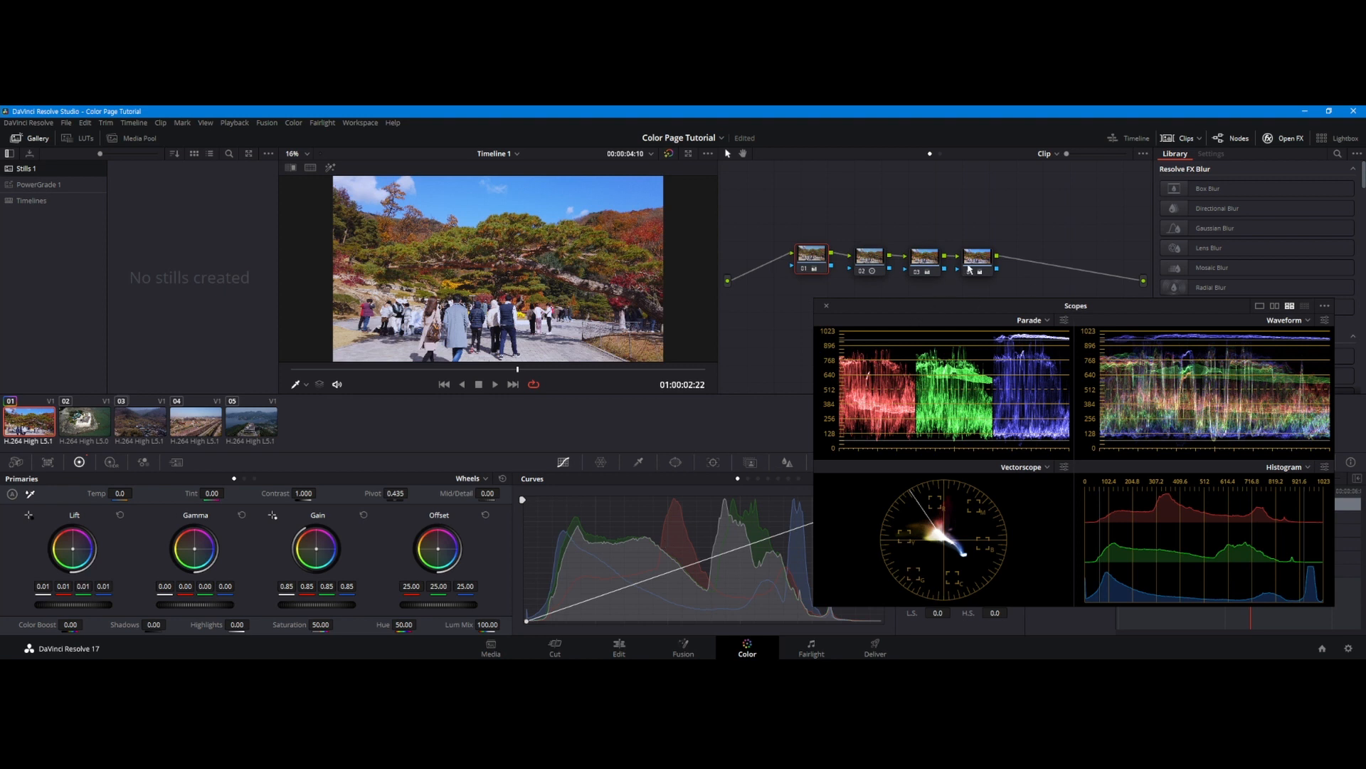
# Set the fourth node's Lum Mix to 0.
pyautogui.click(970, 260)
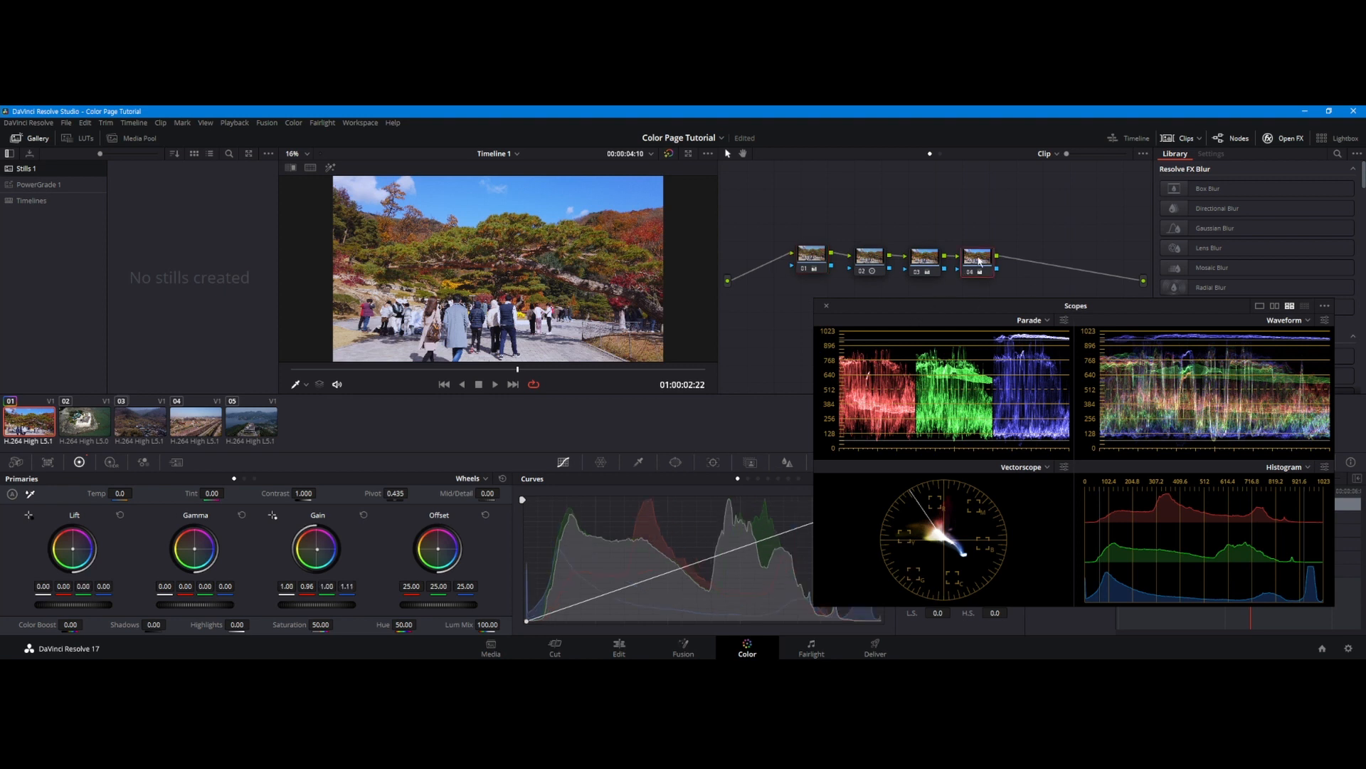
pyautogui.rightClick(980, 261)
pyautogui.click(970, 253)
pyautogui.rightClick(970, 251)
pyautogui.click(967, 258)
pyautogui.moveTo(489, 624); pyautogui.dragTo(417, 624)
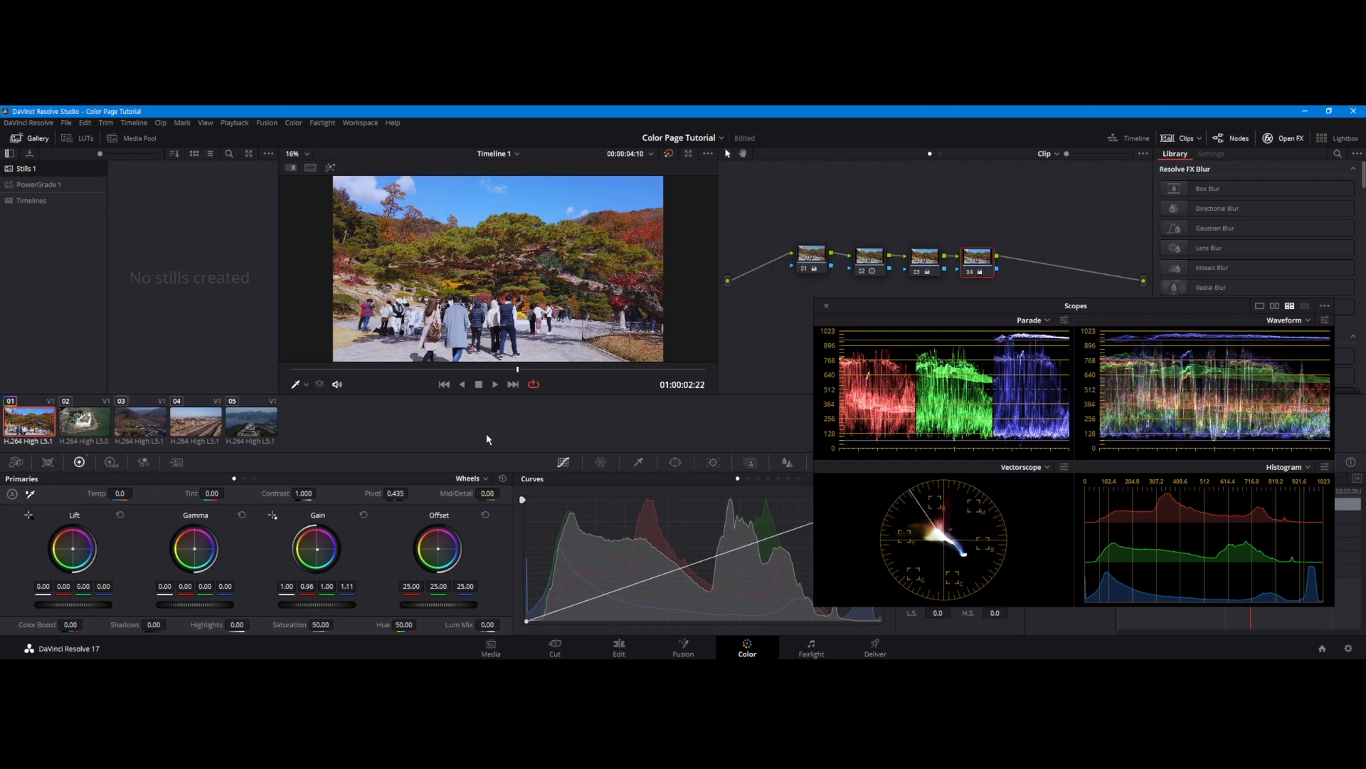
# Switch to the second clip, park the playhead at 01:00:16:29, and arrange its node and the scopes window for grading.
pyautogui.click(80, 426)
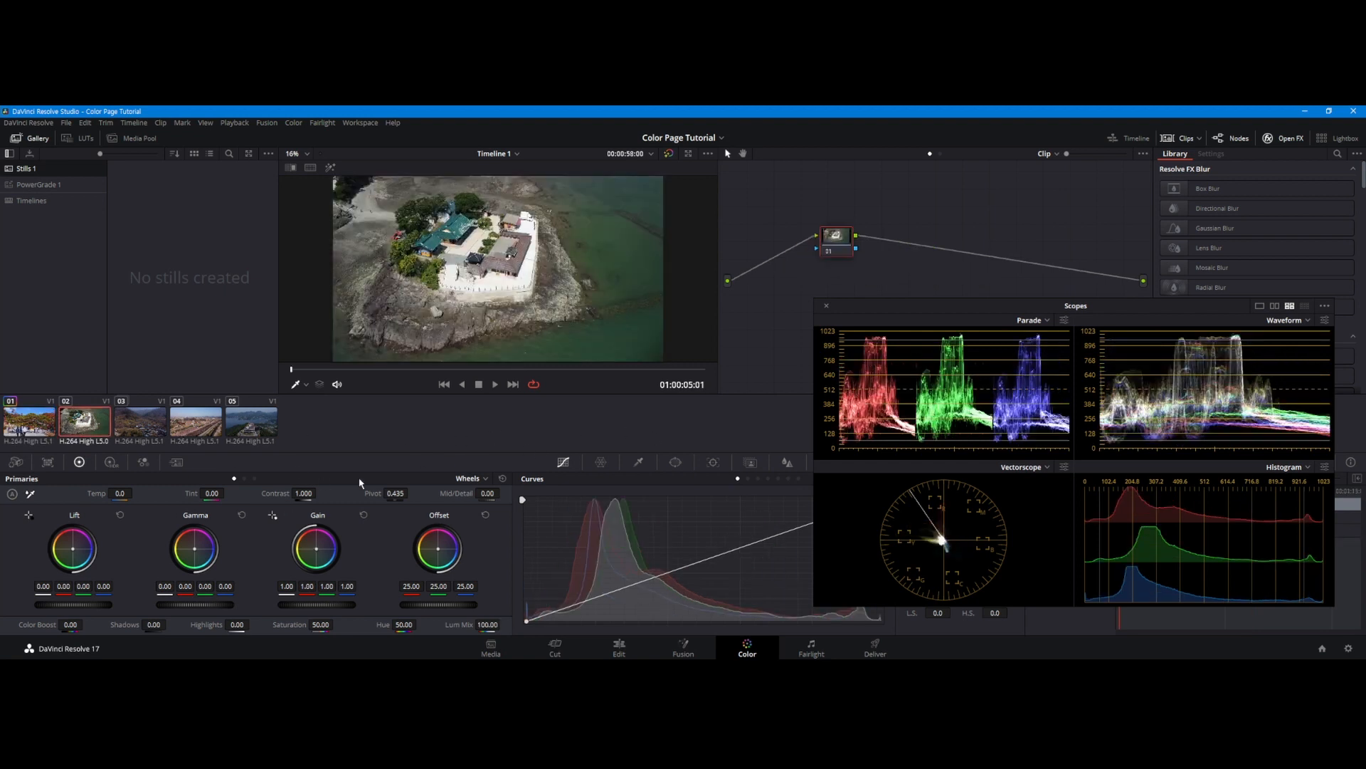
pyautogui.moveTo(840, 239); pyautogui.dragTo(816, 256)
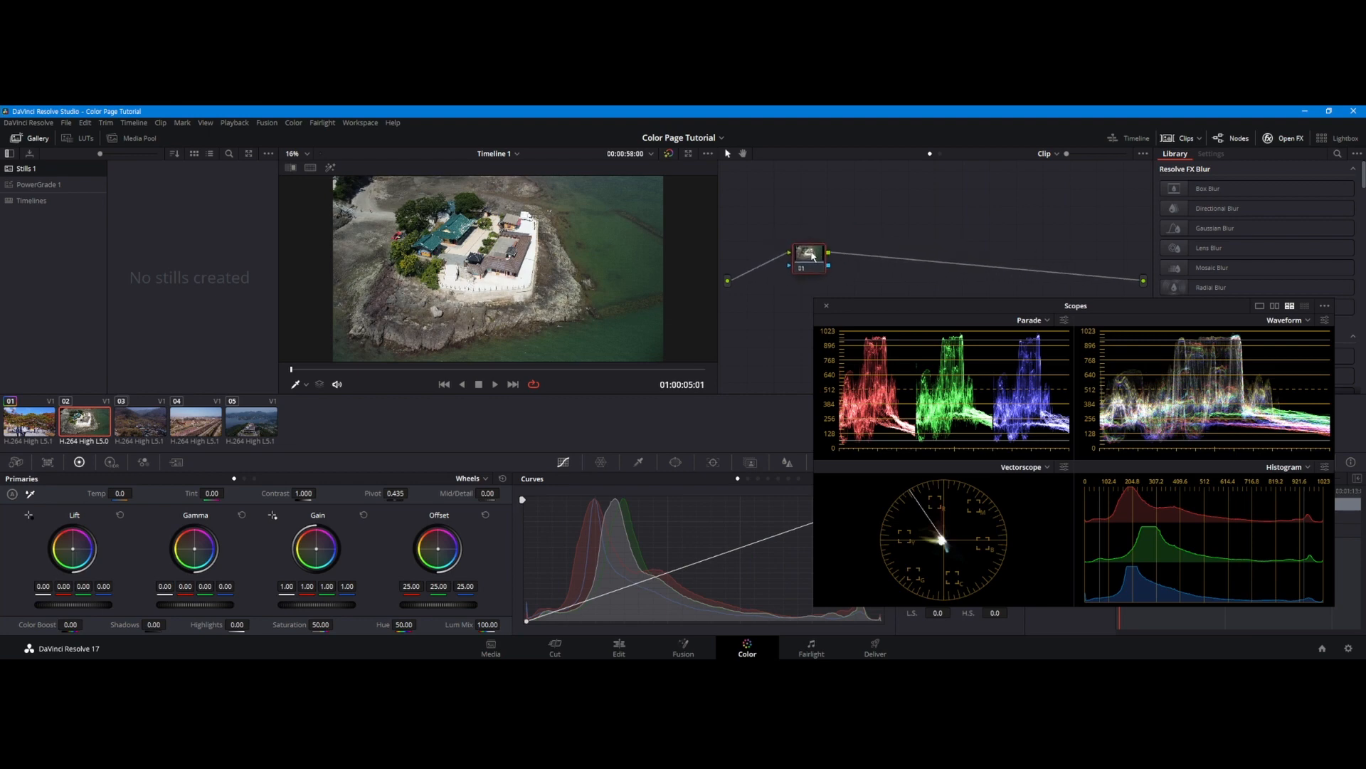
pyautogui.moveTo(399, 370); pyautogui.dragTo(494, 371)
pyautogui.click(496, 384)
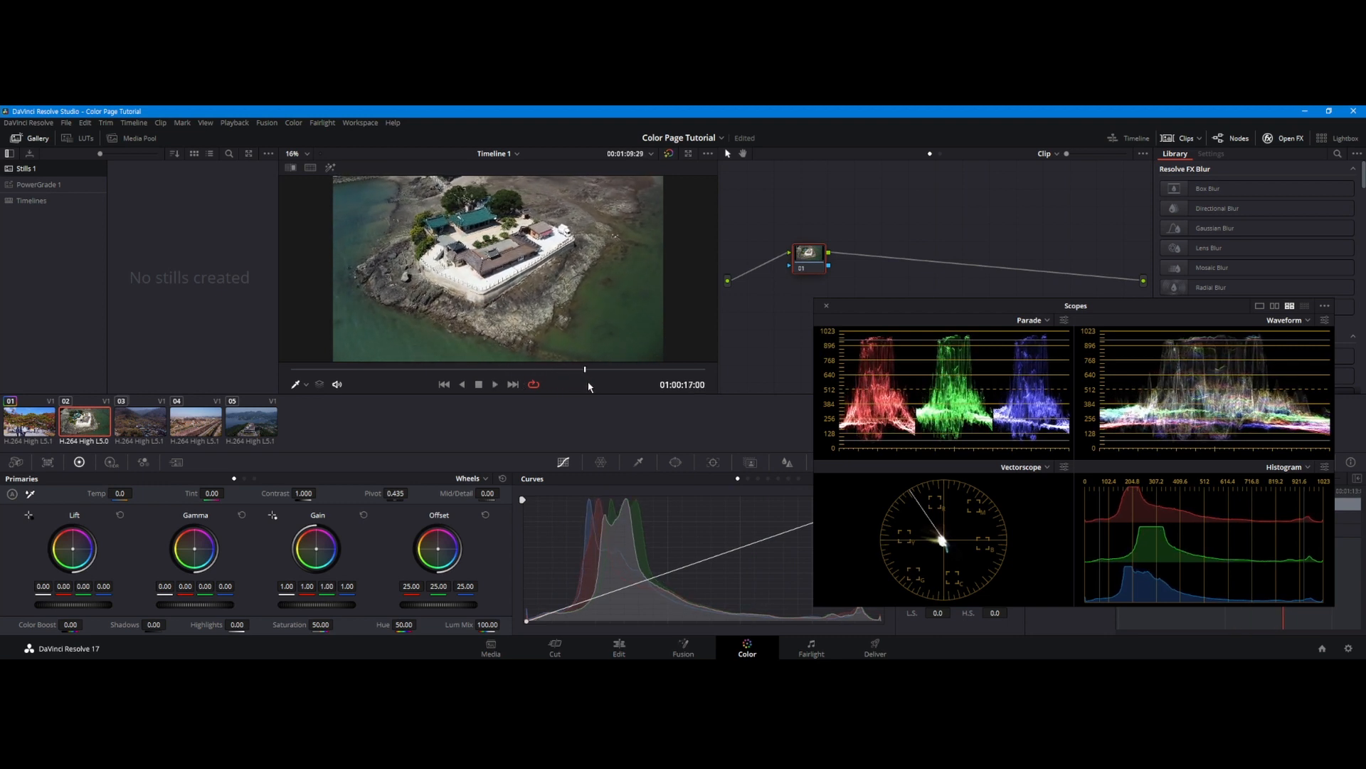
pyautogui.moveTo(556, 387); pyautogui.dragTo(582, 399)
pyautogui.moveTo(808, 254); pyautogui.dragTo(797, 261)
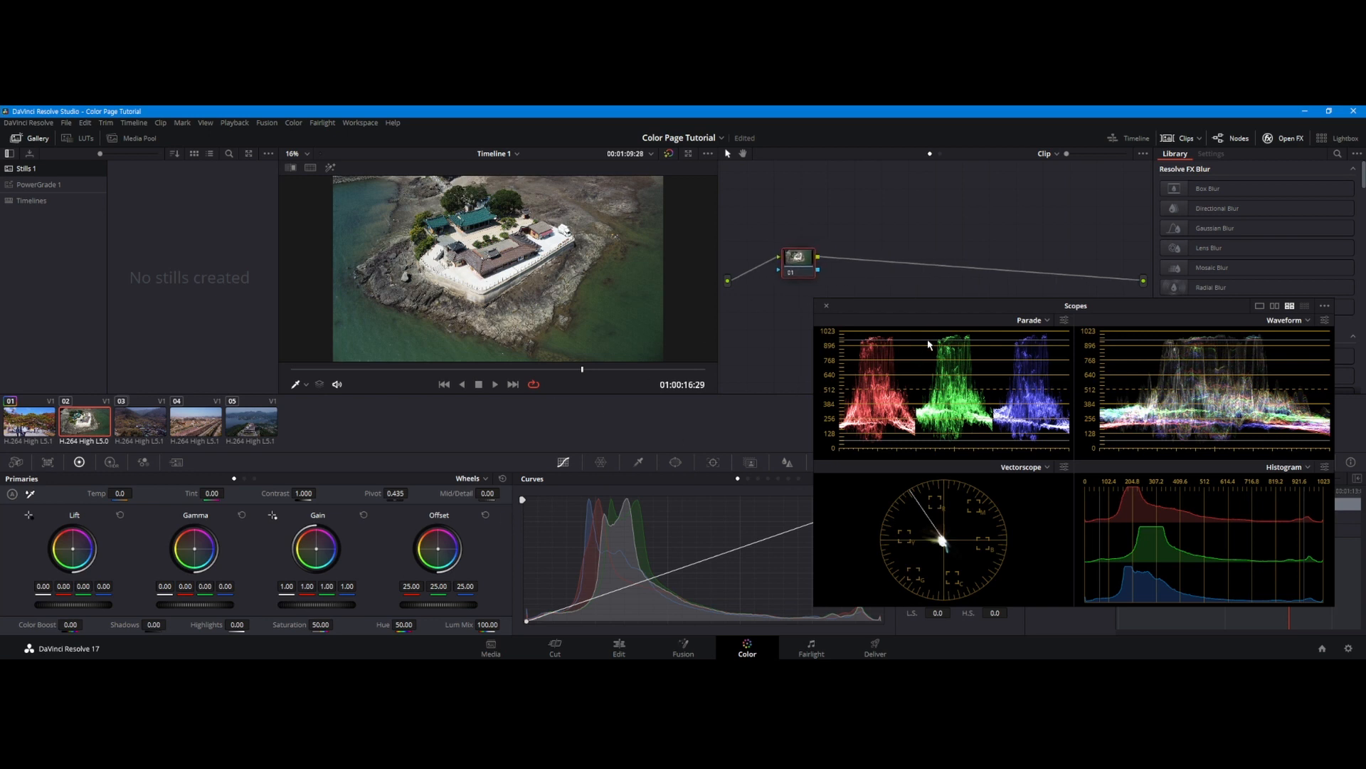
pyautogui.moveTo(940, 308); pyautogui.dragTo(948, 300)
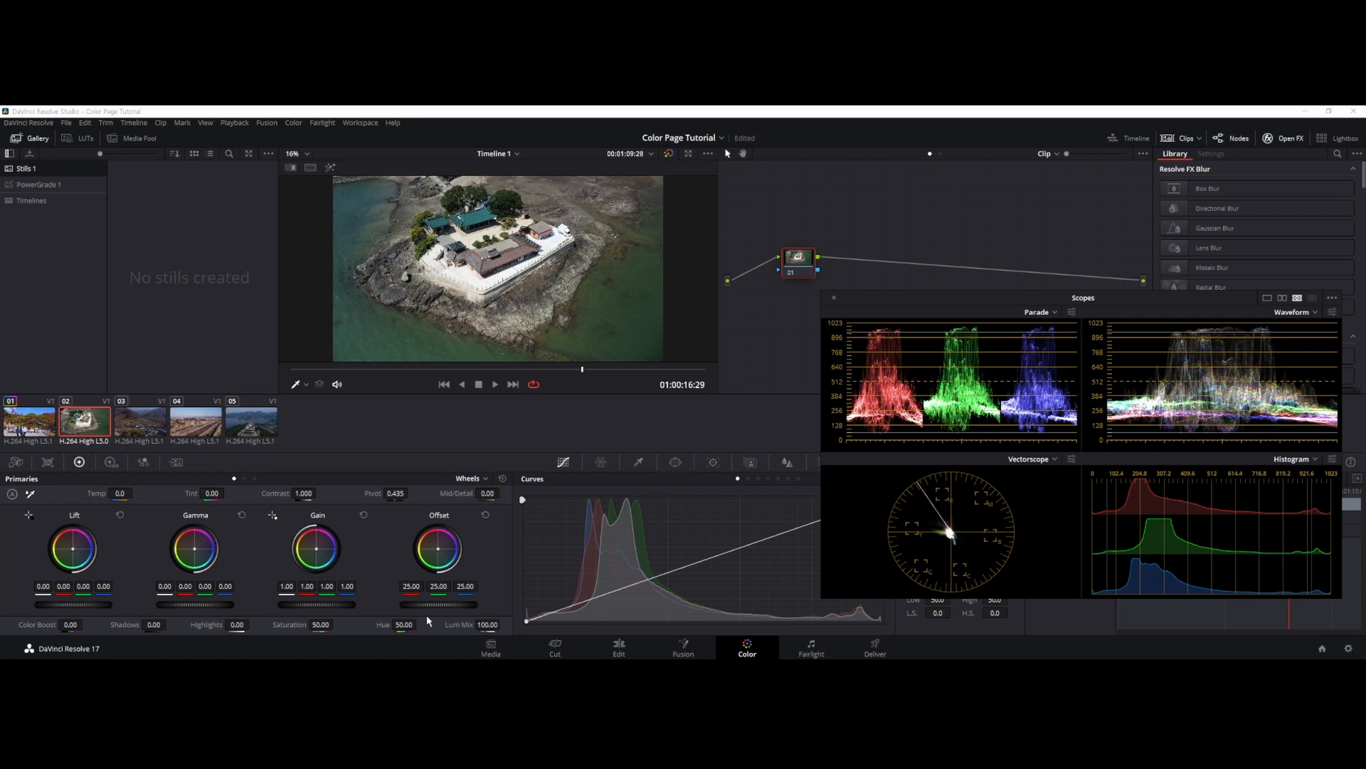
# Set the second clip's first node to a Gain of 0.95 and a Gamma of 0.04.
pyautogui.click(789, 286)
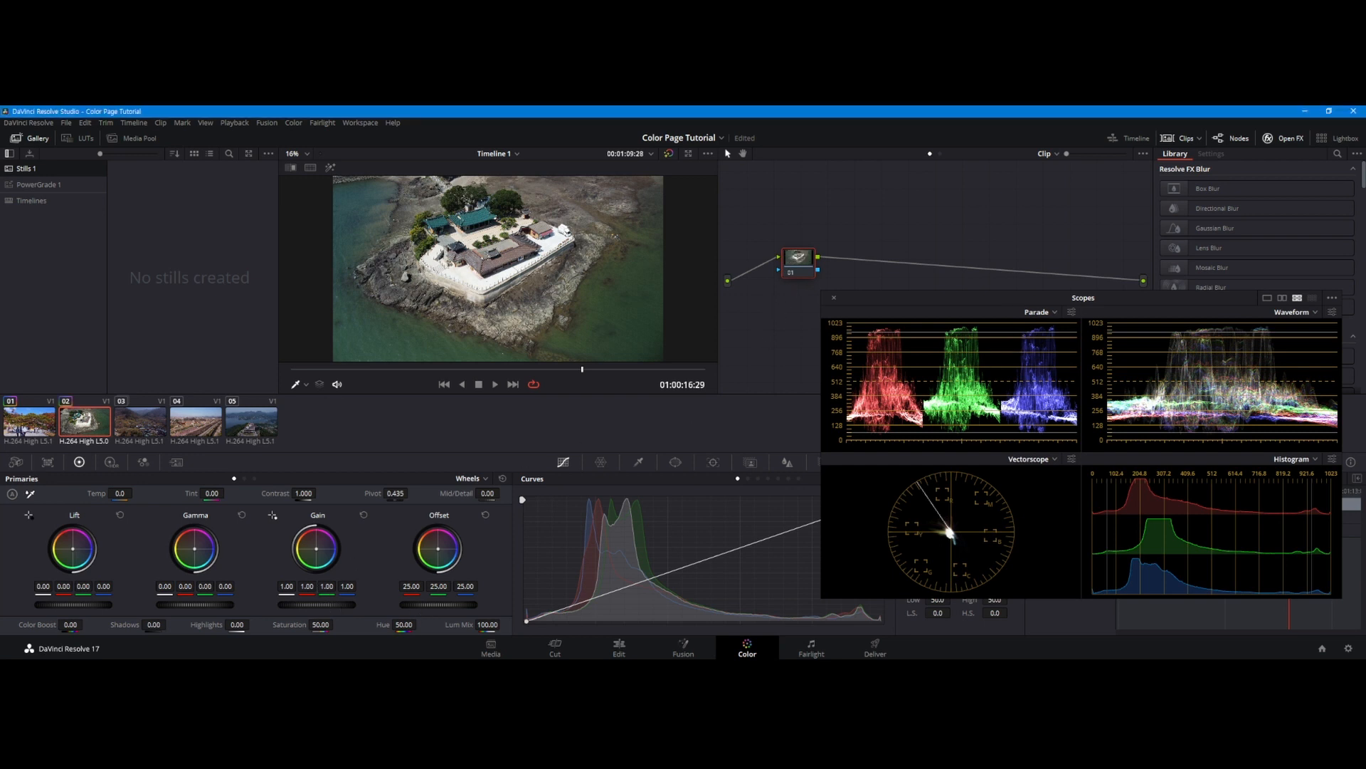
pyautogui.moveTo(316, 604); pyautogui.dragTo(304, 604)
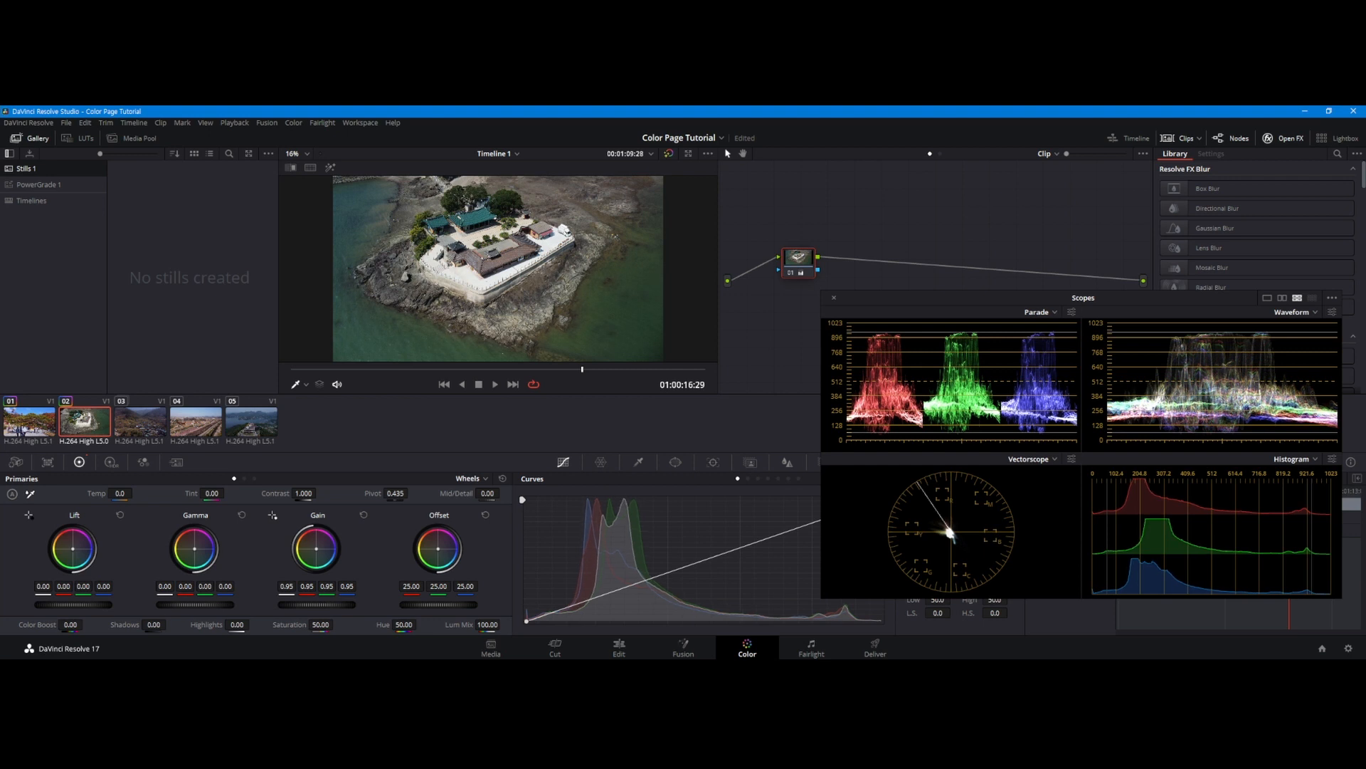
pyautogui.moveTo(194, 604); pyautogui.dragTo(207, 604)
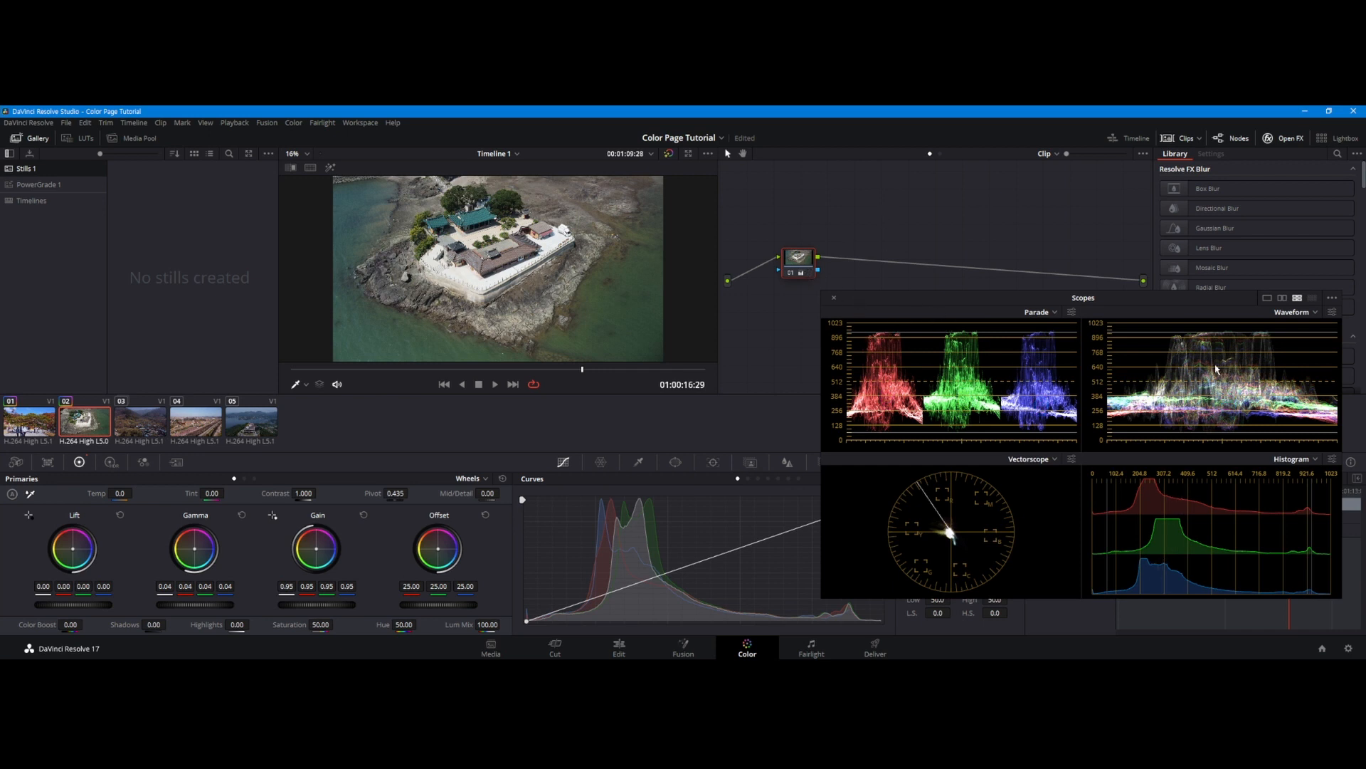
# Add a serial node after the first node and set its Contrast to 1.010, trying 0.646 and 0.794 on the way.
pyautogui.rightClick(800, 261)
pyautogui.moveTo(842, 310)
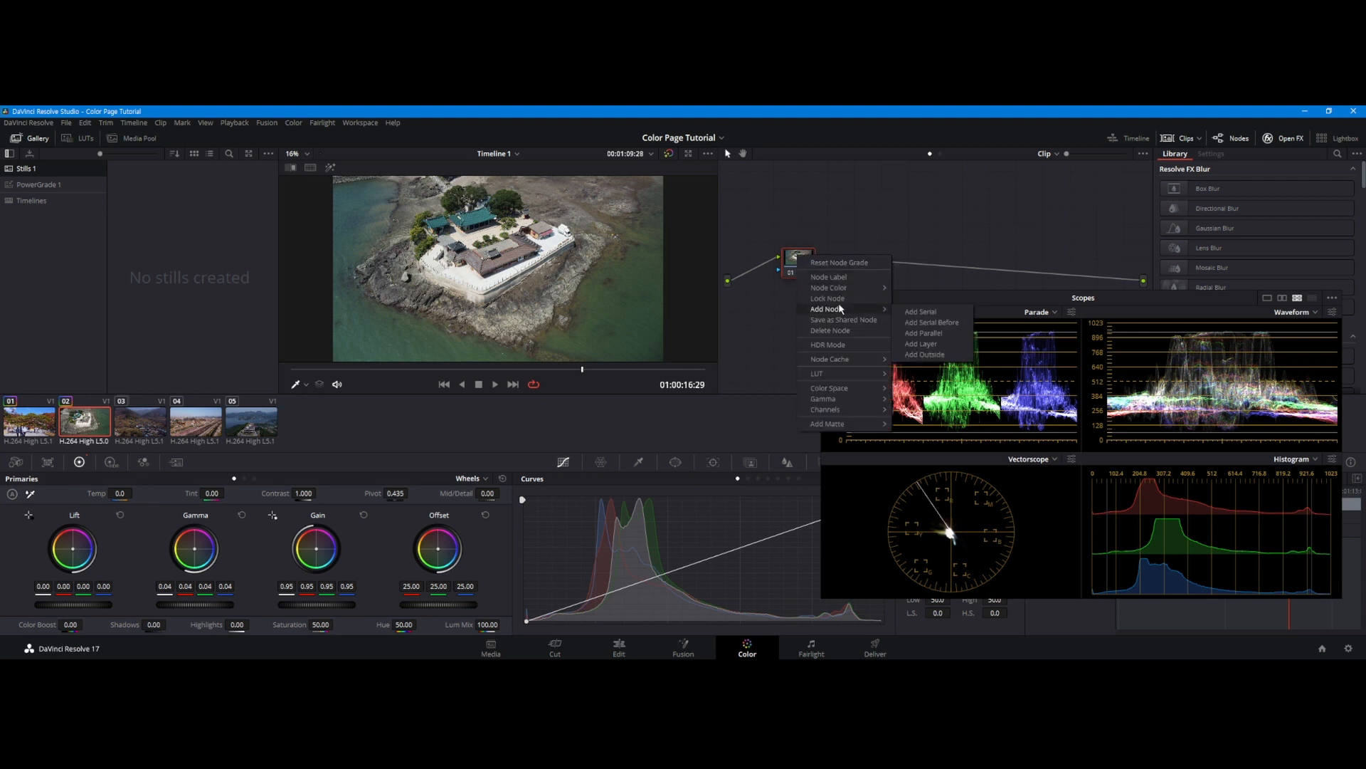
pyautogui.click(914, 313)
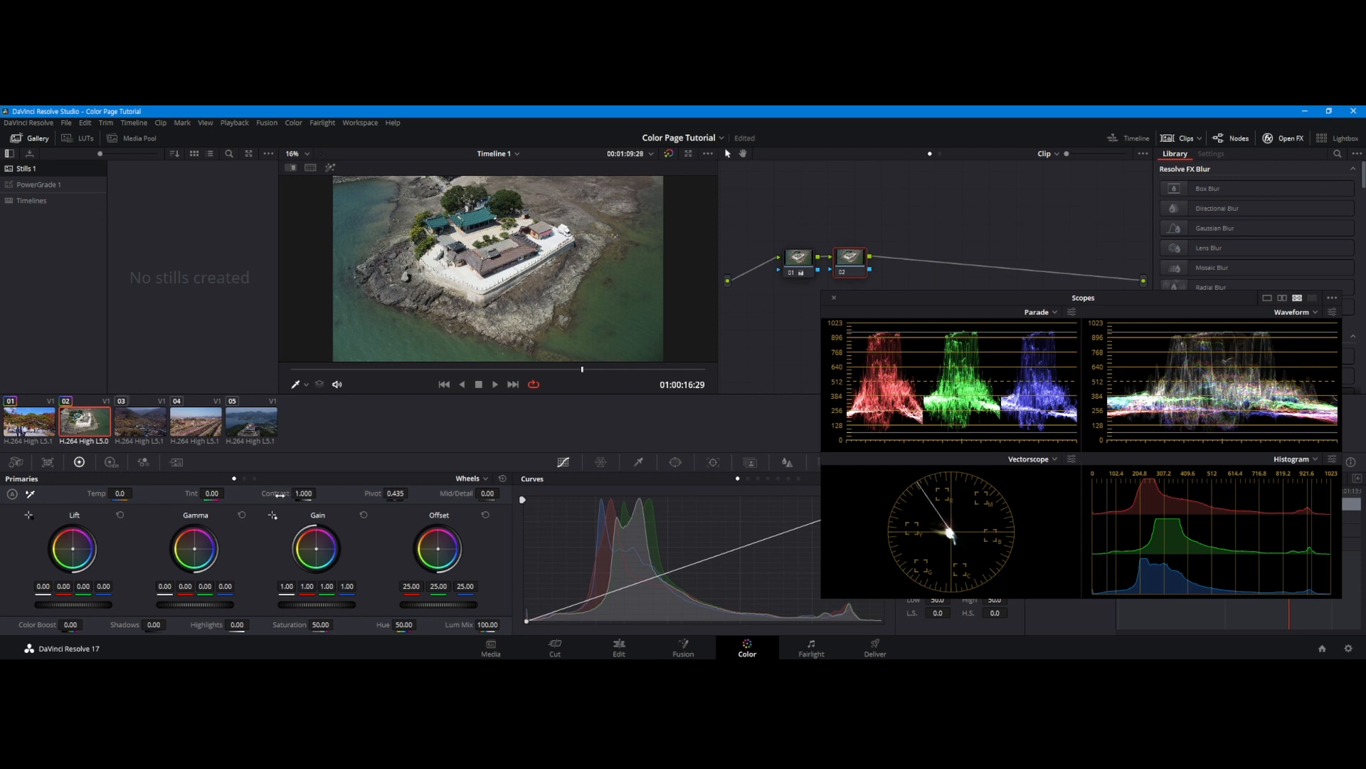
pyautogui.moveTo(304, 493); pyautogui.dragTo(240, 493)
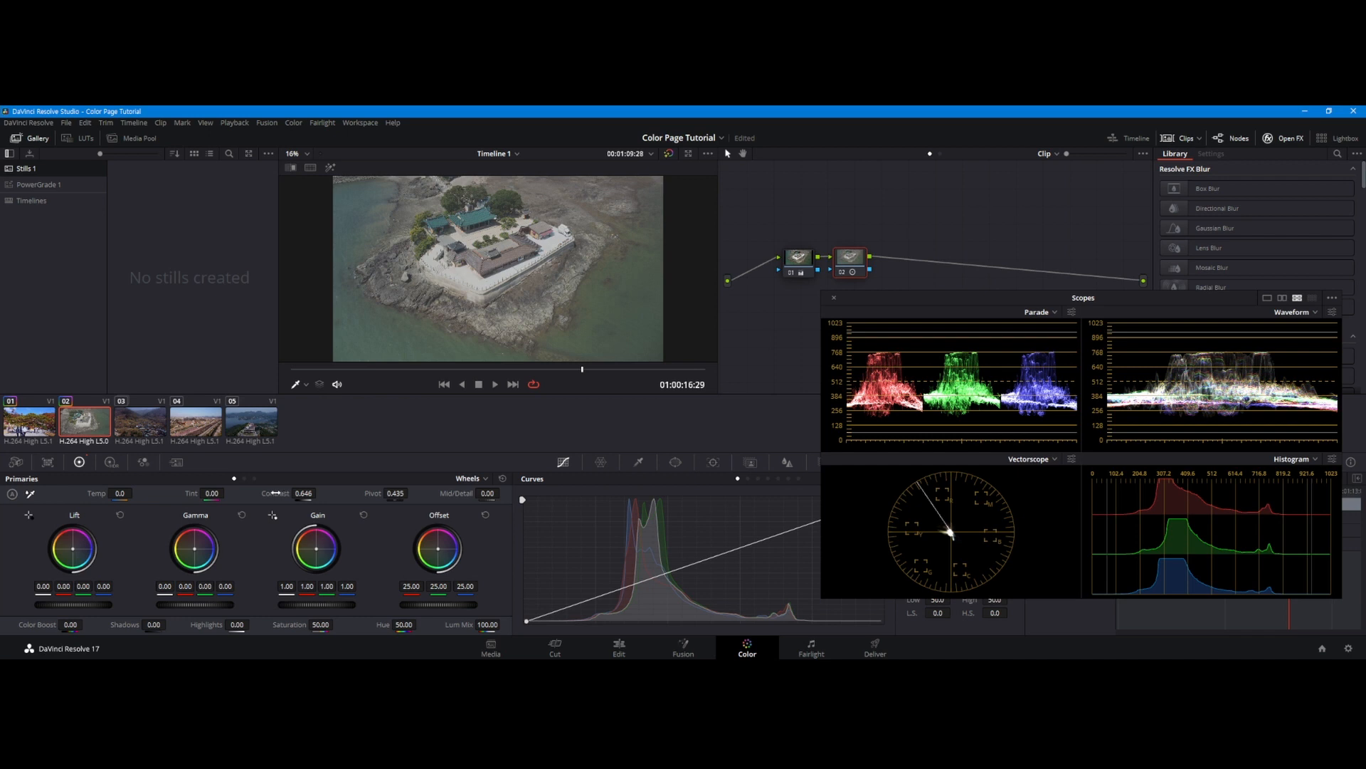
pyautogui.moveTo(317, 497)
pyautogui.mouseDown()
pyautogui.moveTo(306, 493)
pyautogui.moveTo(337, 493)
pyautogui.mouseUp()
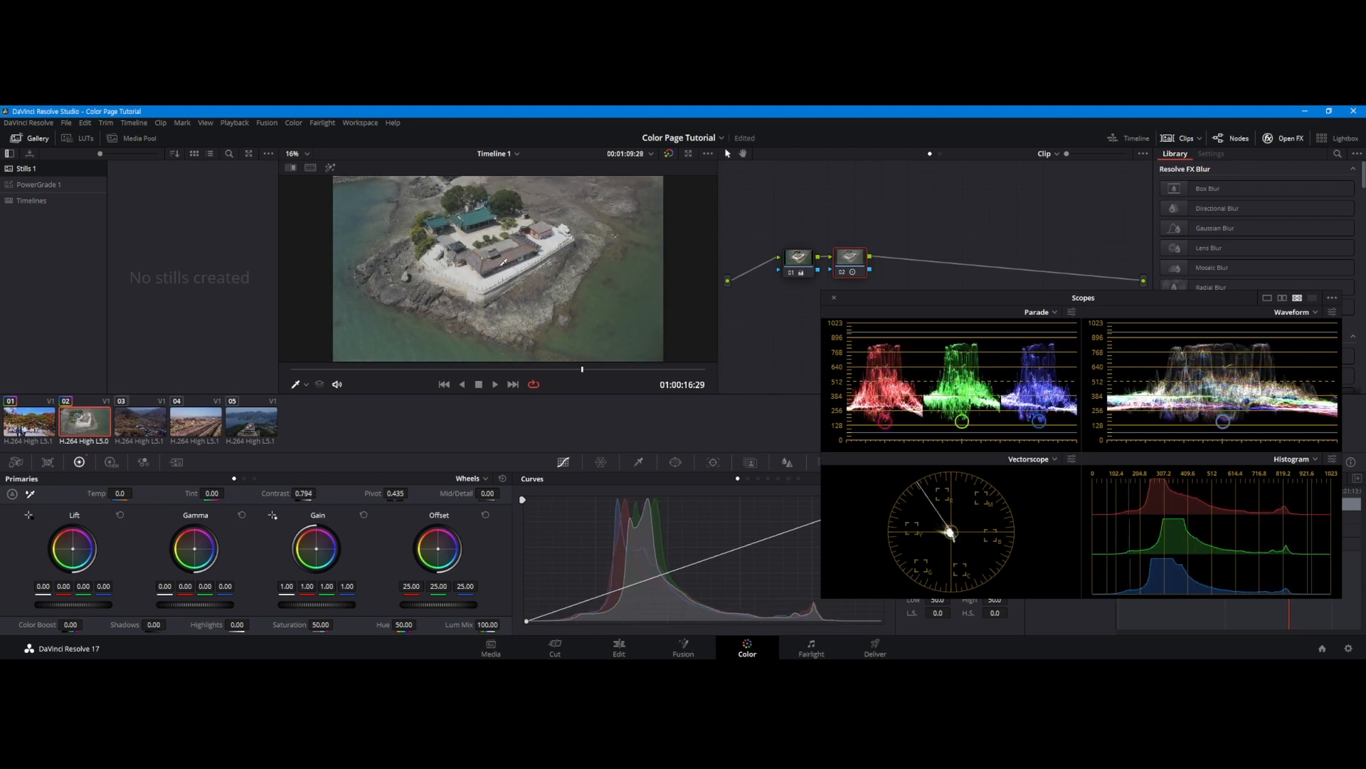
pyautogui.moveTo(274, 494); pyautogui.dragTo(319, 492)
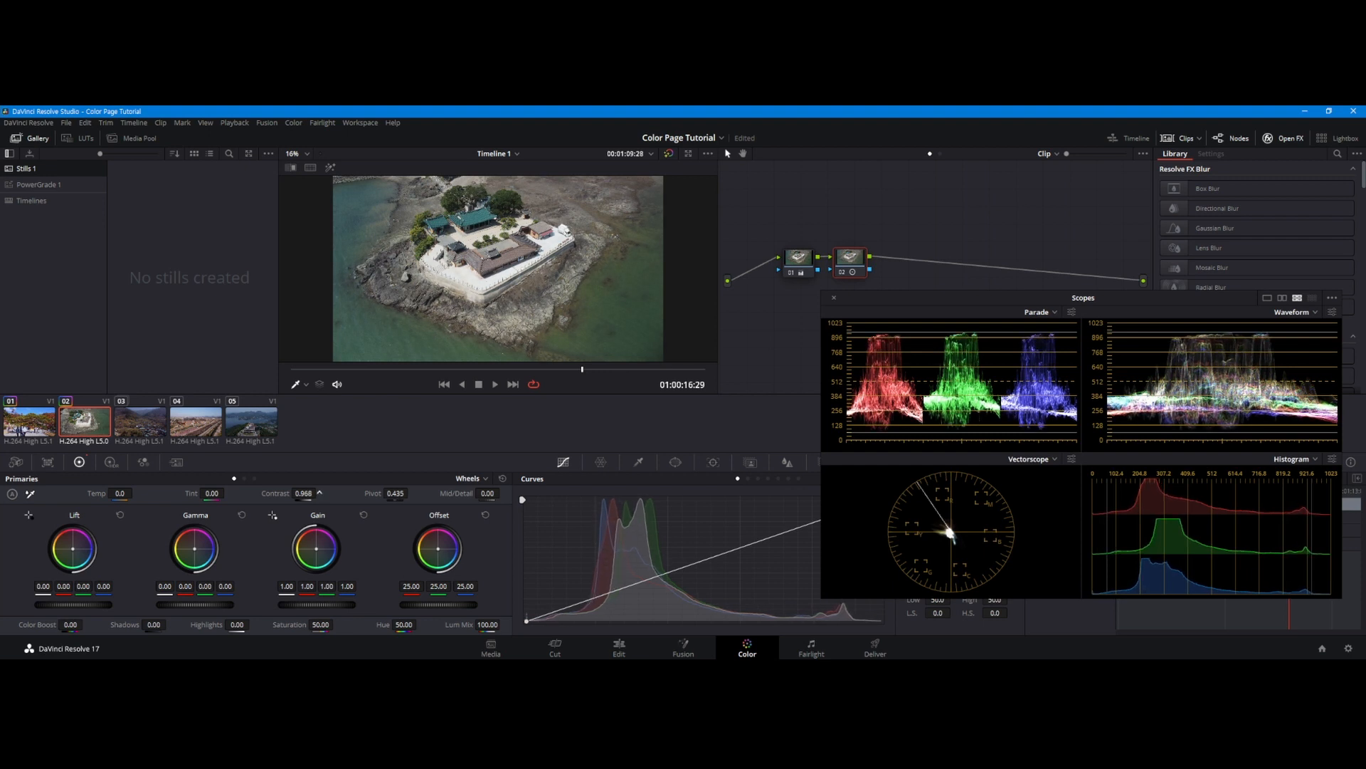
pyautogui.moveTo(320, 492); pyautogui.dragTo(319, 493)
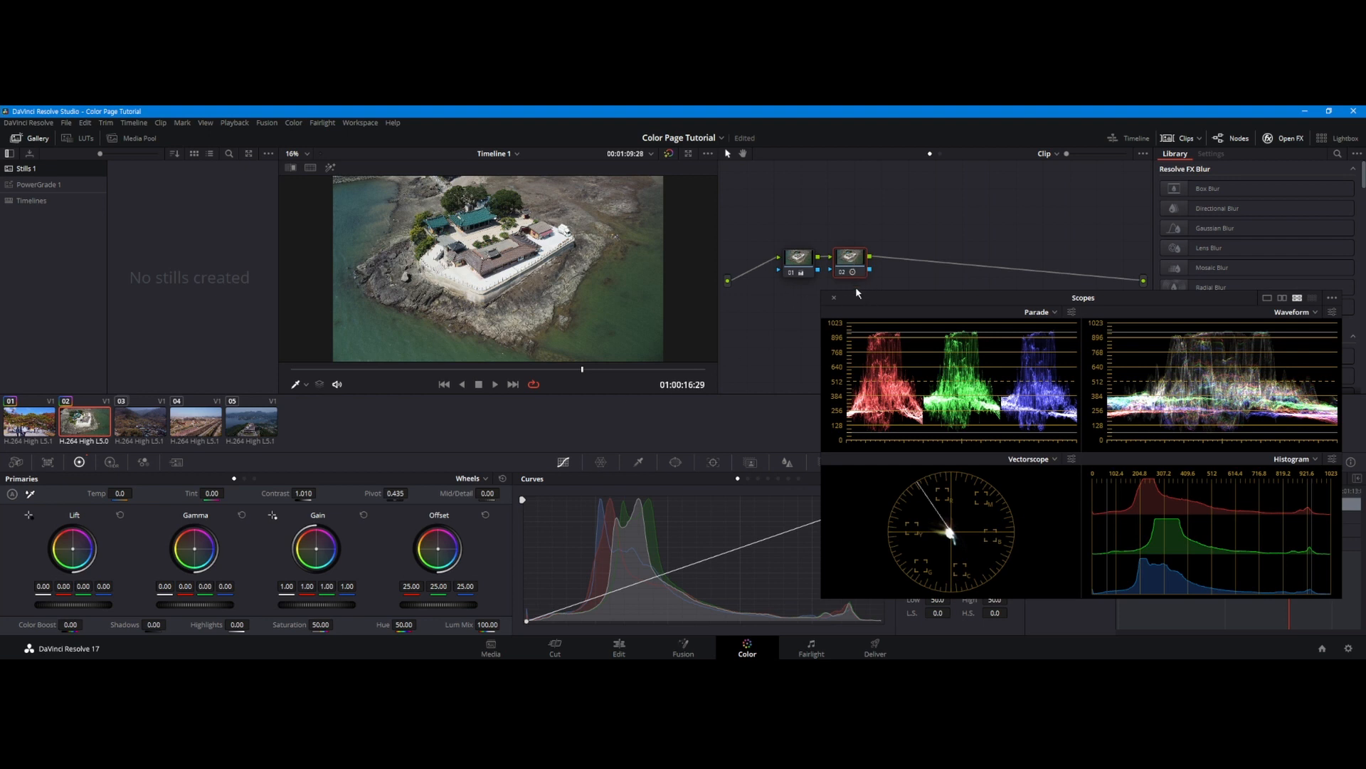
# Add a third serial node and raise its Saturation to 69.60, trying 100 on the way.
pyautogui.hotkey('alt', 's')
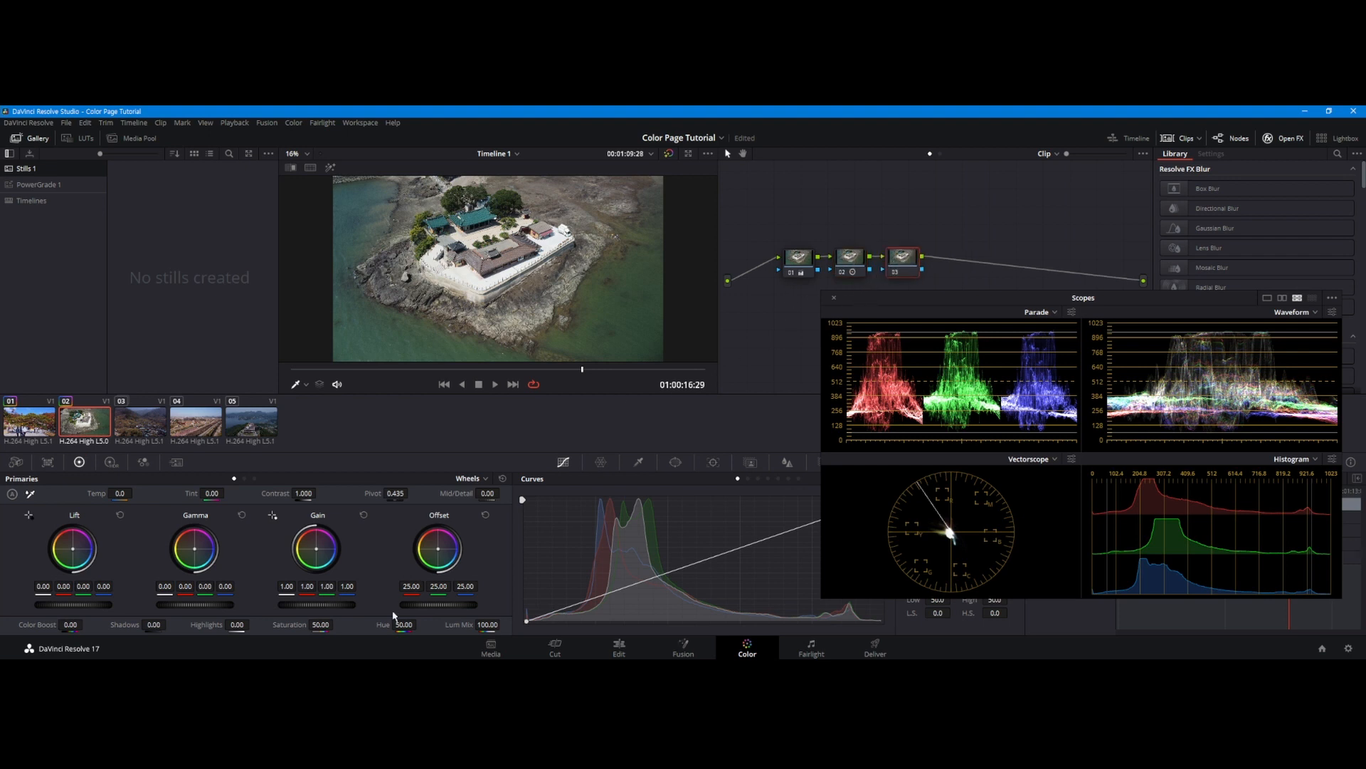
pyautogui.moveTo(288, 623); pyautogui.dragTo(337, 624)
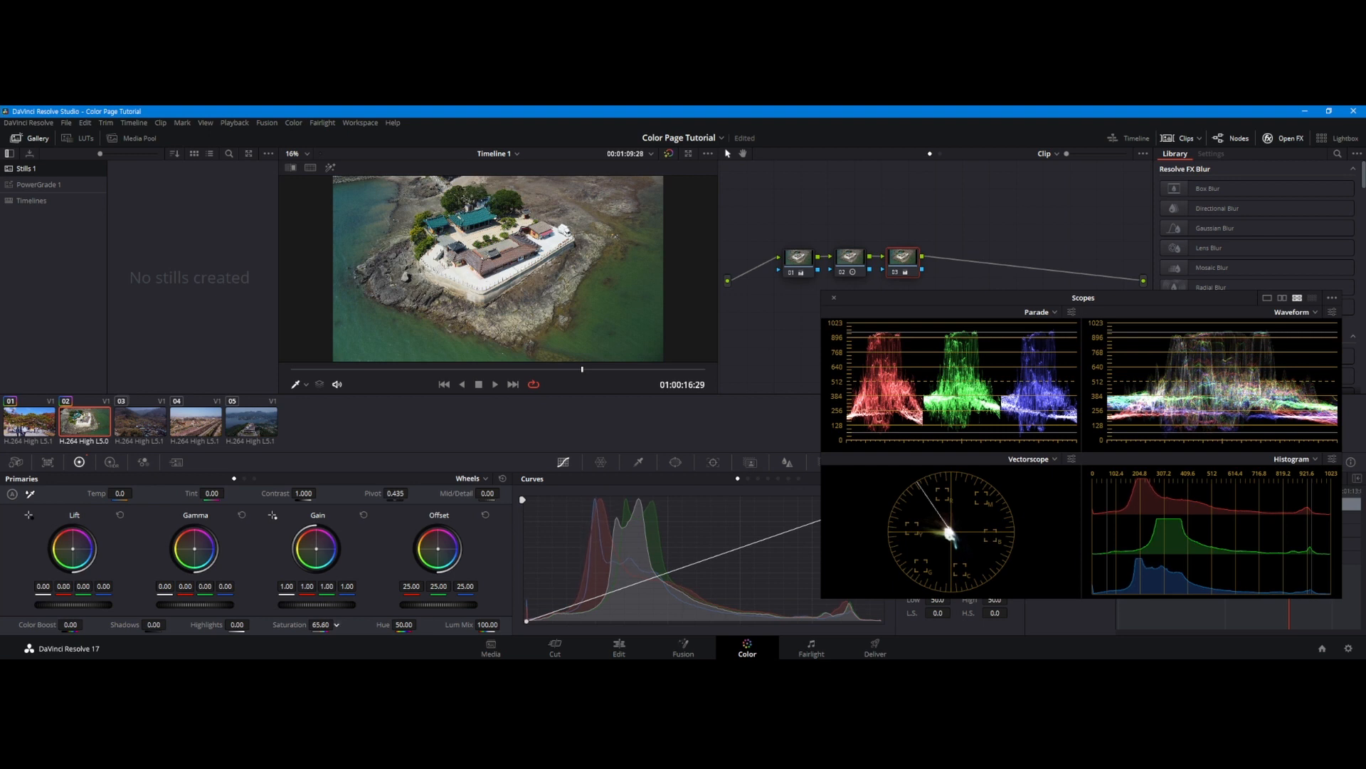
pyautogui.moveTo(337, 624); pyautogui.dragTo(384, 623)
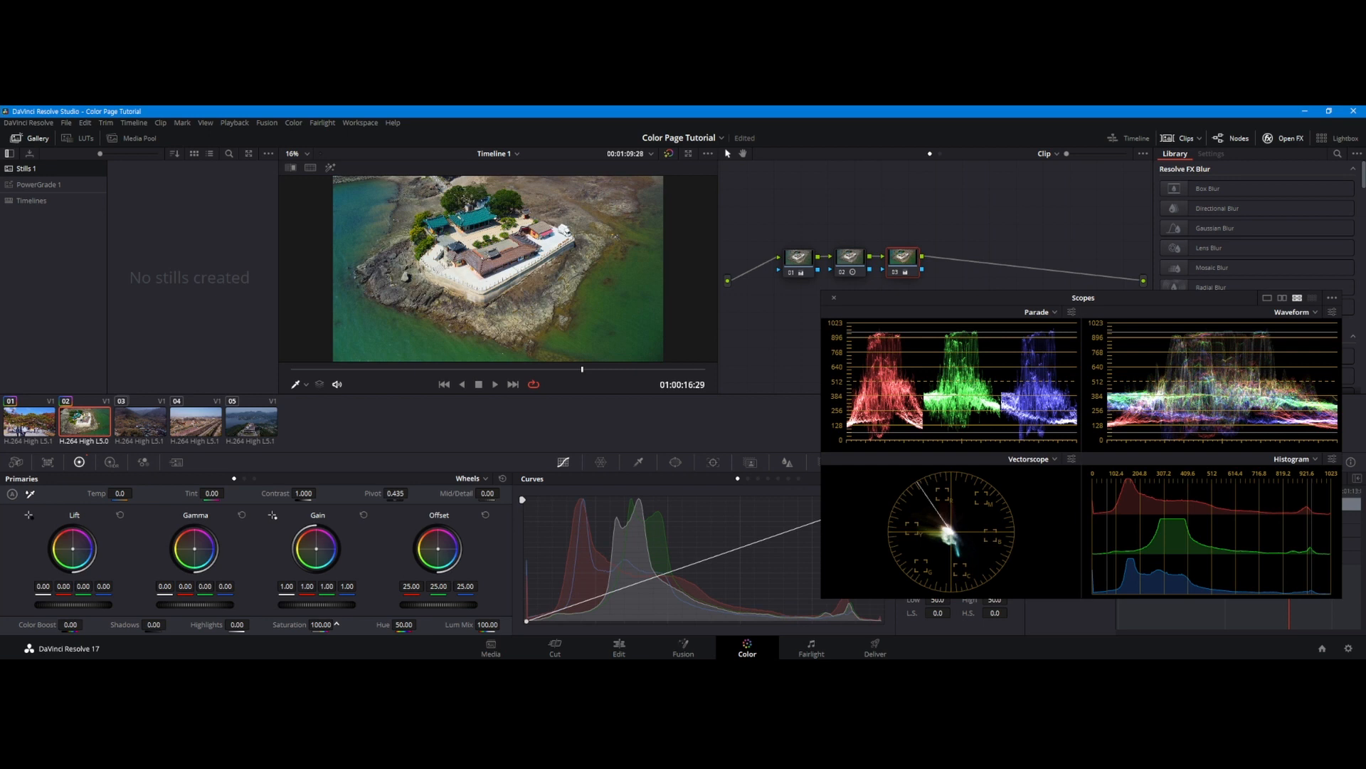
pyautogui.moveTo(329, 623)
pyautogui.mouseDown()
pyautogui.moveTo(275, 623)
pyautogui.moveTo(337, 624)
pyautogui.mouseUp()
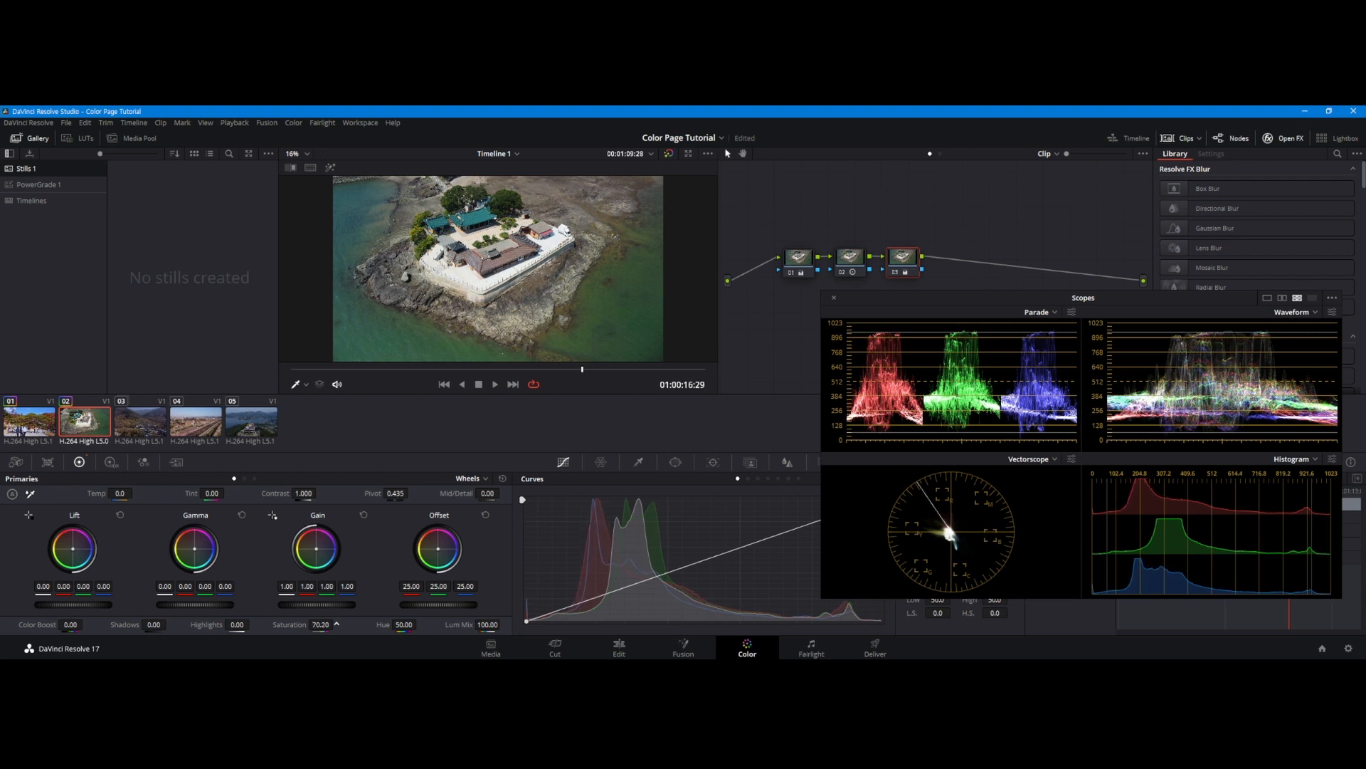
pyautogui.moveTo(337, 624); pyautogui.dragTo(336, 624)
# Enlarge the scopes window and set the third node's Saturation to 70.60 after comparing it with 100.
pyautogui.moveTo(1030, 299); pyautogui.dragTo(886, 182)
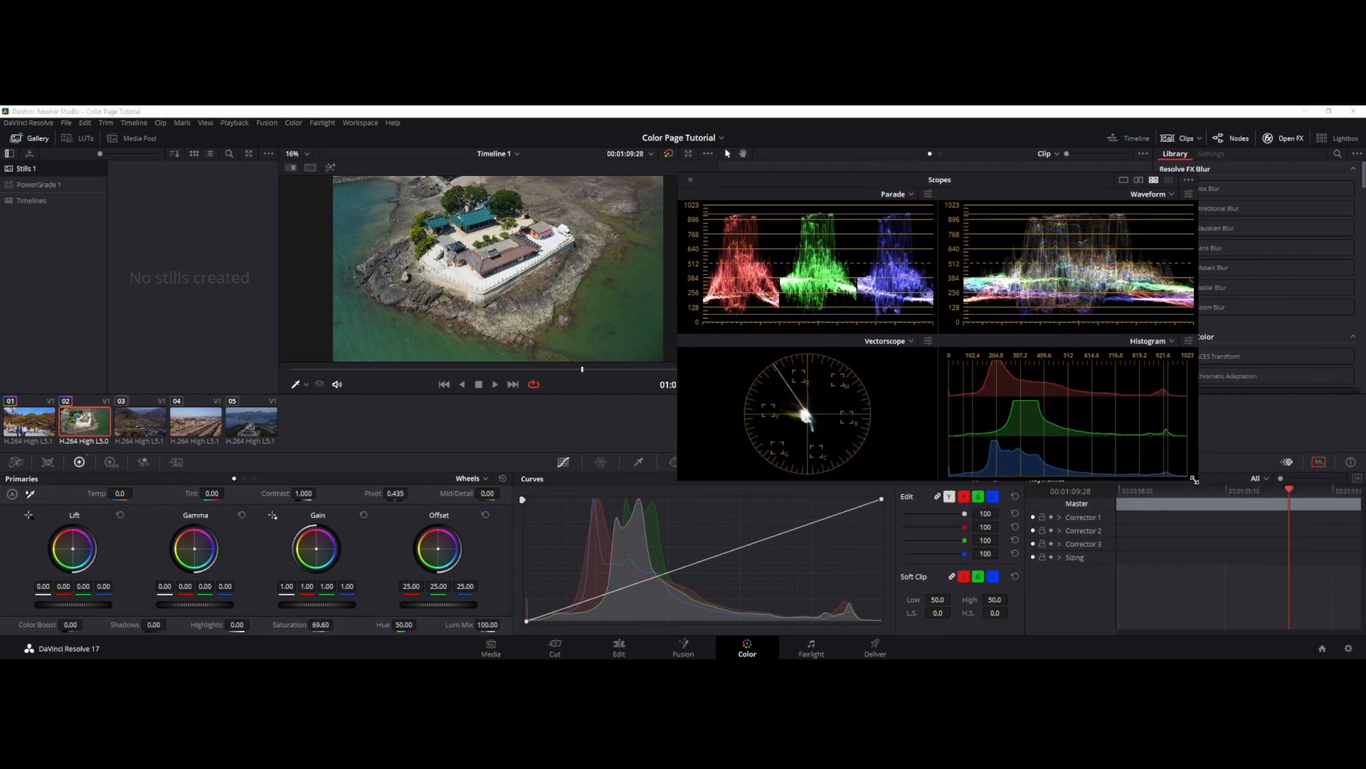
pyautogui.moveTo(1194, 479); pyautogui.dragTo(1335, 559)
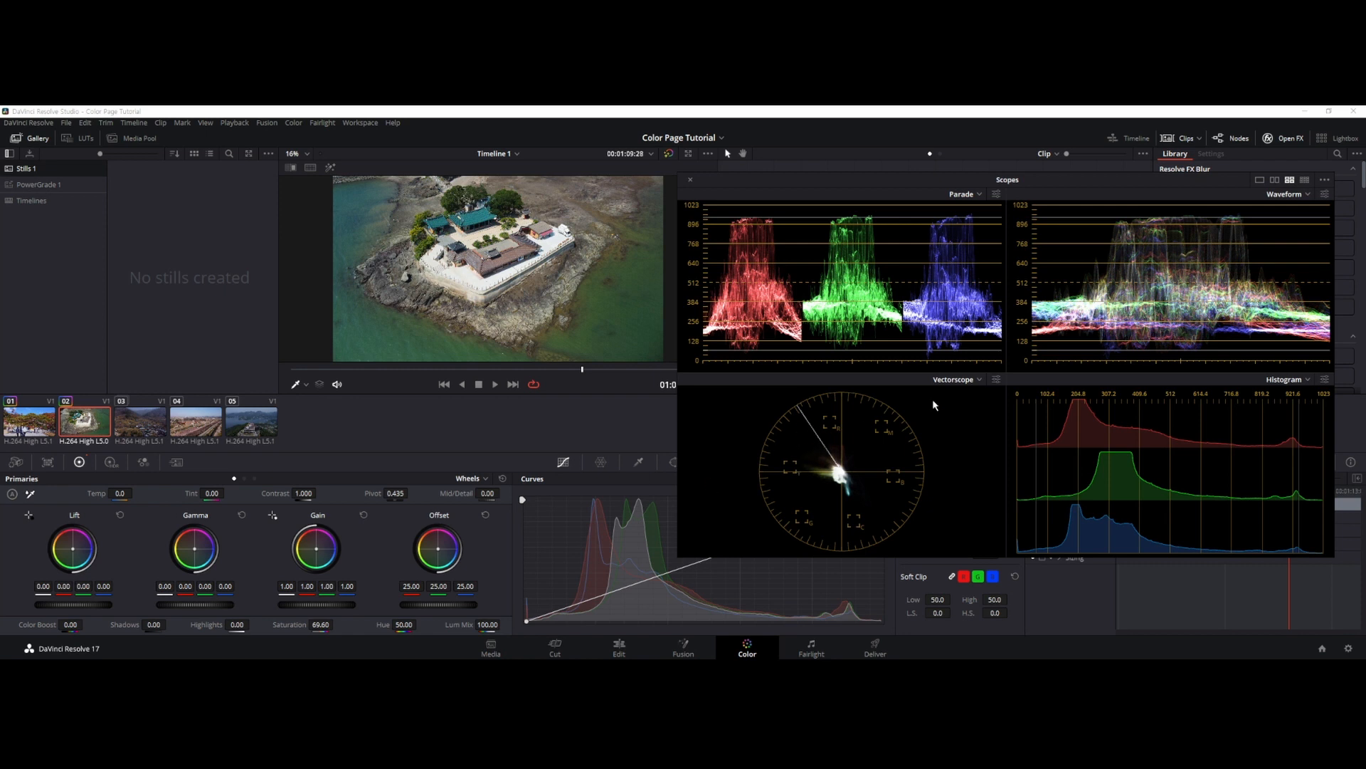
pyautogui.moveTo(313, 624); pyautogui.dragTo(336, 624)
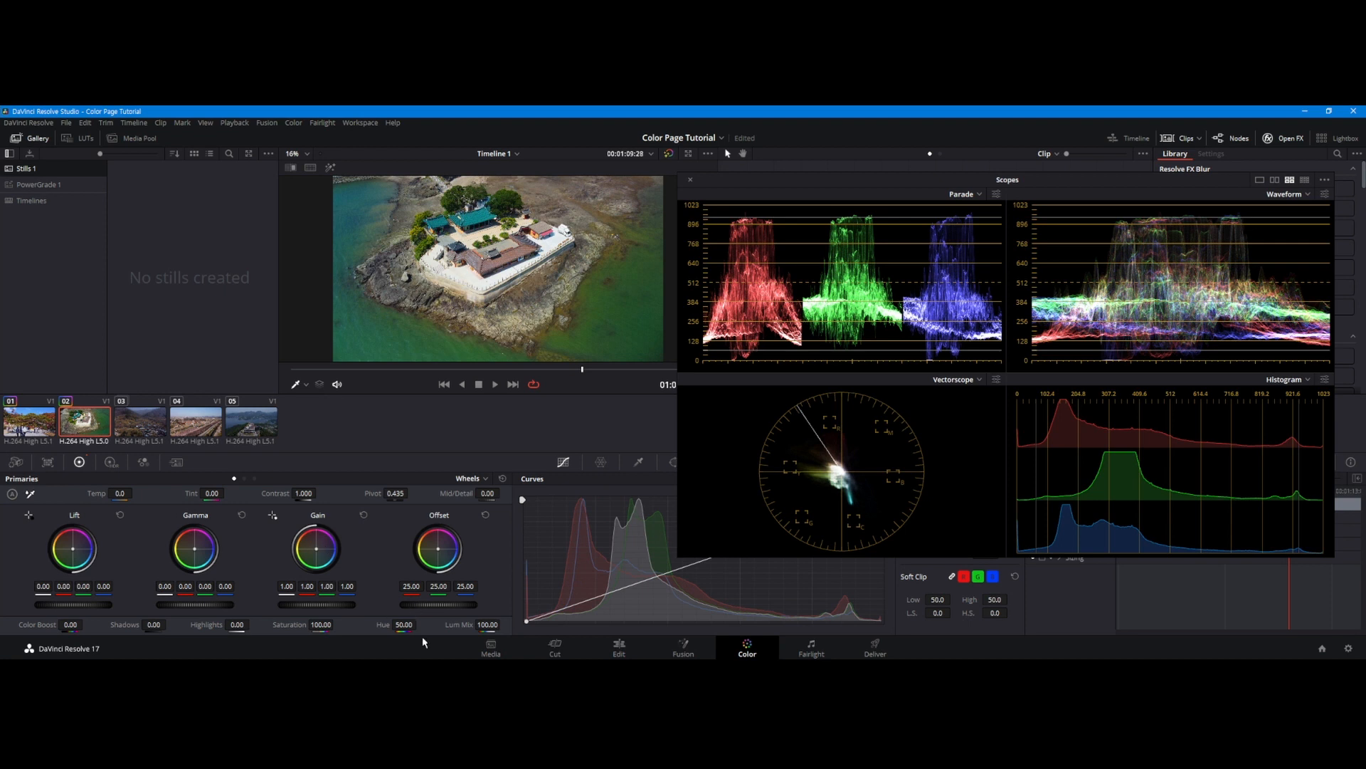
pyautogui.doubleClick(290, 624)
pyautogui.moveTo(305, 623); pyautogui.dragTo(336, 624)
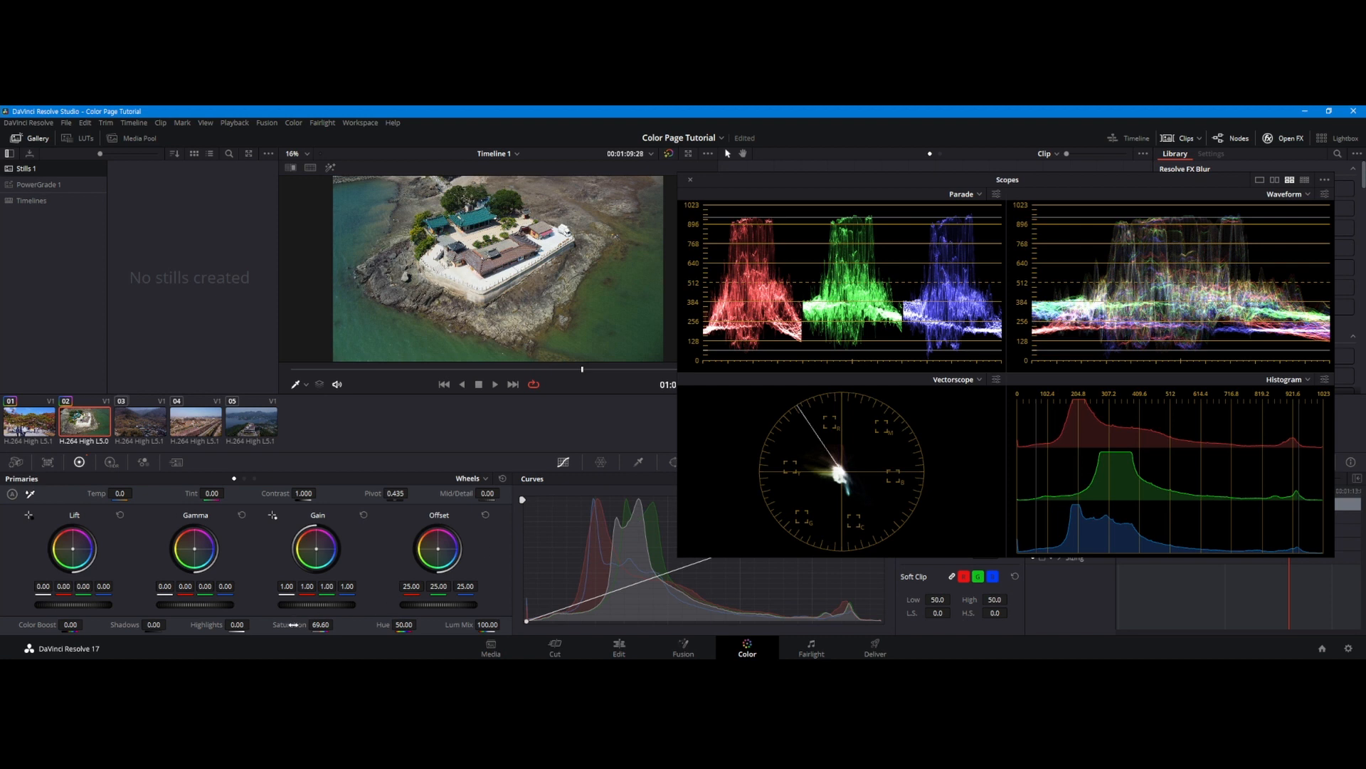
pyautogui.moveTo(336, 624); pyautogui.dragTo(337, 624)
pyautogui.moveTo(994, 184); pyautogui.dragTo(1015, 342)
# Add a serial node after the third node and set its Lum Mix to 0.
pyautogui.click(914, 267)
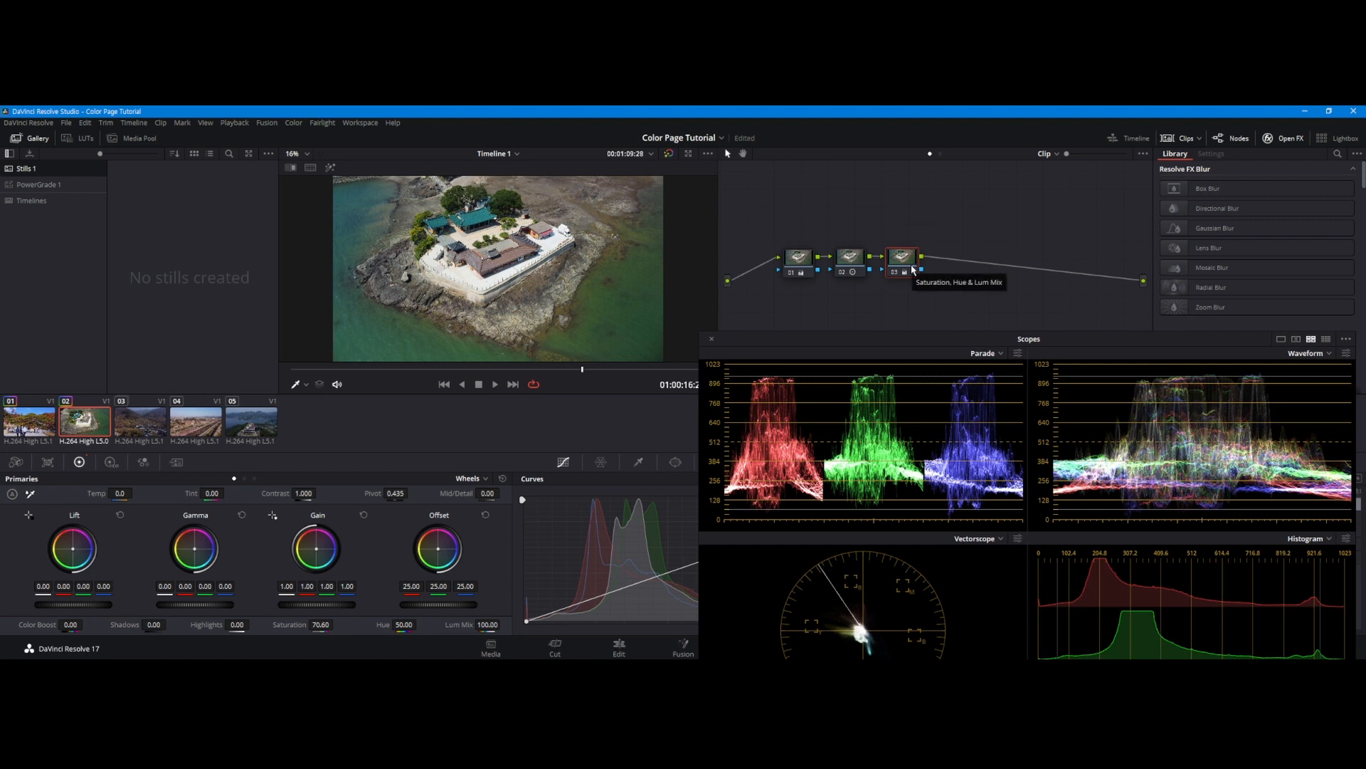
pyautogui.hotkey('alt', 's')
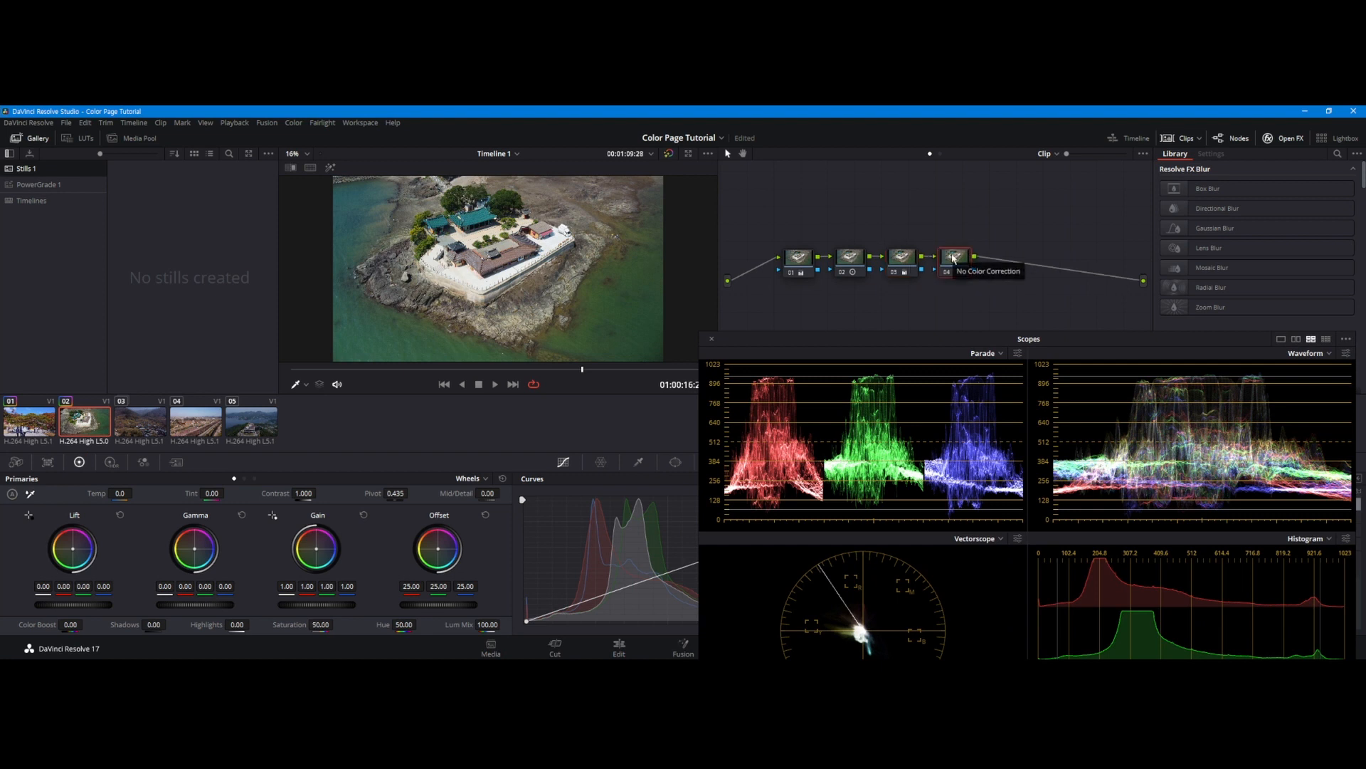
pyautogui.moveTo(470, 627); pyautogui.dragTo(413, 627)
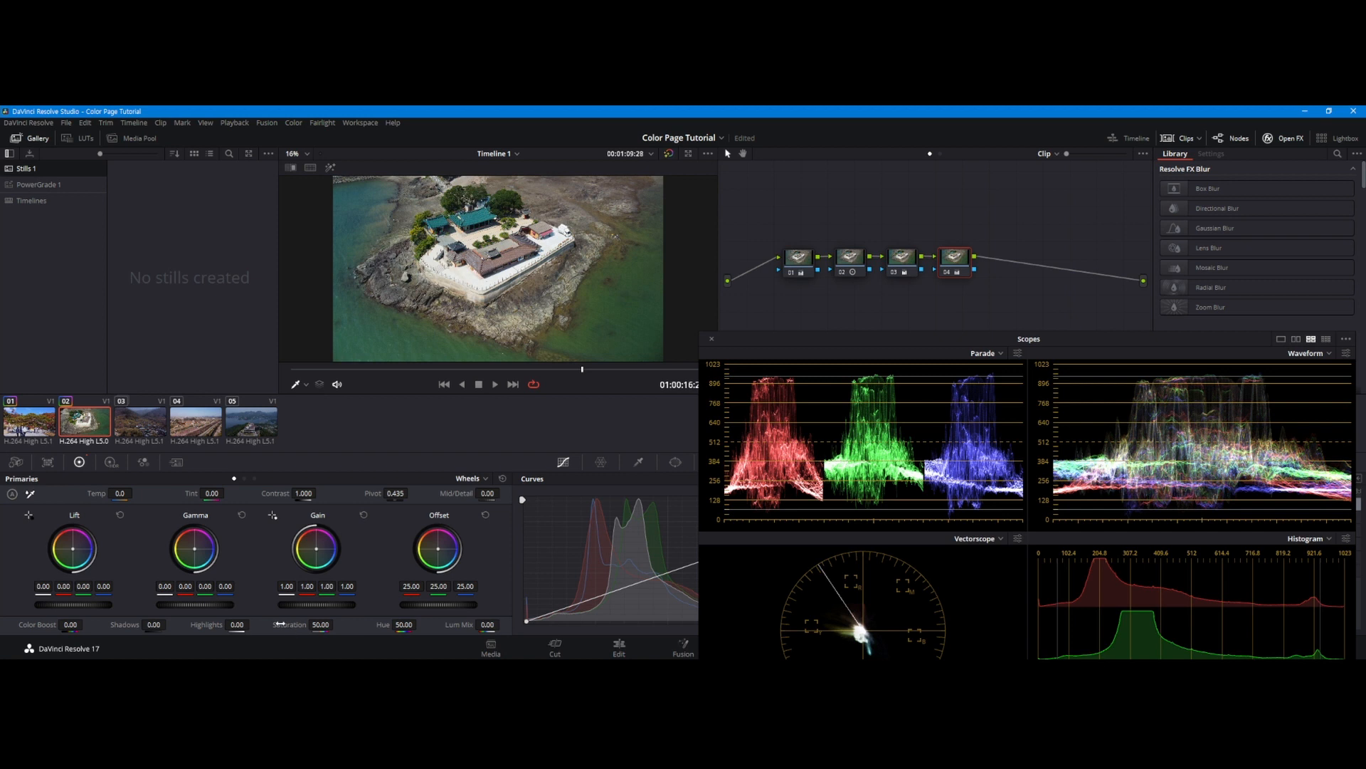
# Try a Saturation of 100 on the new fourth node and reset it.
pyautogui.moveTo(286, 625); pyautogui.dragTo(337, 625)
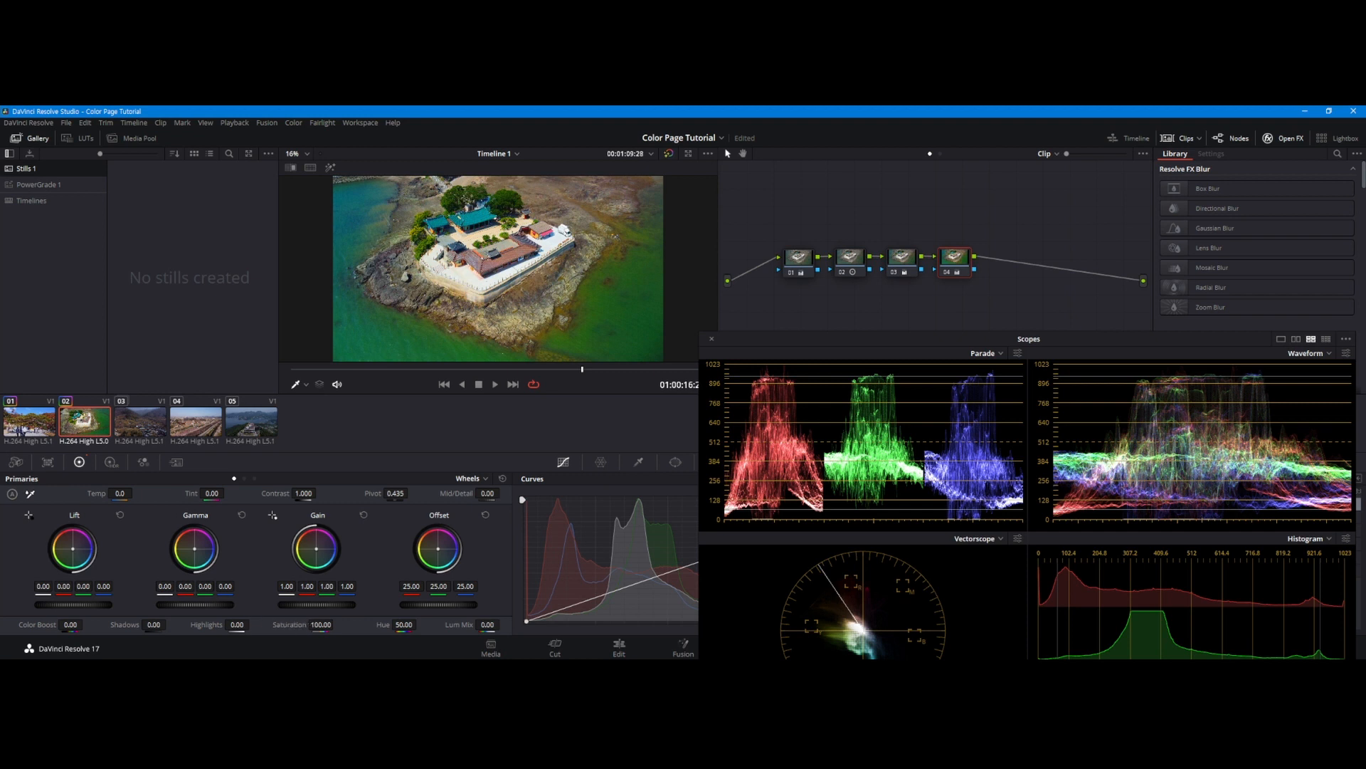
pyautogui.doubleClick(295, 625)
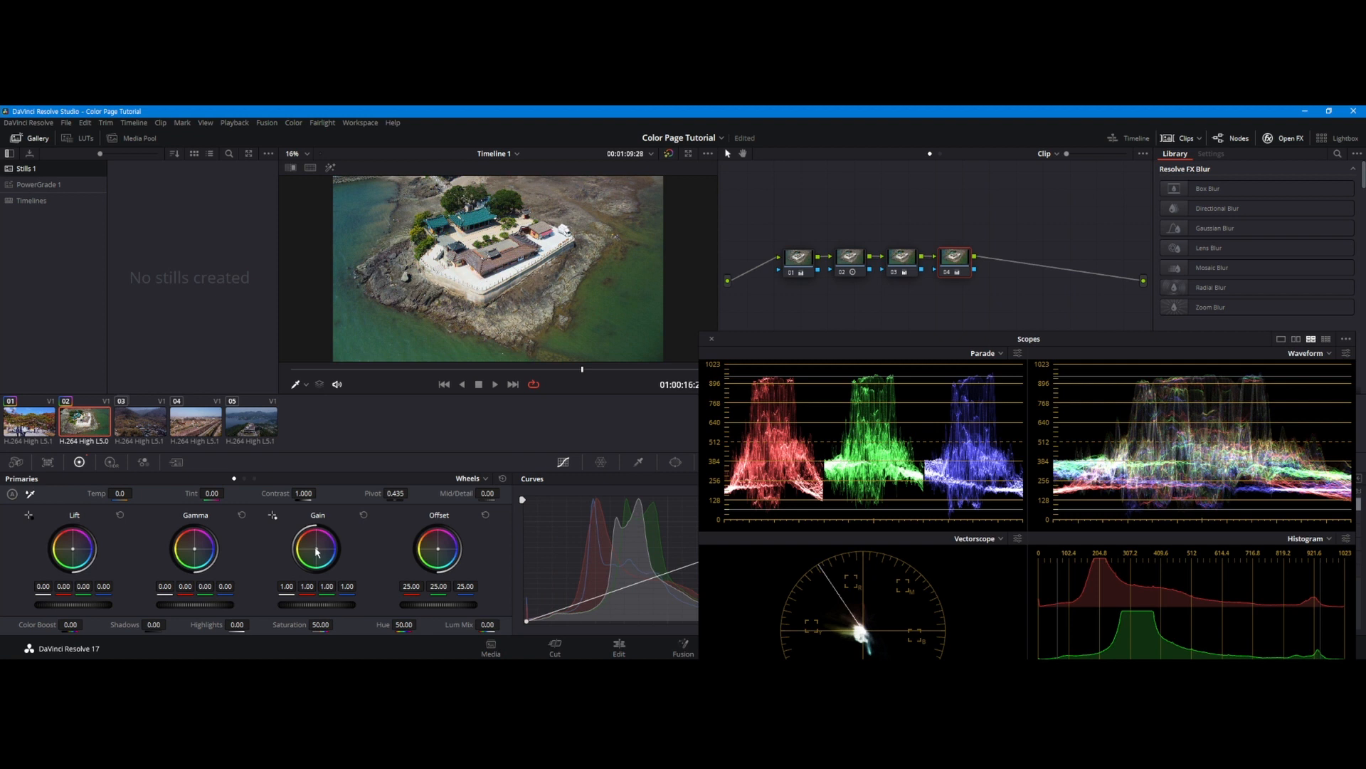
# Shift the fourth node's Gain toward blue, with red and green at 0.99 and blue at 1.10, and lower its green Lift to -0.01.
pyautogui.moveTo(316, 548); pyautogui.dragTo(316, 549)
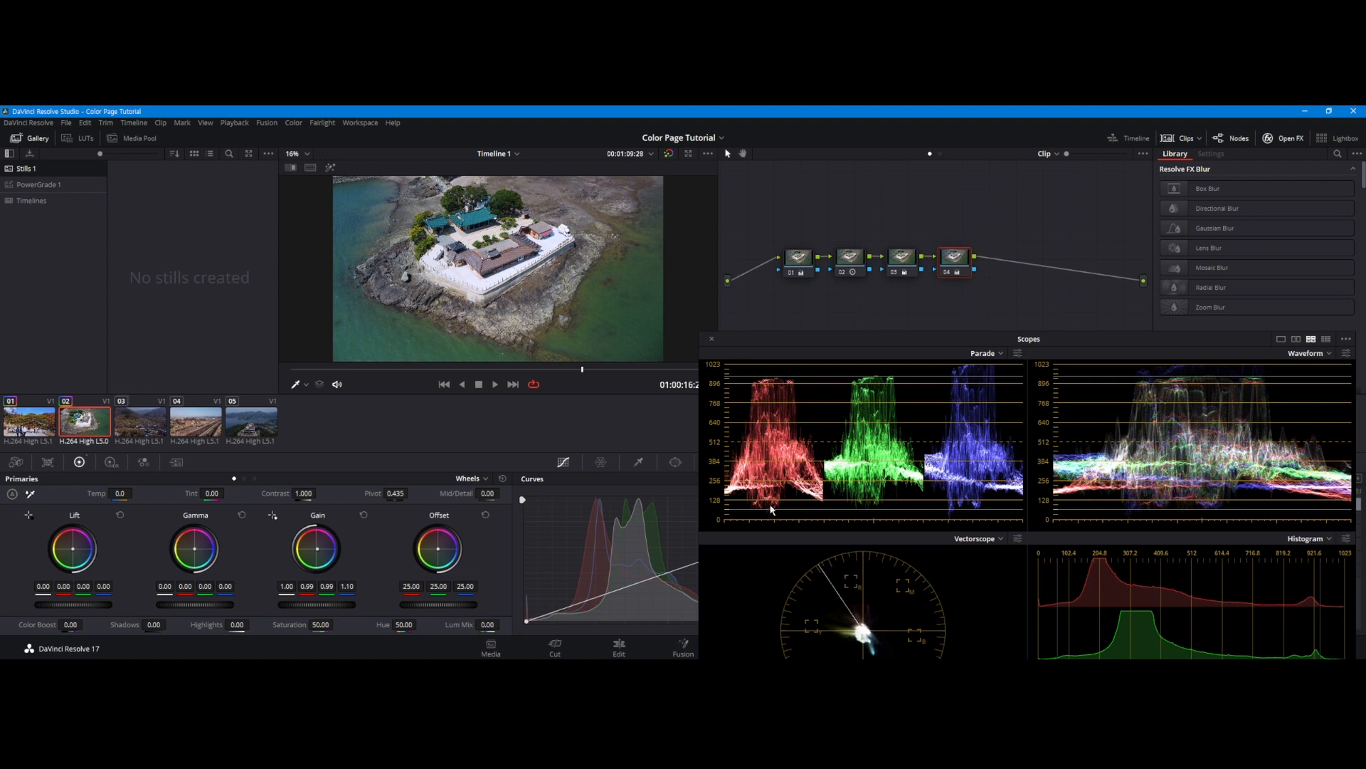
pyautogui.click(810, 345)
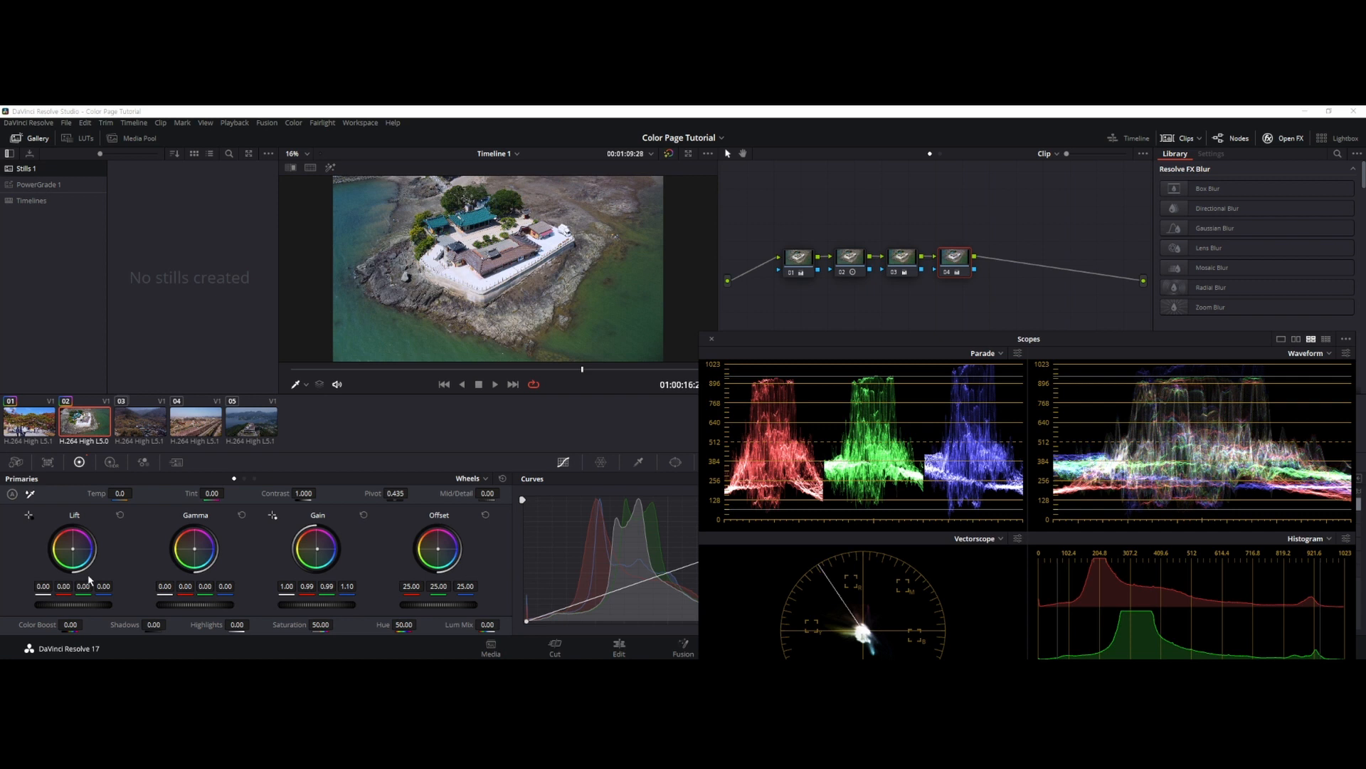
pyautogui.moveTo(84, 586); pyautogui.dragTo(79, 586)
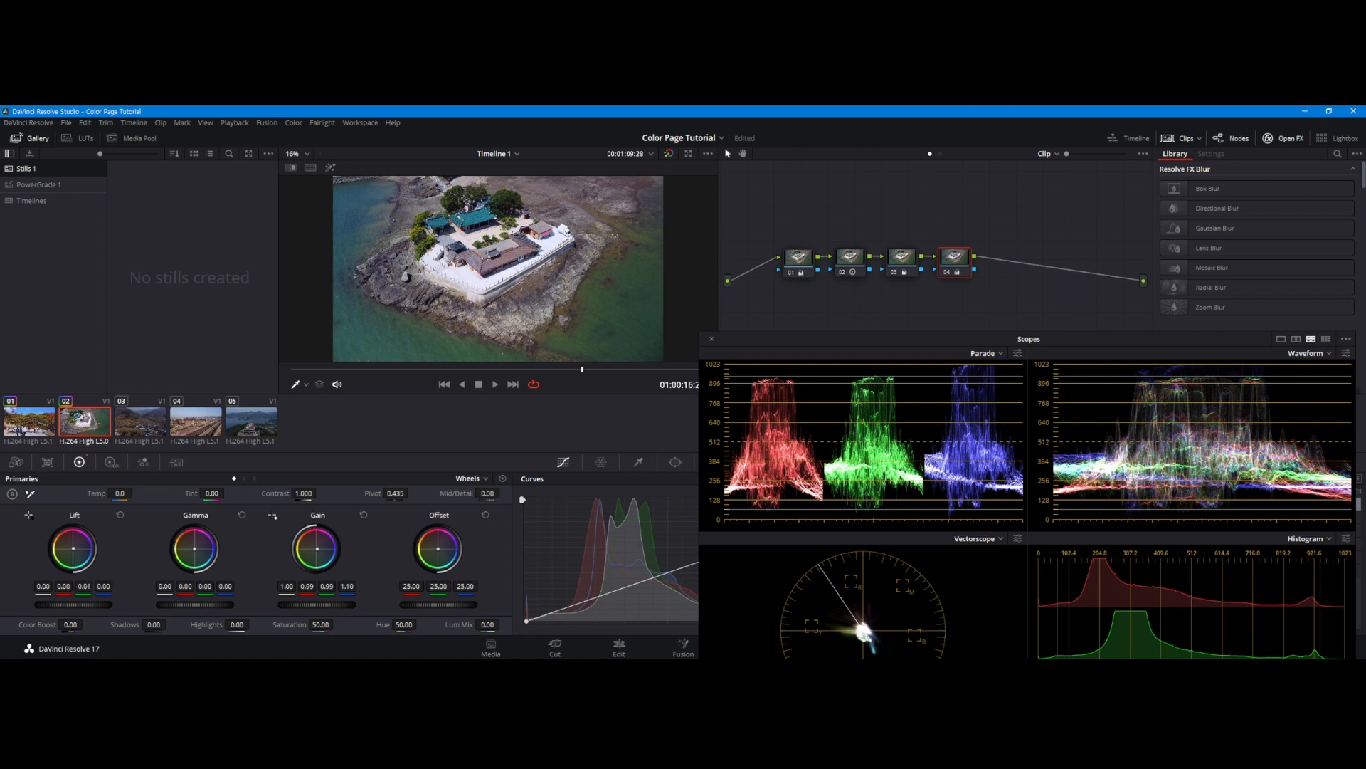
# Lower the fourth node's green Lift to -0.02 and play the second clip from its start, comparing it with the grade bypassed.
pyautogui.moveTo(83, 585); pyautogui.dragTo(80, 586)
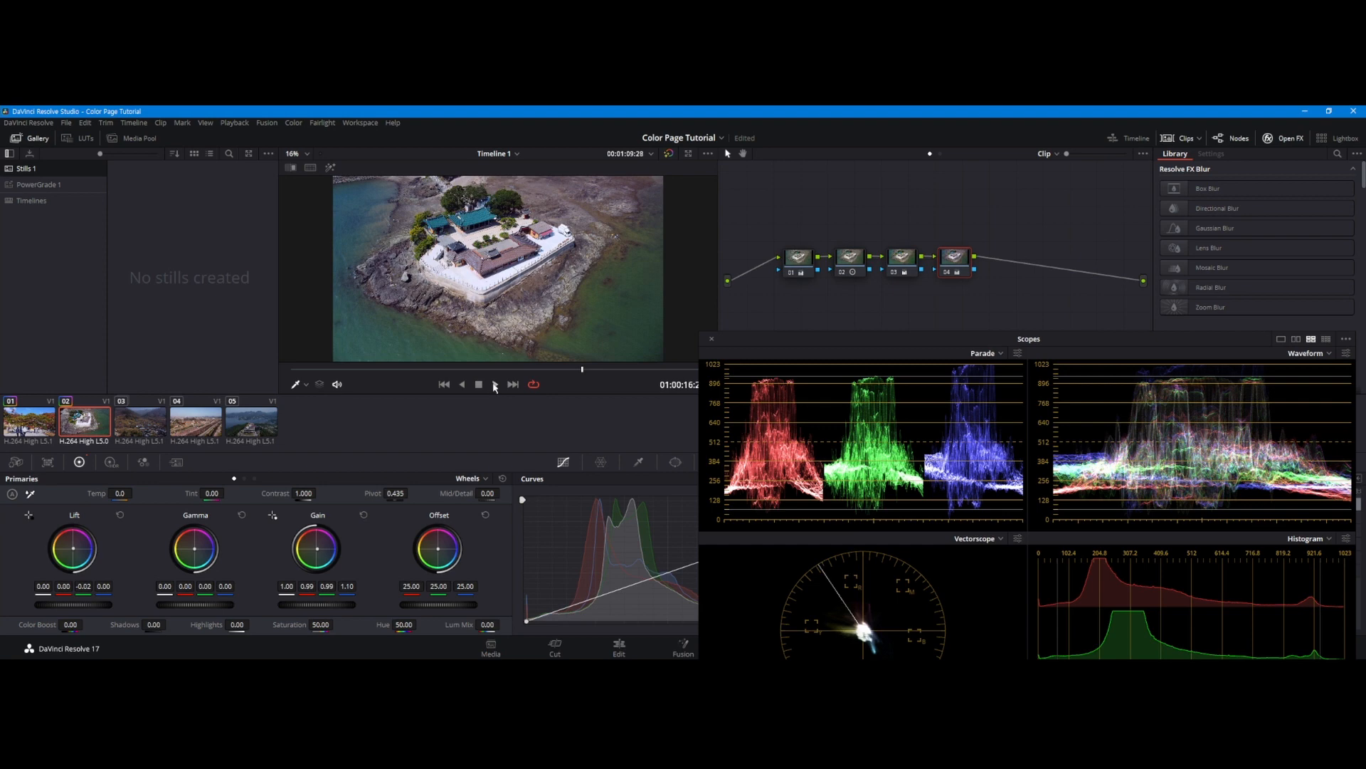
pyautogui.moveTo(502, 370); pyautogui.dragTo(261, 394)
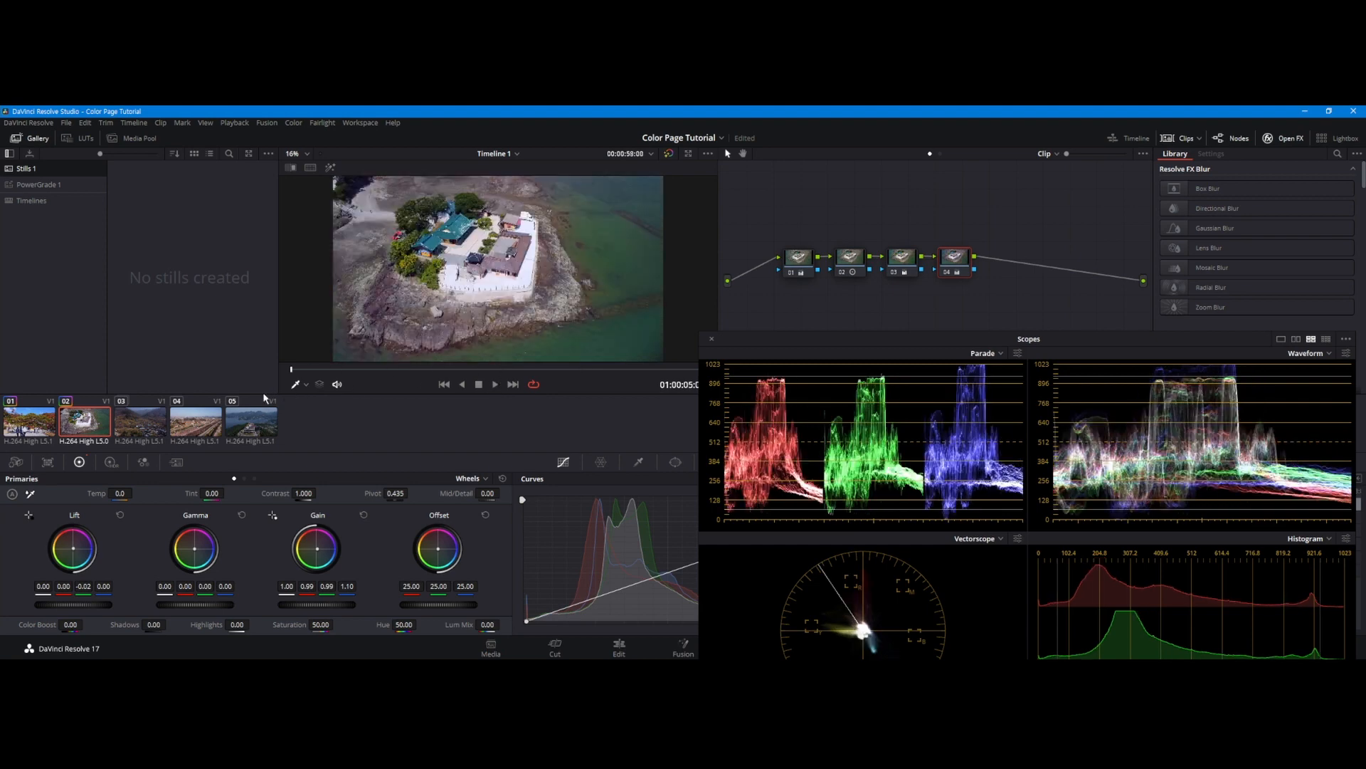
pyautogui.click(496, 384)
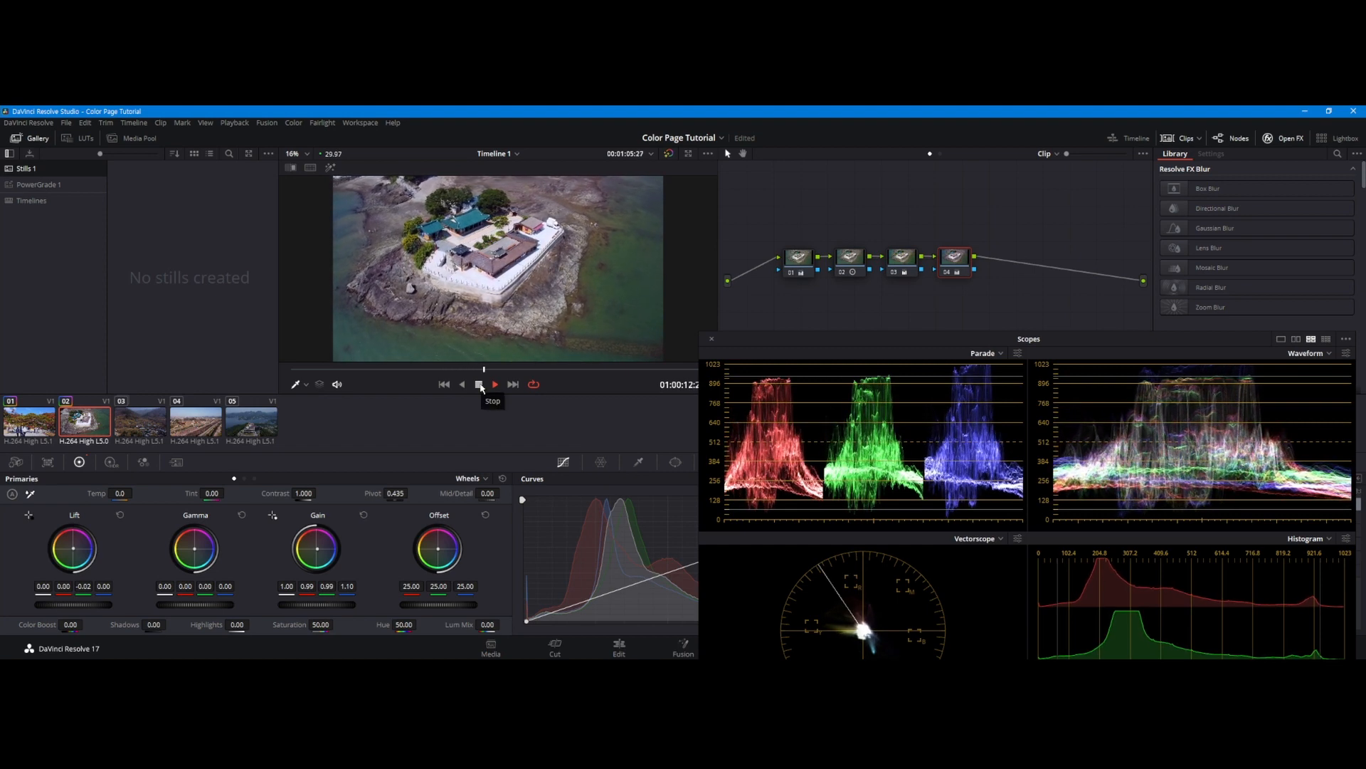
pyautogui.click(669, 154)
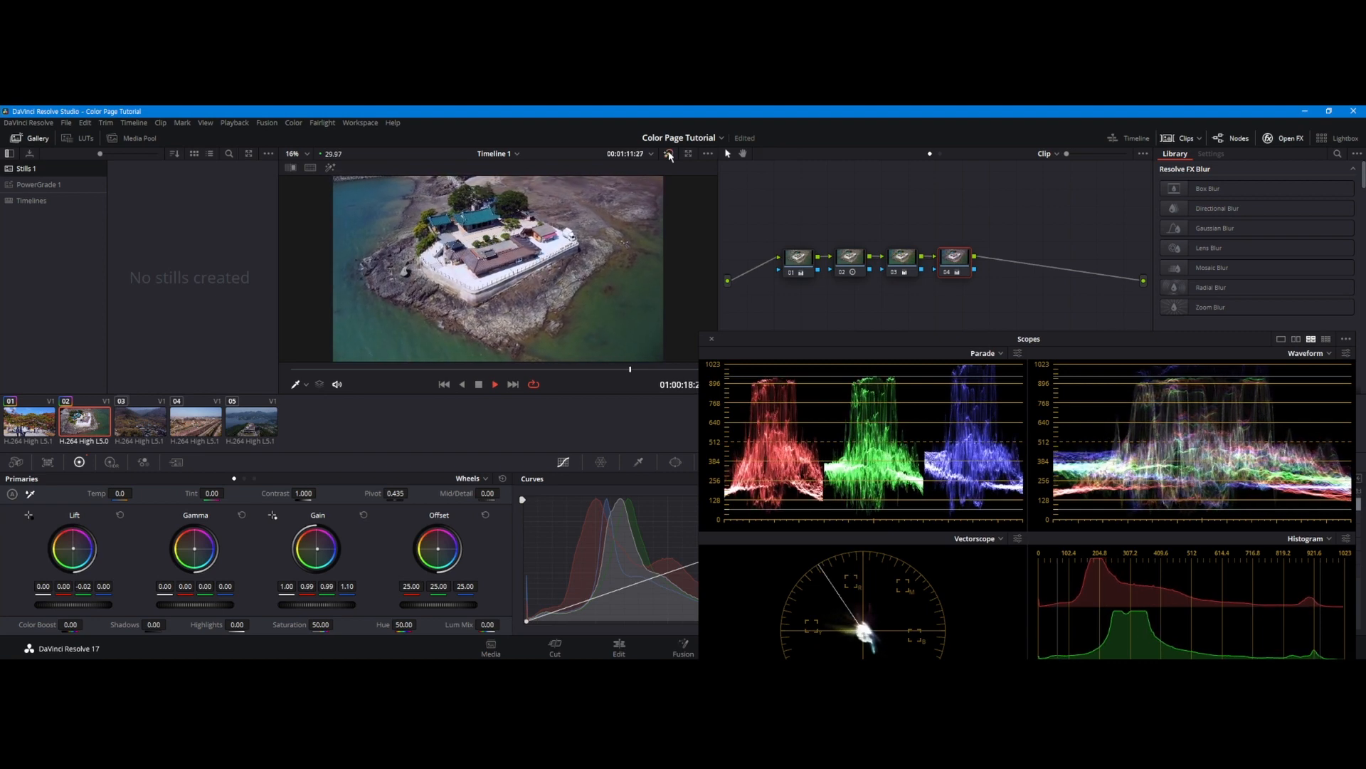
pyautogui.click(669, 154)
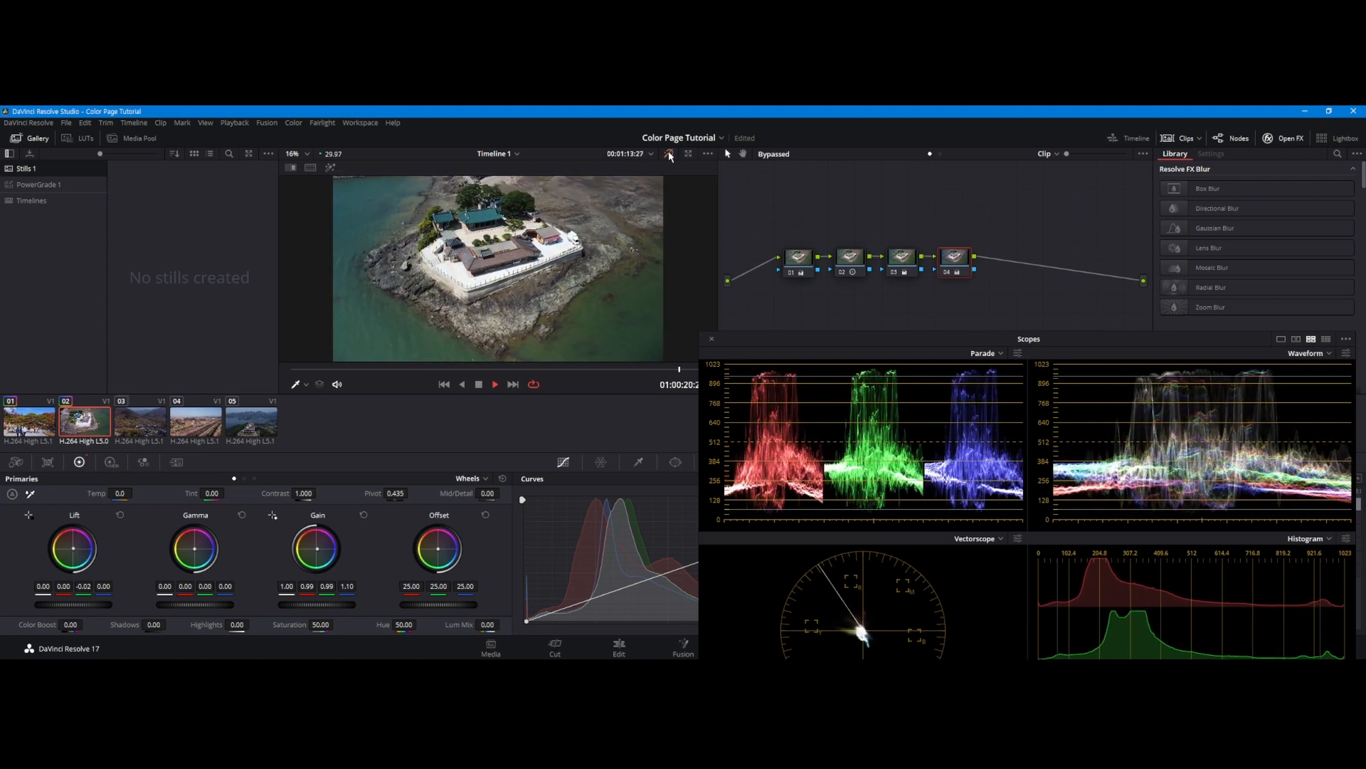
pyautogui.click(669, 154)
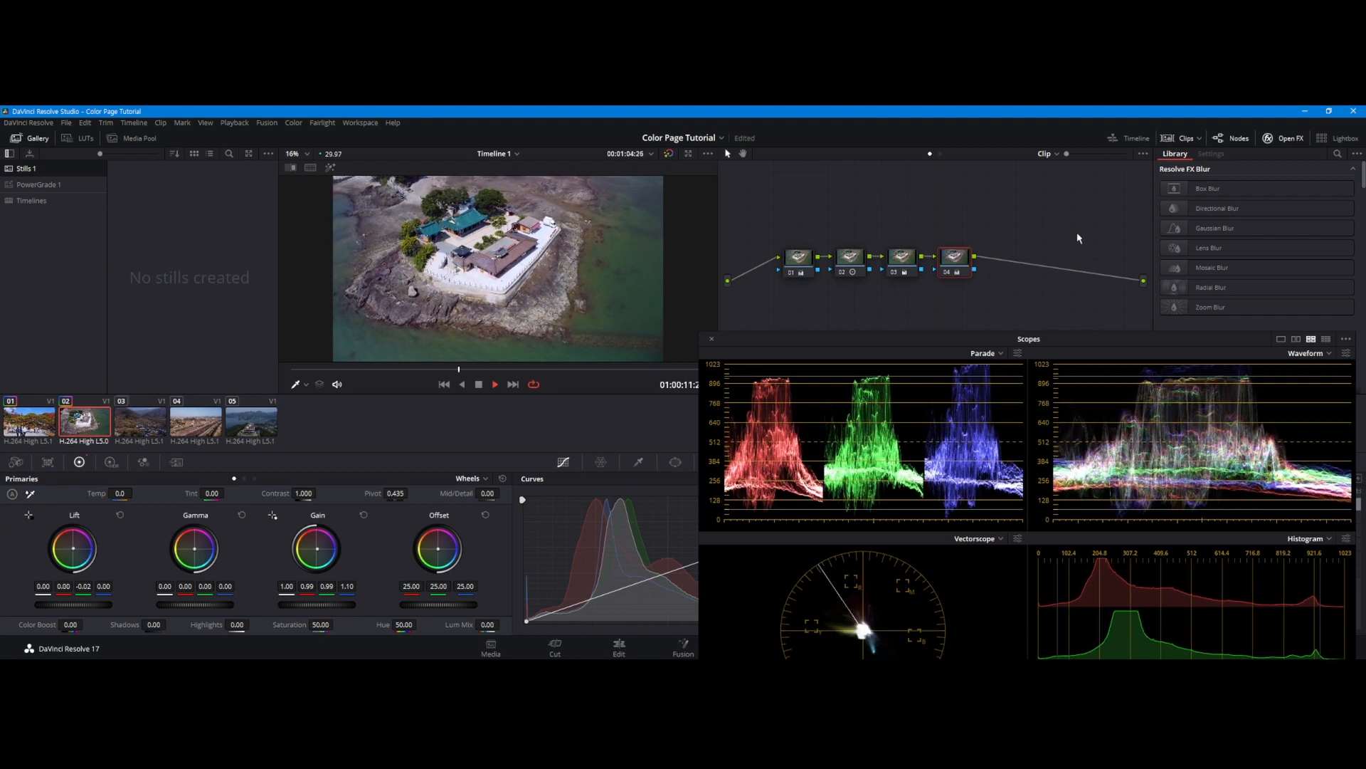
# Hide the clip thumbnails for a larger viewer, compare the playing clip with and without its grade, and show the thumbnails again.
pyautogui.click(1171, 140)
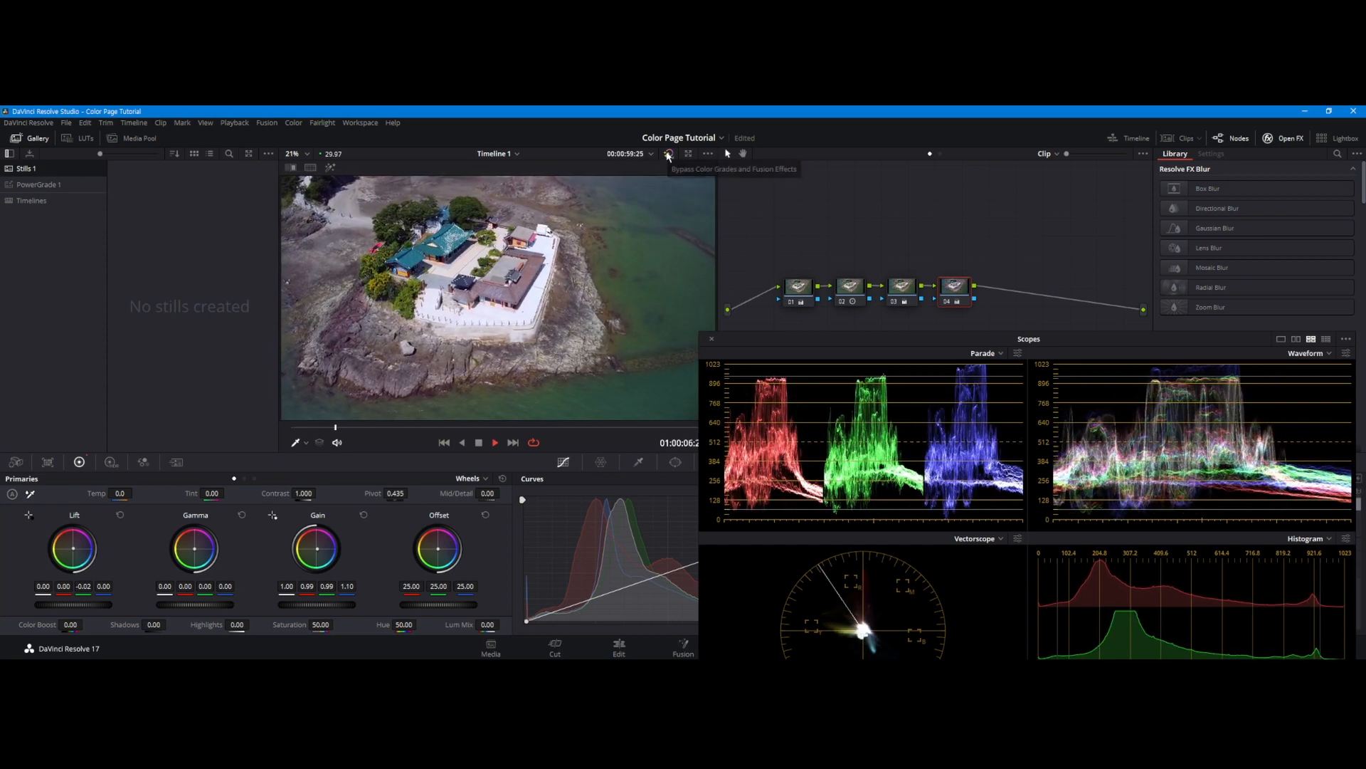
pyautogui.click(669, 155)
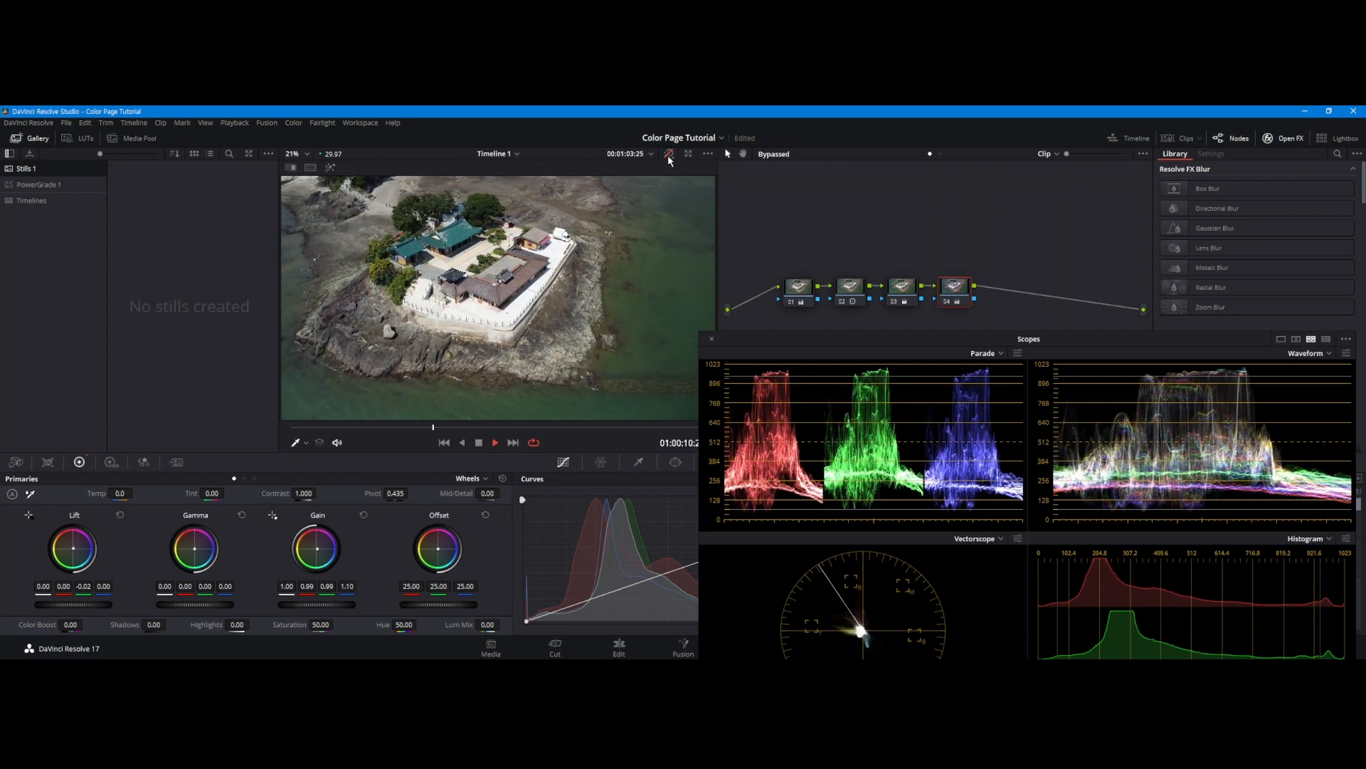
pyautogui.click(669, 155)
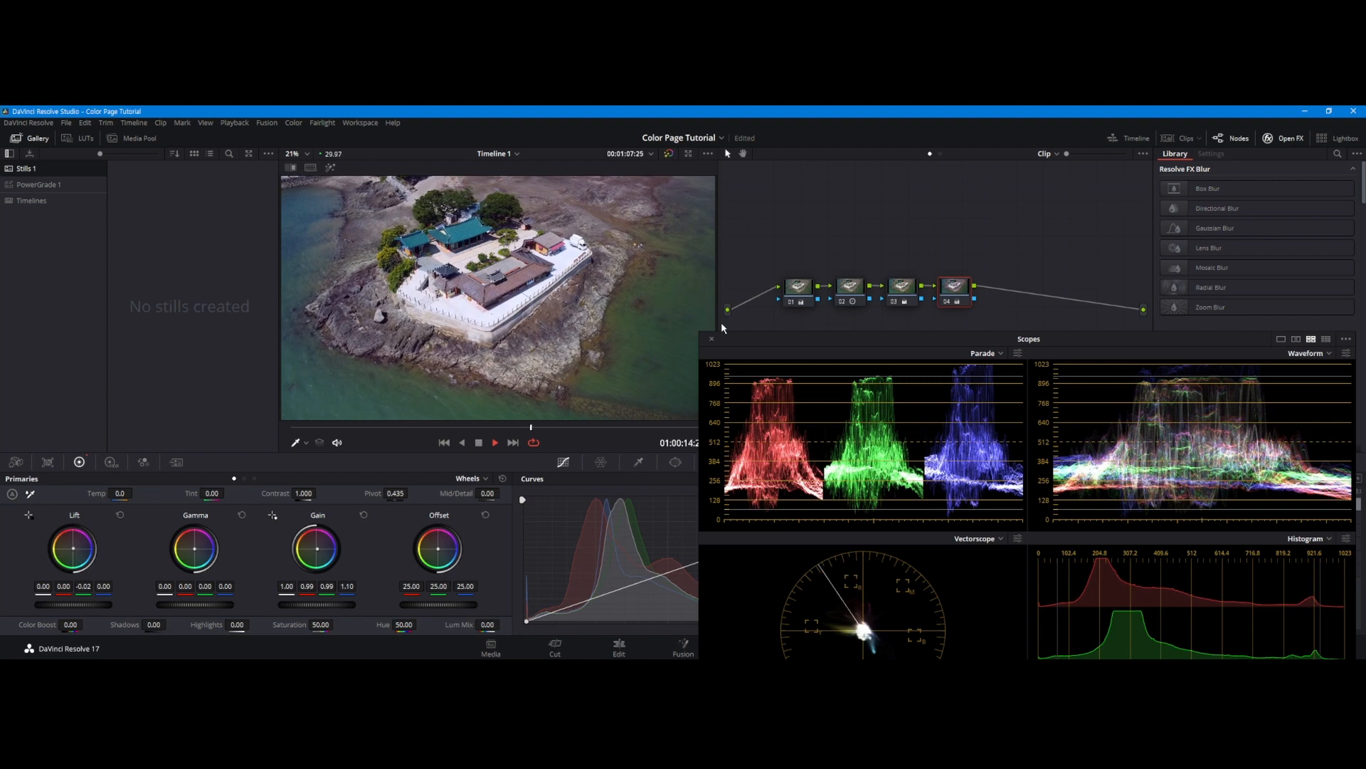
pyautogui.click(669, 154)
pyautogui.click(669, 155)
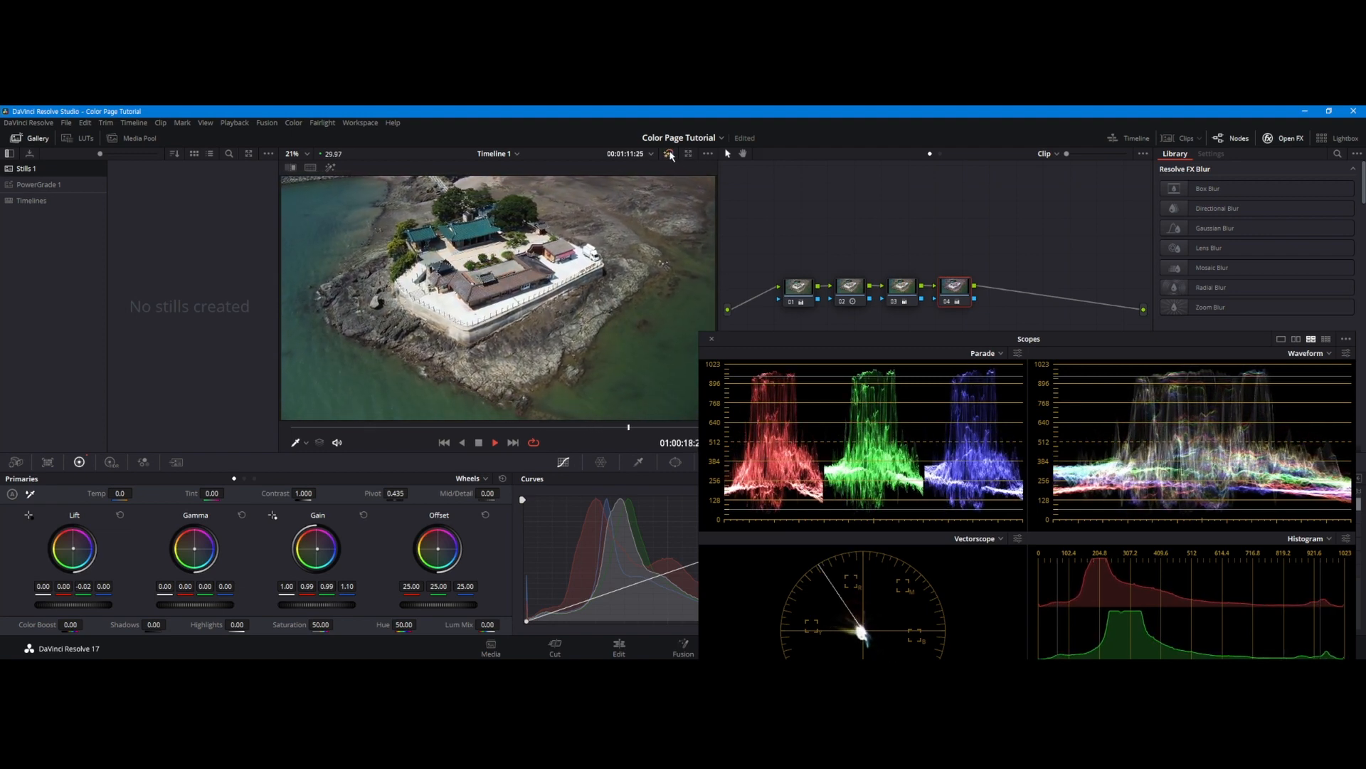
pyautogui.click(479, 442)
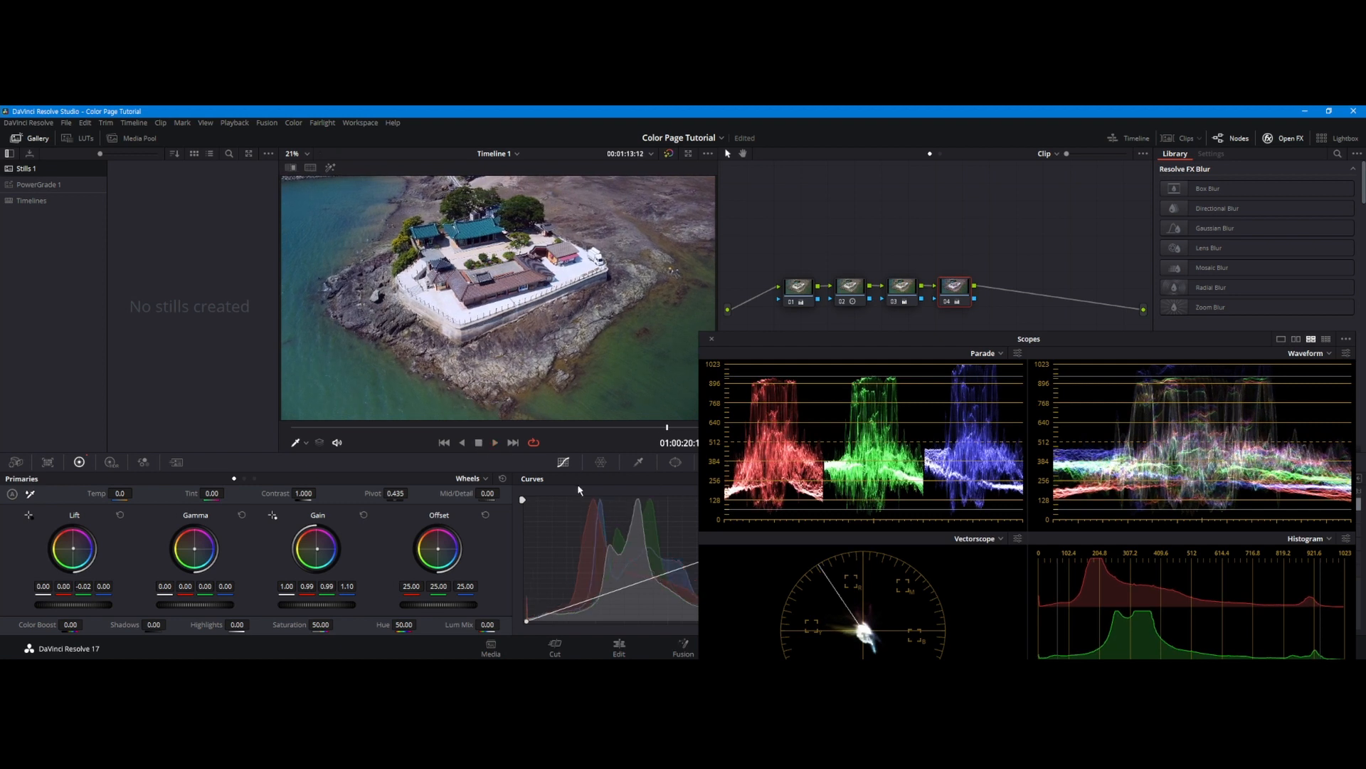
pyautogui.click(1169, 140)
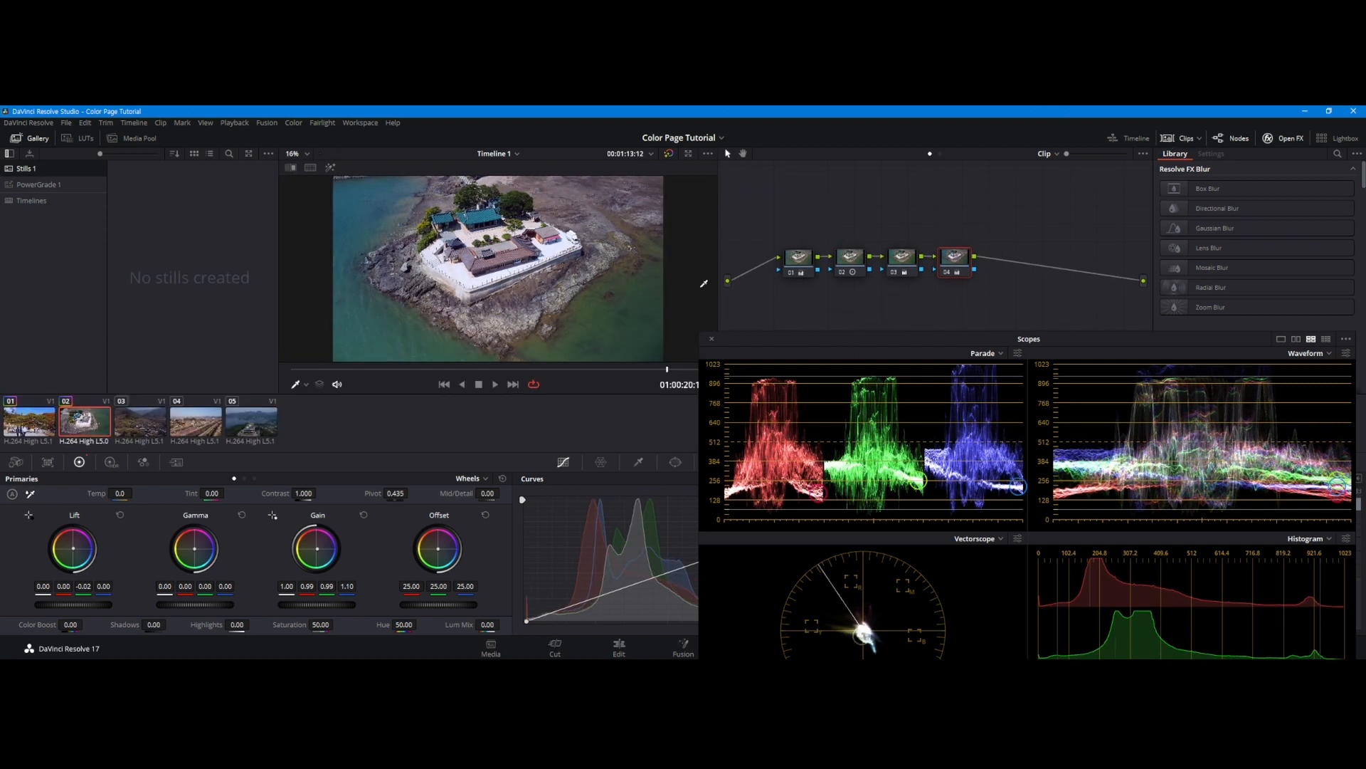
# Open the third clip for grading, move its node closer to the source input and reposition the scopes window below the node graph.
pyautogui.click(140, 425)
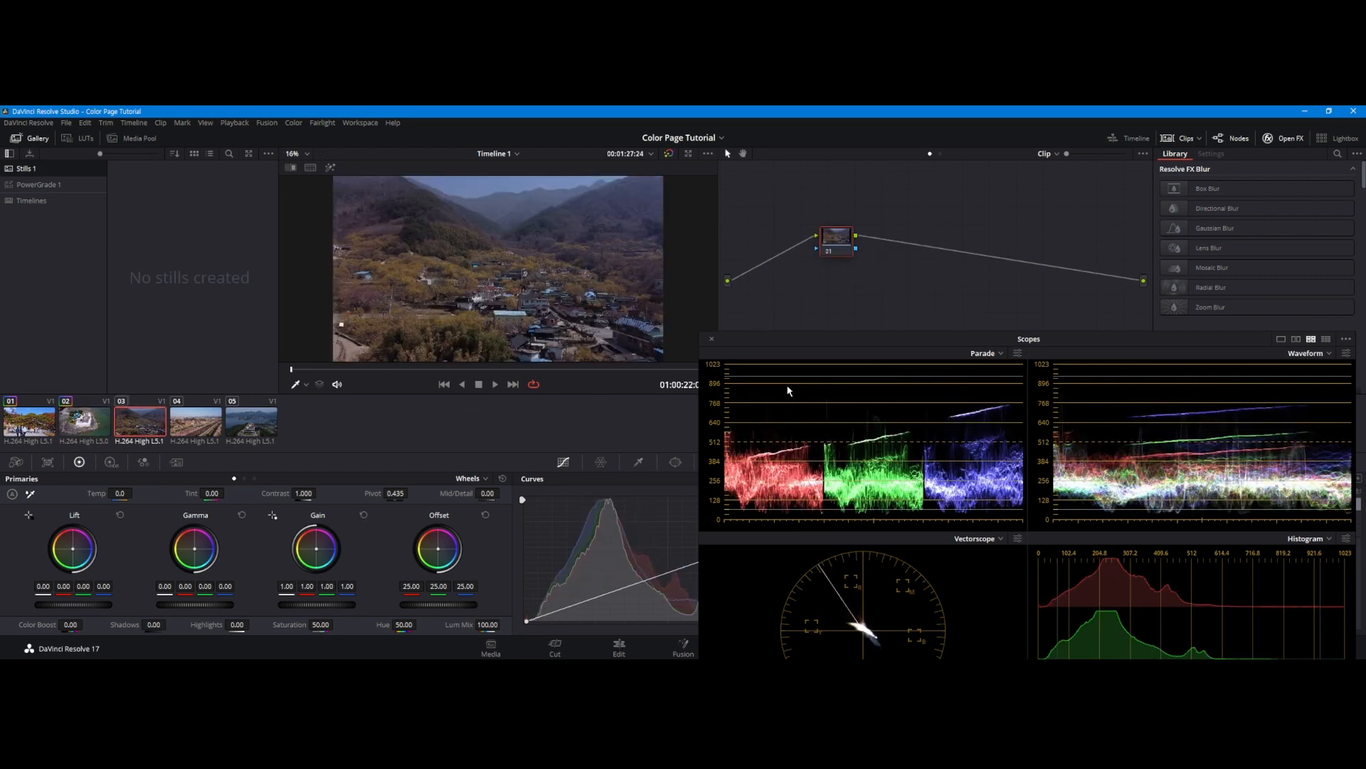
pyautogui.moveTo(811, 345)
pyautogui.mouseDown()
pyautogui.moveTo(880, 348)
pyautogui.moveTo(863, 308)
pyautogui.moveTo(833, 349)
pyautogui.mouseUp()
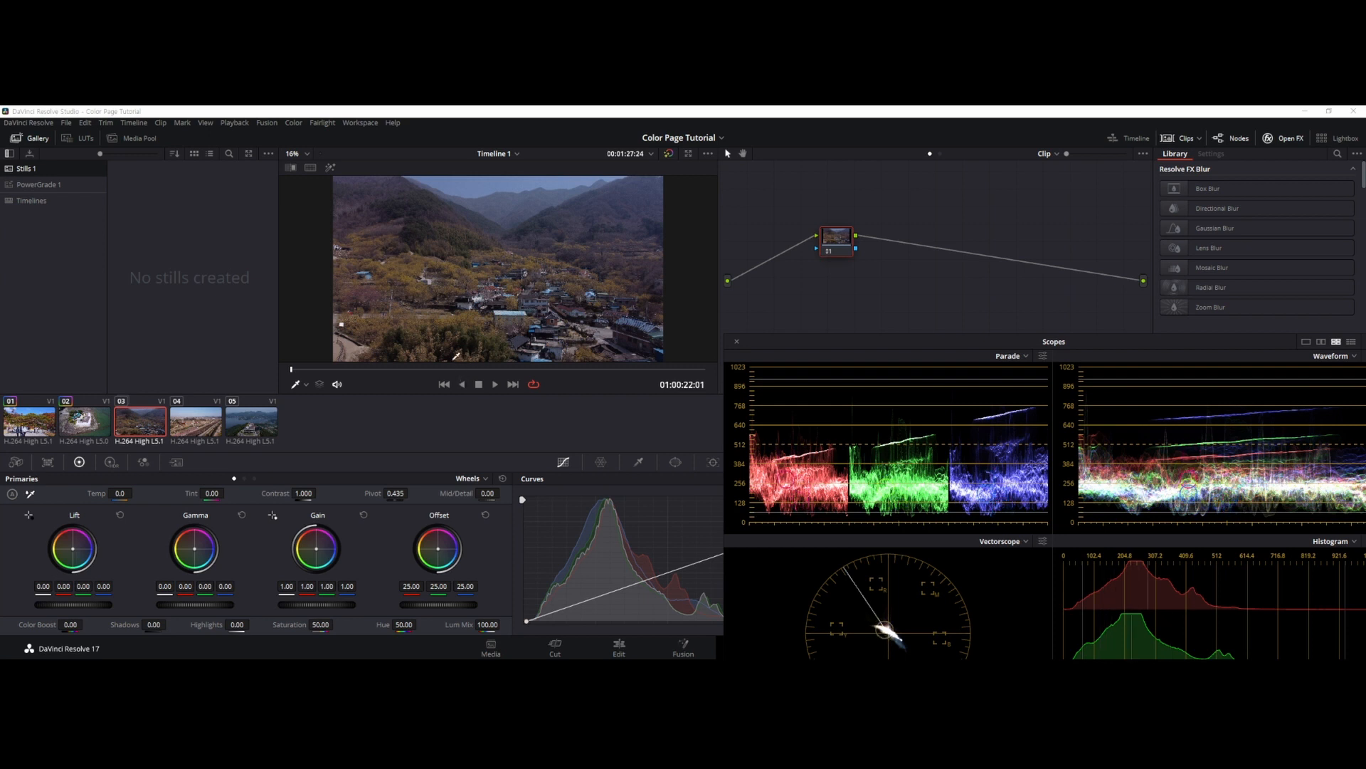
pyautogui.moveTo(830, 245); pyautogui.dragTo(788, 264)
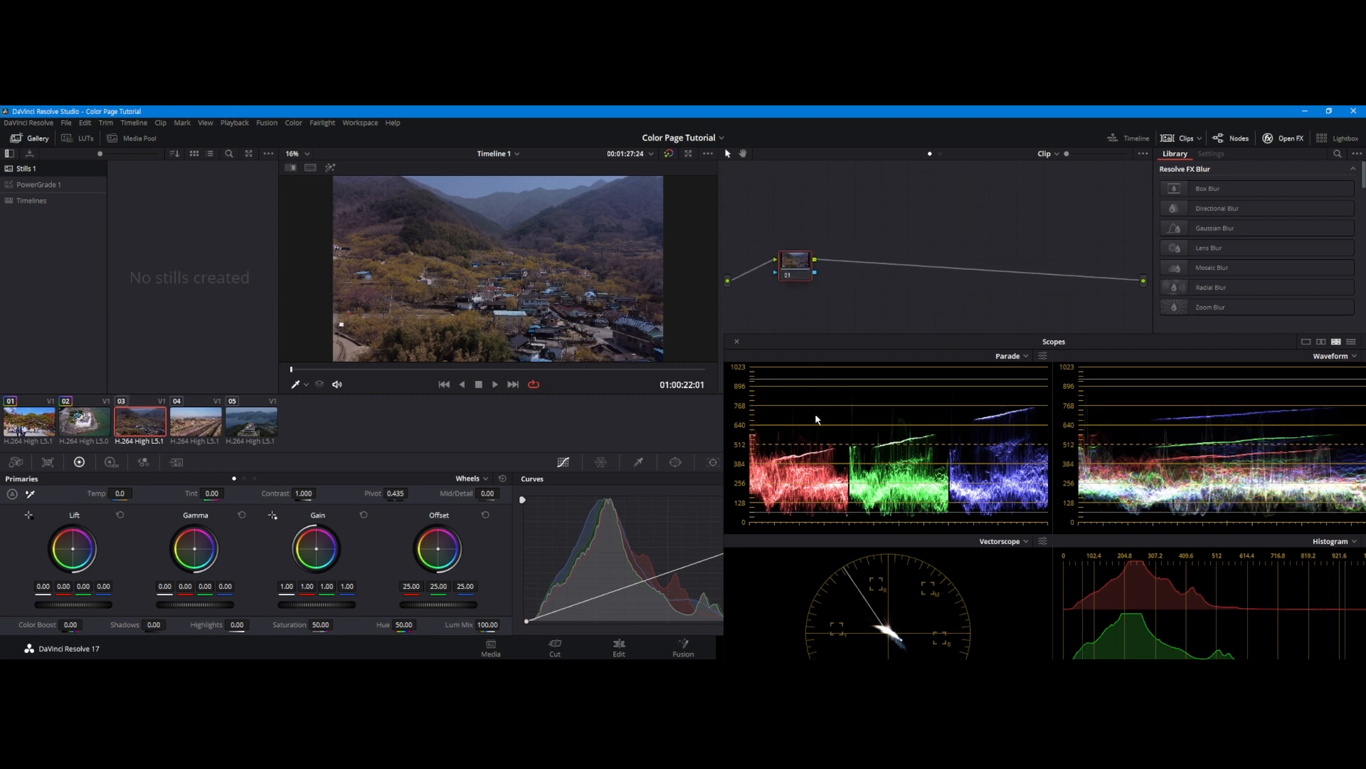
pyautogui.moveTo(960, 341); pyautogui.dragTo(961, 331)
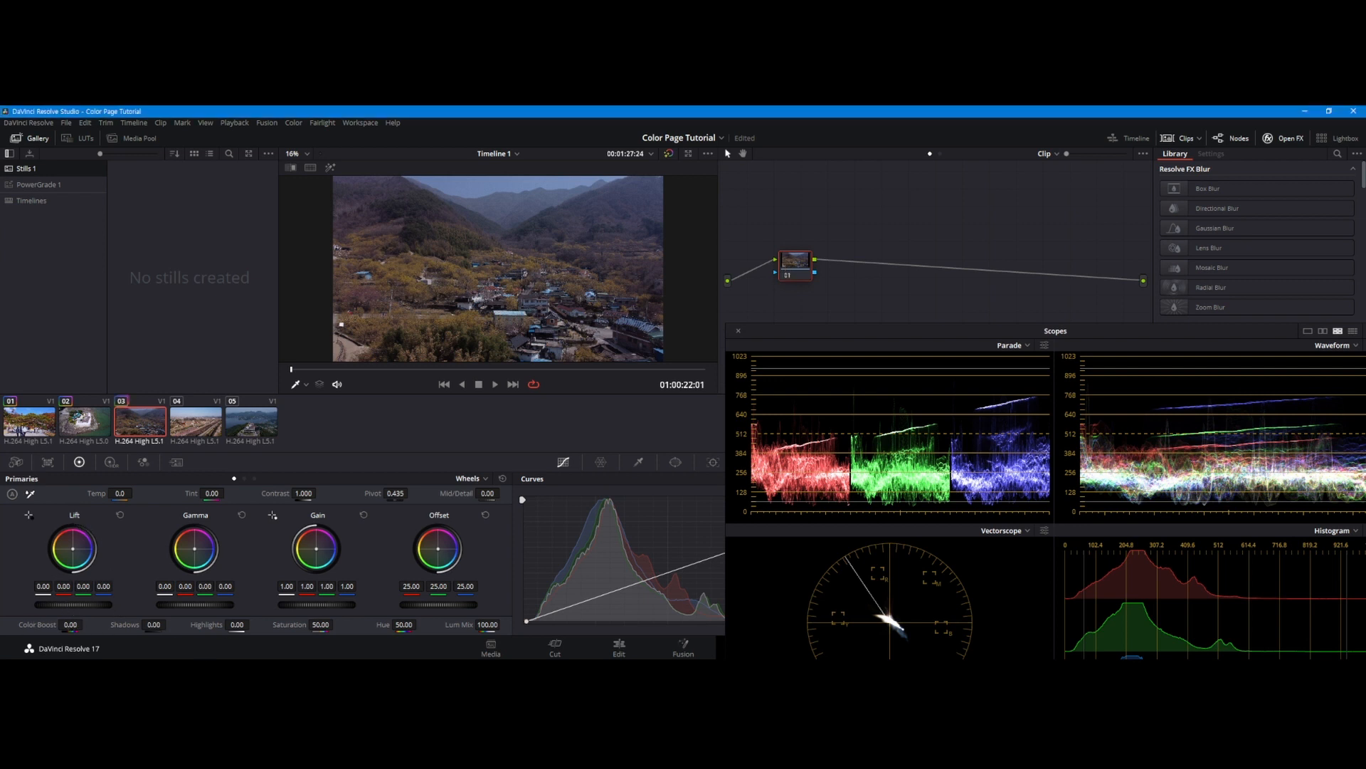
# Brighten the third clip's first node with Lift at 0.02, Gain at 1.22 and Gamma at 0.04.
pyautogui.moveTo(73, 604); pyautogui.dragTo(83, 604)
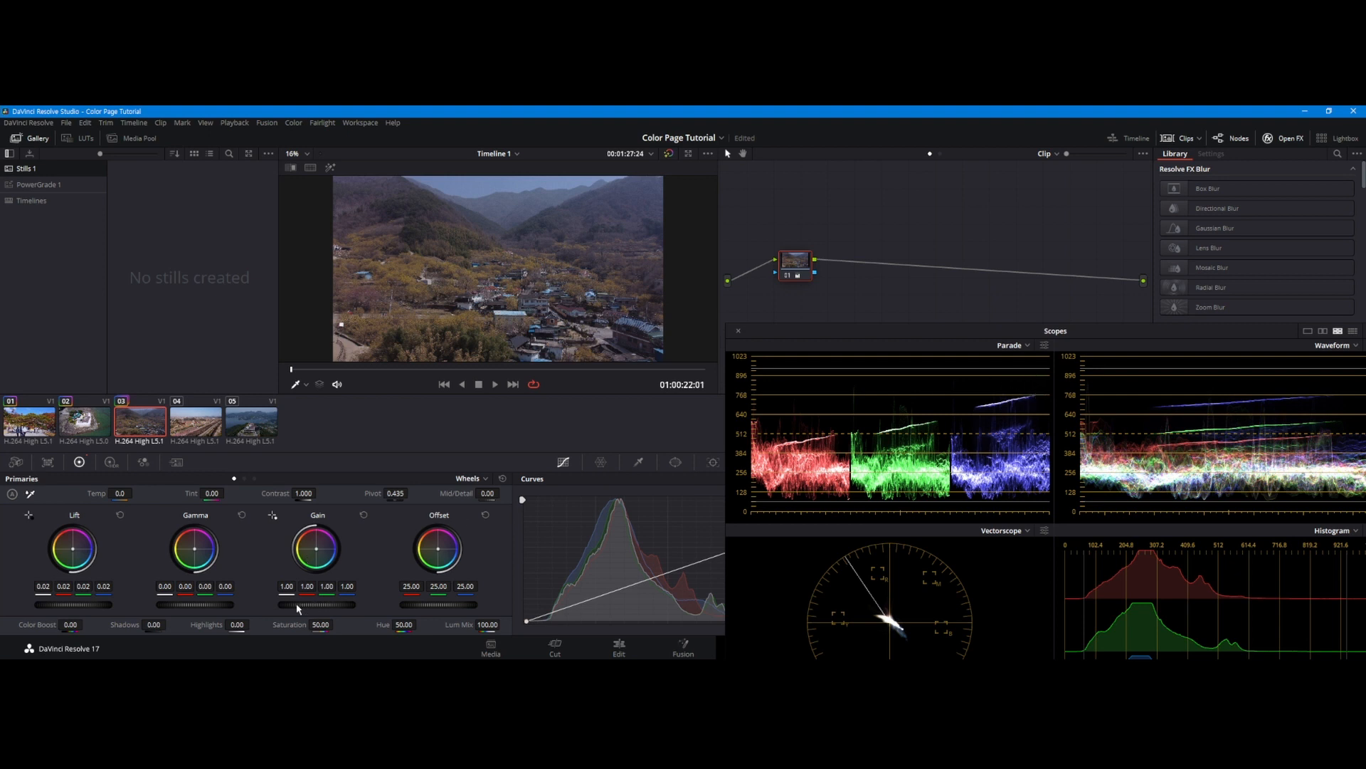
pyautogui.moveTo(297, 607); pyautogui.dragTo(438, 607)
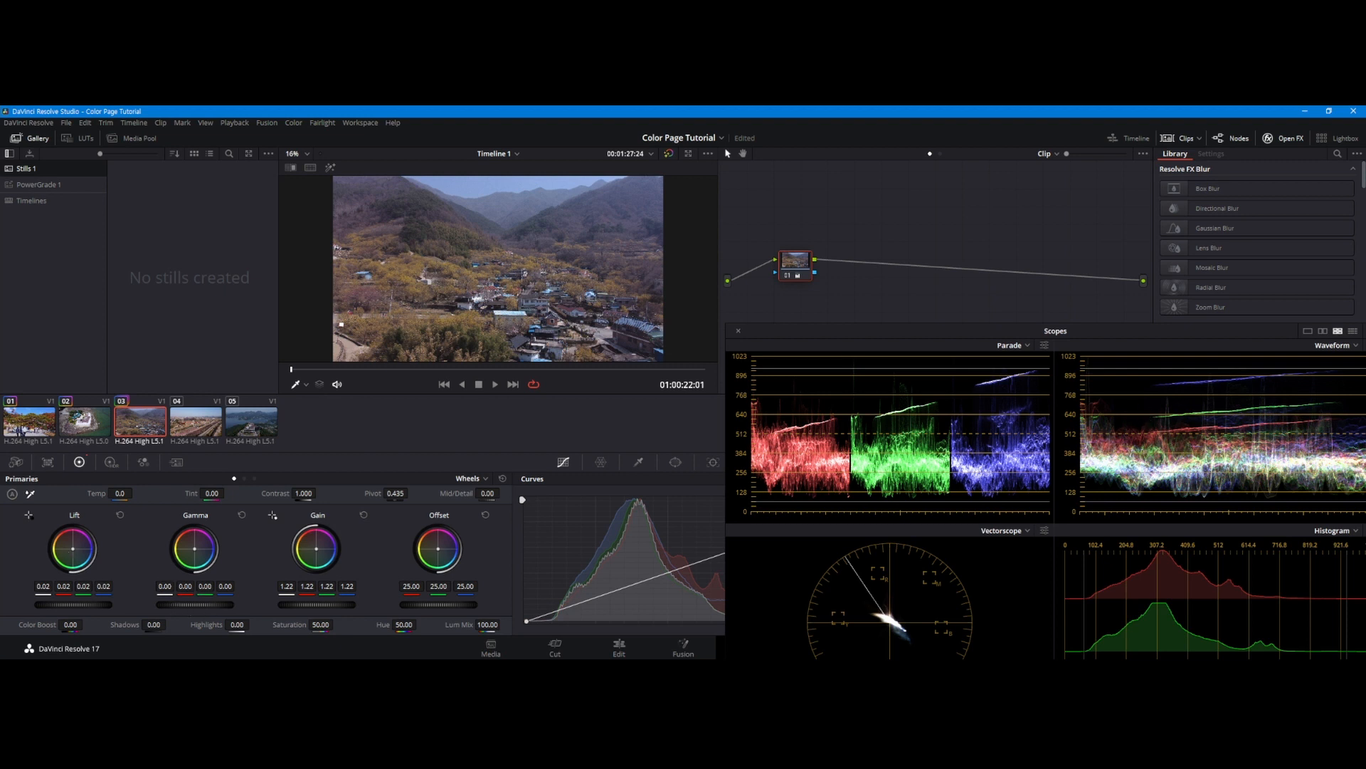
pyautogui.moveTo(194, 605); pyautogui.dragTo(200, 605)
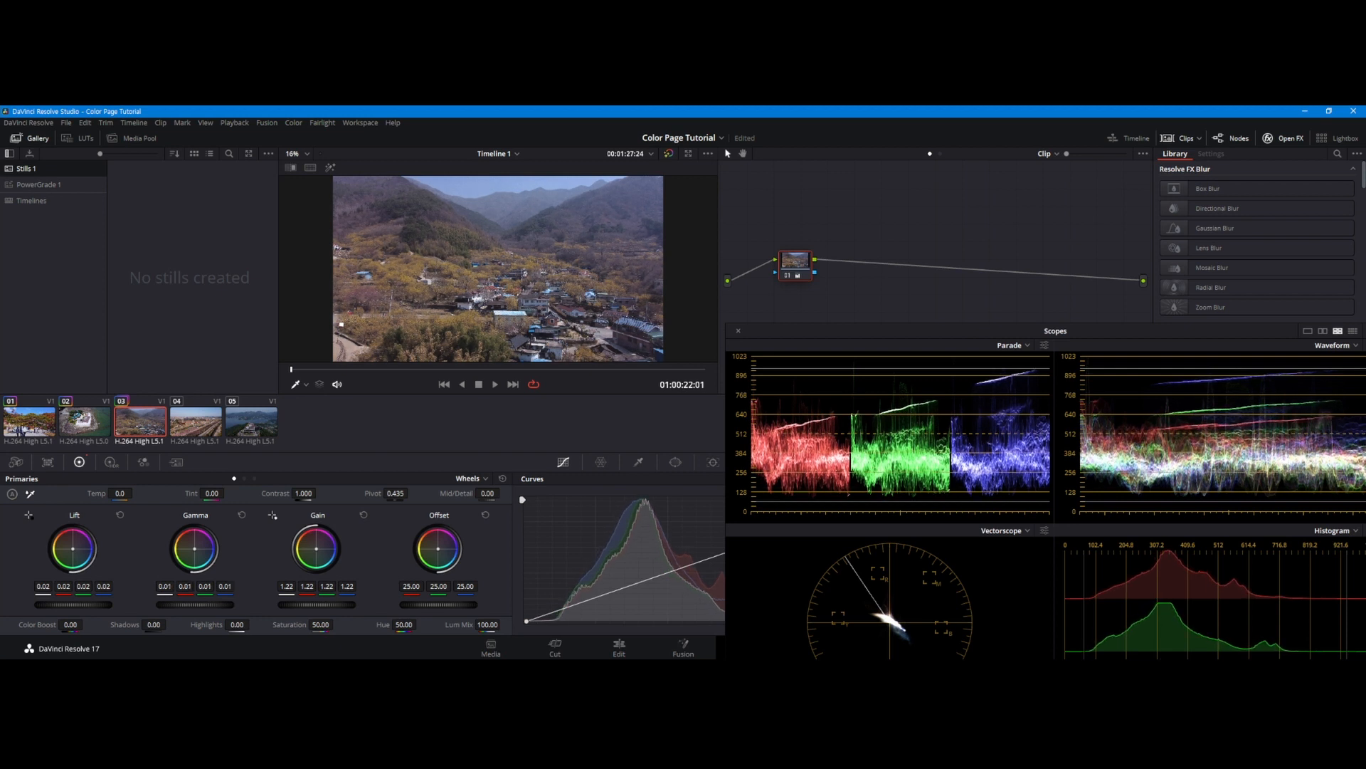
pyautogui.moveTo(200, 605); pyautogui.dragTo(203, 605)
pyautogui.moveTo(194, 603); pyautogui.dragTo(199, 604)
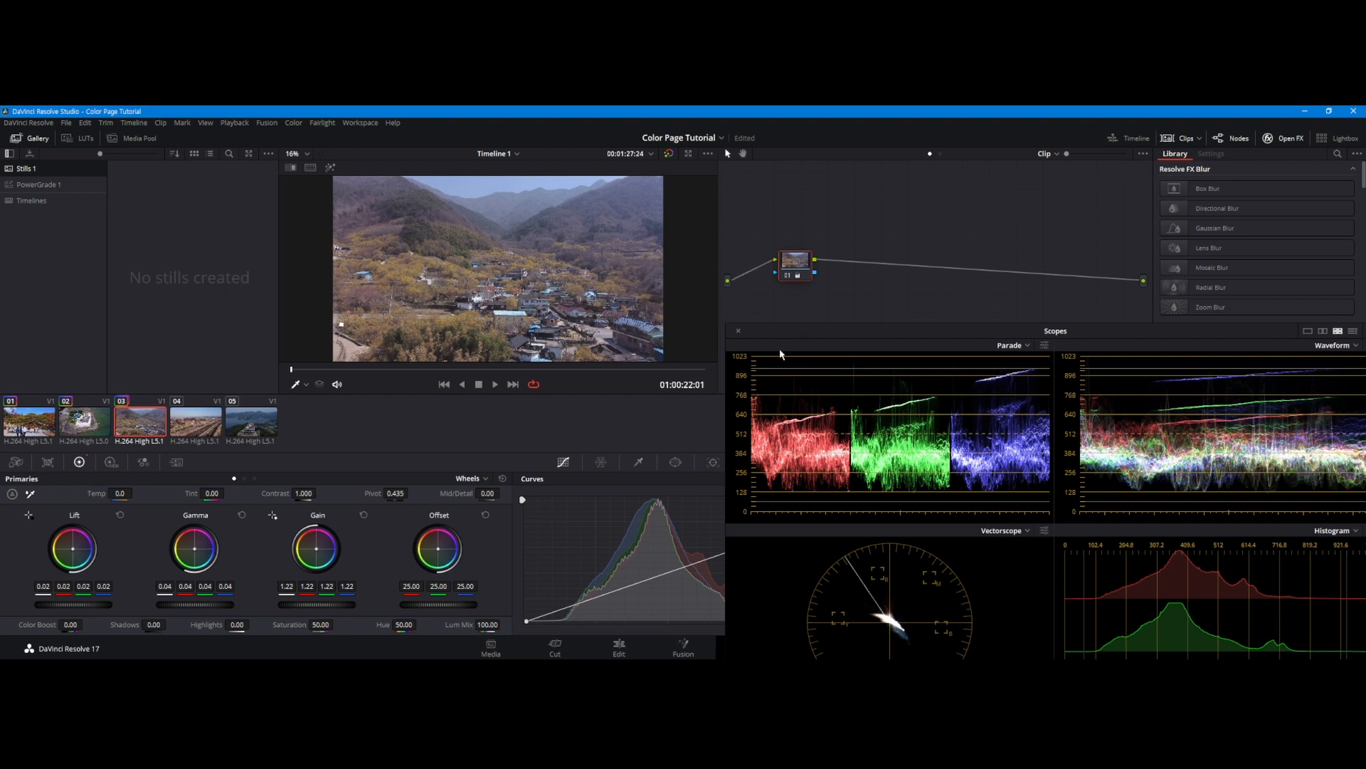
# Add a serial node after the third clip's first node and set its Contrast to 1.302 and Pivot to 0.283.
pyautogui.hotkey('alt', 's')
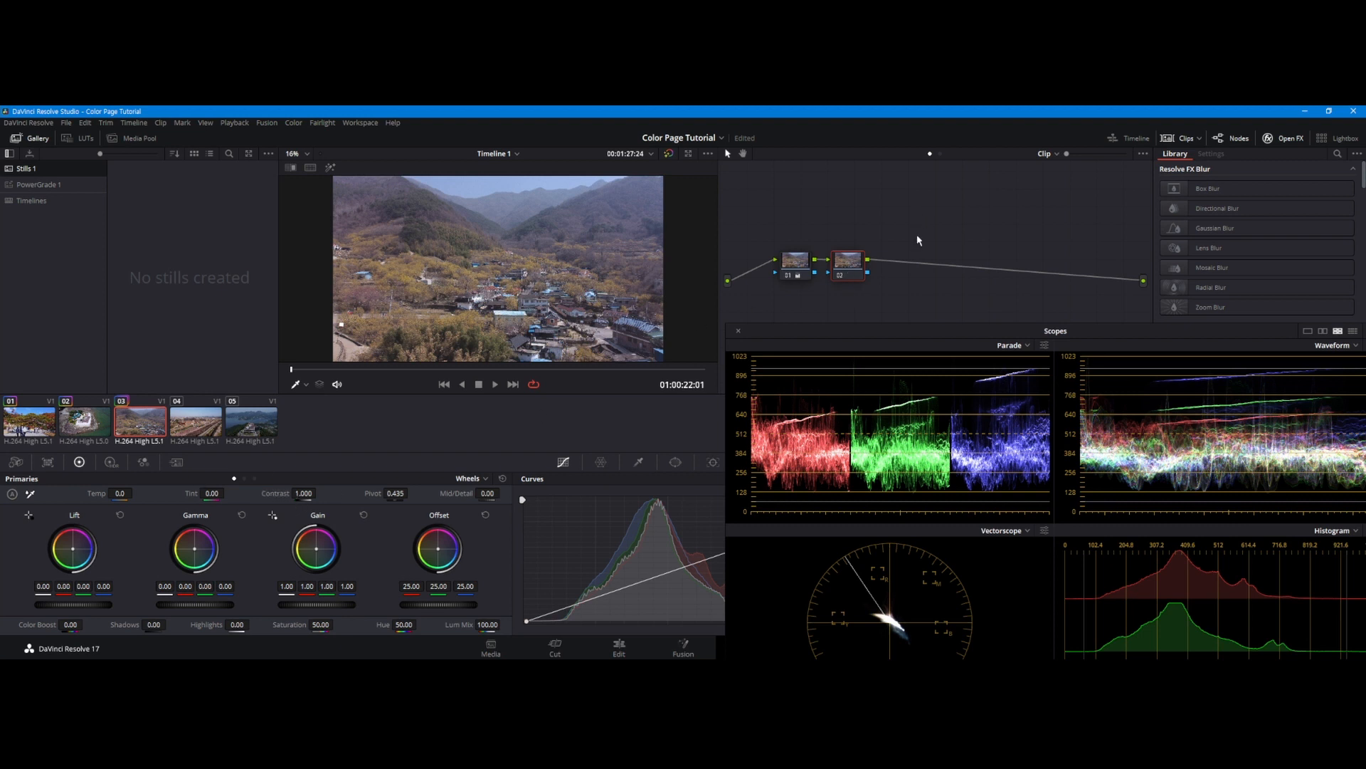
pyautogui.moveTo(274, 491); pyautogui.dragTo(319, 491)
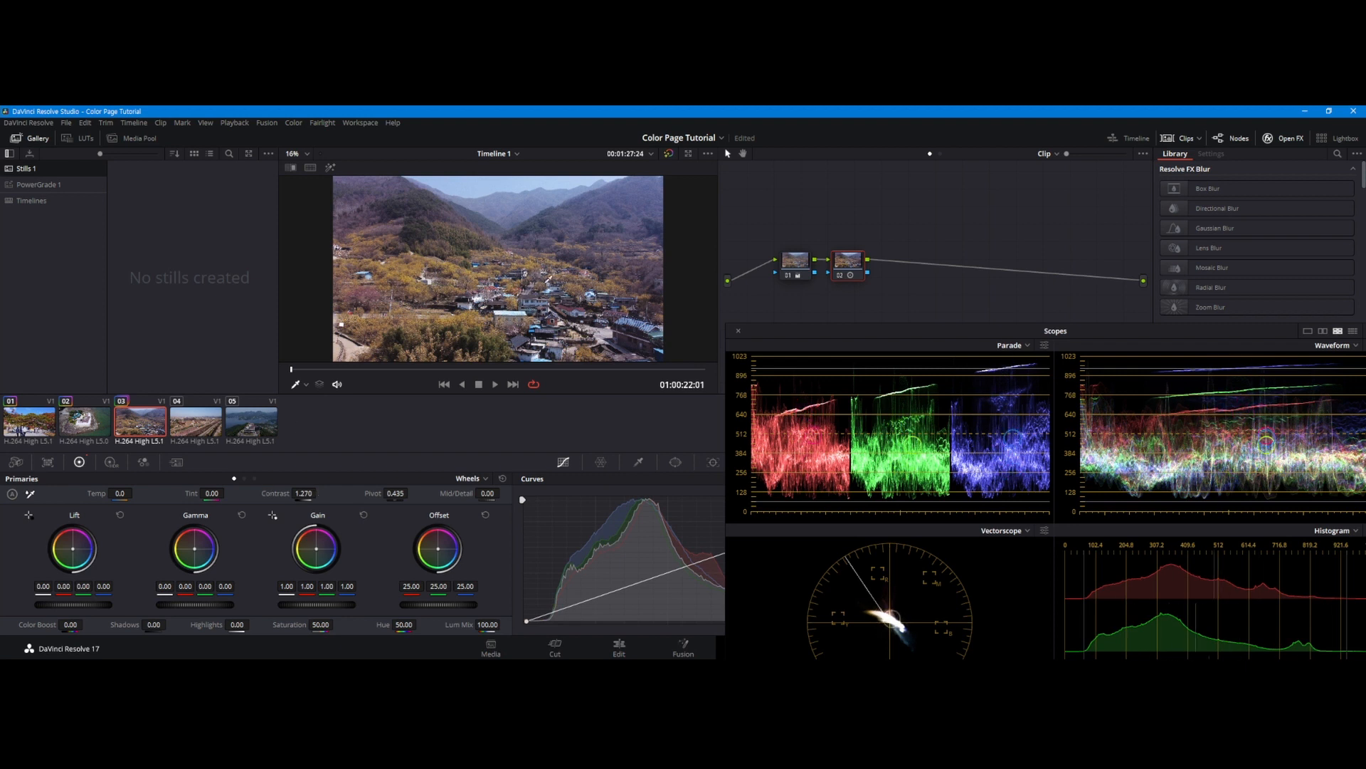
pyautogui.moveTo(277, 492); pyautogui.dragTo(320, 492)
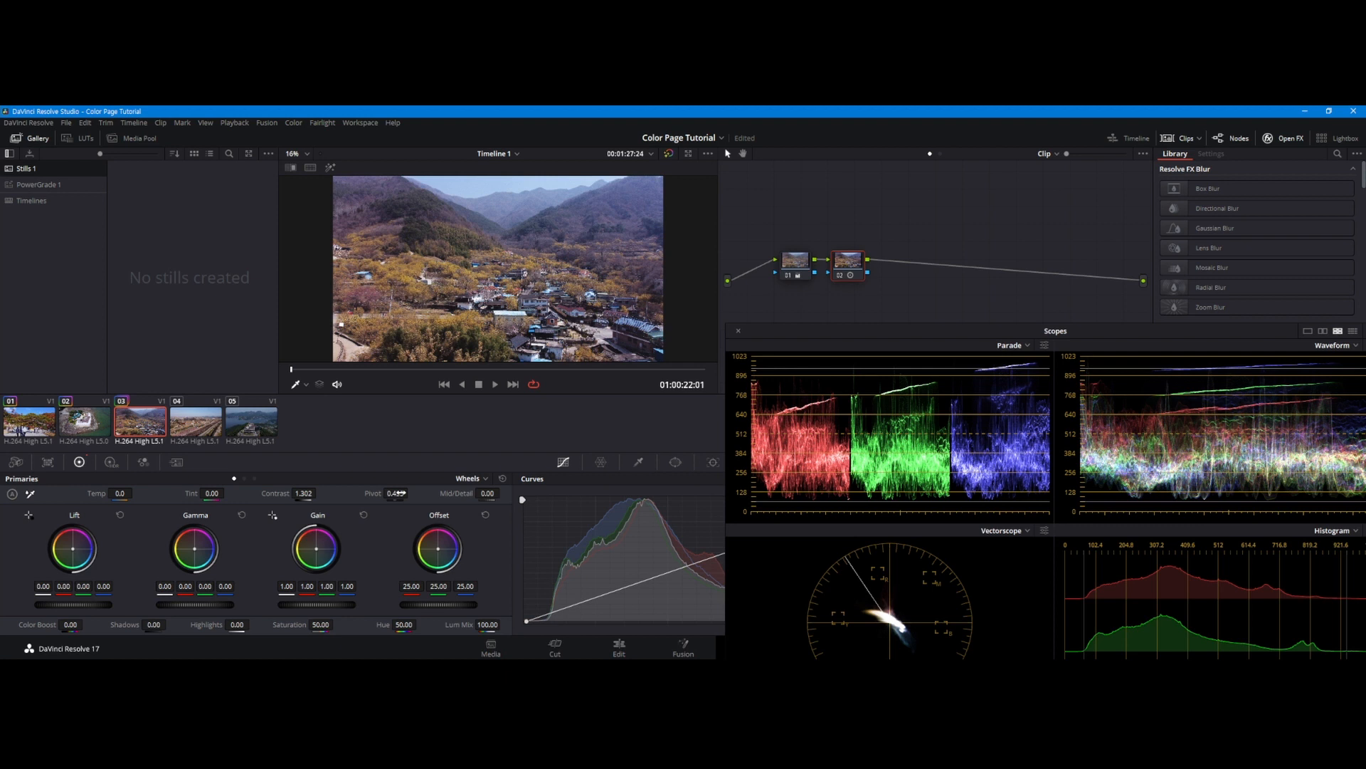
pyautogui.moveTo(404, 492); pyautogui.dragTo(408, 493)
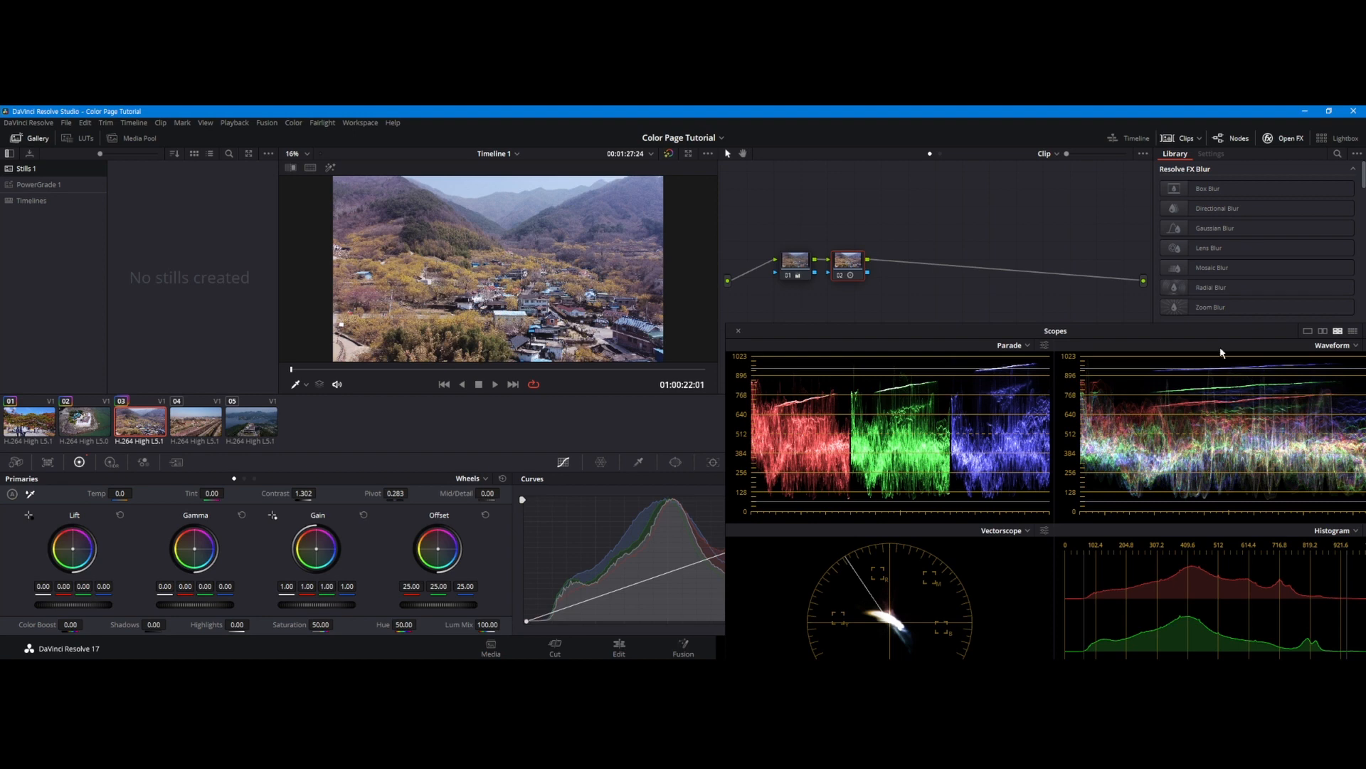
# Examine the color tint of the mountain slopes up close in the viewer against the full set of scopes.
pyautogui.moveTo(1190, 330); pyautogui.dragTo(1167, 286)
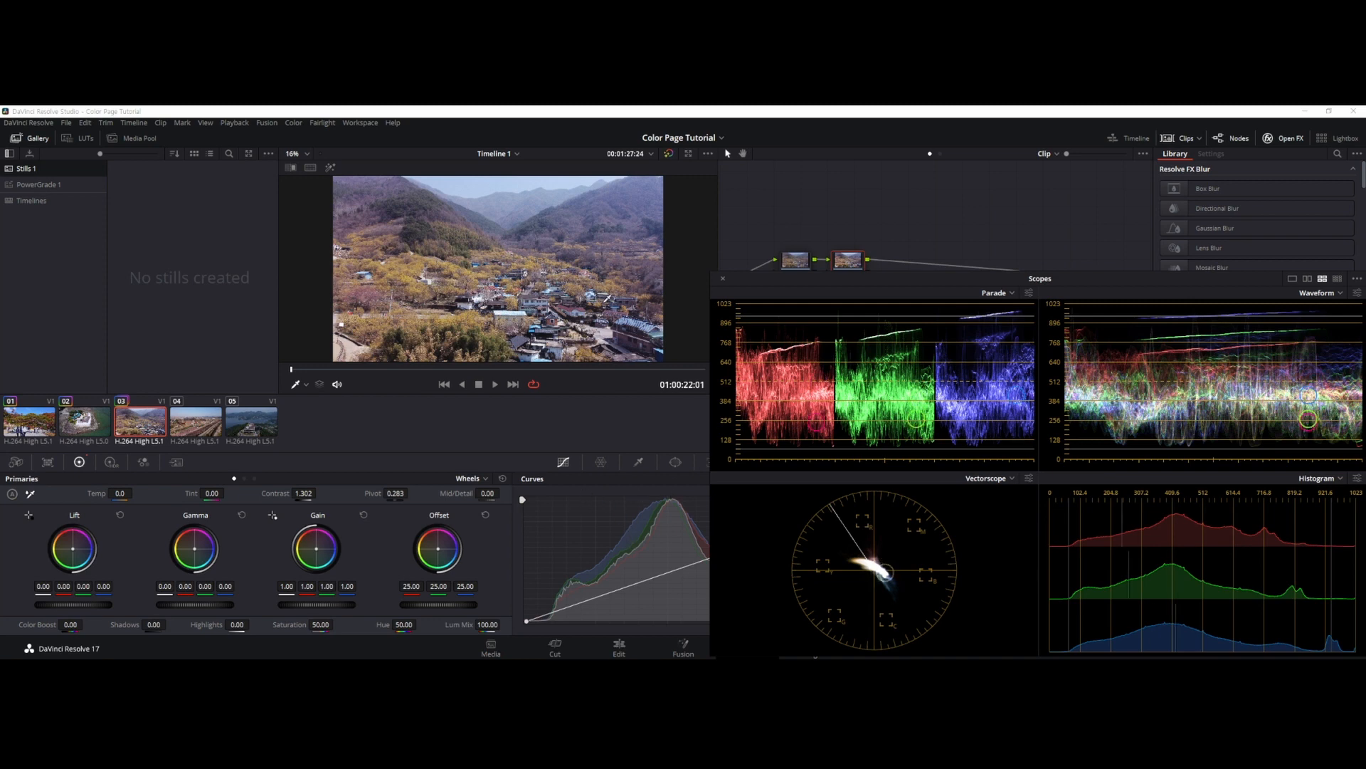
pyautogui.scroll(2, 635, 223)
pyautogui.scroll(2, 636, 223)
pyautogui.moveTo(649, 205); pyautogui.dragTo(547, 271)
pyautogui.scroll(4, 547, 272)
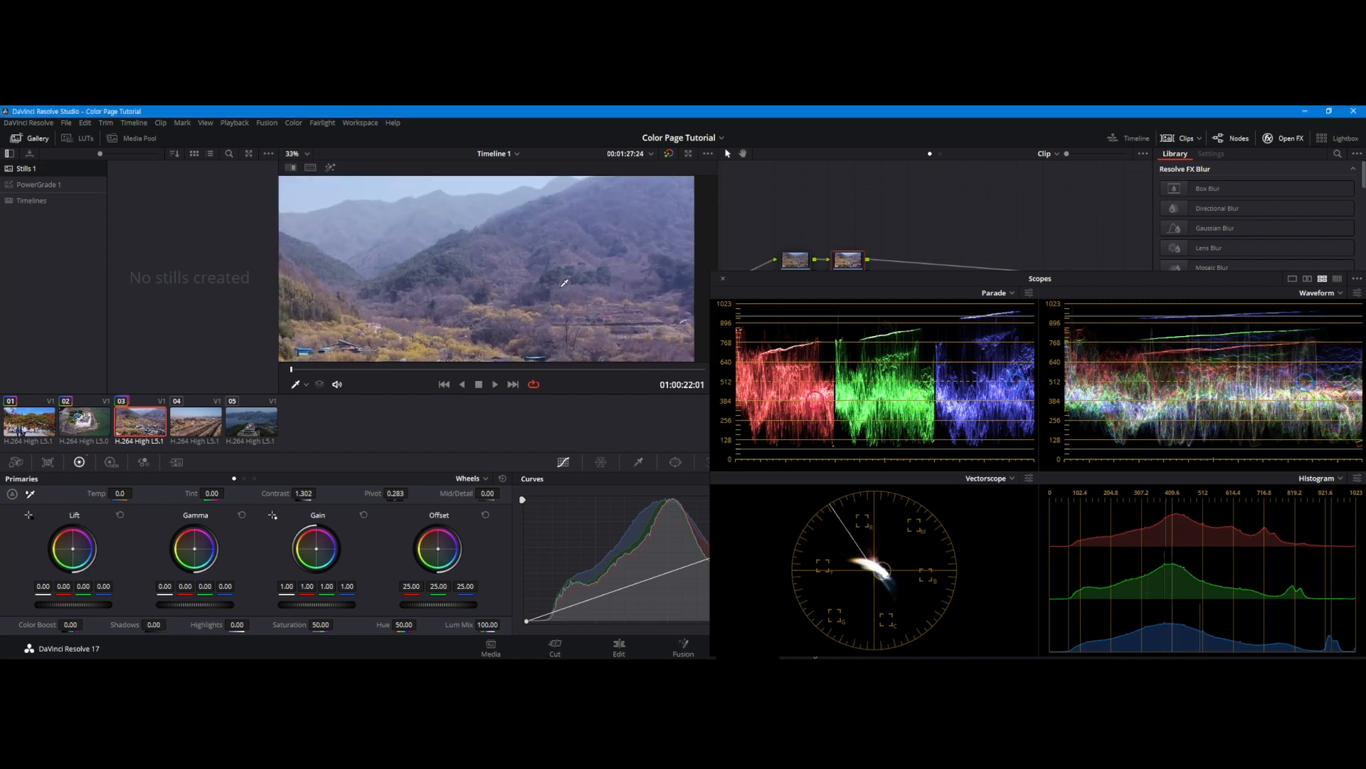
pyautogui.scroll(1, 564, 283)
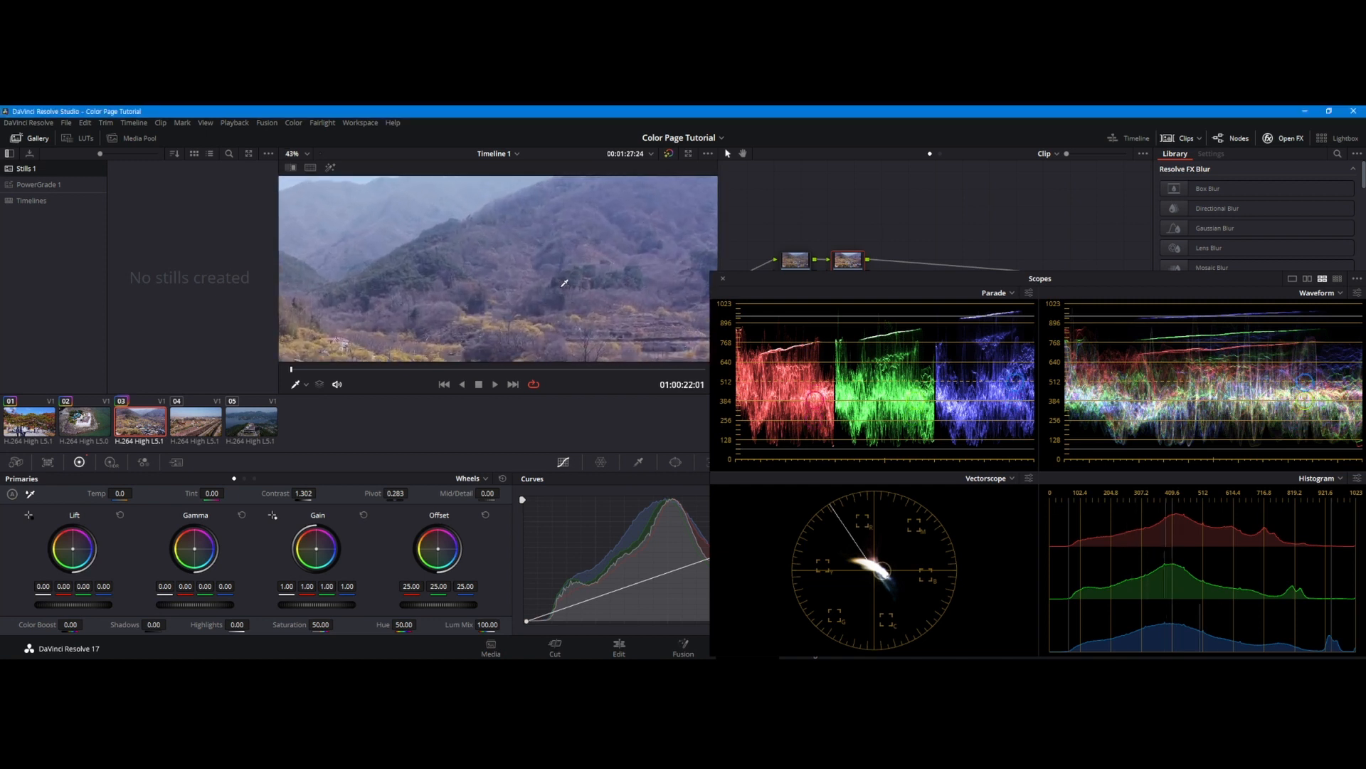
pyautogui.scroll(-3, 565, 282)
pyautogui.scroll(-1, 562, 281)
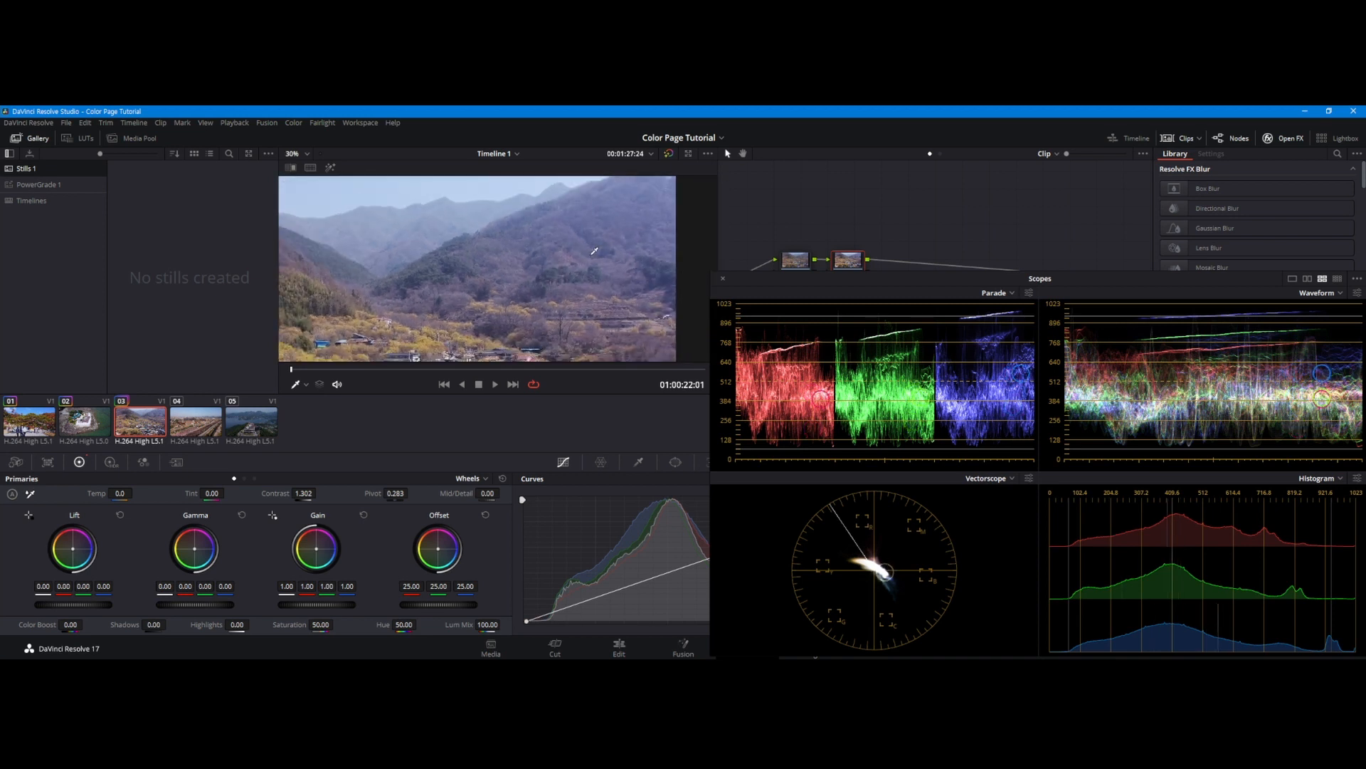
pyautogui.moveTo(594, 250)
pyautogui.mouseDown()
pyautogui.moveTo(528, 282)
pyautogui.moveTo(537, 265)
pyautogui.moveTo(620, 273)
pyautogui.moveTo(592, 278)
pyautogui.moveTo(606, 259)
pyautogui.mouseUp()
pyautogui.scroll(4, 606, 259)
pyautogui.scroll(1, 630, 273)
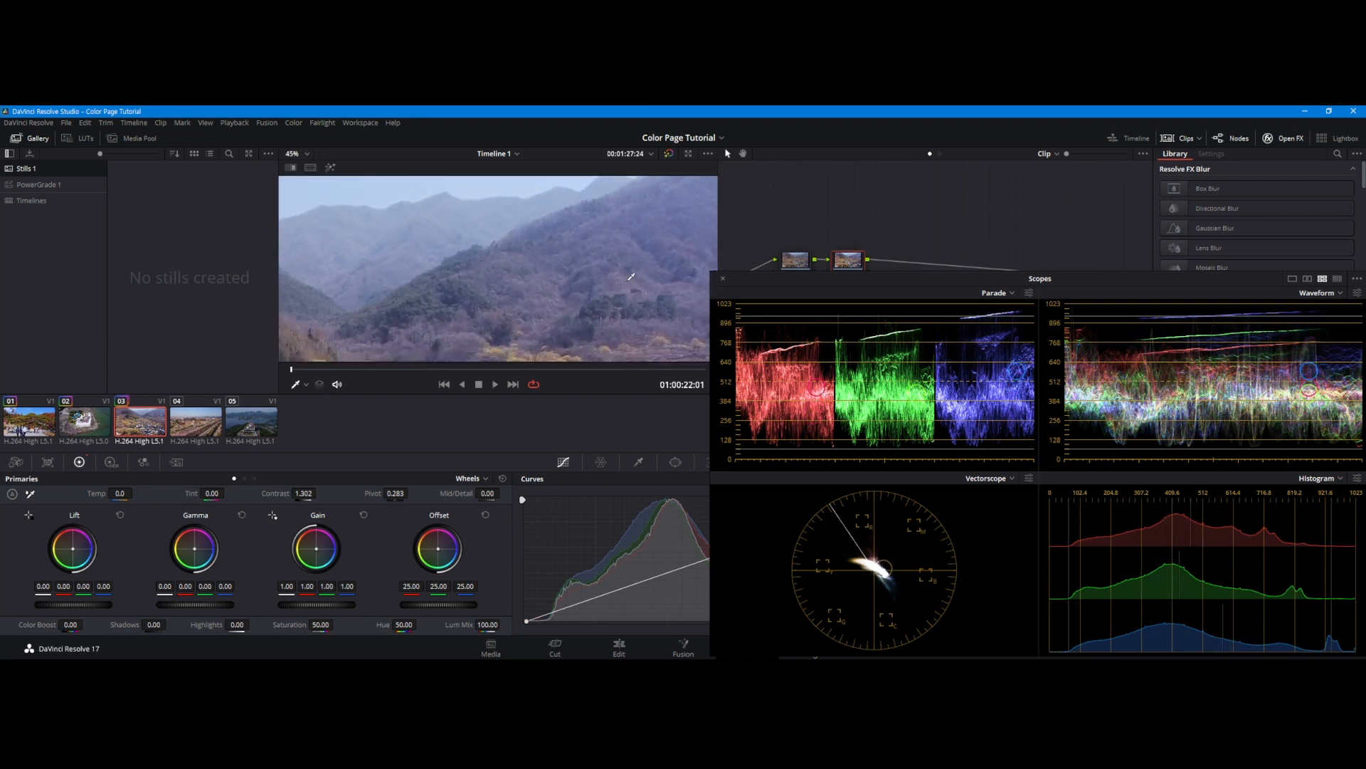
pyautogui.moveTo(629, 280); pyautogui.dragTo(557, 273)
pyautogui.scroll(-1, 573, 267)
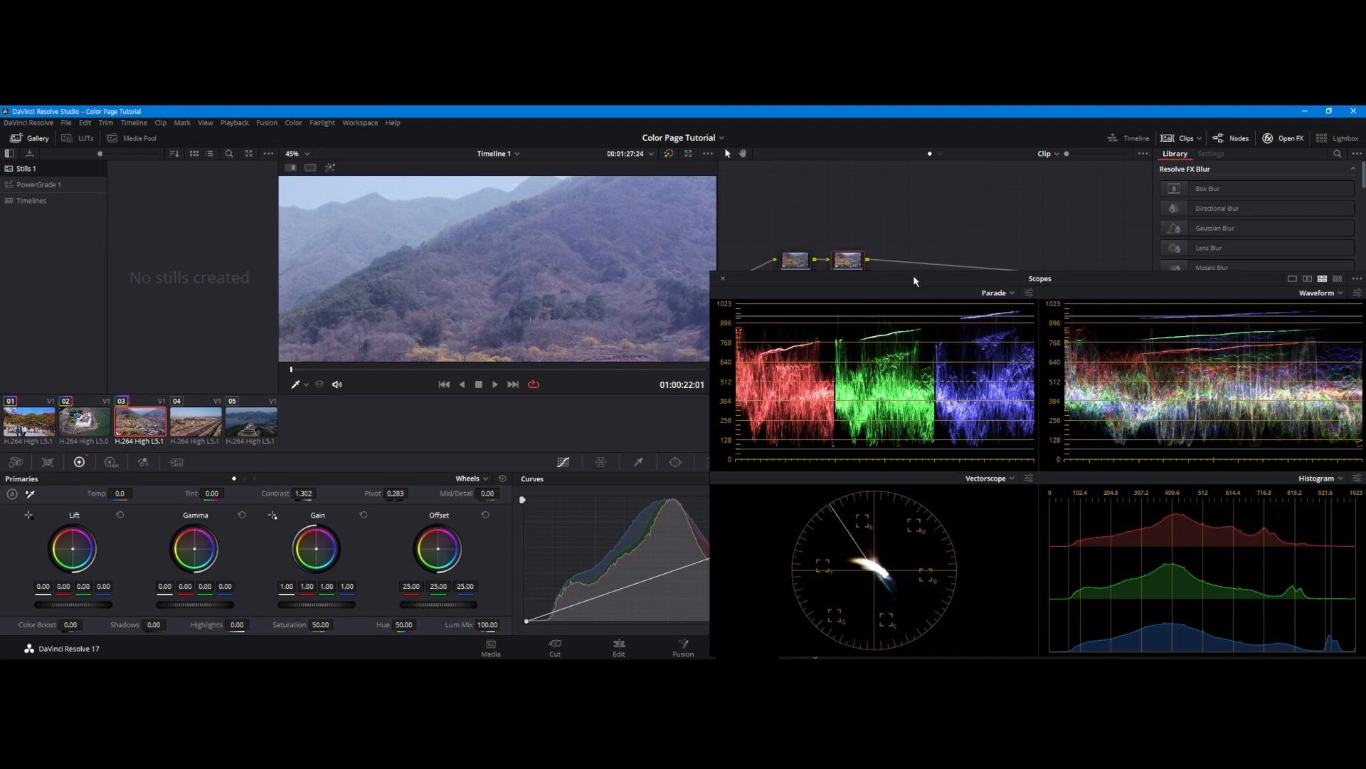
# Fit the whole frame back in the viewer, uncover the node graph and add a third serial node after the second.
pyautogui.moveTo(914, 275); pyautogui.dragTo(909, 329)
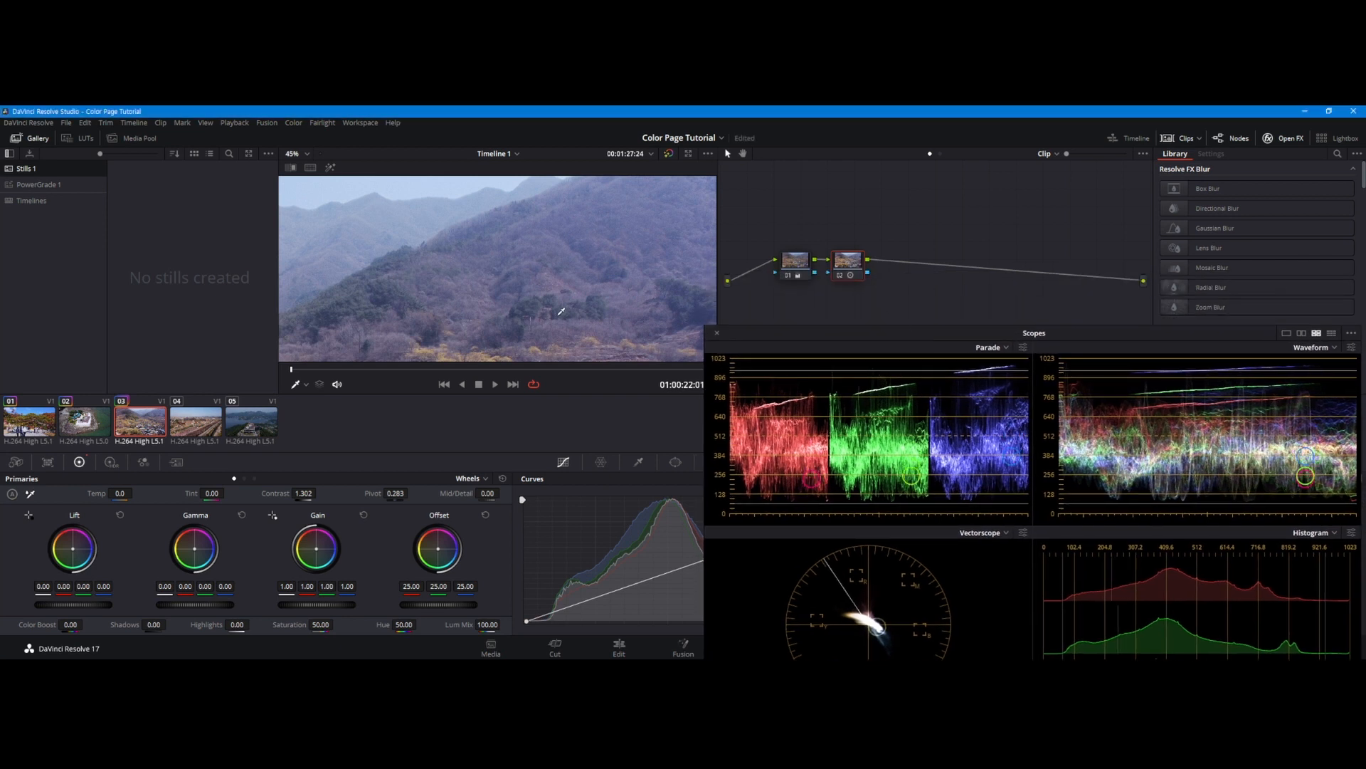
pyautogui.hotkey('shift', 'z')
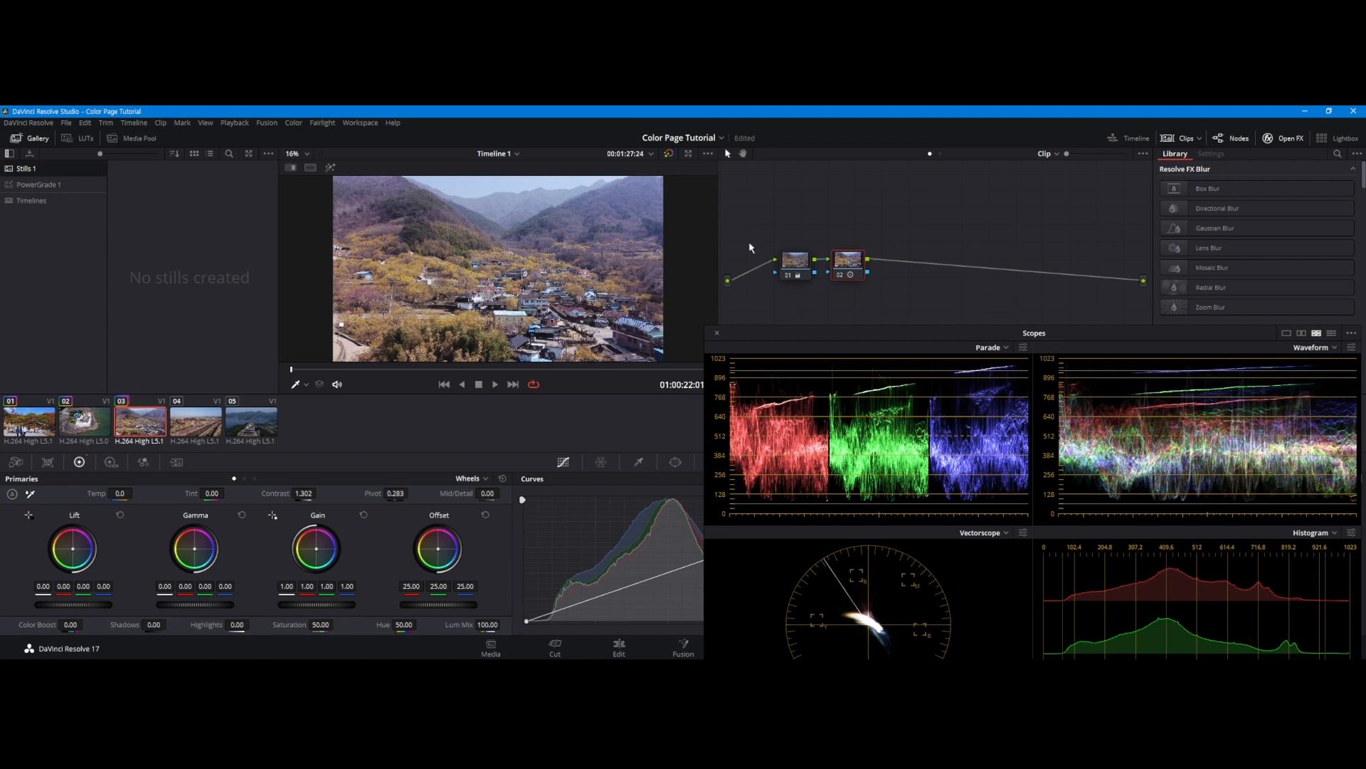
pyautogui.click(303, 154)
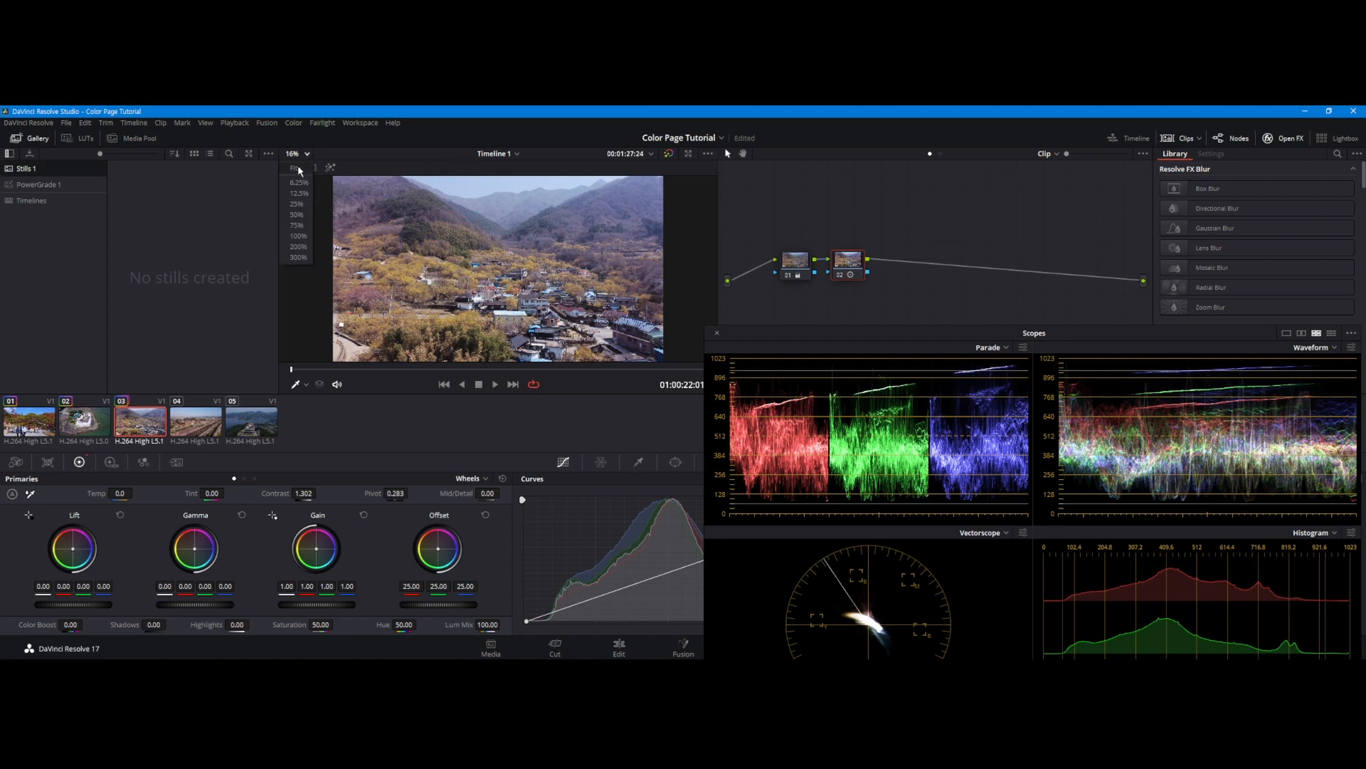
pyautogui.click(299, 171)
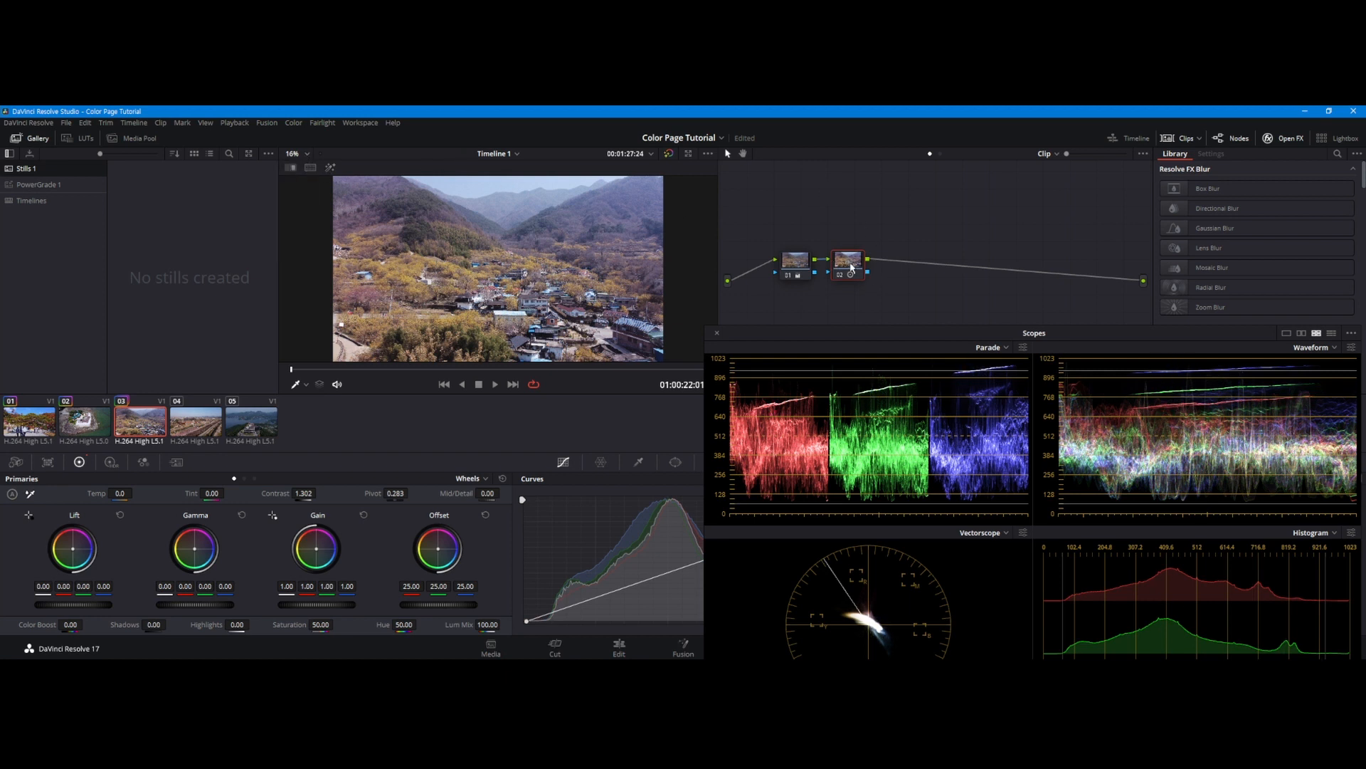
pyautogui.hotkey('alt', 's')
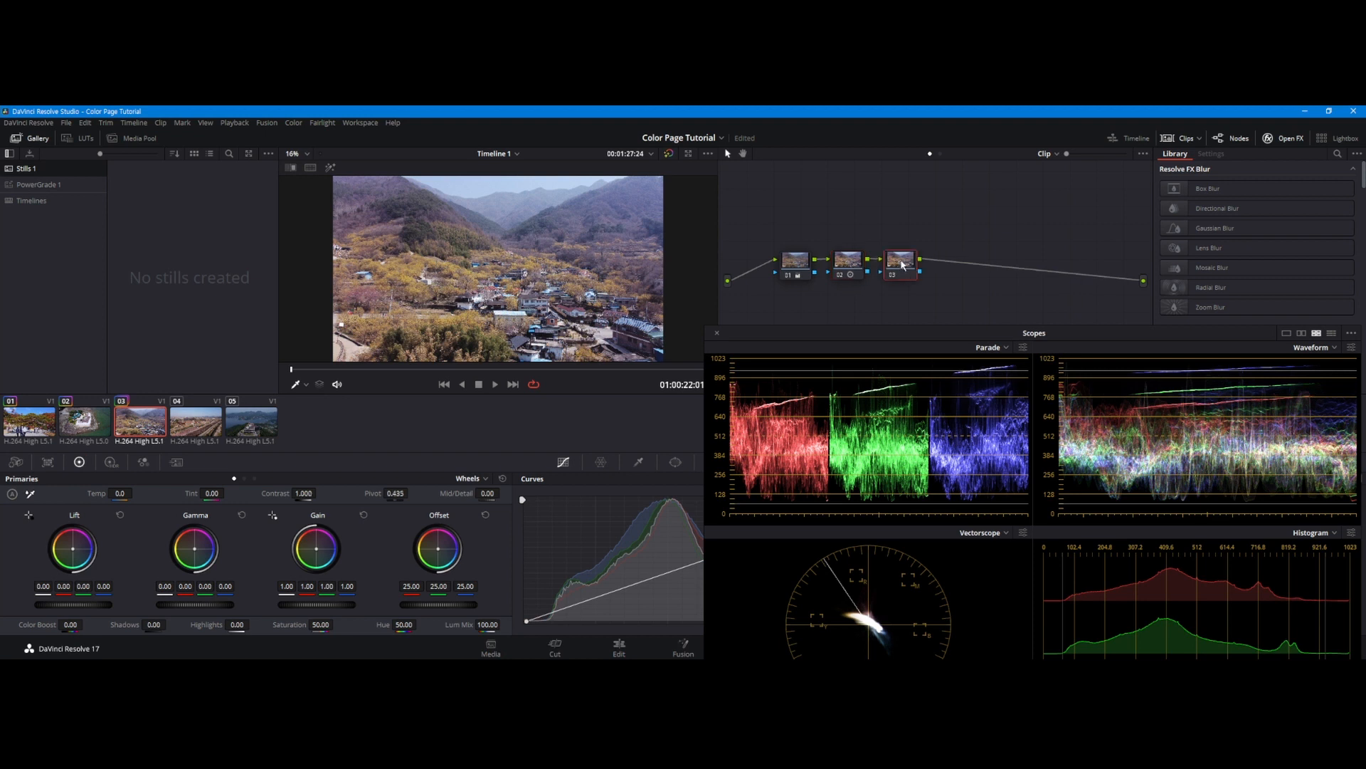
# Set the third node's Saturation to 62.20 and add a fourth serial node after it.
pyautogui.moveTo(282, 623); pyautogui.dragTo(337, 624)
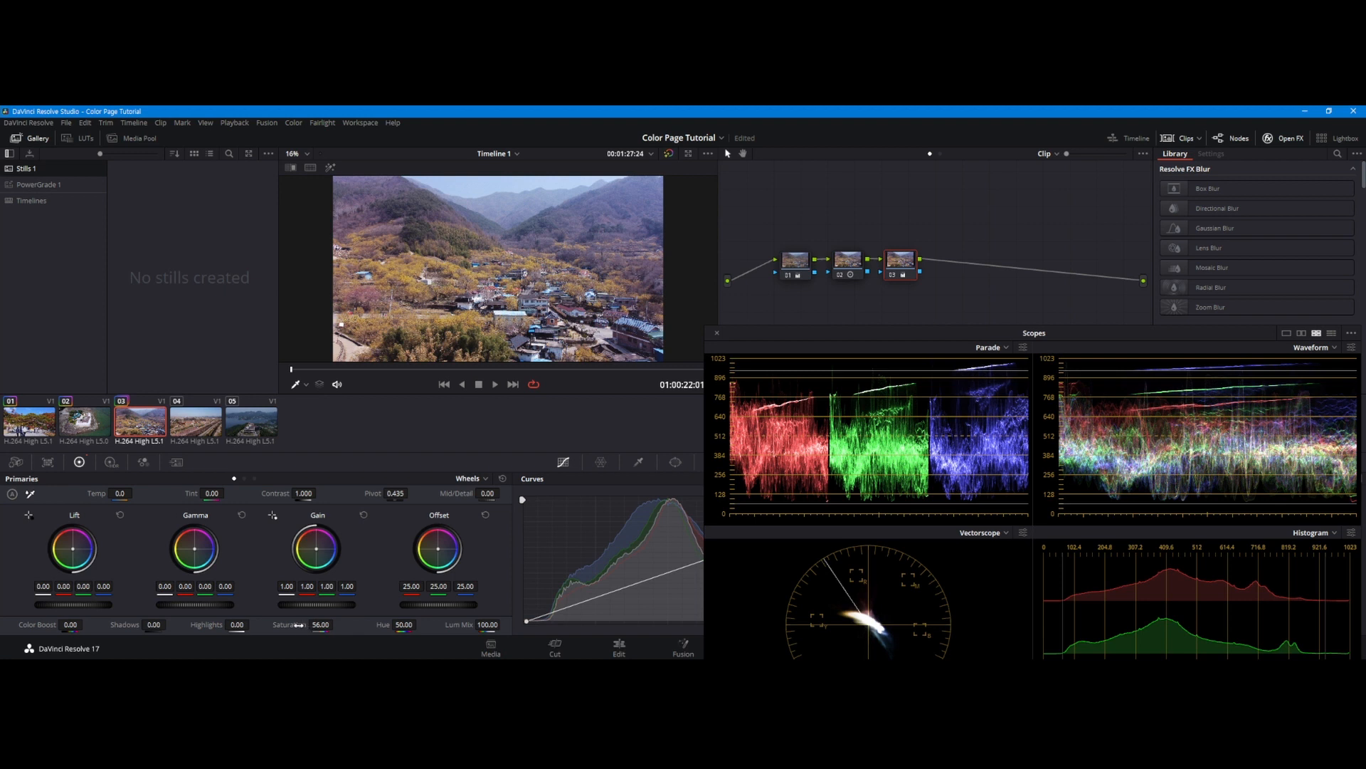
pyautogui.moveTo(299, 625); pyautogui.dragTo(336, 624)
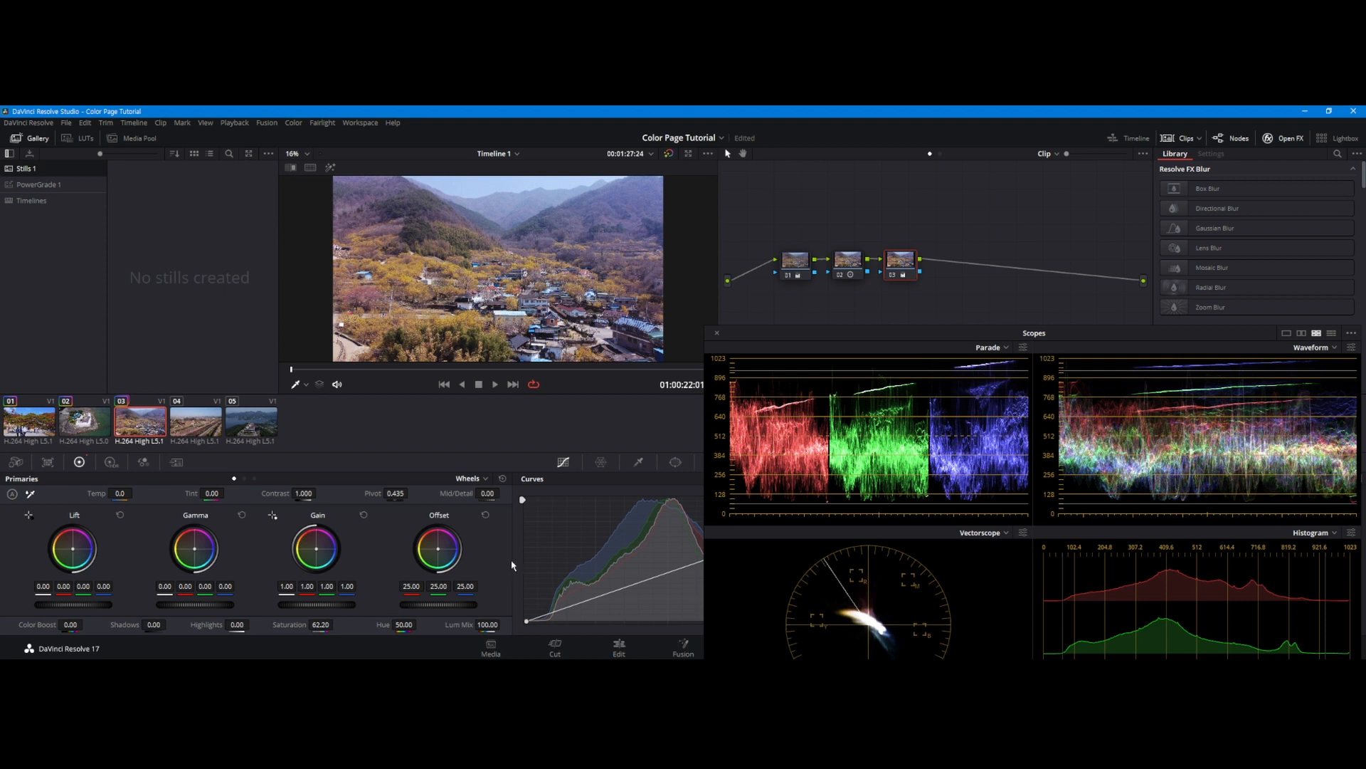
pyautogui.hotkey('alt', 's')
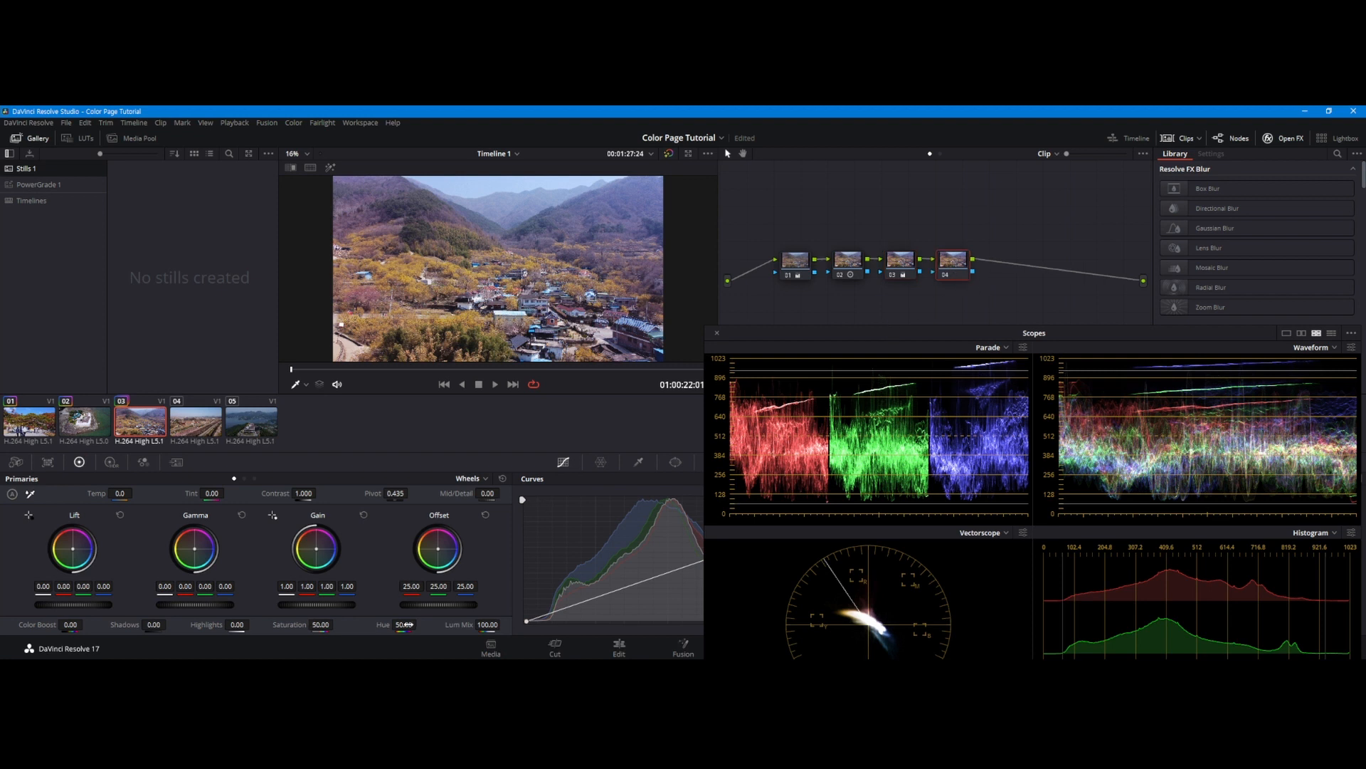
# Set the fourth node's Lum Mix to 0.00 and lower the blue channel of its Lift to -0.04.
pyautogui.moveTo(497, 625); pyautogui.dragTo(425, 625)
pyautogui.hotkey('ctrl', 's')
pyautogui.moveTo(103, 586); pyautogui.dragTo(100, 586)
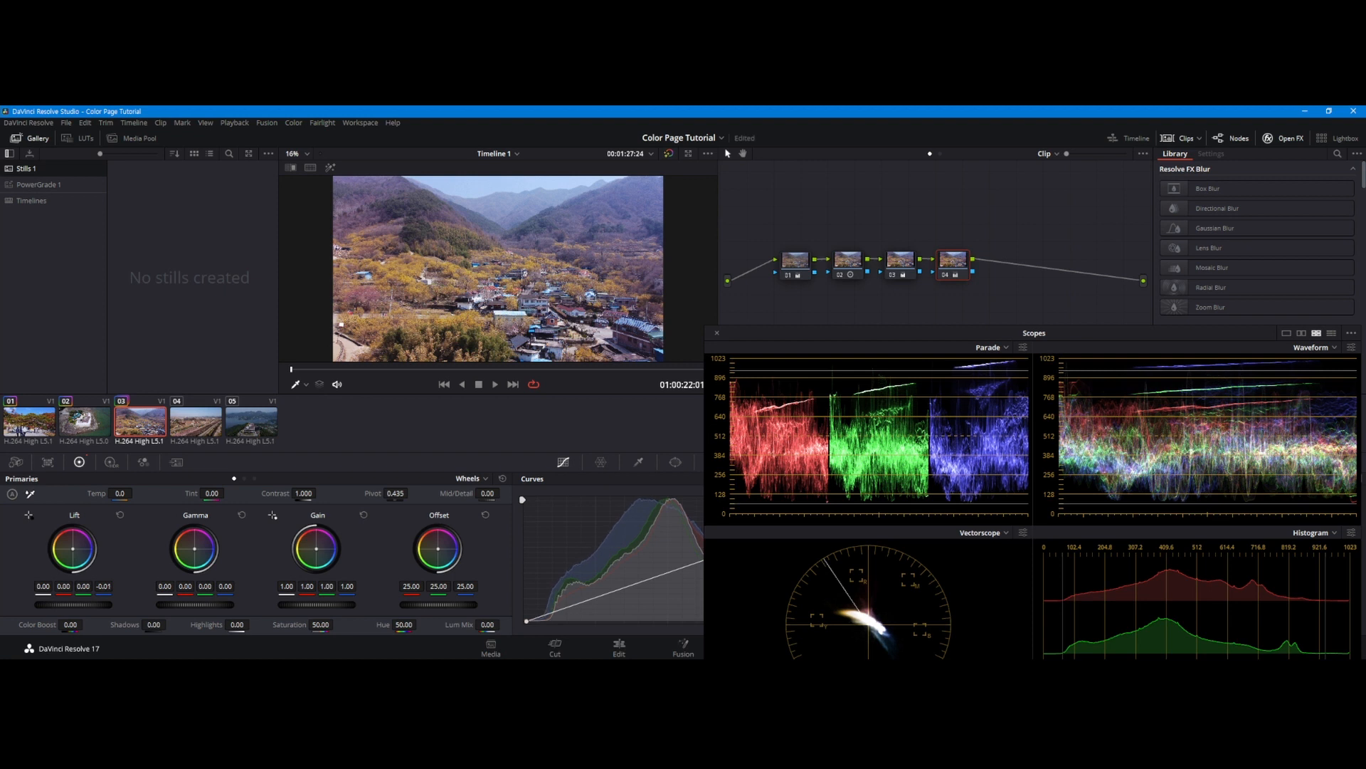
pyautogui.moveTo(99, 586); pyautogui.dragTo(129, 583)
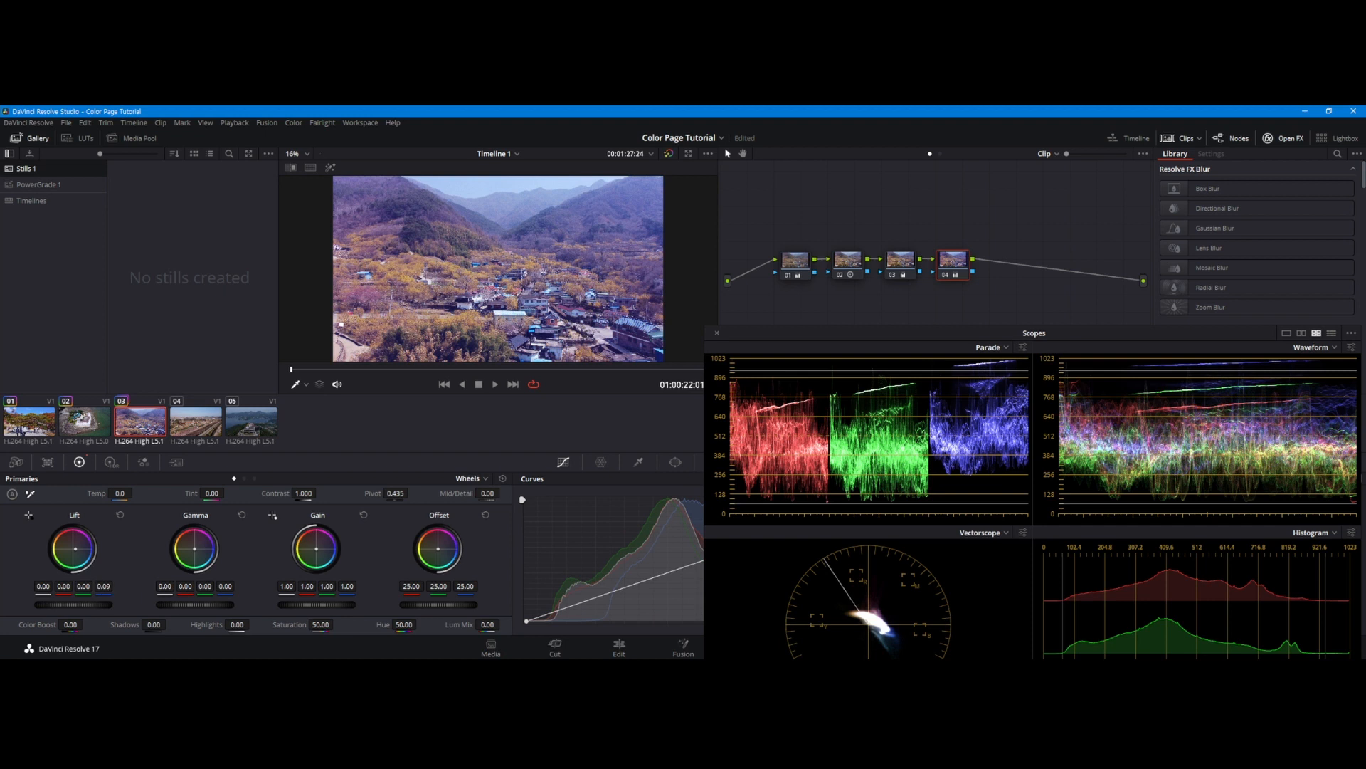
pyautogui.doubleClick(105, 593)
pyautogui.moveTo(108, 586); pyautogui.dragTo(103, 586)
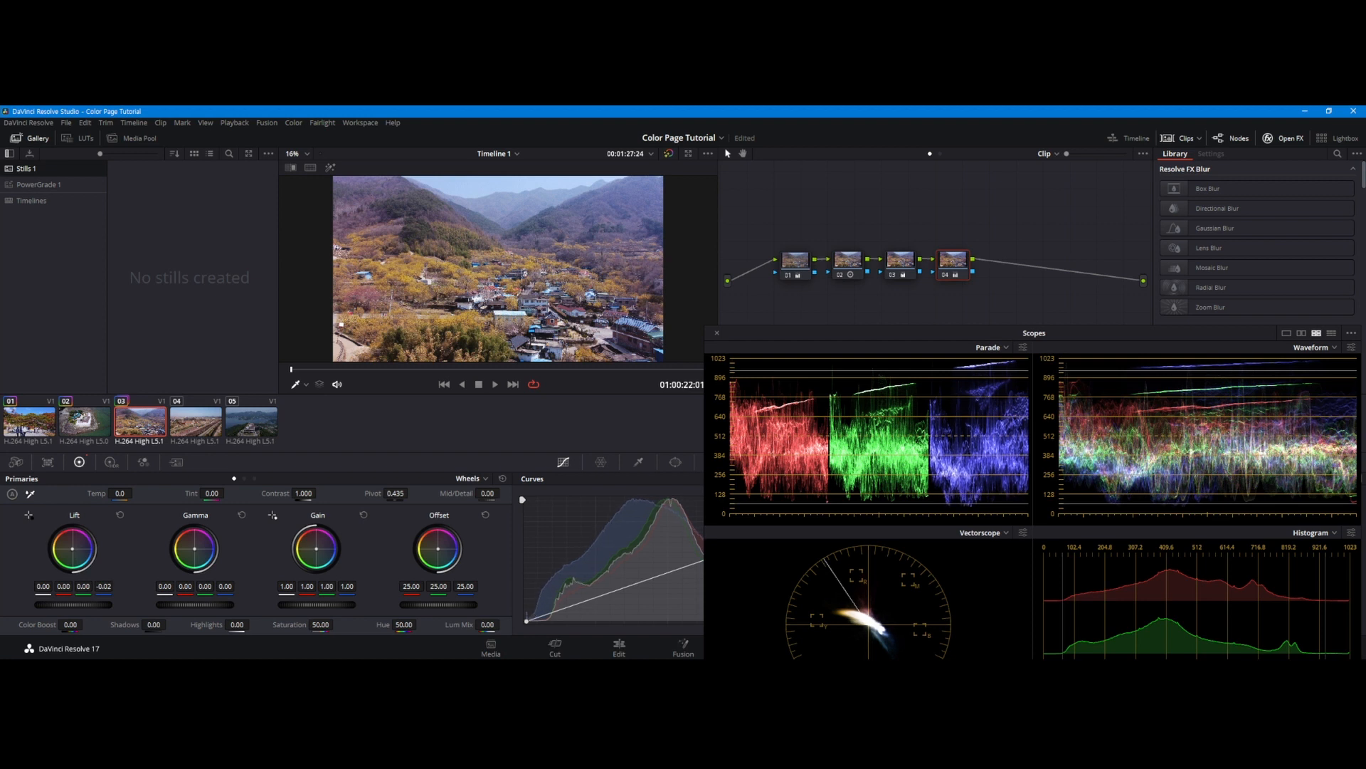
pyautogui.moveTo(102, 586); pyautogui.dragTo(102, 586)
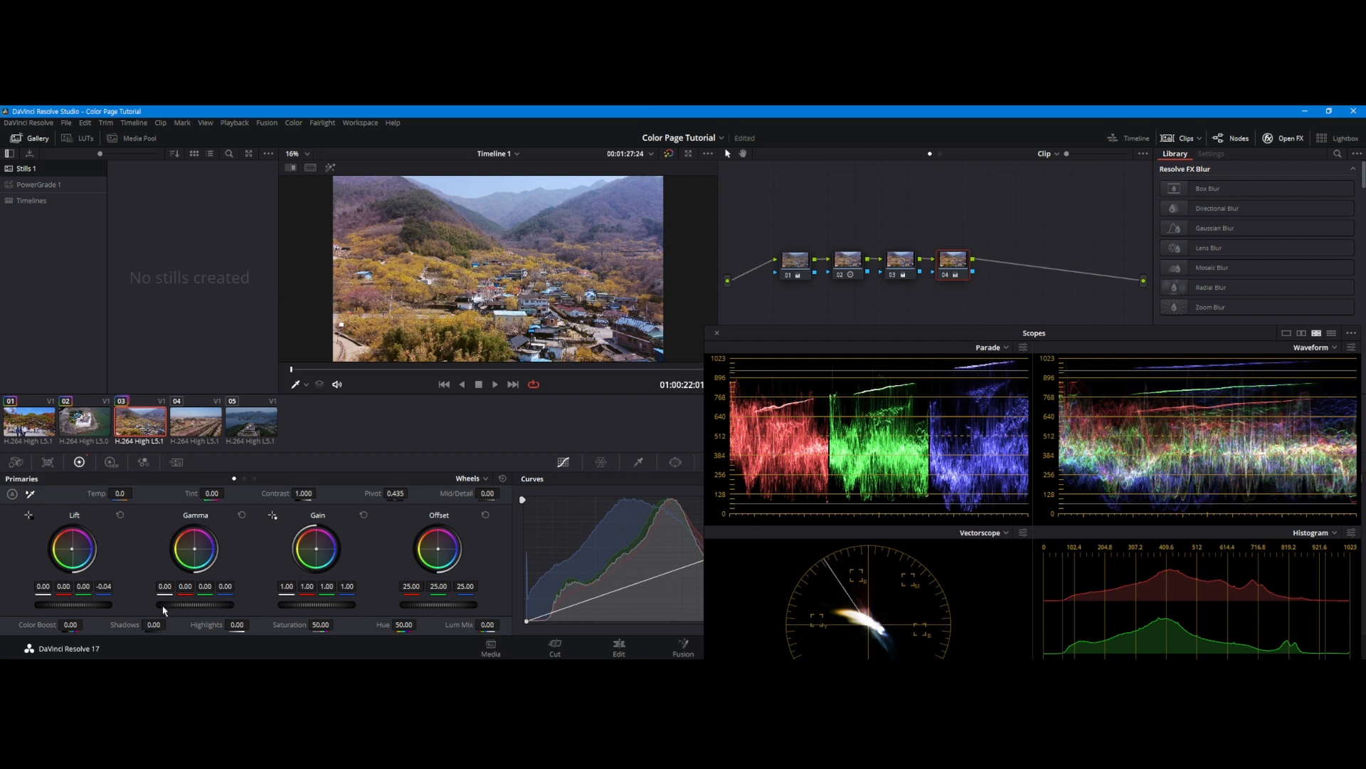
pyautogui.moveTo(105, 585); pyautogui.dragTo(111, 586)
# Inspect the mountain slopes up close, and compare a frame near the clip's end with and without the grades.
pyautogui.scroll(2, 660, 219)
pyautogui.scroll(1, 659, 219)
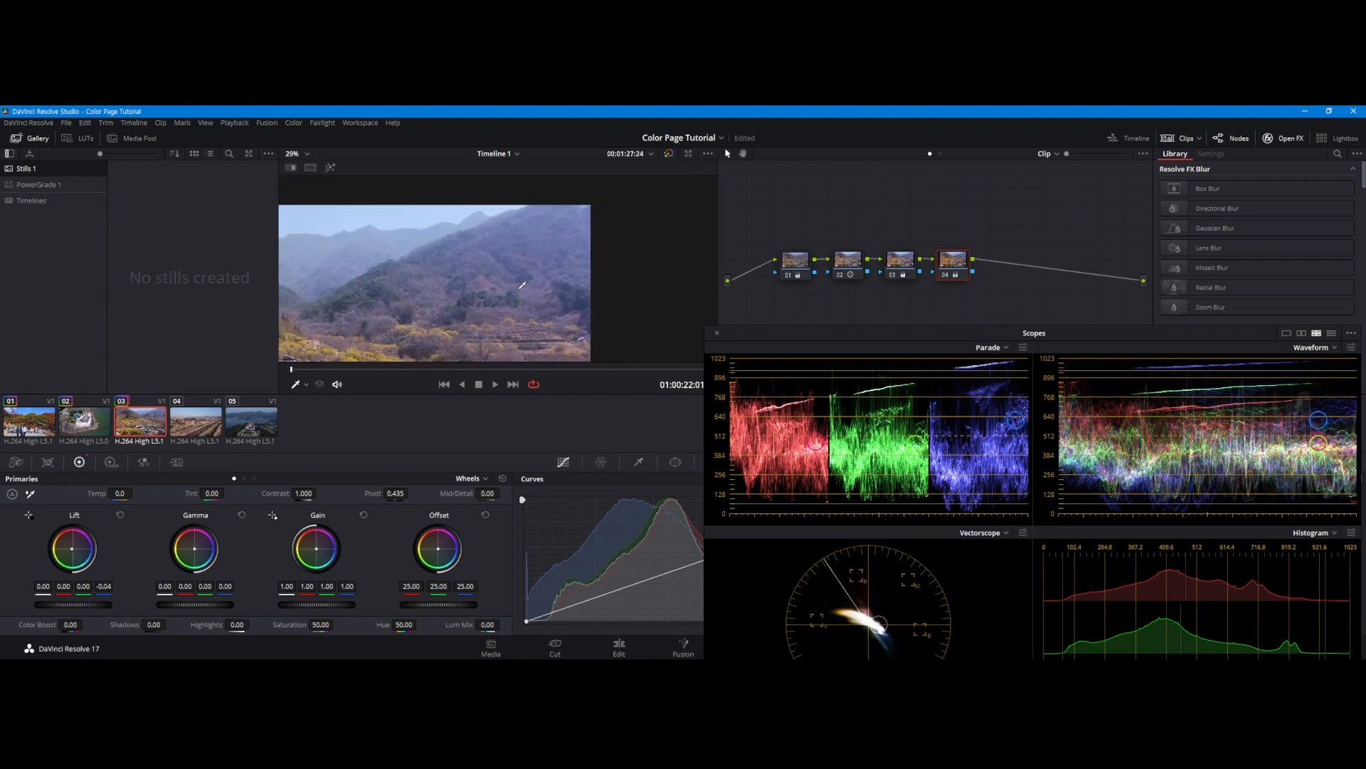
pyautogui.scroll(2, 523, 285)
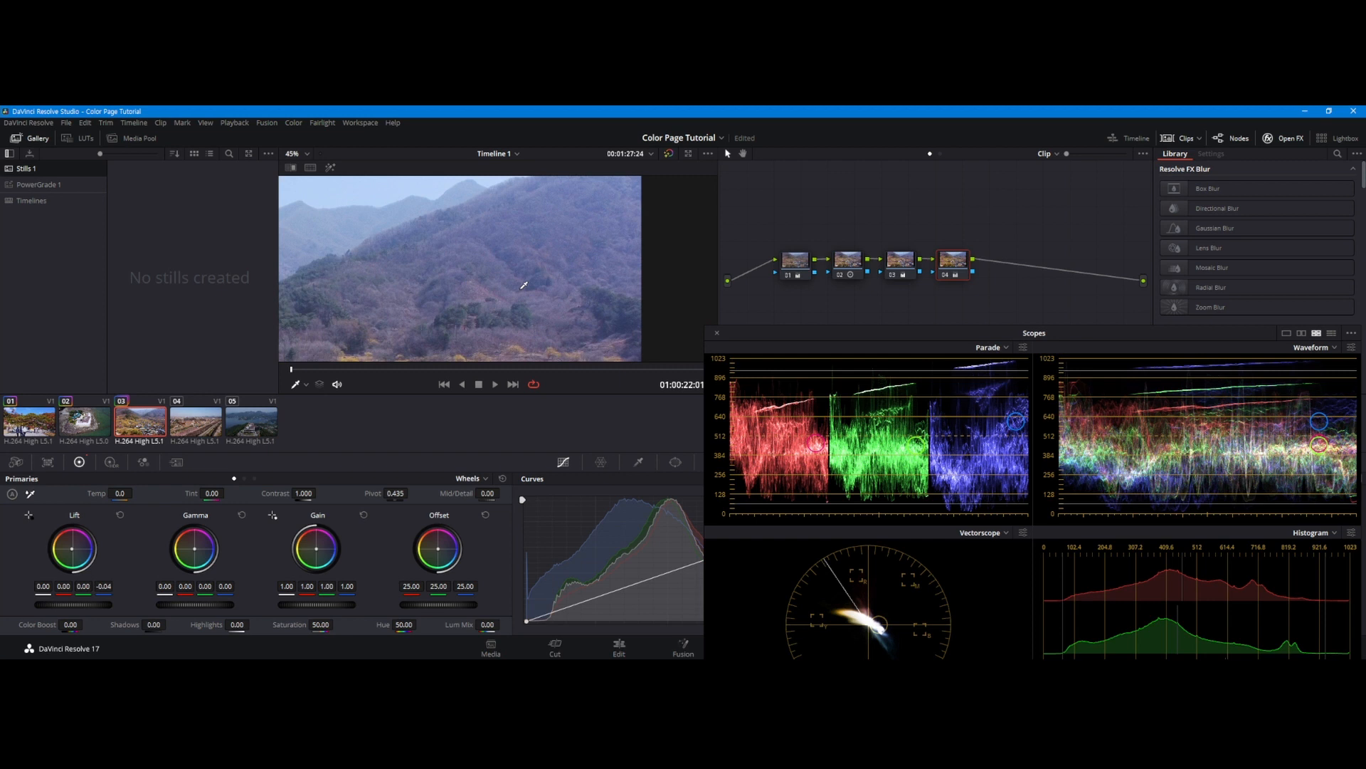
pyautogui.hotkey('shift', 'z')
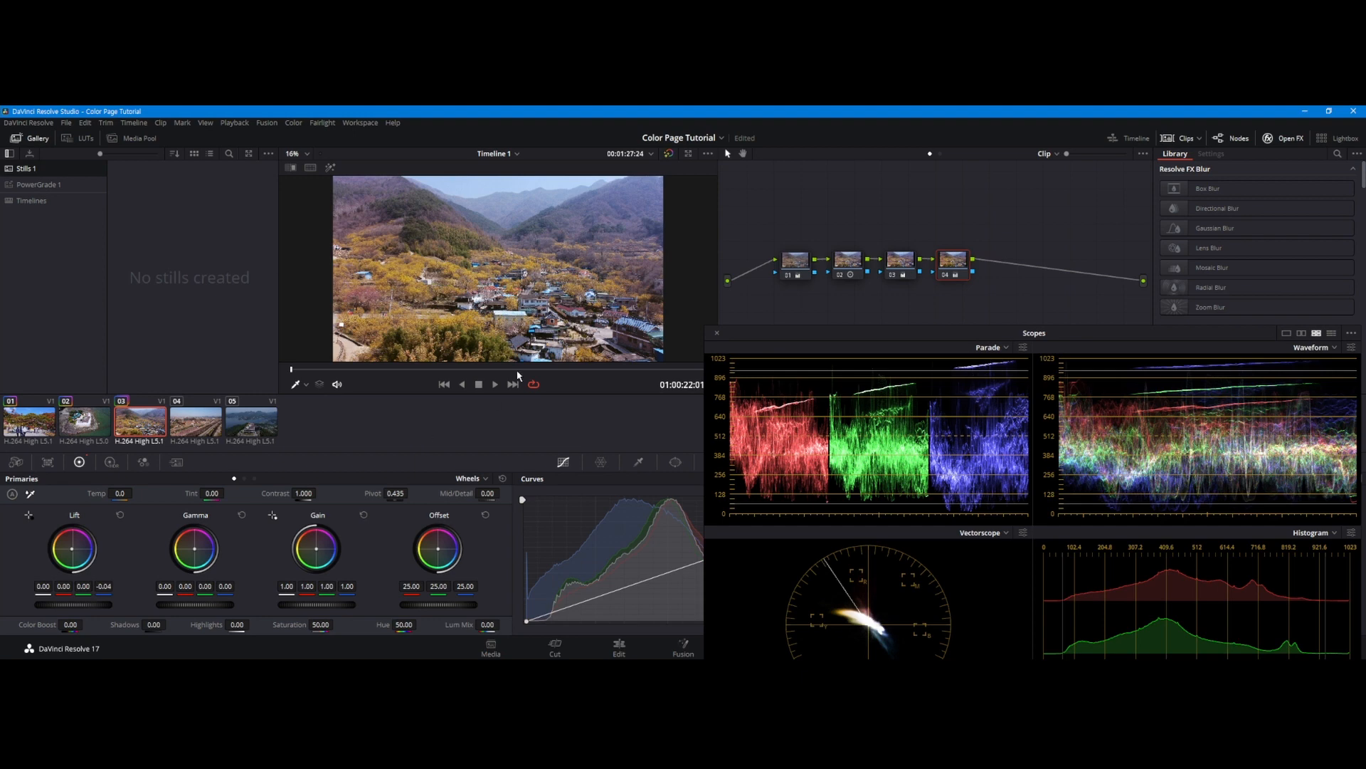
pyautogui.click(612, 368)
pyautogui.click(648, 369)
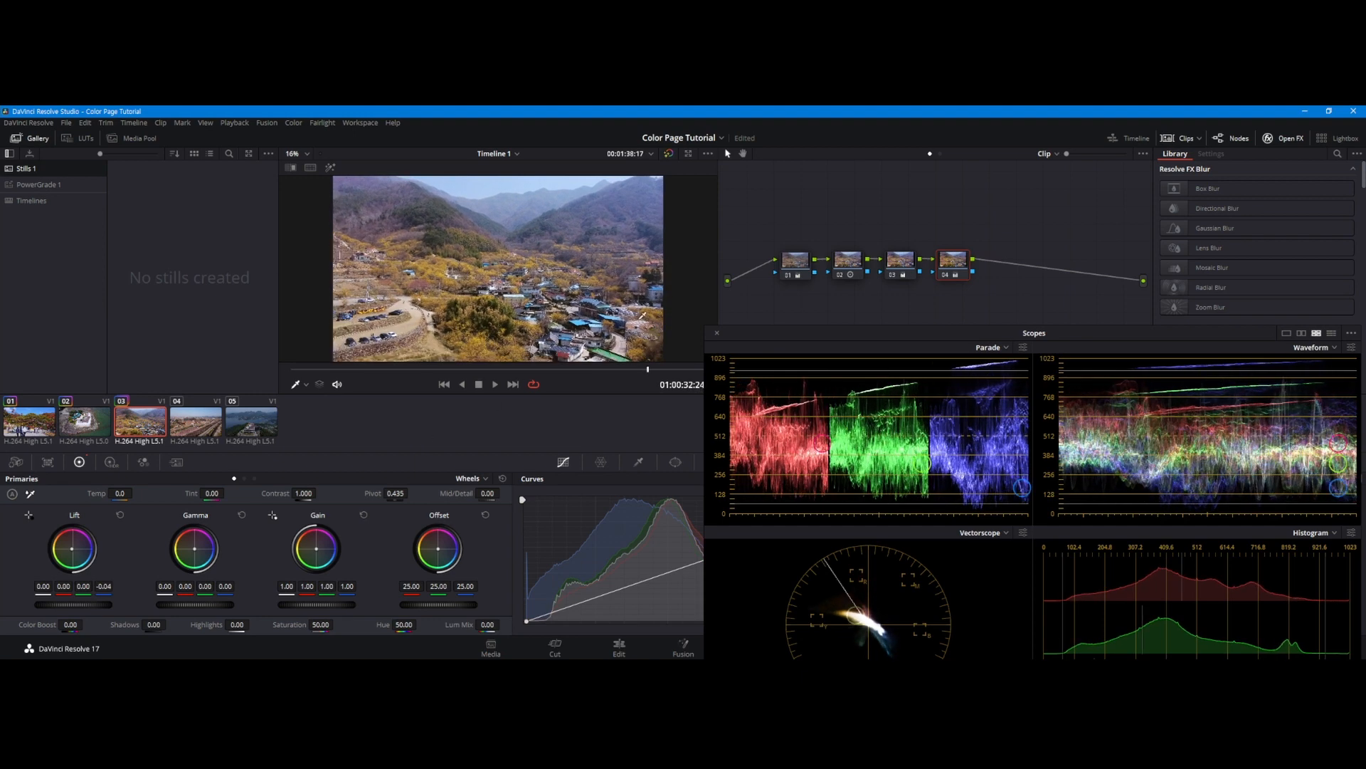
pyautogui.click(669, 153)
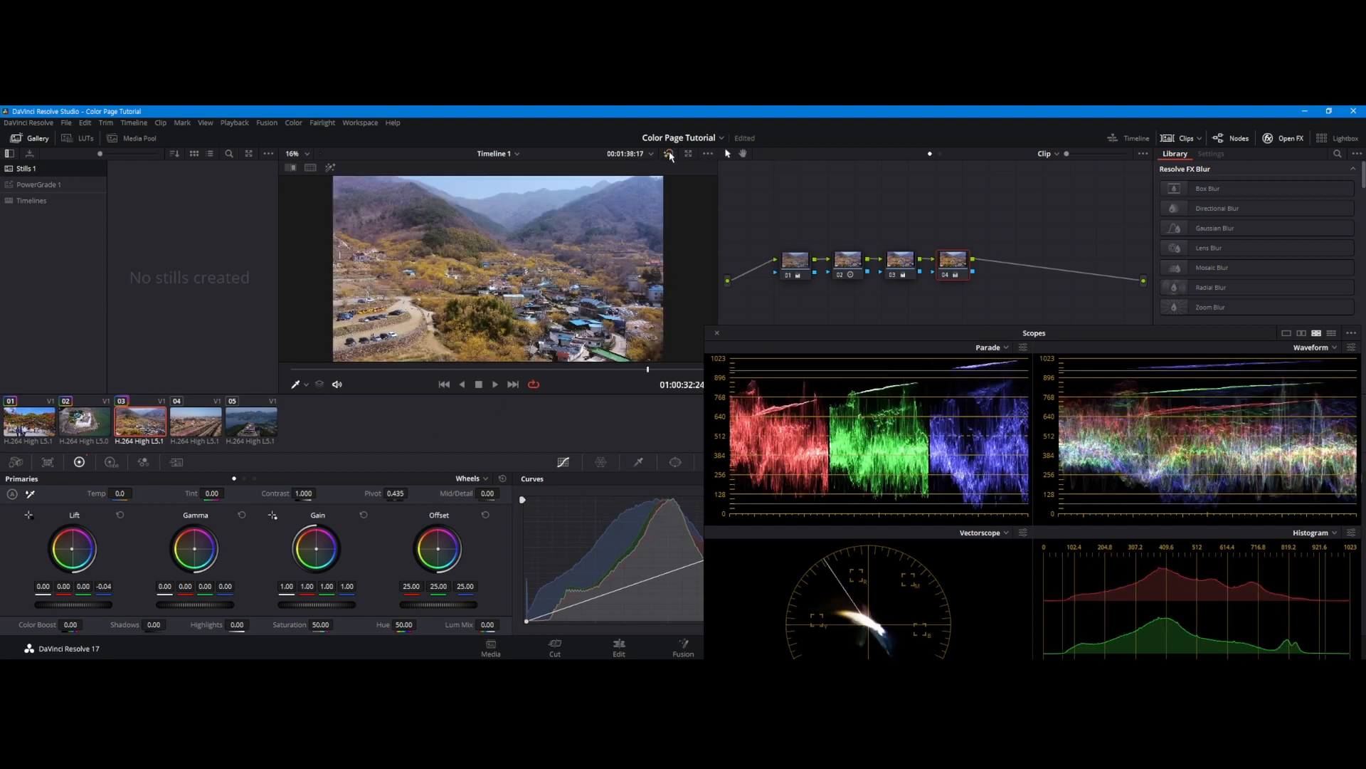
pyautogui.click(669, 153)
pyautogui.click(669, 154)
# Examine the mountain slopes for noise at high magnification on a frame near the start of the clip.
pyautogui.moveTo(475, 370); pyautogui.dragTo(315, 371)
pyautogui.scroll(2, 598, 245)
pyautogui.scroll(4, 598, 246)
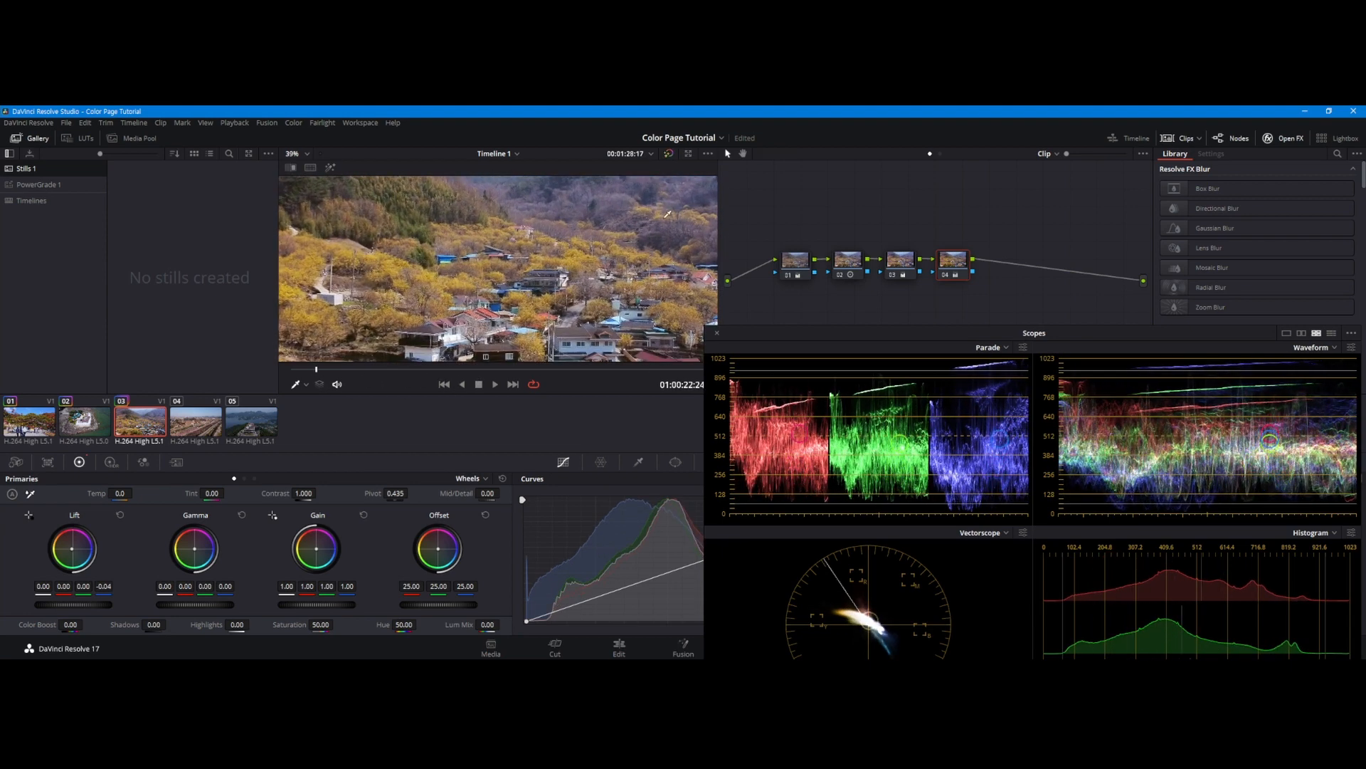
pyautogui.scroll(1, 562, 307)
pyautogui.moveTo(462, 313); pyautogui.dragTo(590, 260)
pyautogui.scroll(3, 590, 260)
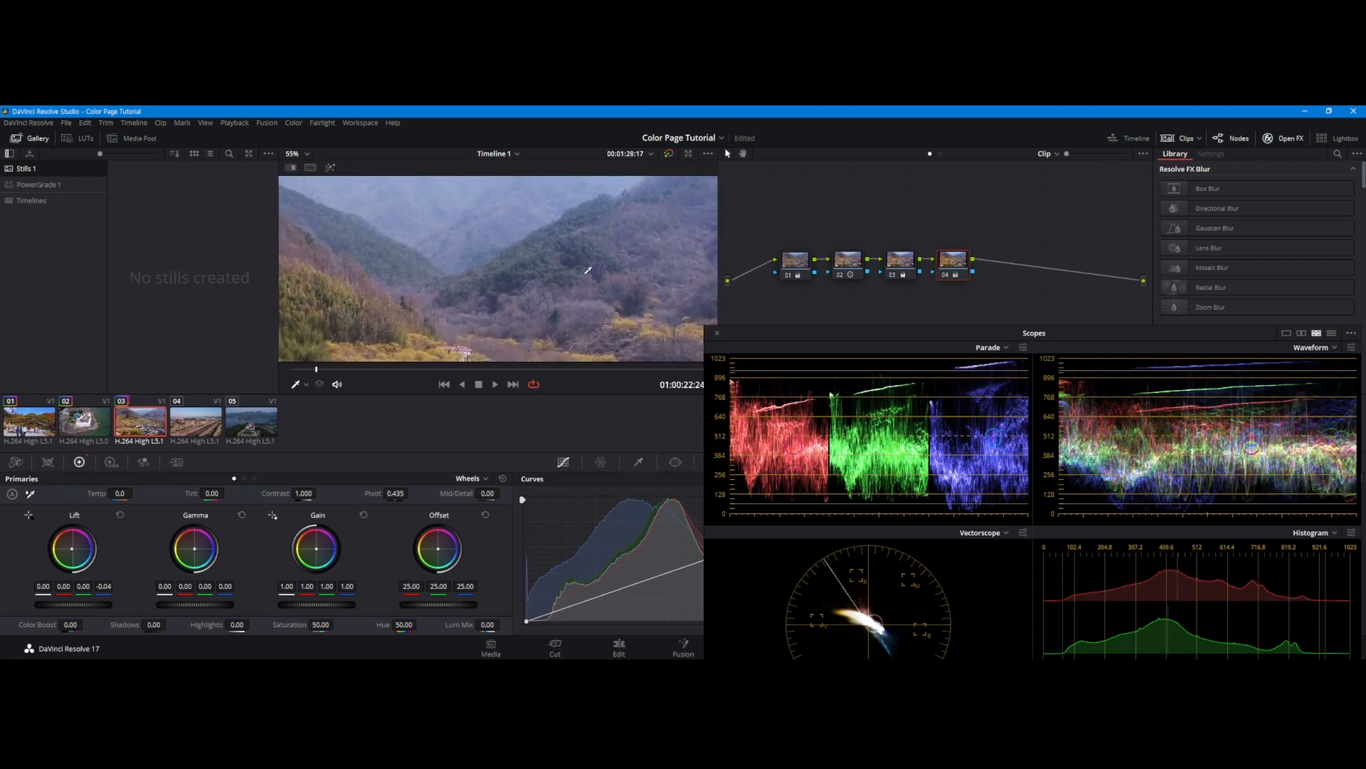
pyautogui.moveTo(622, 284); pyautogui.dragTo(462, 270)
pyautogui.moveTo(568, 265); pyautogui.dragTo(449, 306)
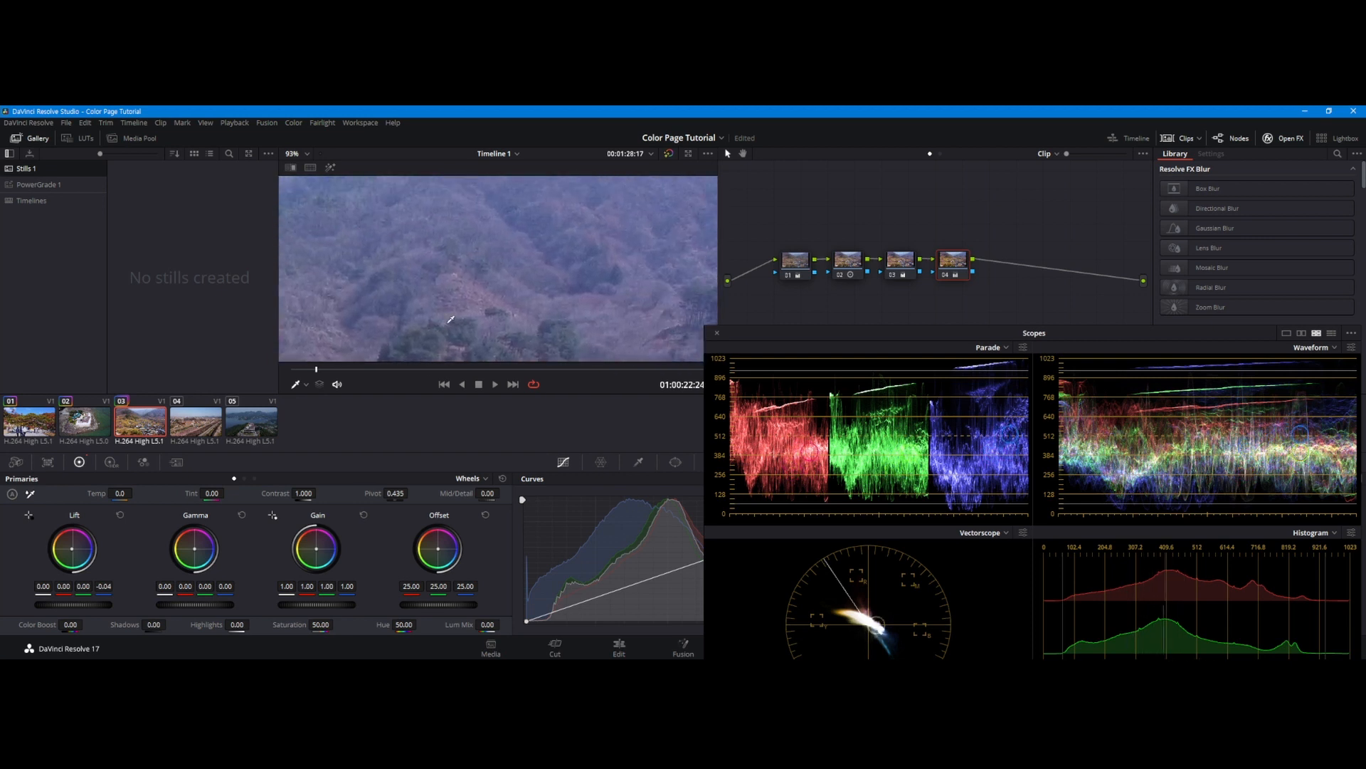
pyautogui.moveTo(668, 214)
pyautogui.mouseDown()
pyautogui.moveTo(549, 257)
pyautogui.moveTo(571, 326)
pyautogui.moveTo(591, 320)
pyautogui.mouseUp()
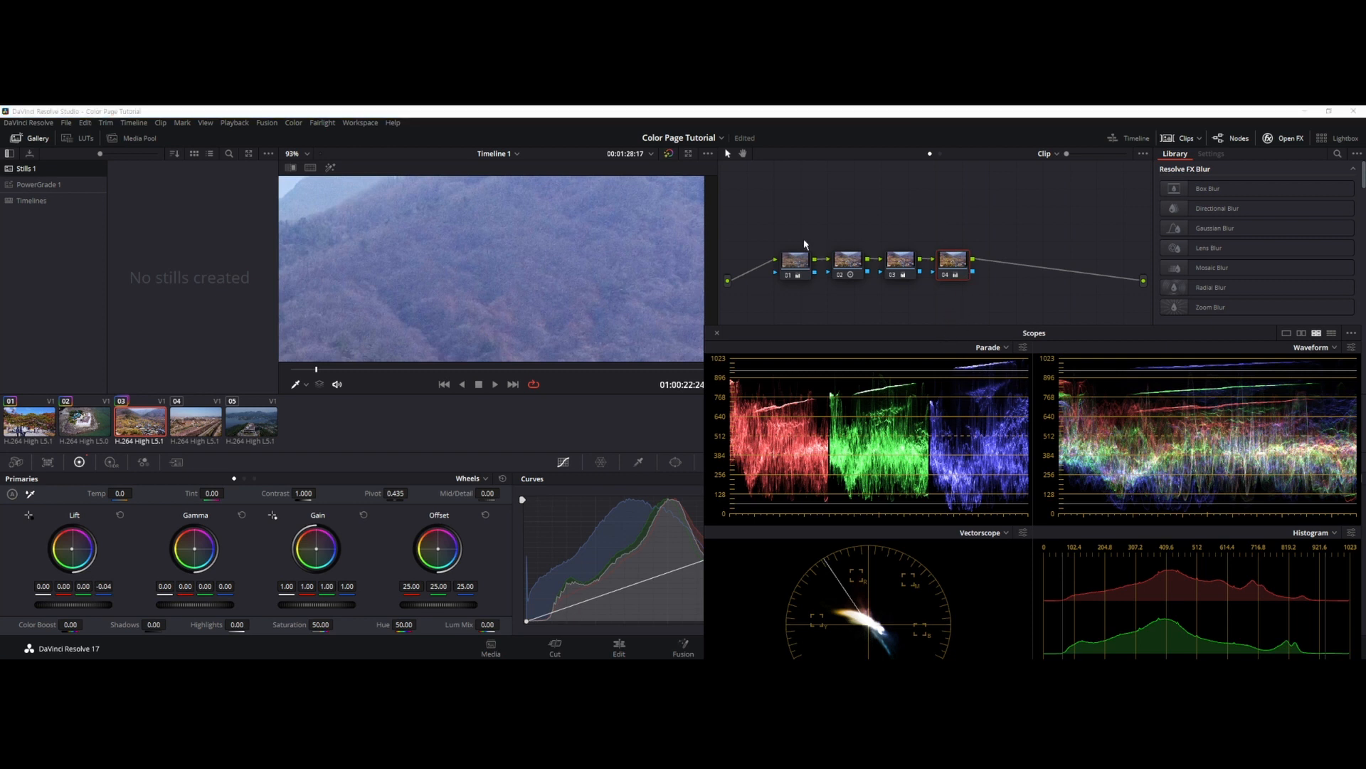
# Move the scopes window clear of the node graph and add a fifth serial node after the fourth.
pyautogui.moveTo(1025, 336); pyautogui.dragTo(1059, 441)
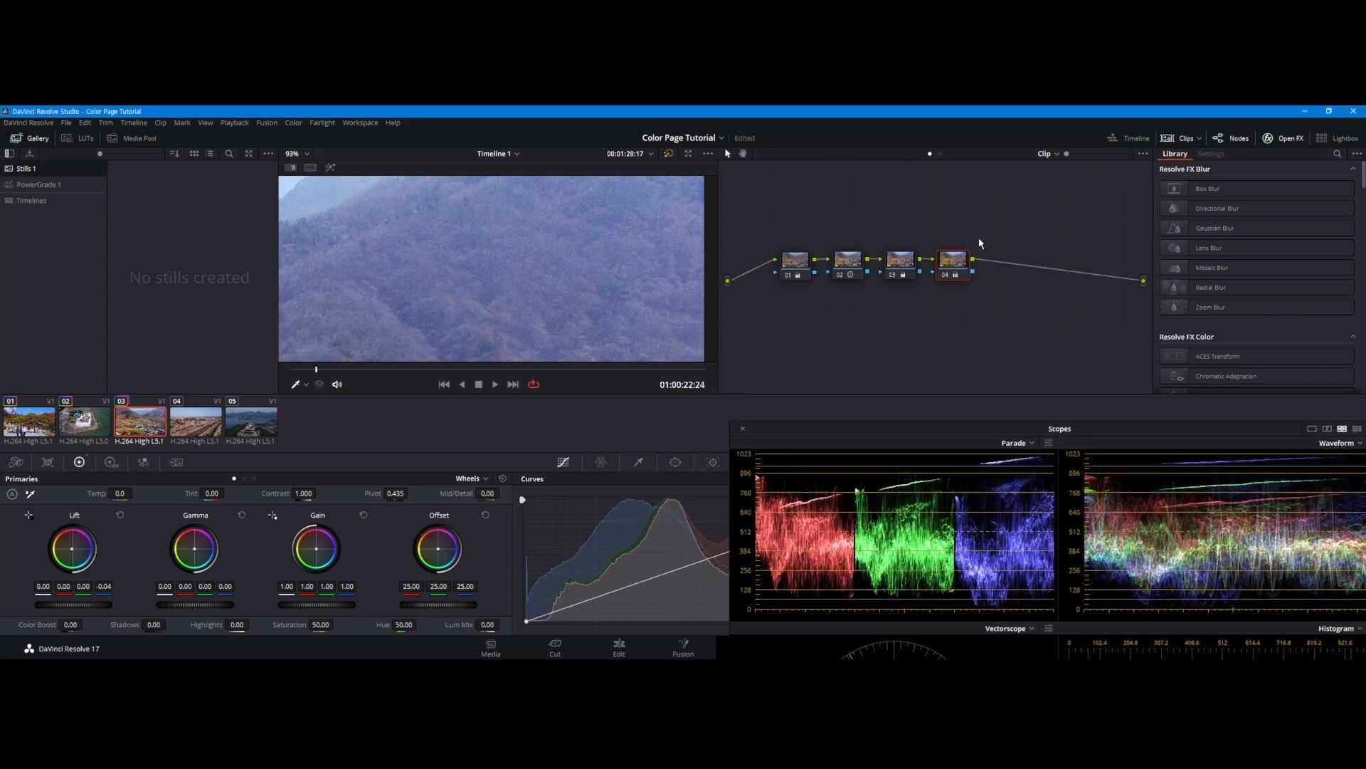
pyautogui.moveTo(895, 429); pyautogui.dragTo(908, 432)
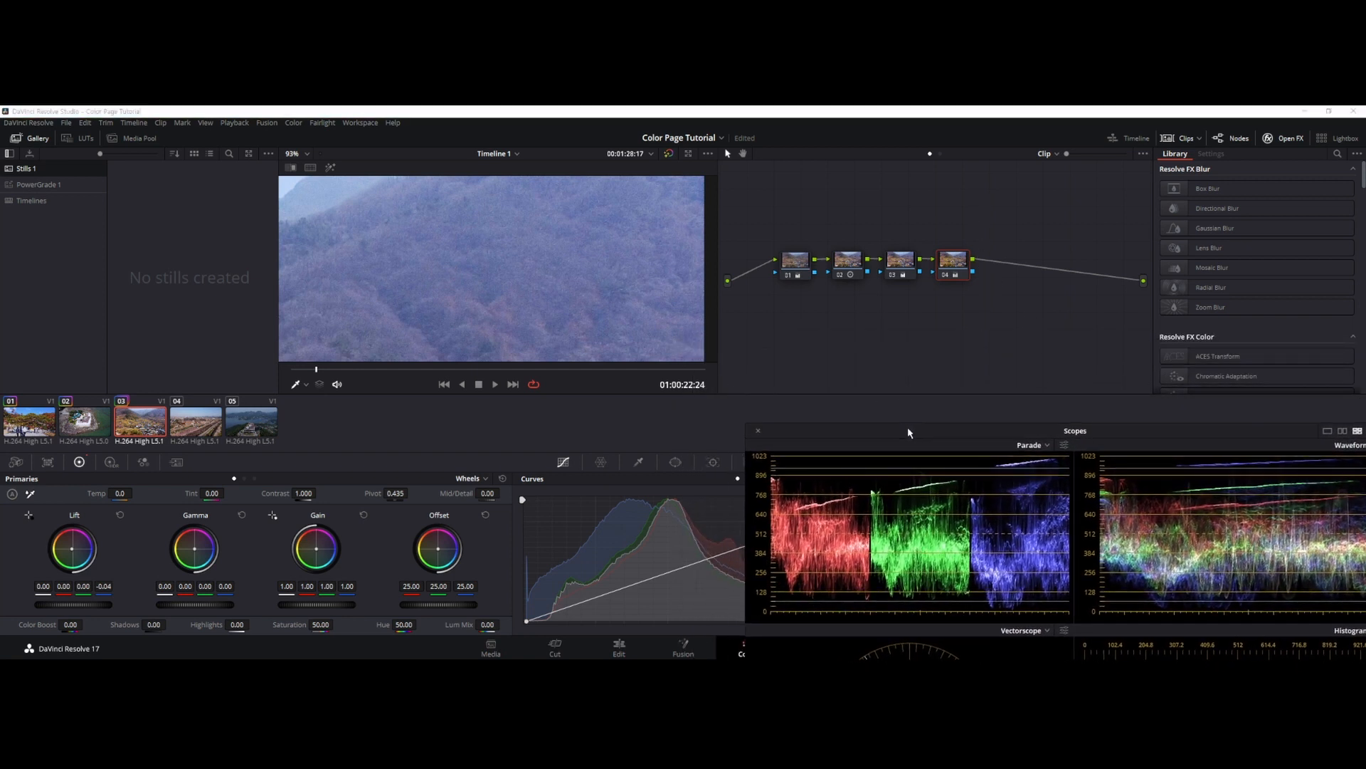
pyautogui.click(956, 262)
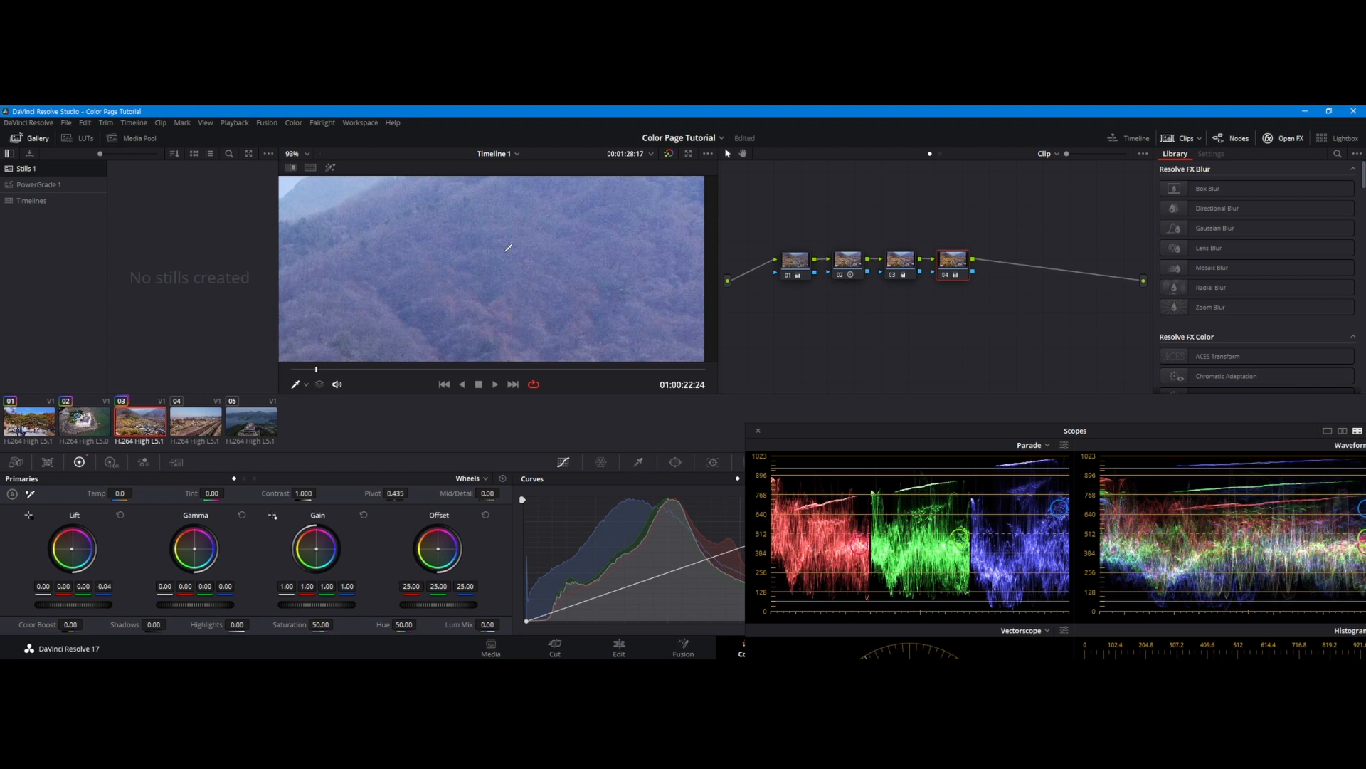
pyautogui.scroll(-6, 508, 248)
pyautogui.hotkey('alt', 's')
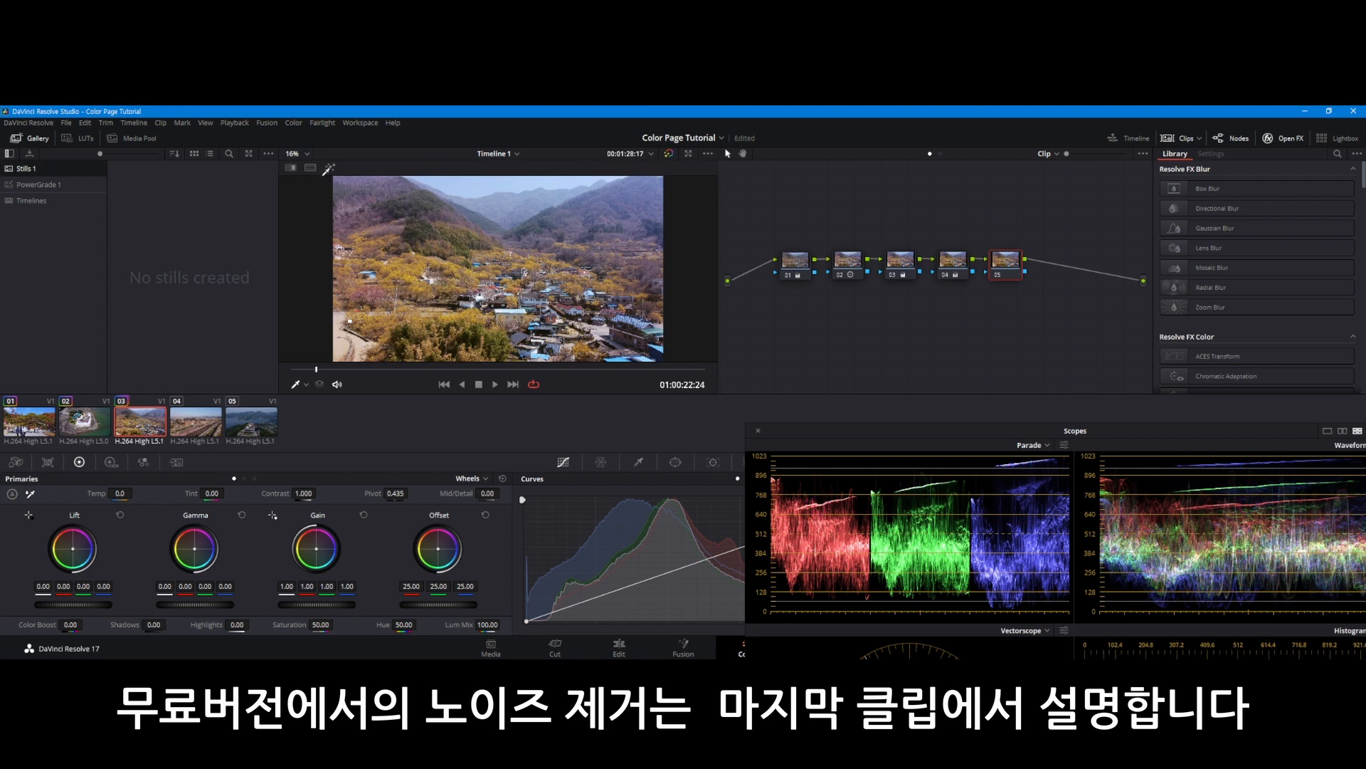
# Show the Motion Effects settings for the fifth node and highlight its effect in the viewer as an A/B difference.
pyautogui.click(176, 463)
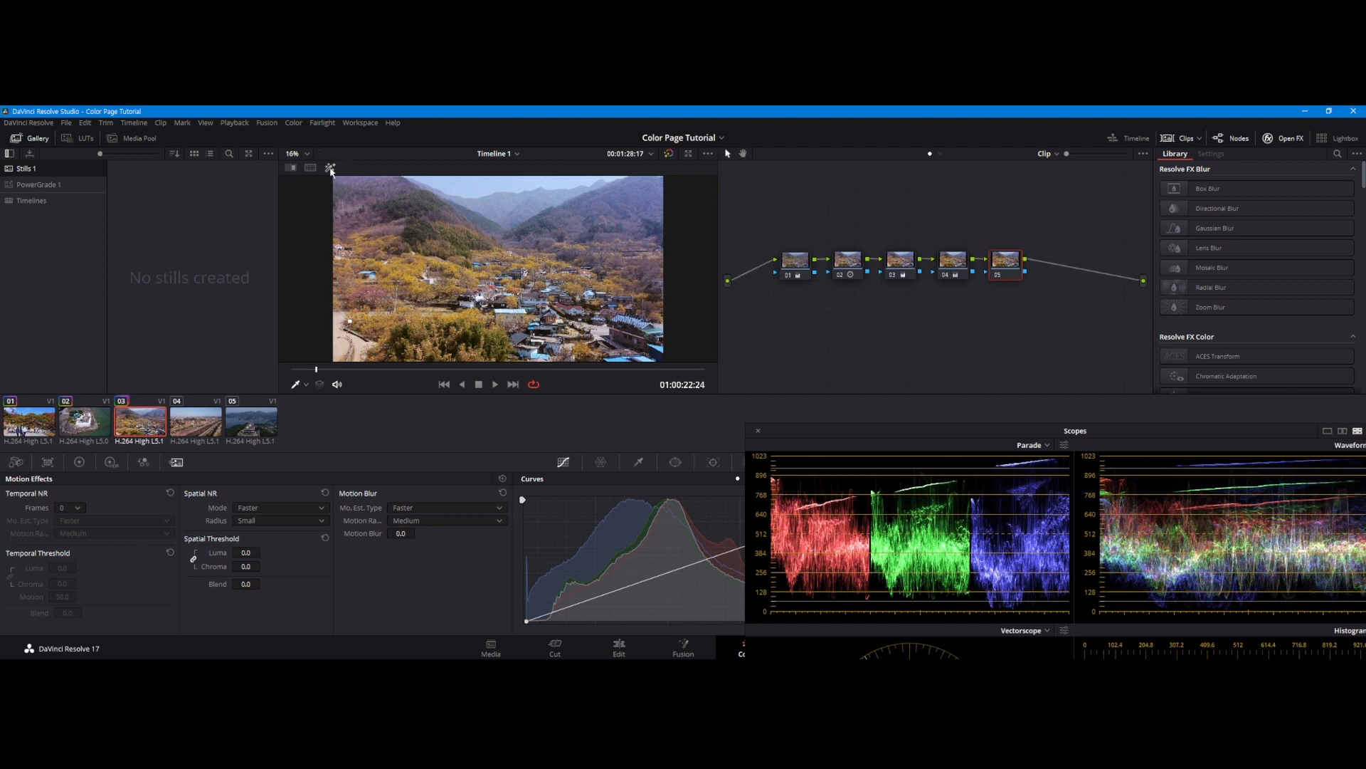
pyautogui.click(331, 169)
pyautogui.click(707, 169)
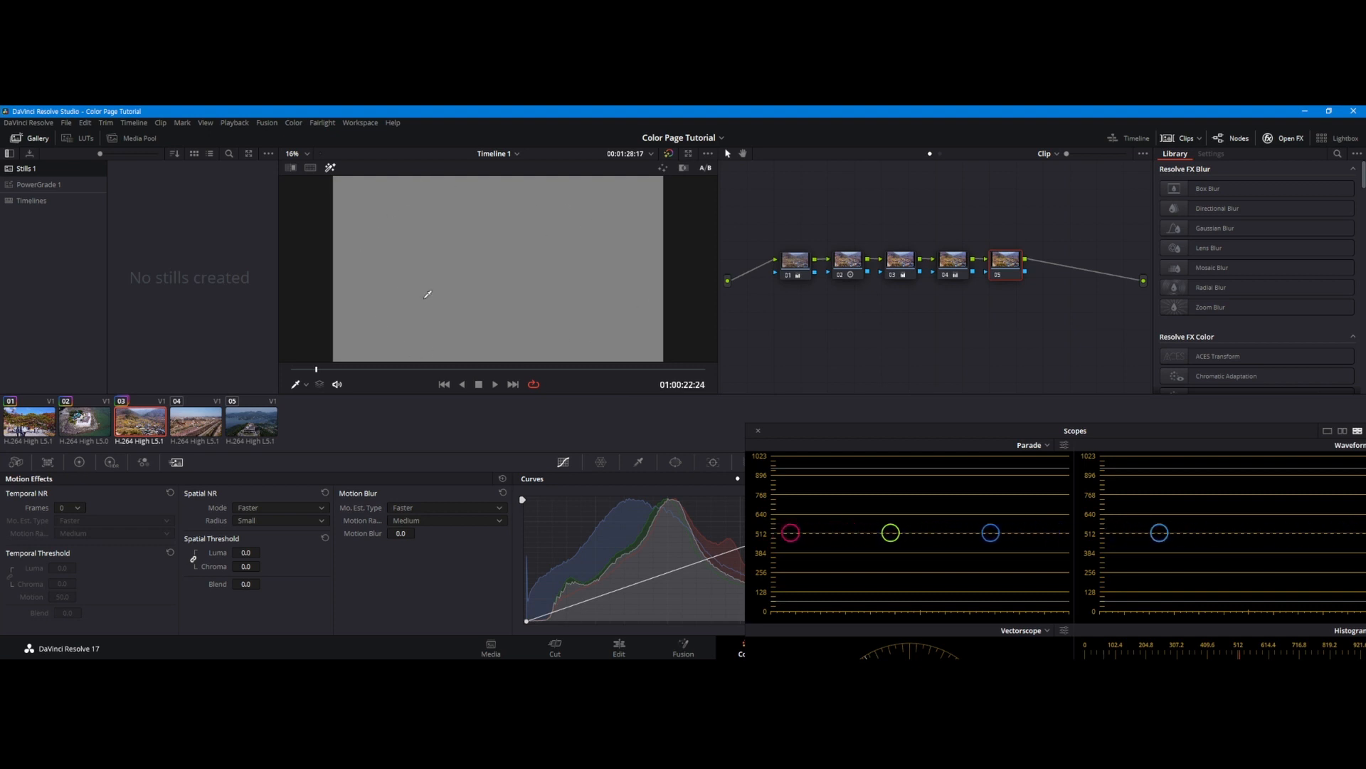
# Set the fifth node's Temporal NR to 5 frames, with motion estimation type Better and motion range Medium.
pyautogui.click(75, 508)
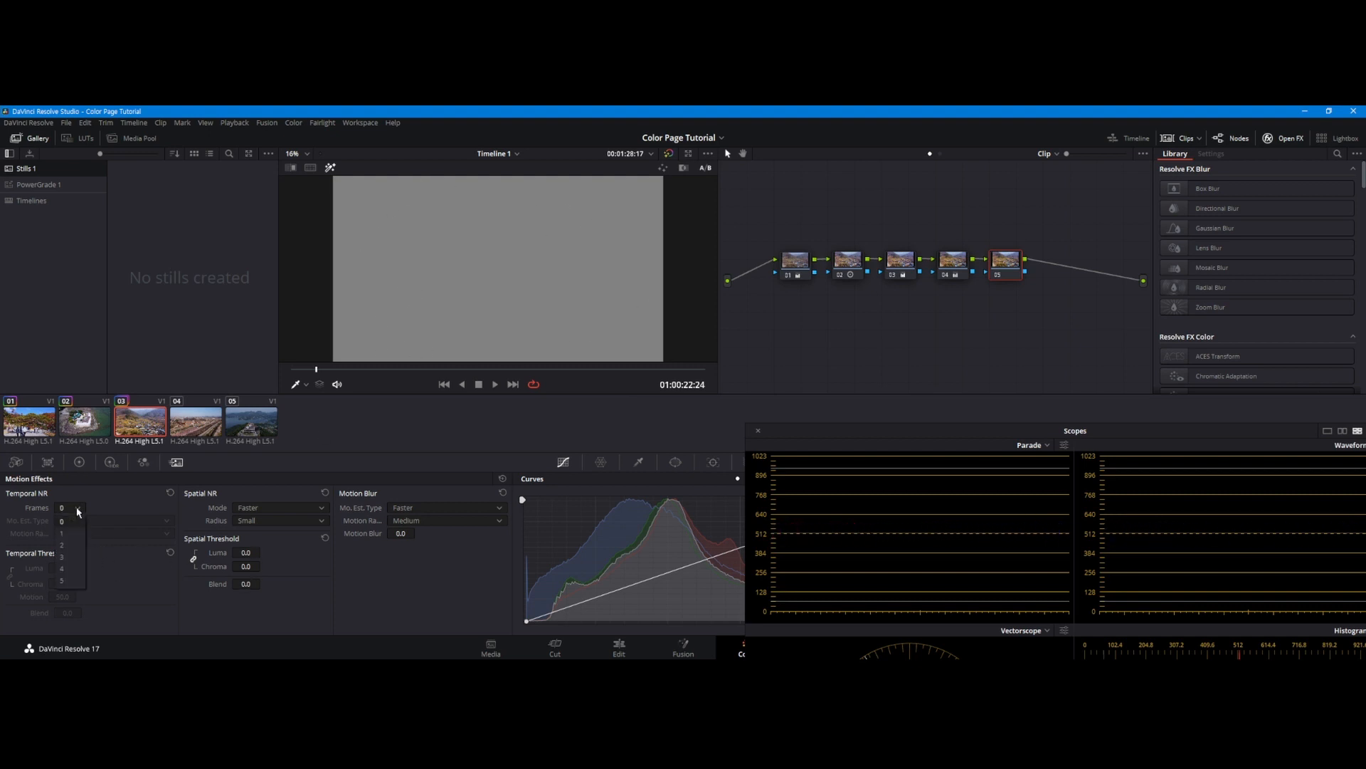
pyautogui.click(64, 580)
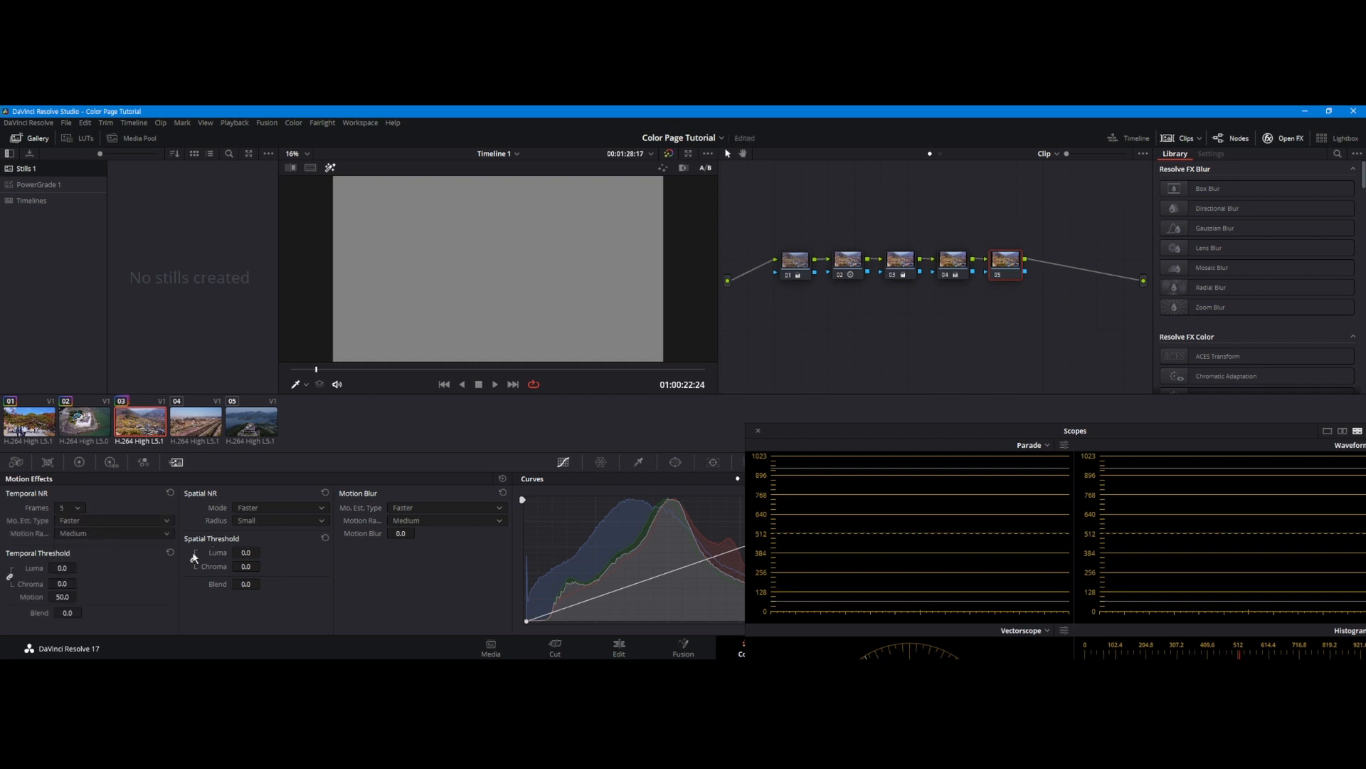
pyautogui.click(99, 519)
pyautogui.click(71, 546)
pyautogui.click(83, 536)
pyautogui.click(81, 558)
# Set the fifth node's Spatial NR mode to Better and its radius to Large.
pyautogui.click(259, 509)
pyautogui.click(249, 533)
pyautogui.click(253, 521)
pyautogui.click(251, 558)
pyautogui.click(104, 522)
pyautogui.click(272, 506)
pyautogui.click(281, 481)
# Set the Temporal Threshold Luma and Chroma to 13.0 and the Spatial Threshold Luma and Chroma to 6.0.
pyautogui.click(10, 575)
pyautogui.moveTo(80, 567)
pyautogui.mouseDown()
pyautogui.moveTo(128, 567)
pyautogui.moveTo(85, 568)
pyautogui.mouseUp()
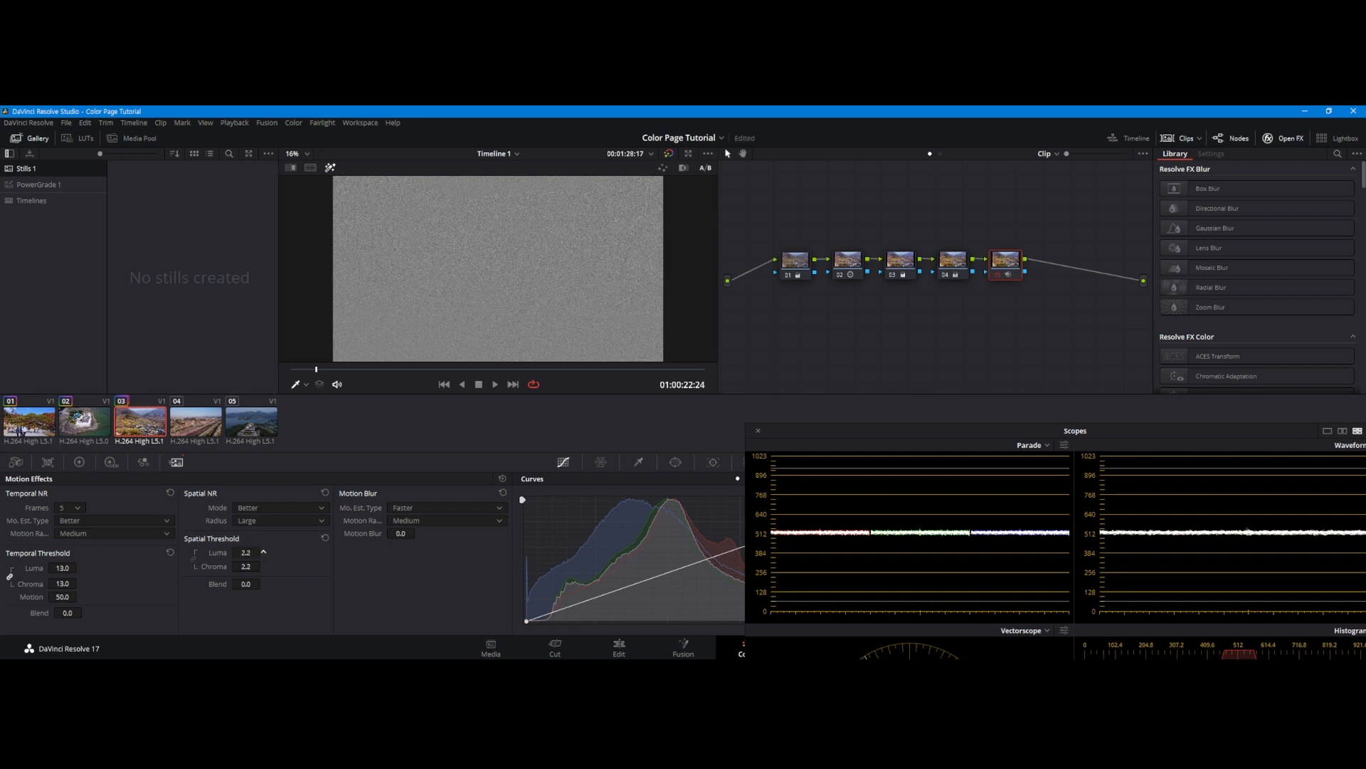
pyautogui.moveTo(264, 552); pyautogui.dragTo(263, 552)
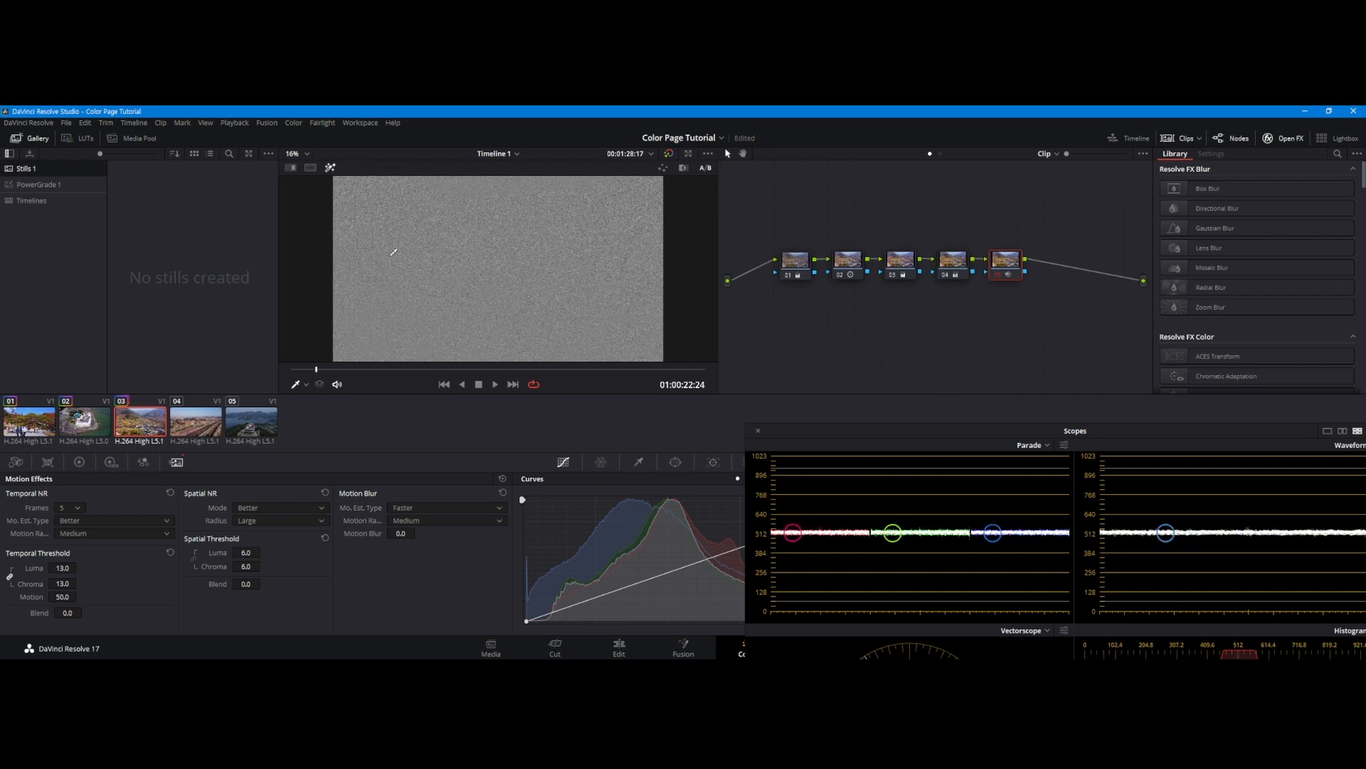
# Turn off the difference highlight and review the noise-reduced third clip through to its end.
pyautogui.click(332, 168)
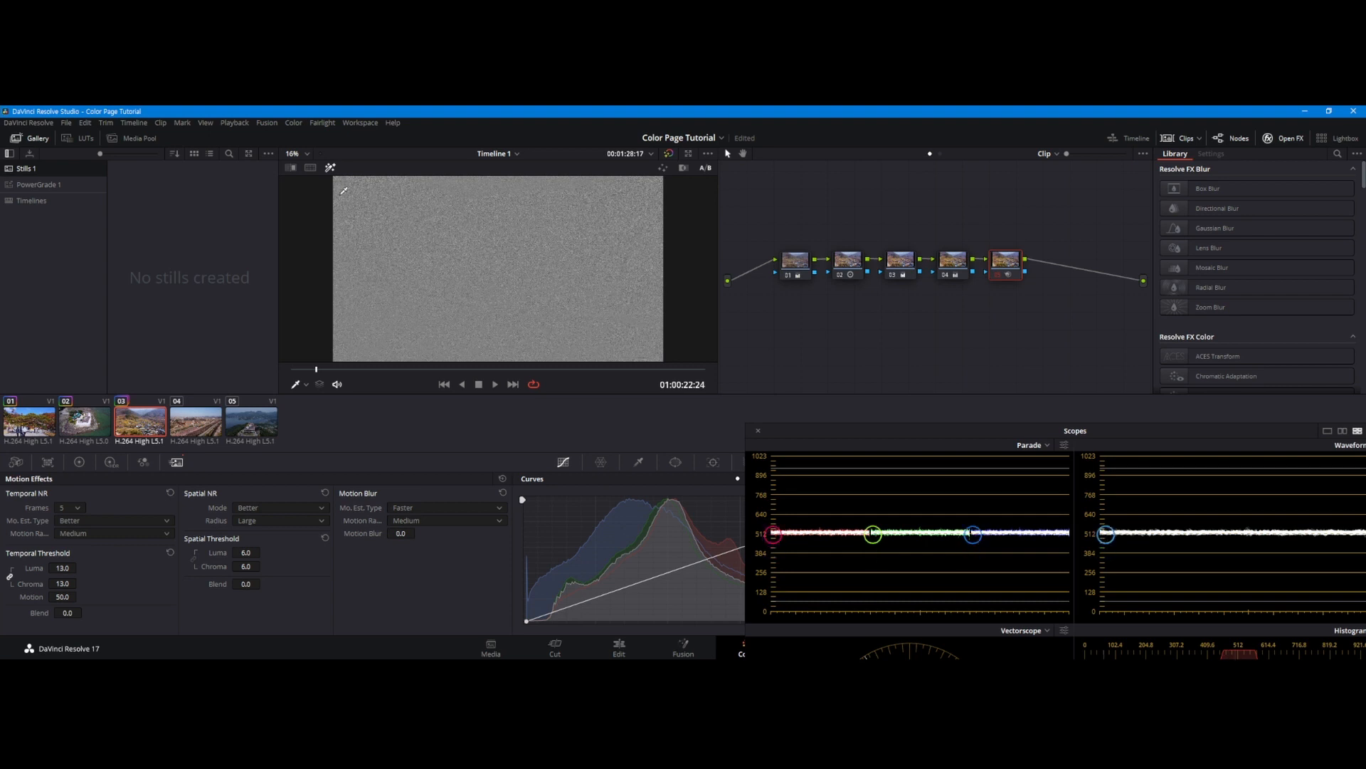
pyautogui.click(330, 168)
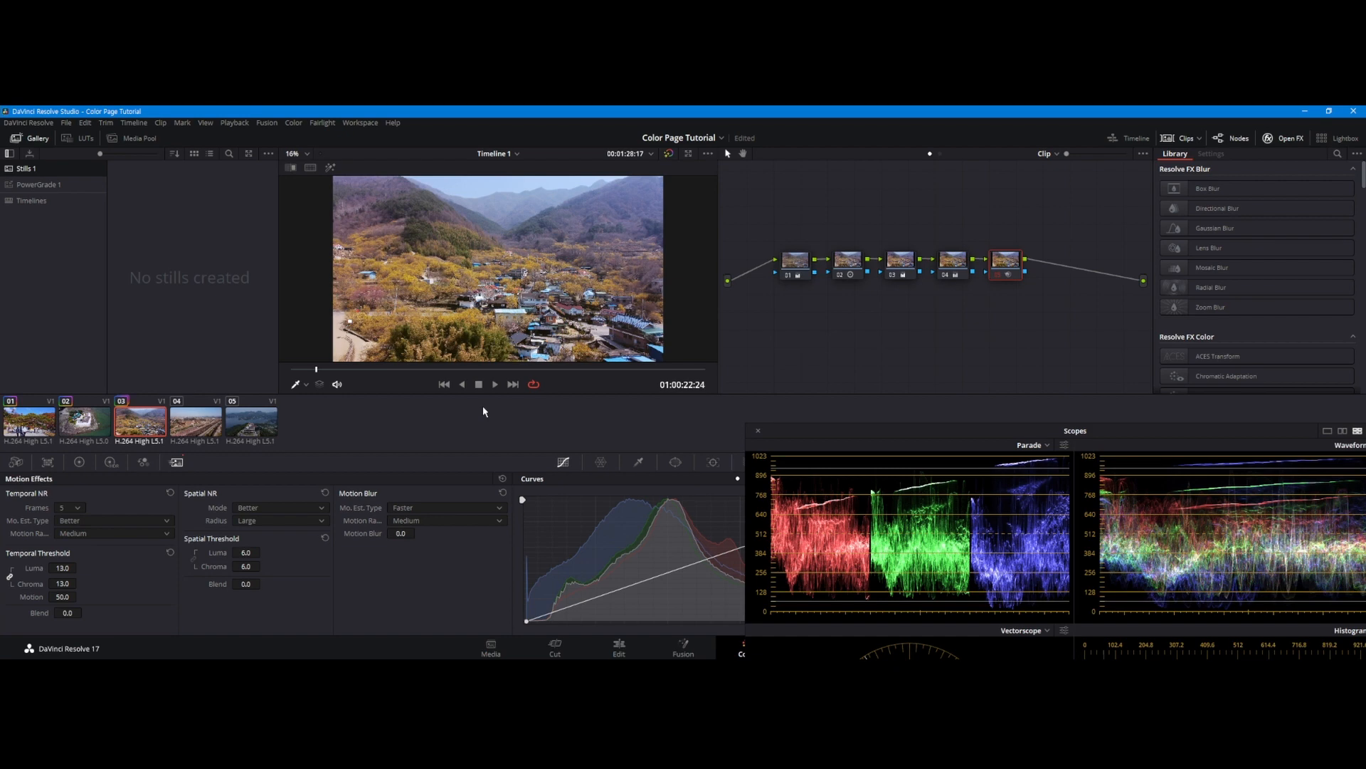
pyautogui.click(497, 369)
pyautogui.moveTo(500, 377); pyautogui.dragTo(712, 366)
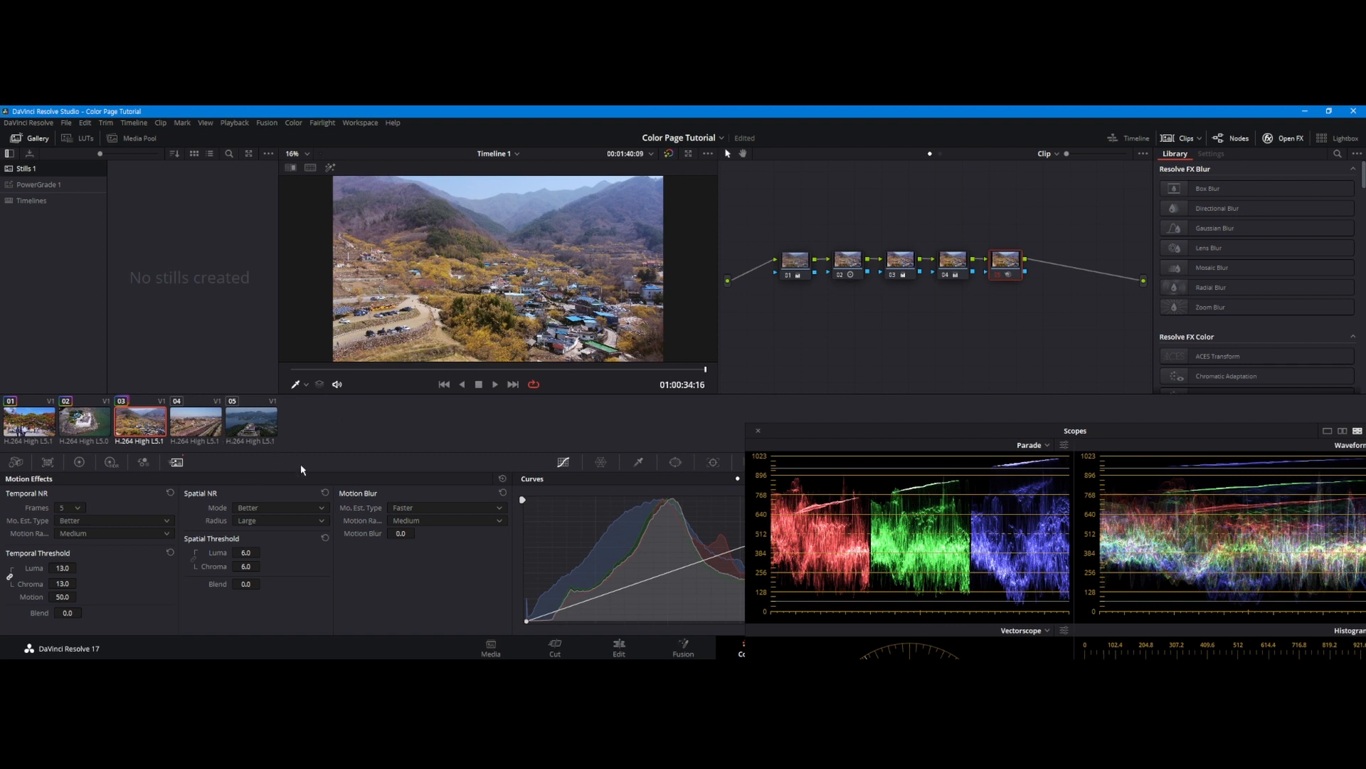
# Open the fourth clip for Primaries grading, with its node moved near the graph's source and the scopes window fully in view.
pyautogui.click(195, 427)
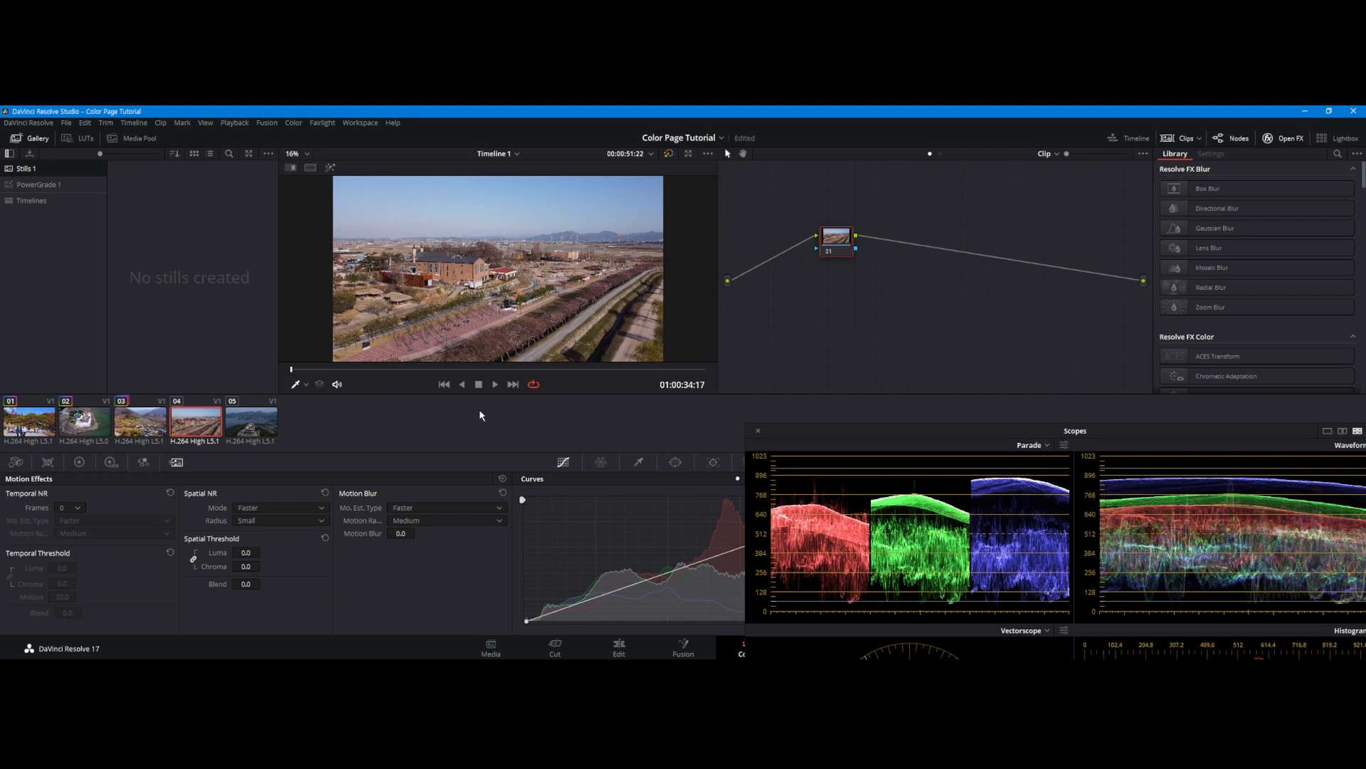
pyautogui.moveTo(835, 242); pyautogui.dragTo(802, 263)
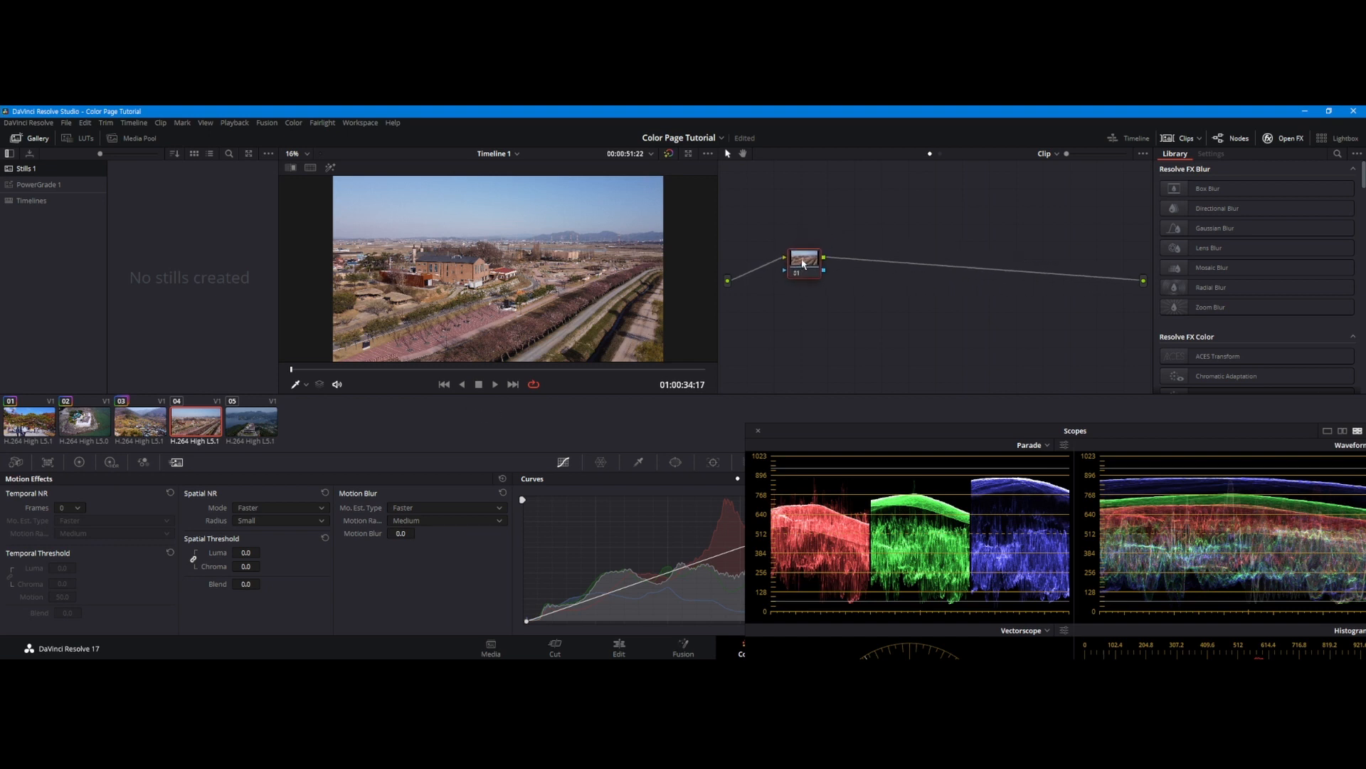
pyautogui.click(78, 461)
pyautogui.moveTo(808, 265); pyautogui.dragTo(792, 275)
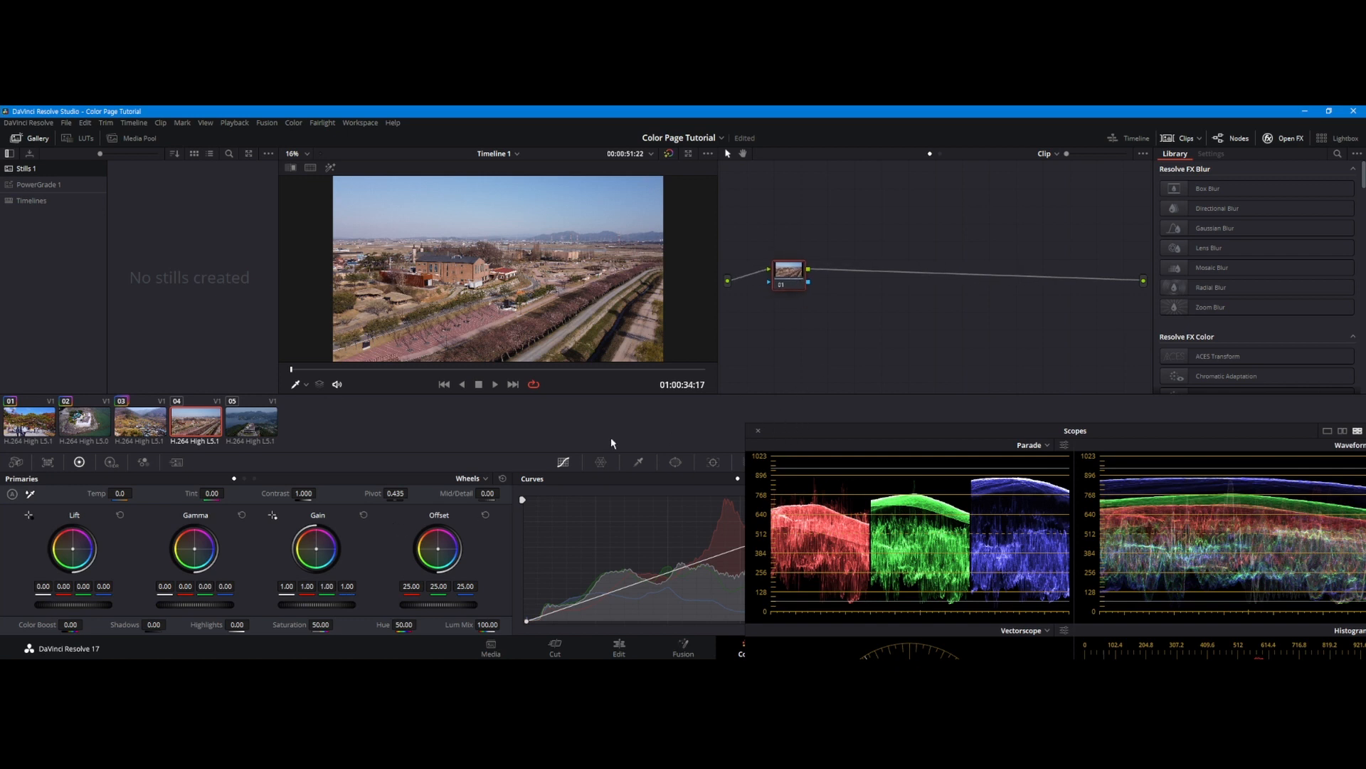
pyautogui.moveTo(1037, 429); pyautogui.dragTo(1011, 212)
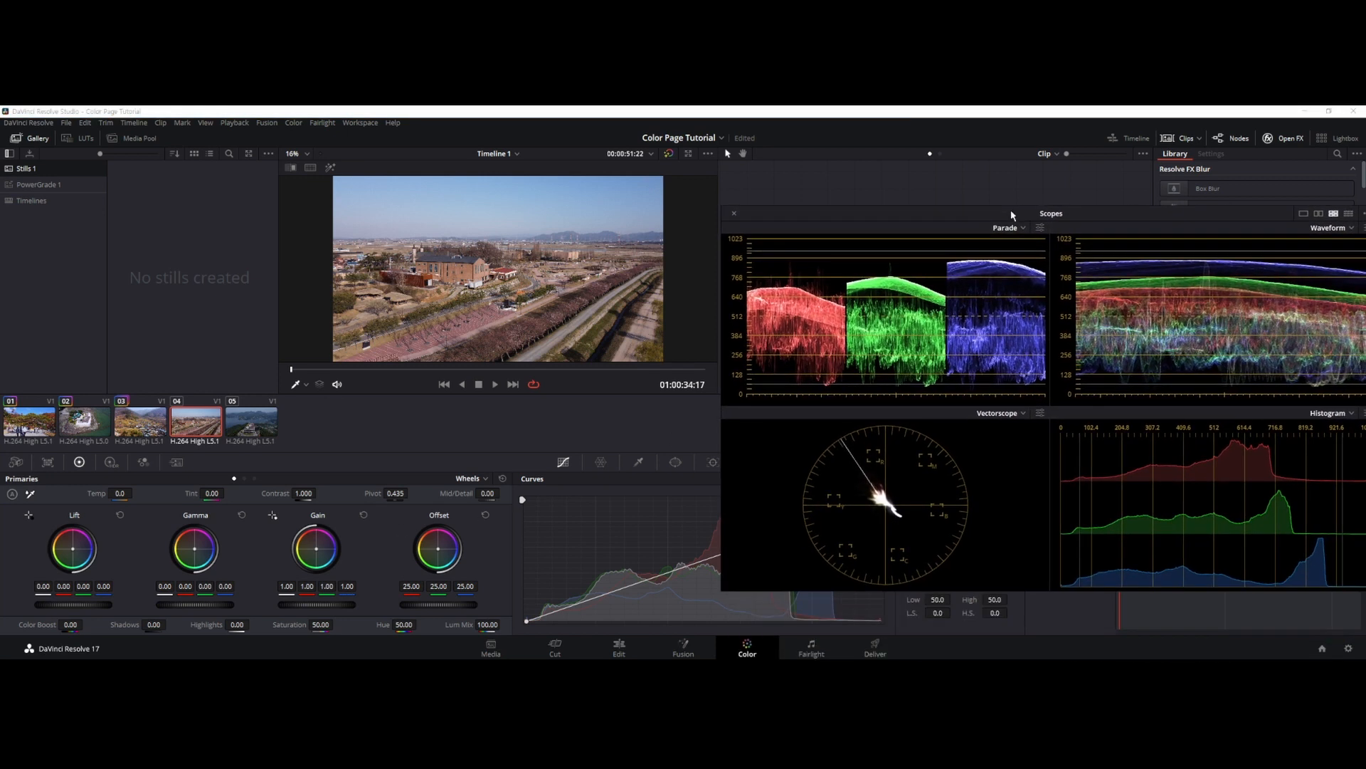
pyautogui.moveTo(1014, 300); pyautogui.dragTo(1016, 260)
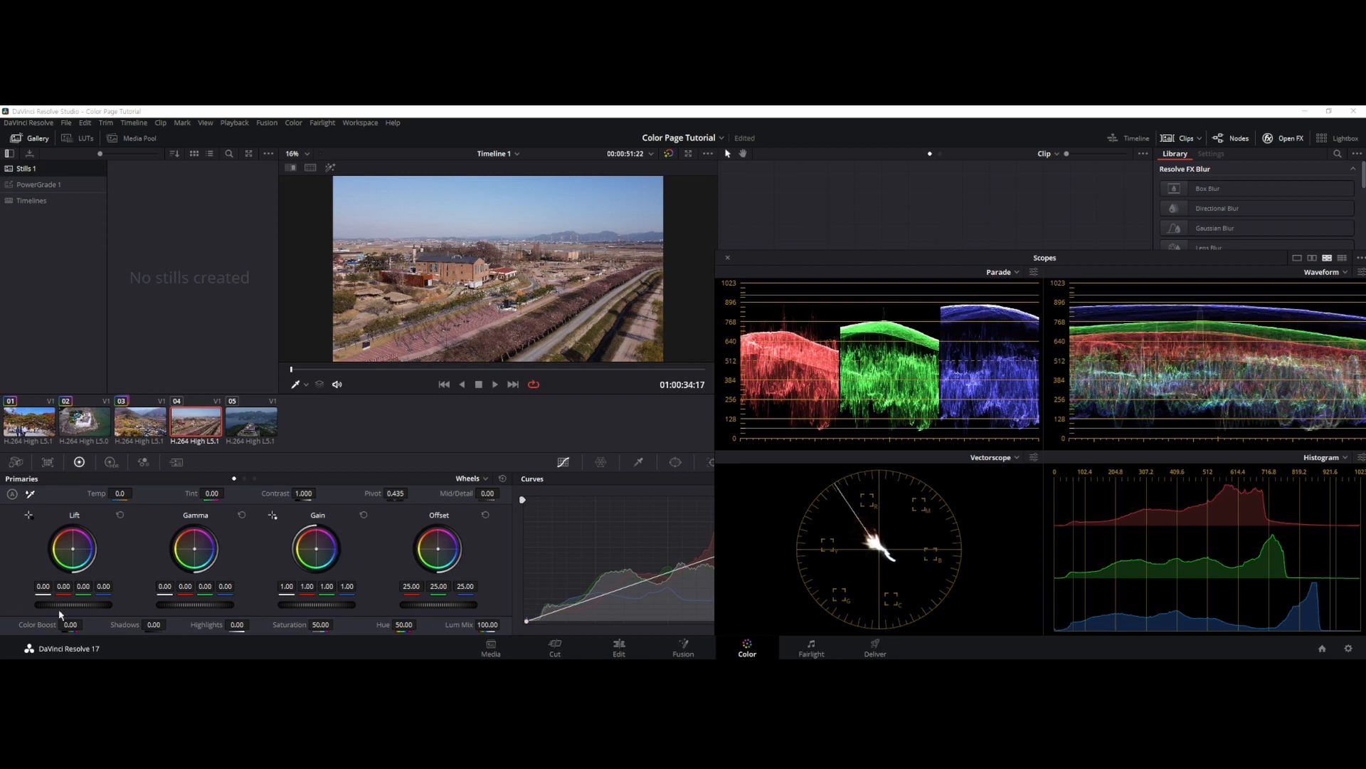
# Raise the fourth clip's Lift to 0.02 and its Gain to 1.06 on the first node.
pyautogui.moveTo(66, 607); pyautogui.dragTo(72, 607)
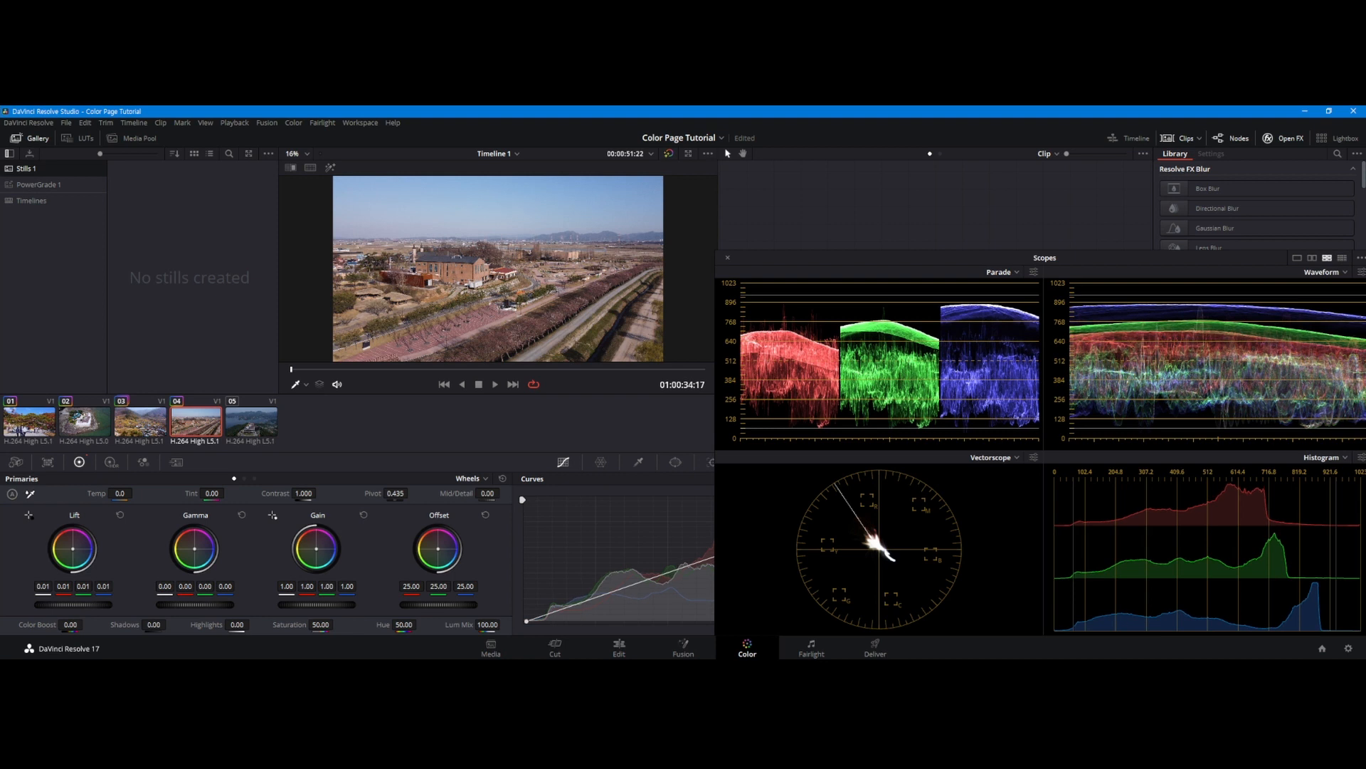
pyautogui.moveTo(72, 607); pyautogui.dragTo(75, 607)
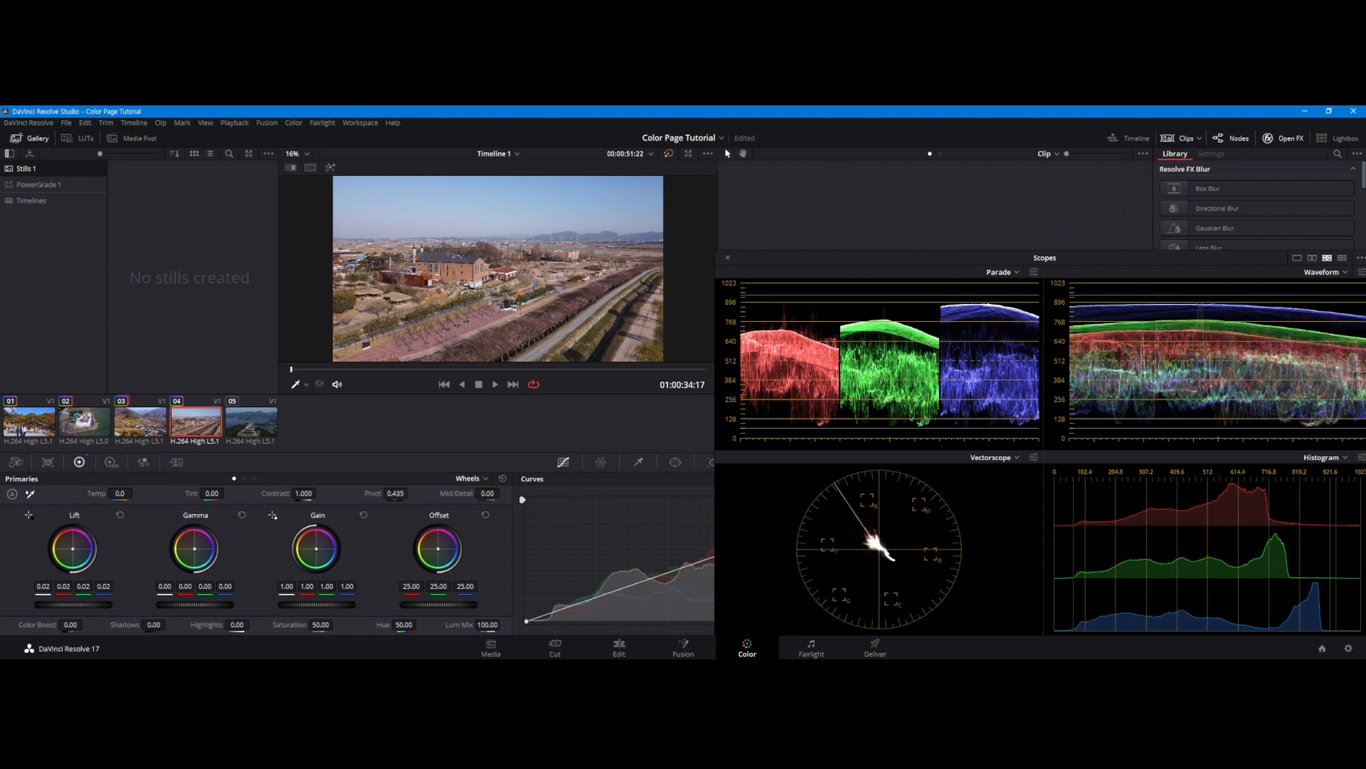
pyautogui.moveTo(316, 605); pyautogui.dragTo(325, 604)
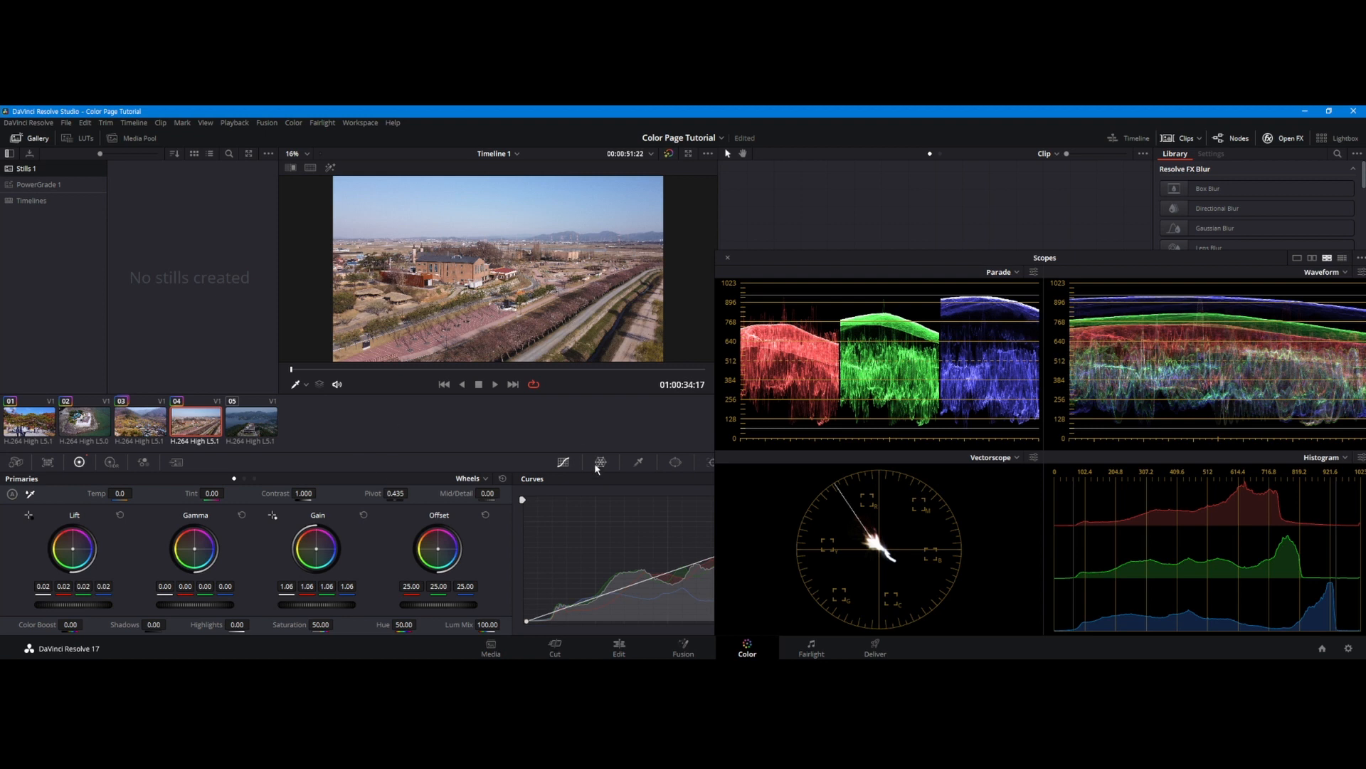
# Add a second serial node to the fourth clip and set its Contrast to 1.048.
pyautogui.moveTo(837, 262); pyautogui.dragTo(844, 356)
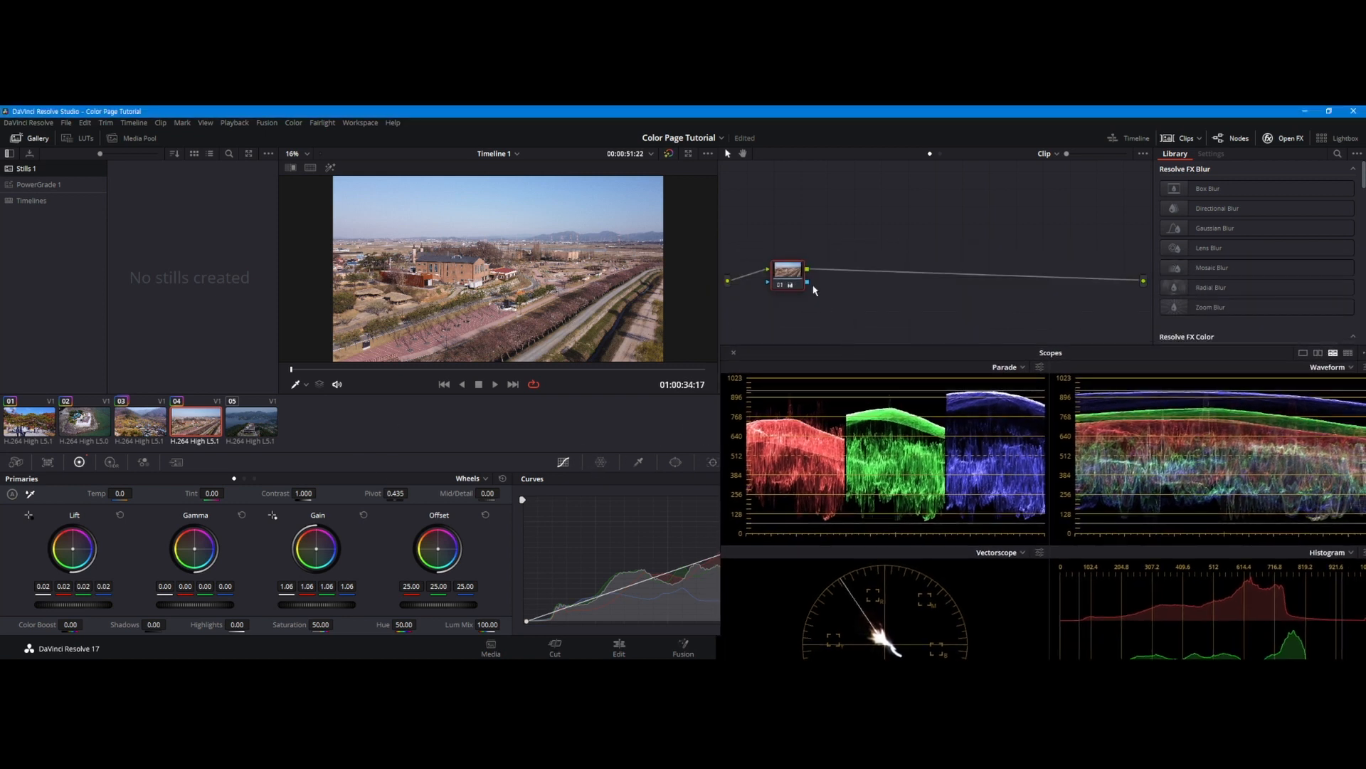
pyautogui.rightClick(796, 271)
pyautogui.moveTo(836, 326)
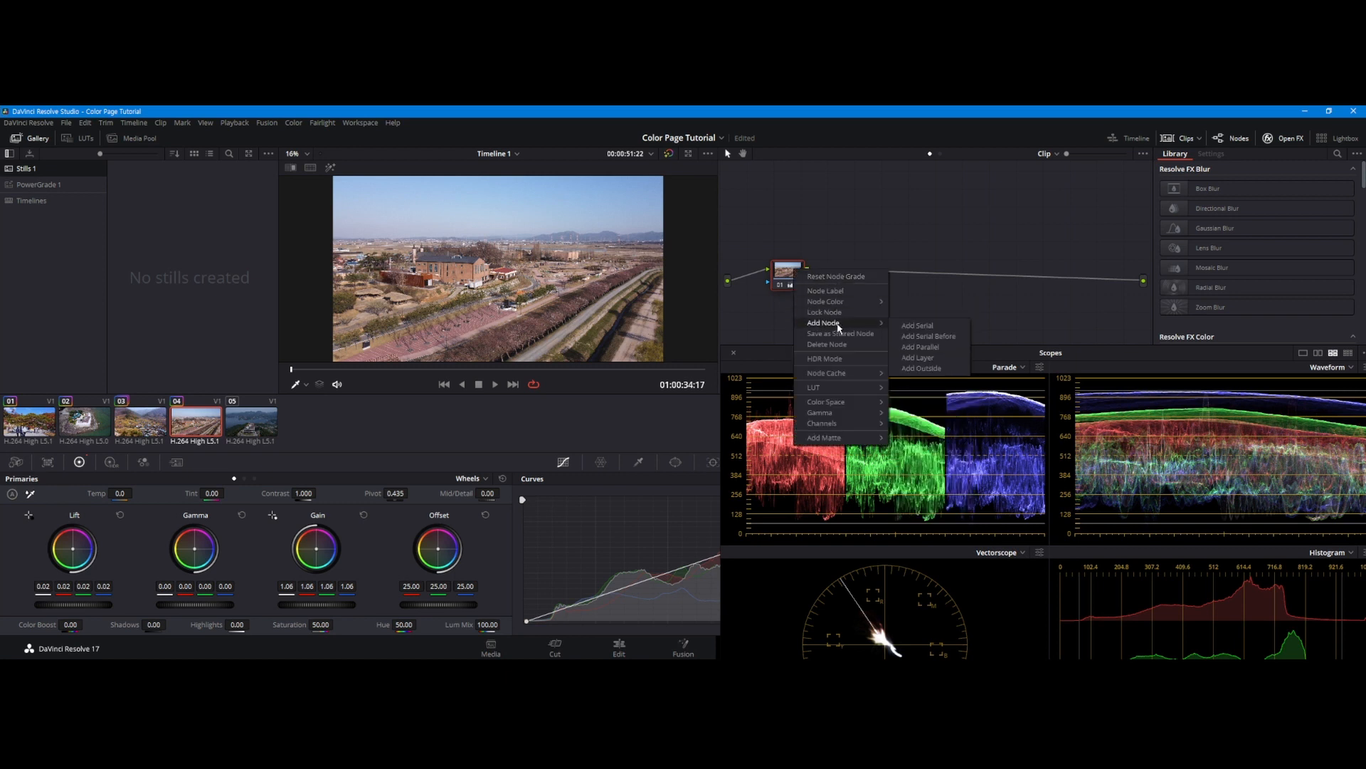
pyautogui.click(913, 326)
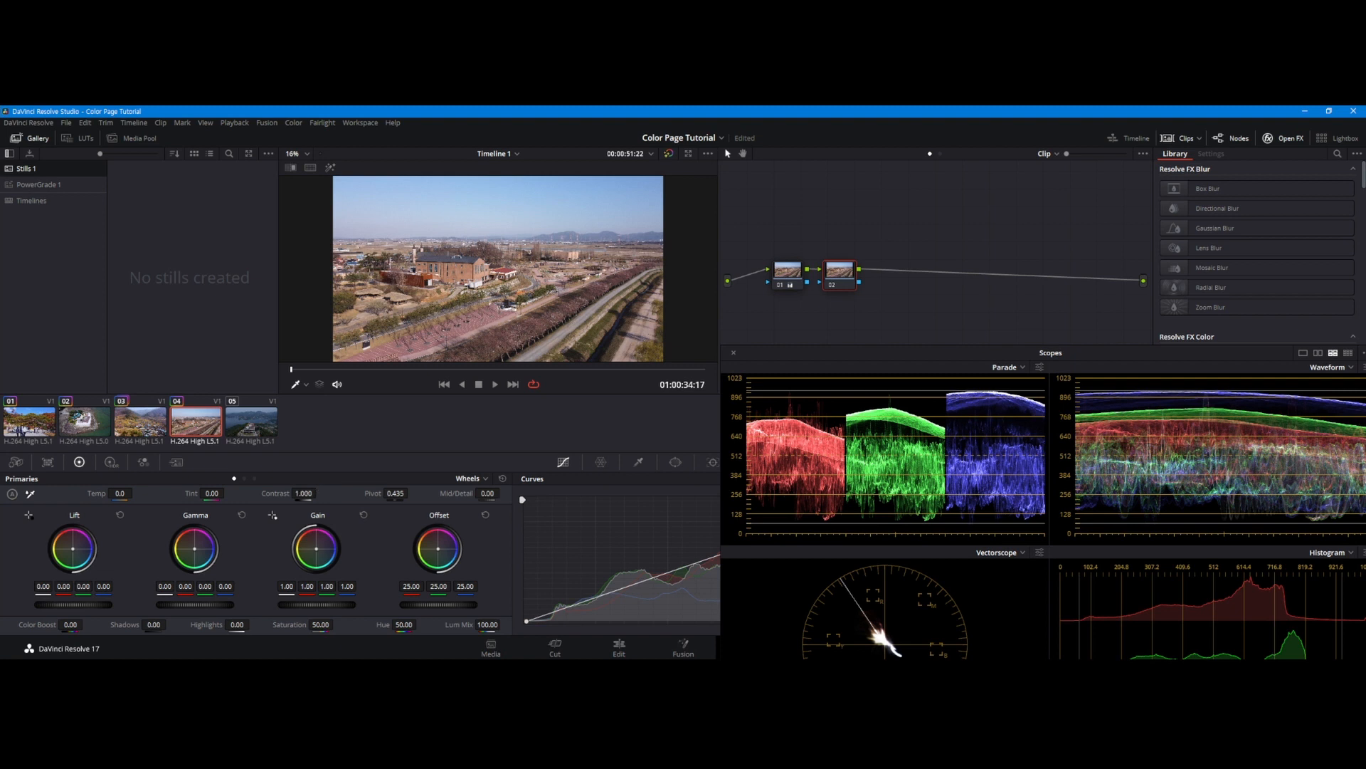
pyautogui.moveTo(303, 493)
pyautogui.mouseDown()
pyautogui.moveTo(176, 493)
pyautogui.moveTo(321, 493)
pyautogui.mouseUp()
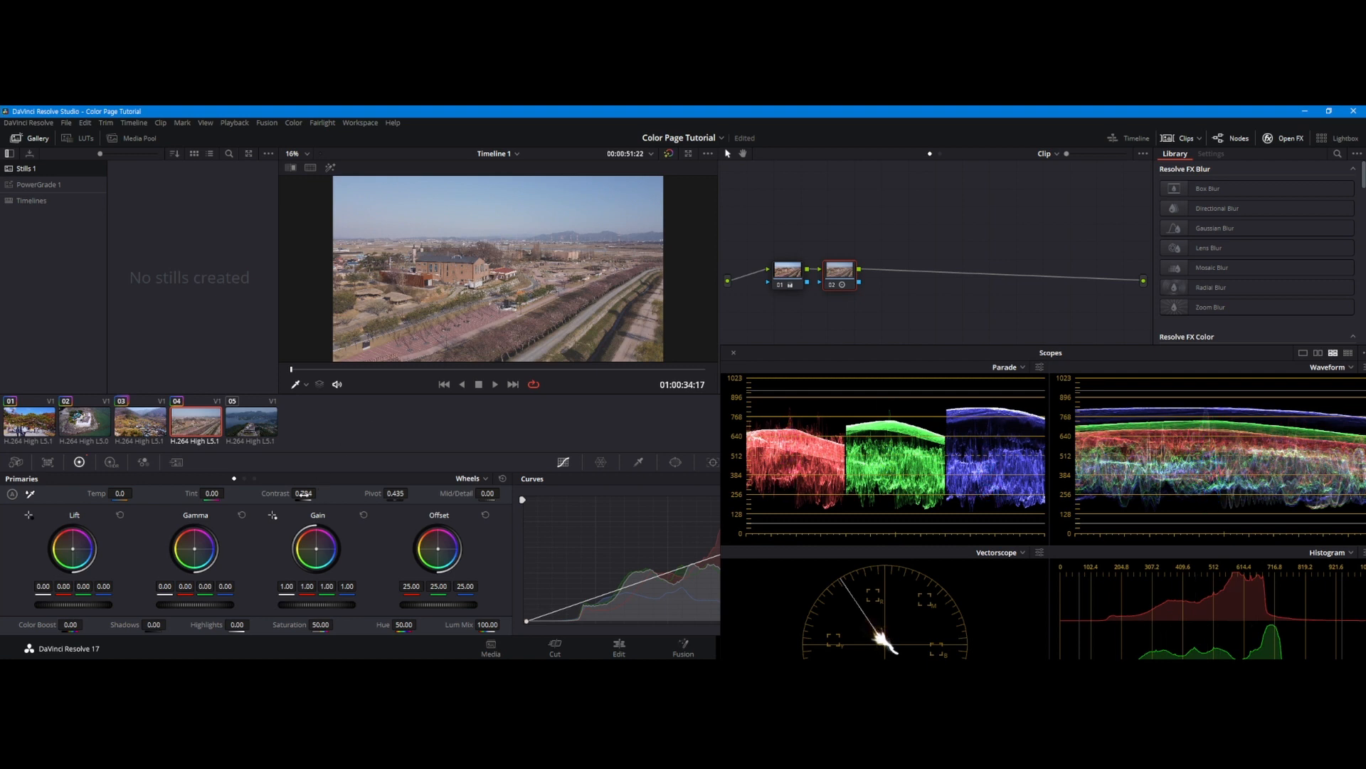
pyautogui.moveTo(319, 493); pyautogui.dragTo(319, 492)
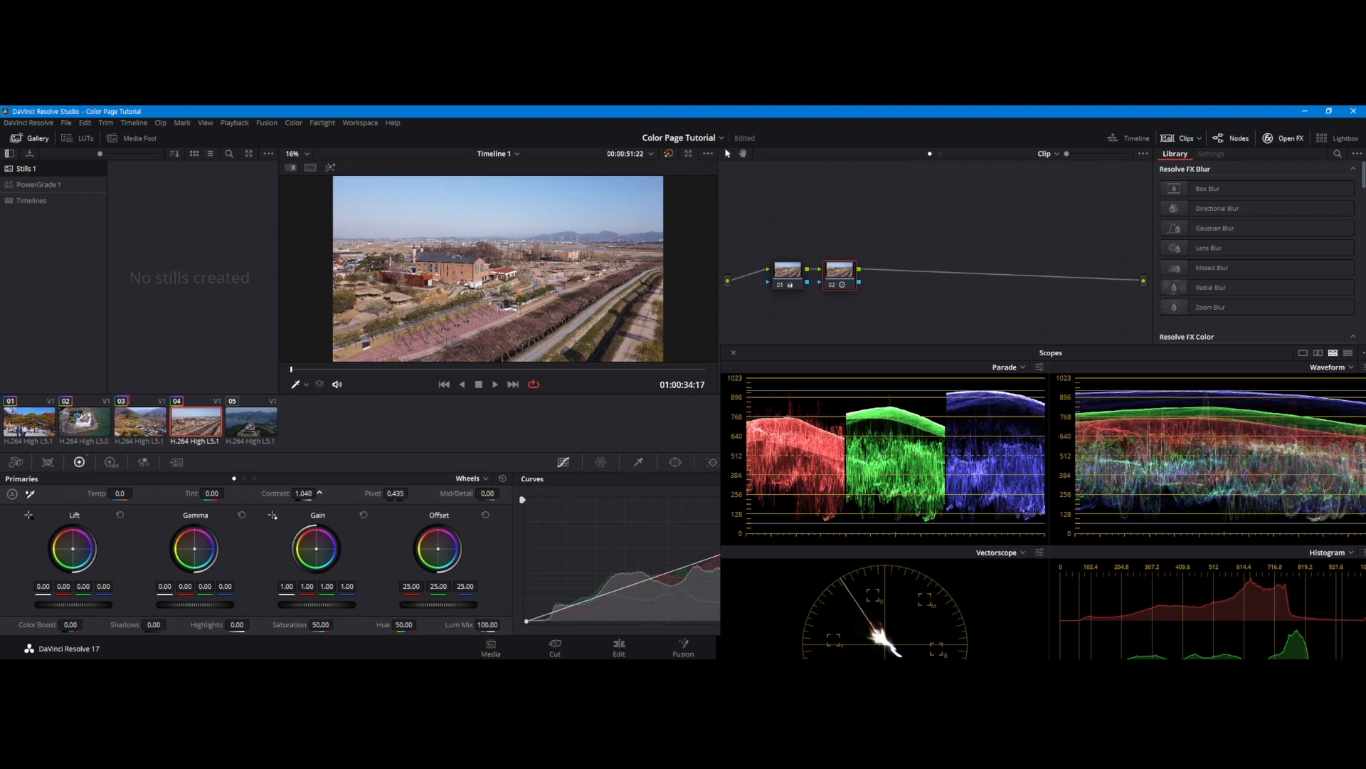
pyautogui.moveTo(320, 493); pyautogui.dragTo(320, 492)
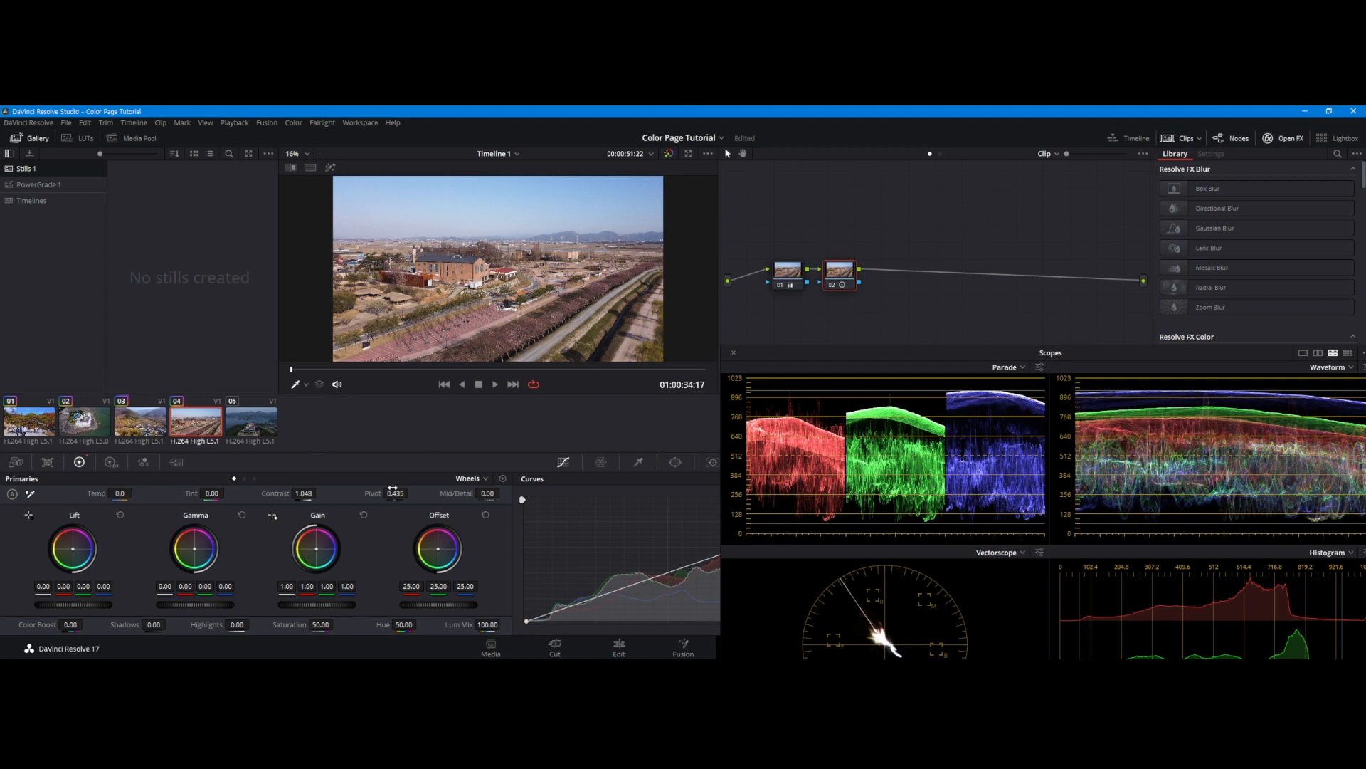
# Add a third serial node to the fourth clip and set its Saturation to 70.40.
pyautogui.hotkey('alt', 's')
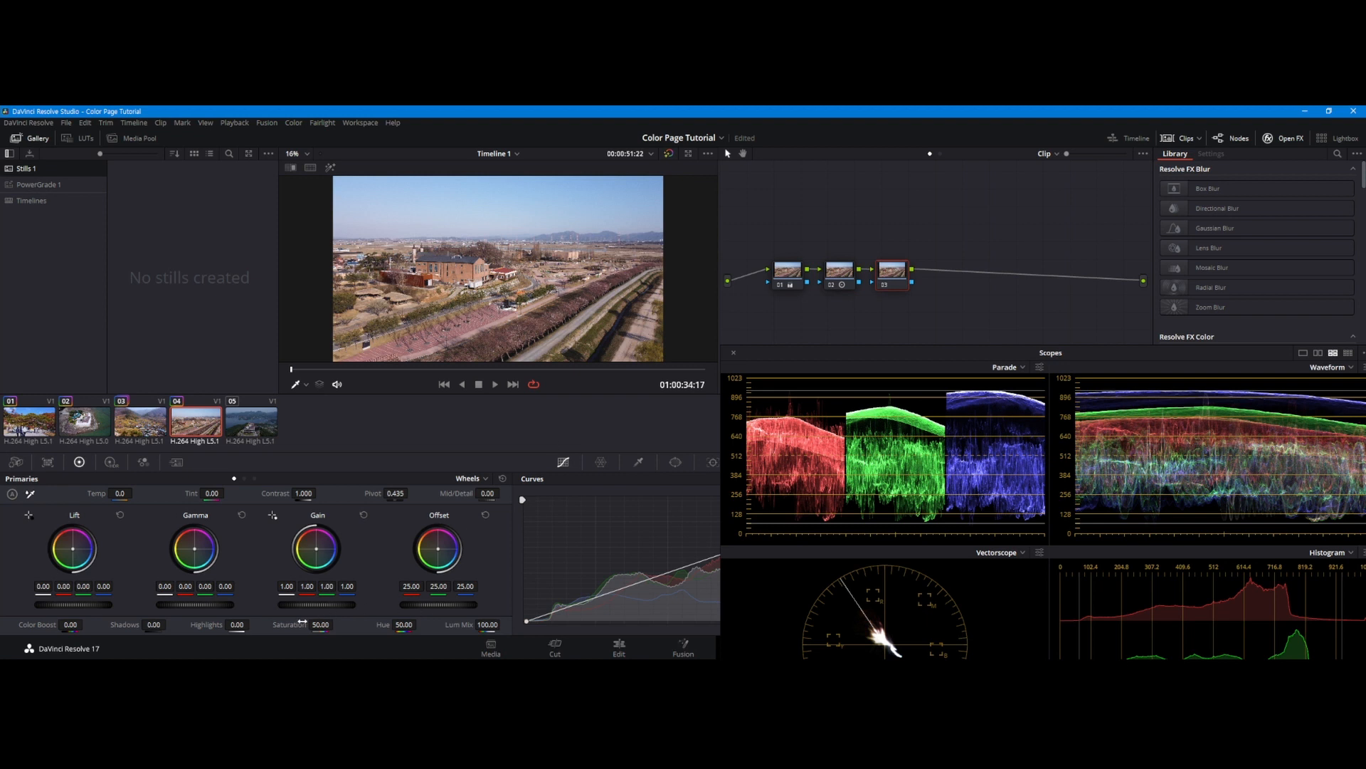
pyautogui.moveTo(303, 623); pyautogui.dragTo(336, 624)
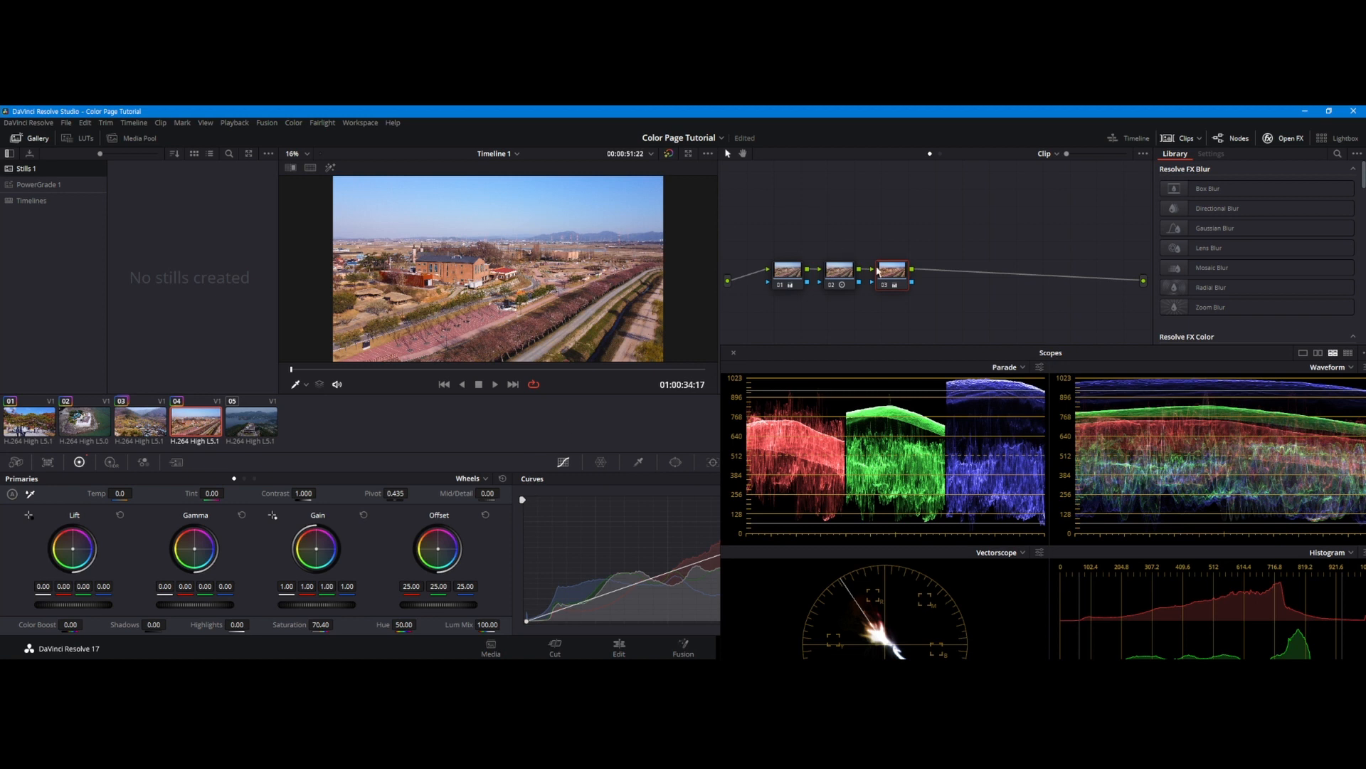
# Add a fourth serial node to the fourth clip and set its Lum Mix to 0.00.
pyautogui.hotkey('alt', 's')
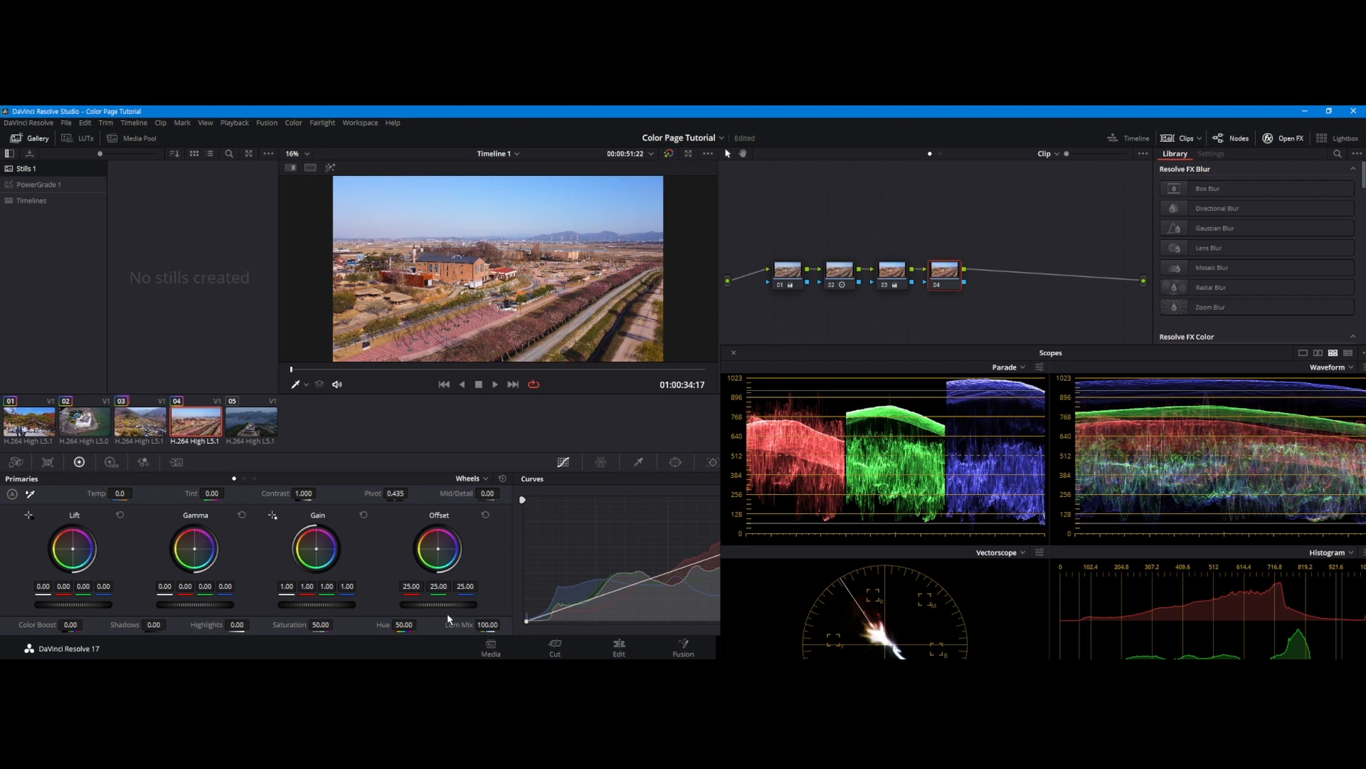
pyautogui.moveTo(496, 624); pyautogui.dragTo(427, 624)
pyautogui.moveTo(1003, 356)
pyautogui.mouseDown()
pyautogui.moveTo(1034, 331)
pyautogui.moveTo(1021, 337)
pyautogui.mouseUp()
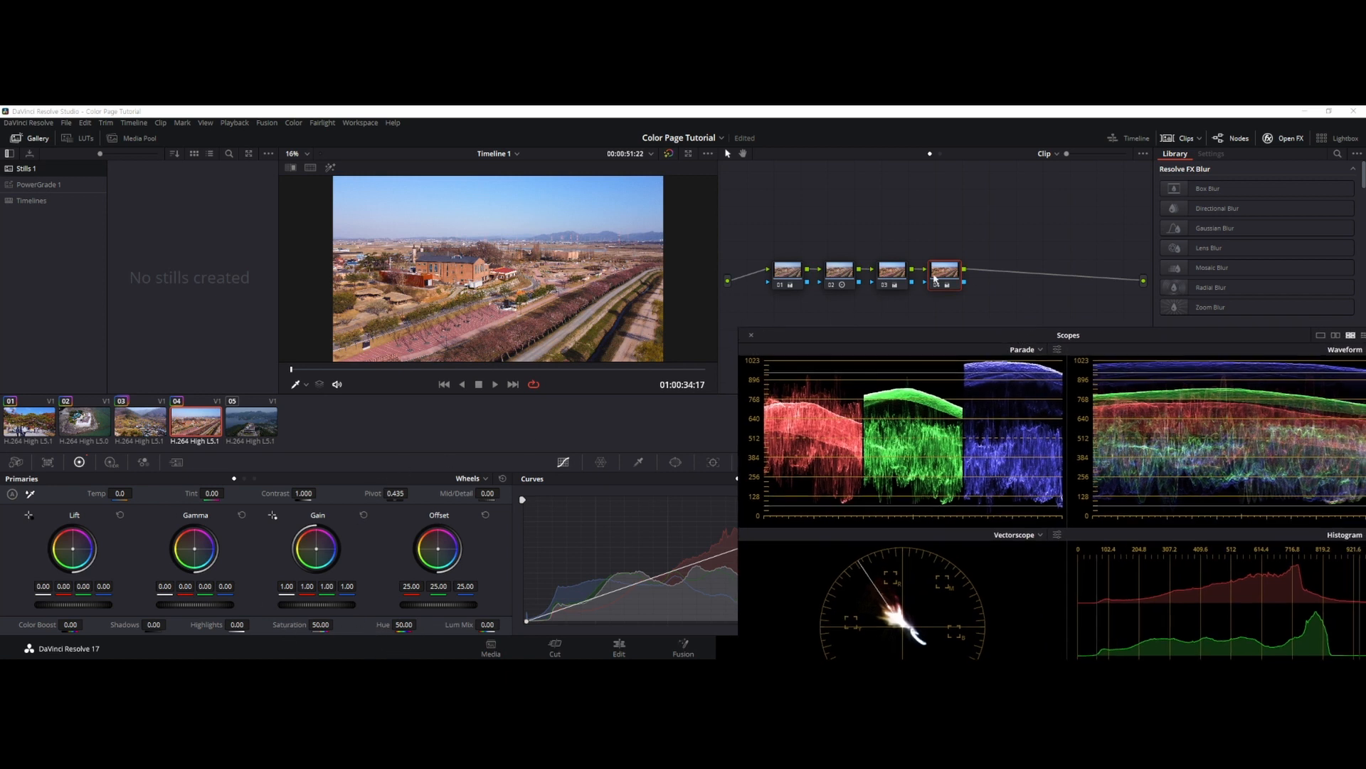
# Try a Saturation of 100.00 on the fourth node, then reset it to the default.
pyautogui.moveTo(290, 624); pyautogui.dragTo(336, 624)
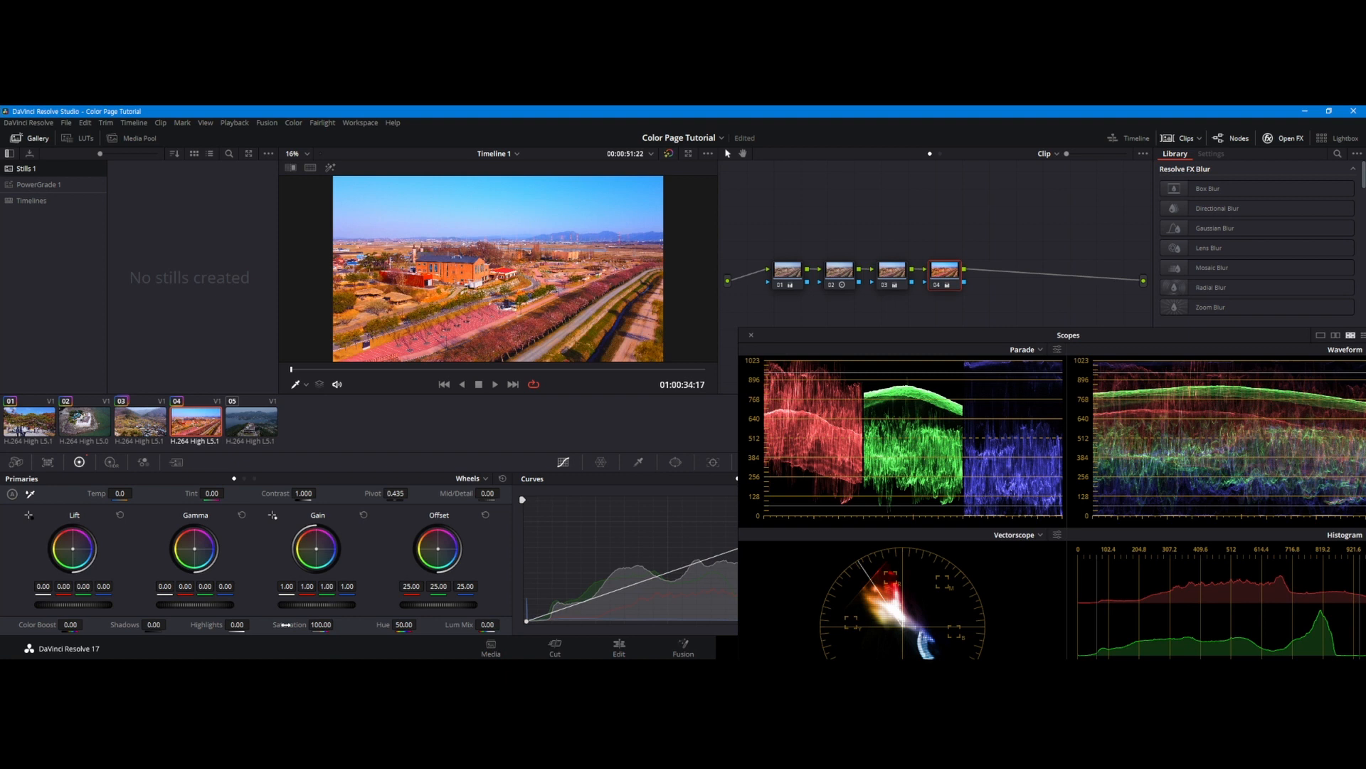
pyautogui.doubleClick(285, 624)
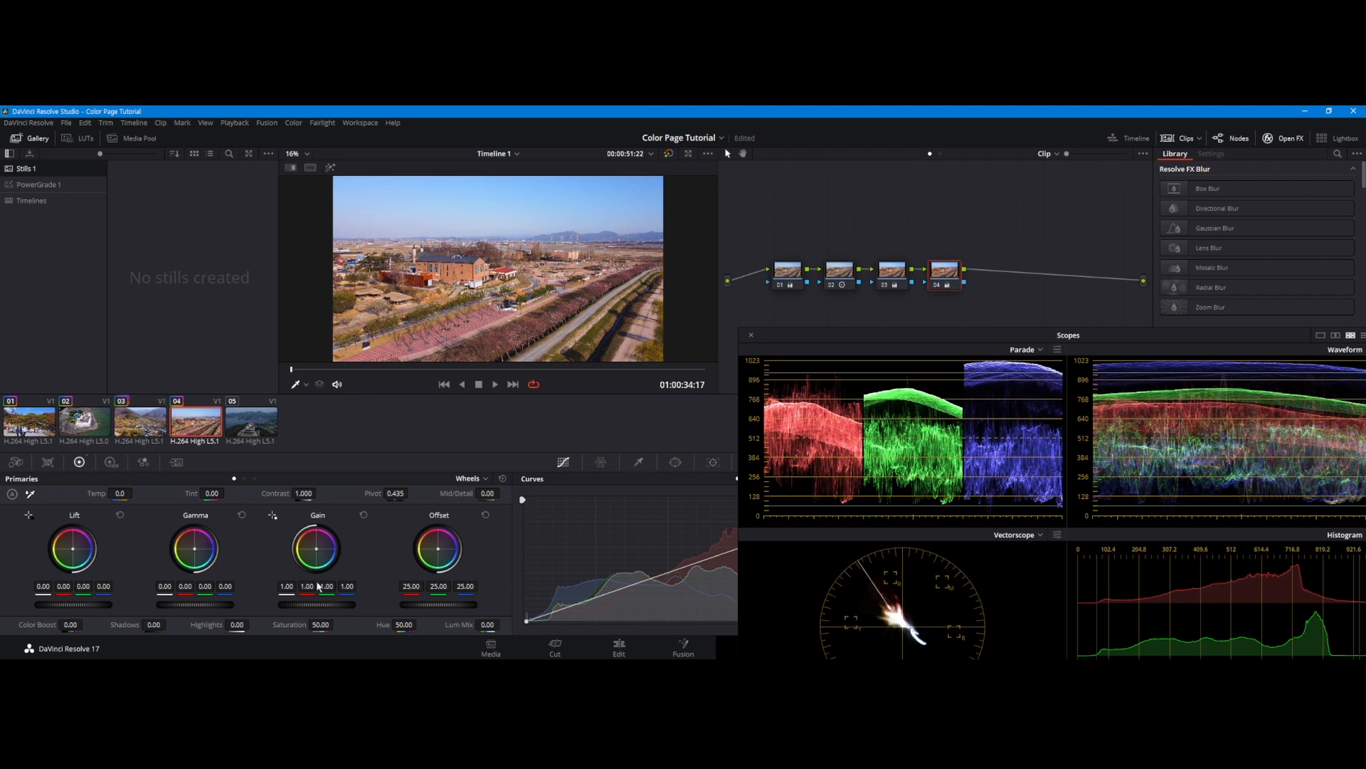
# Balance the fourth node's colour channels with the red Gain at 0.95 and the blue Lift at -0.01.
pyautogui.moveTo(307, 586); pyautogui.dragTo(294, 586)
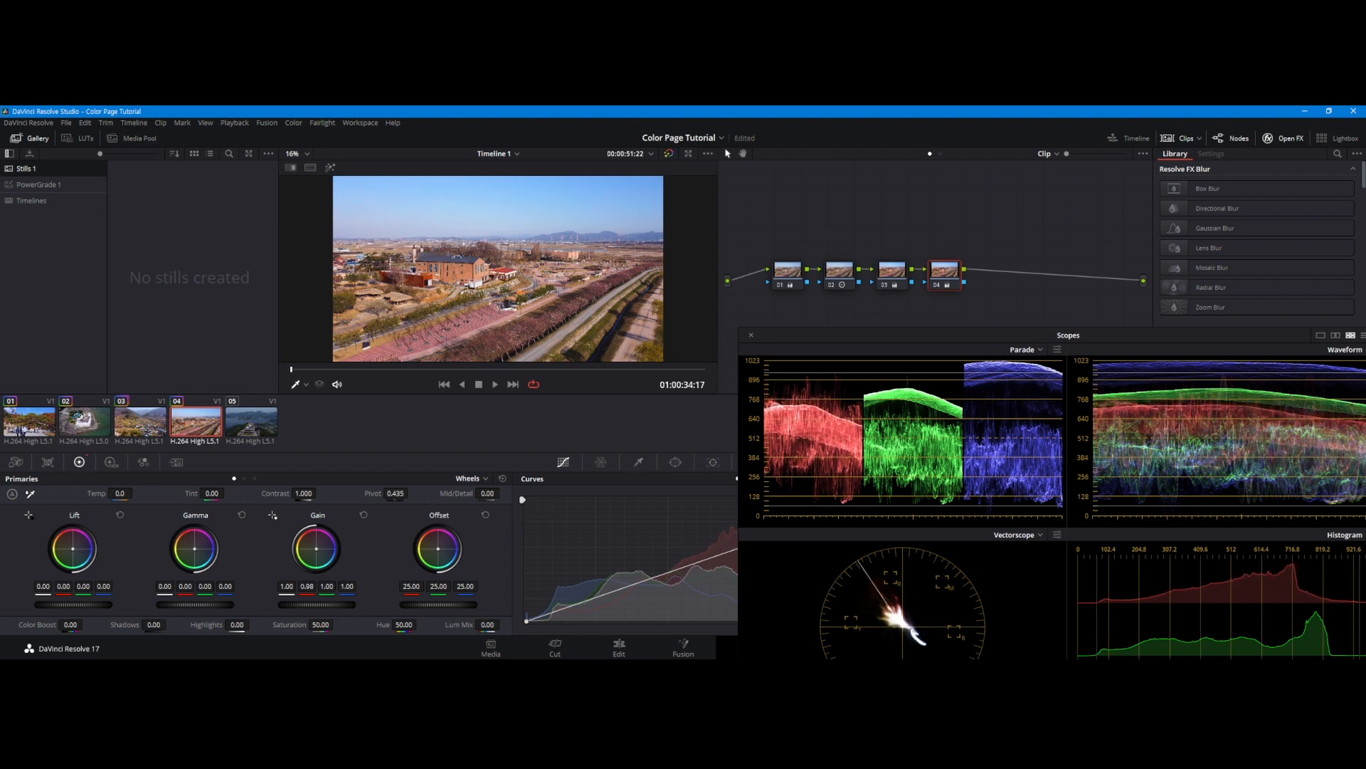
pyautogui.moveTo(293, 586); pyautogui.dragTo(275, 586)
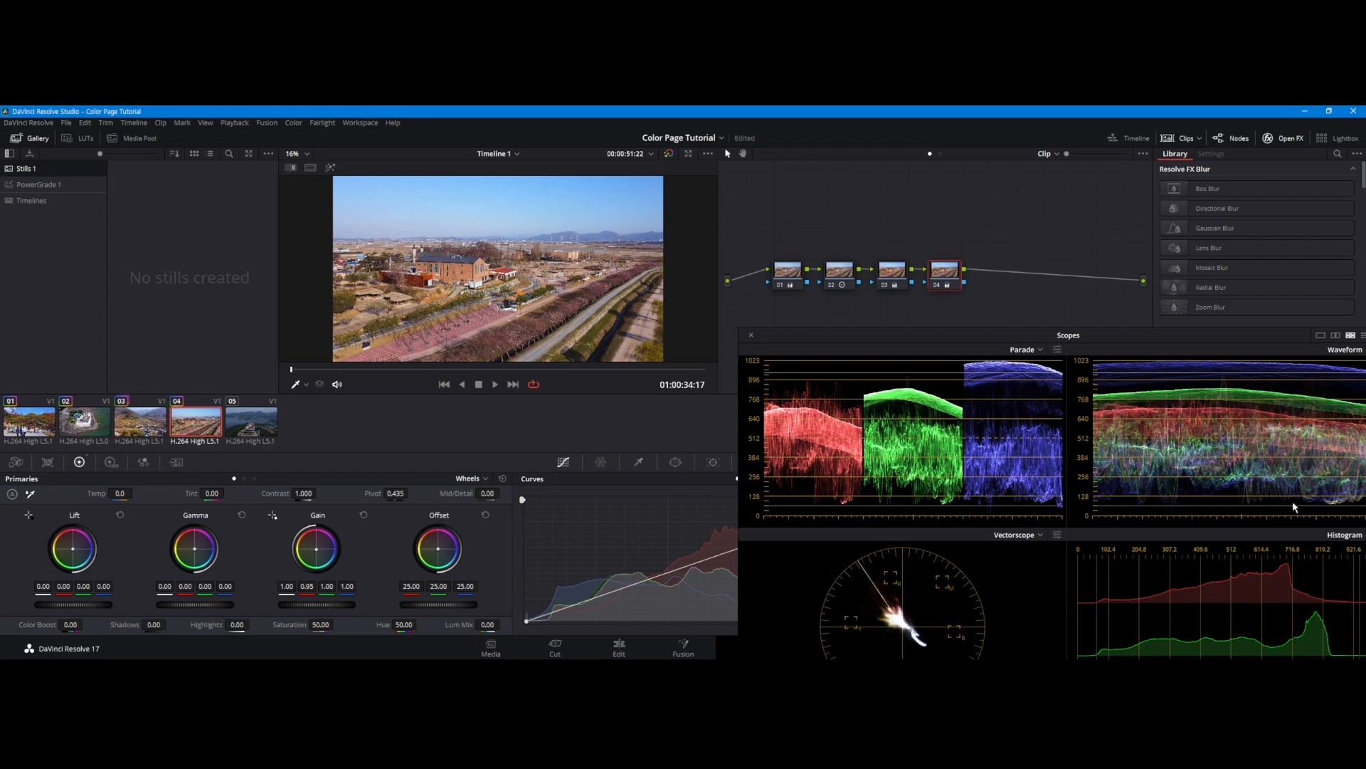
pyautogui.moveTo(1229, 335); pyautogui.dragTo(948, 189)
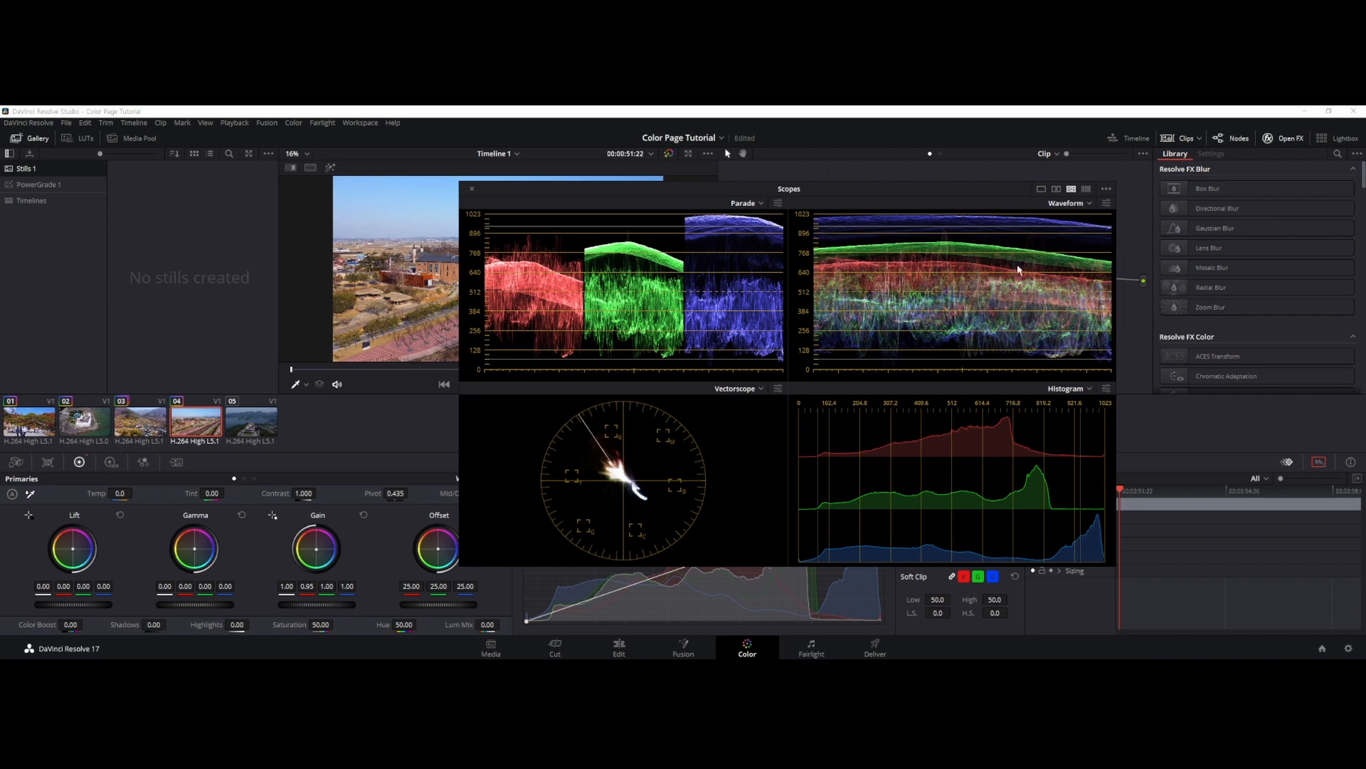
pyautogui.moveTo(985, 193); pyautogui.dragTo(1147, 233)
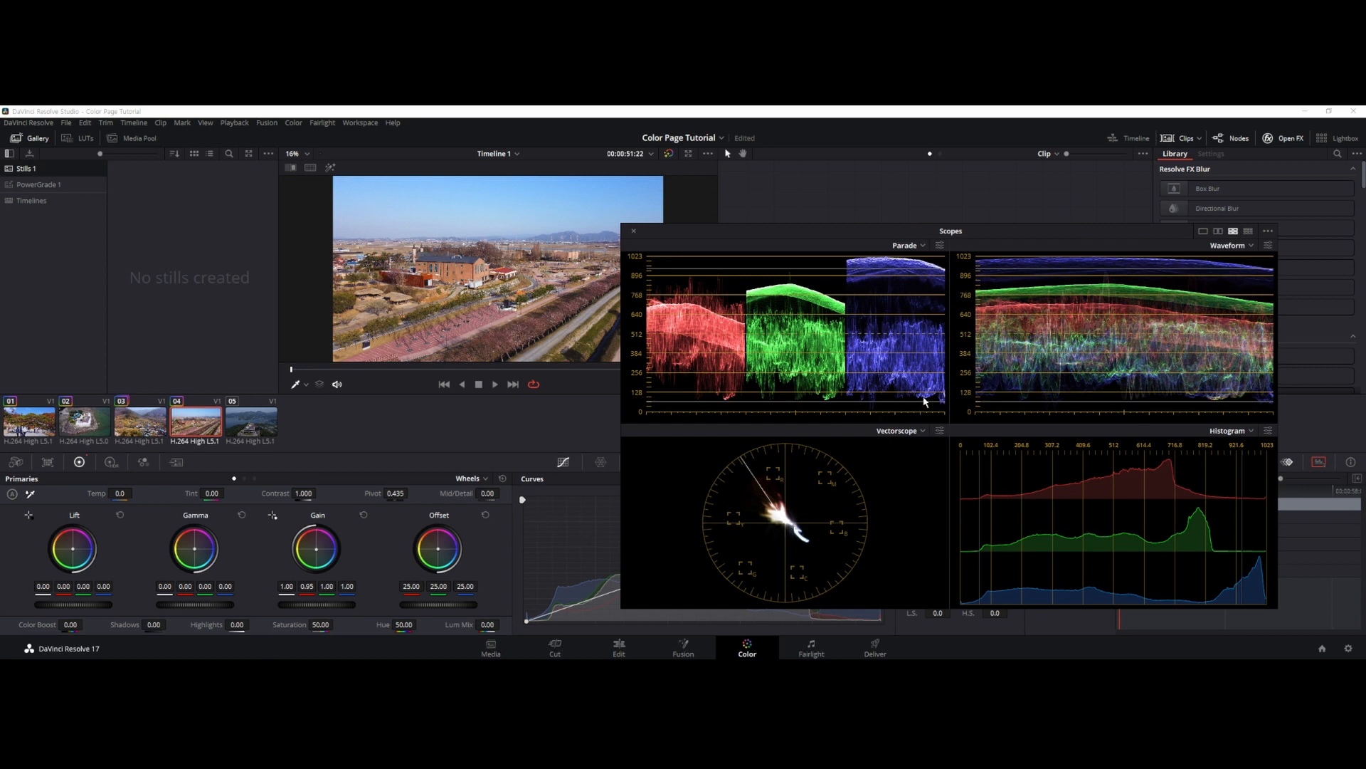
pyautogui.click(112, 588)
pyautogui.moveTo(110, 587); pyautogui.dragTo(106, 587)
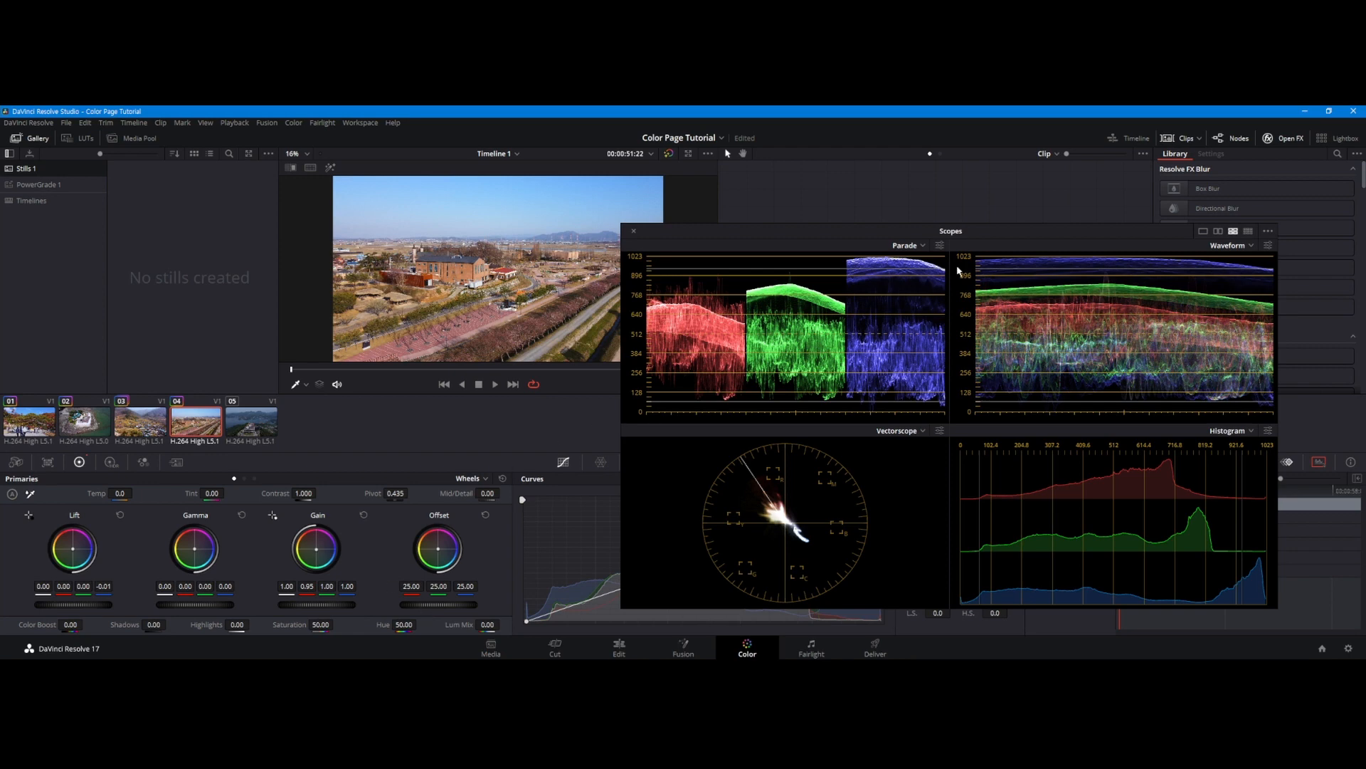
# Open the fifth clip for grading, with its node moved near the graph's source and the scopes window fully in view.
pyautogui.moveTo(975, 231)
pyautogui.mouseDown()
pyautogui.moveTo(1003, 251)
pyautogui.moveTo(958, 326)
pyautogui.moveTo(986, 318)
pyautogui.moveTo(985, 228)
pyautogui.moveTo(962, 253)
pyautogui.mouseUp()
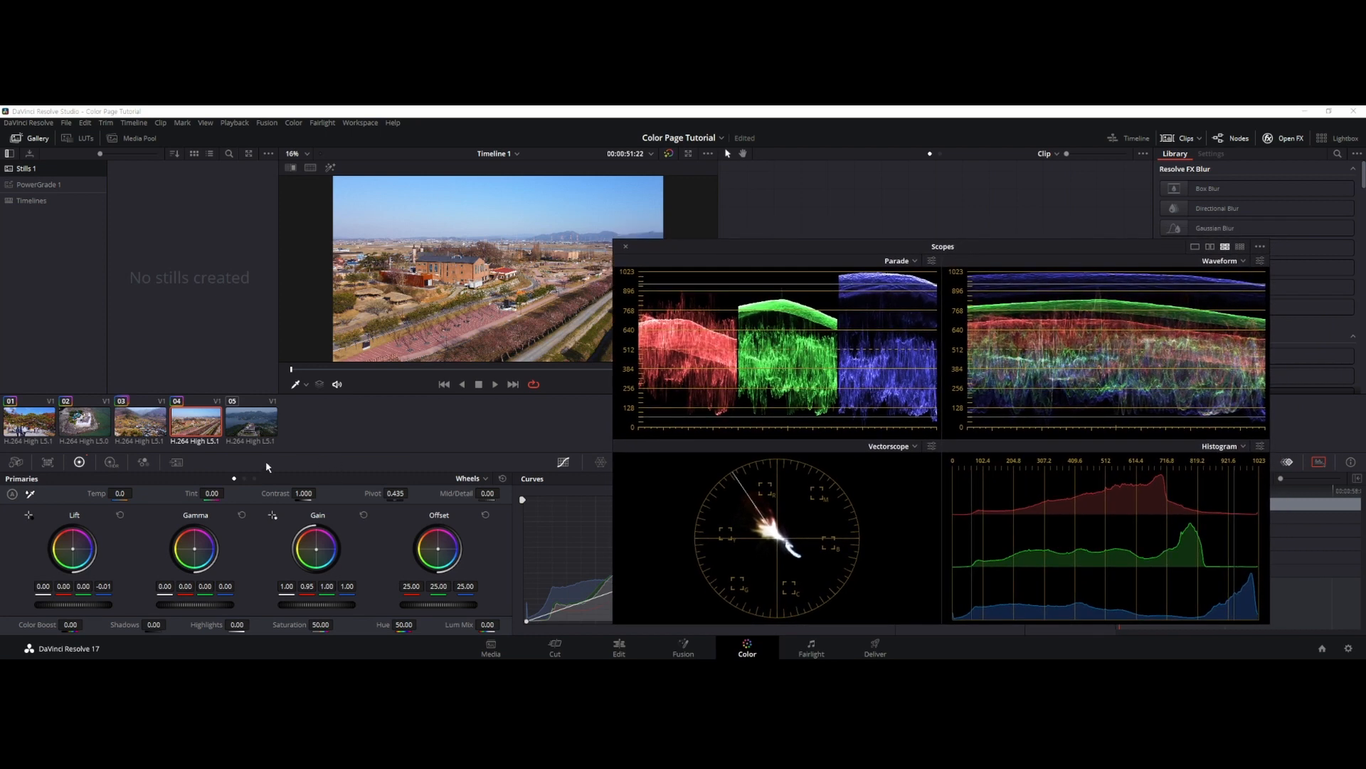
pyautogui.click(260, 419)
pyautogui.moveTo(836, 244); pyautogui.dragTo(971, 380)
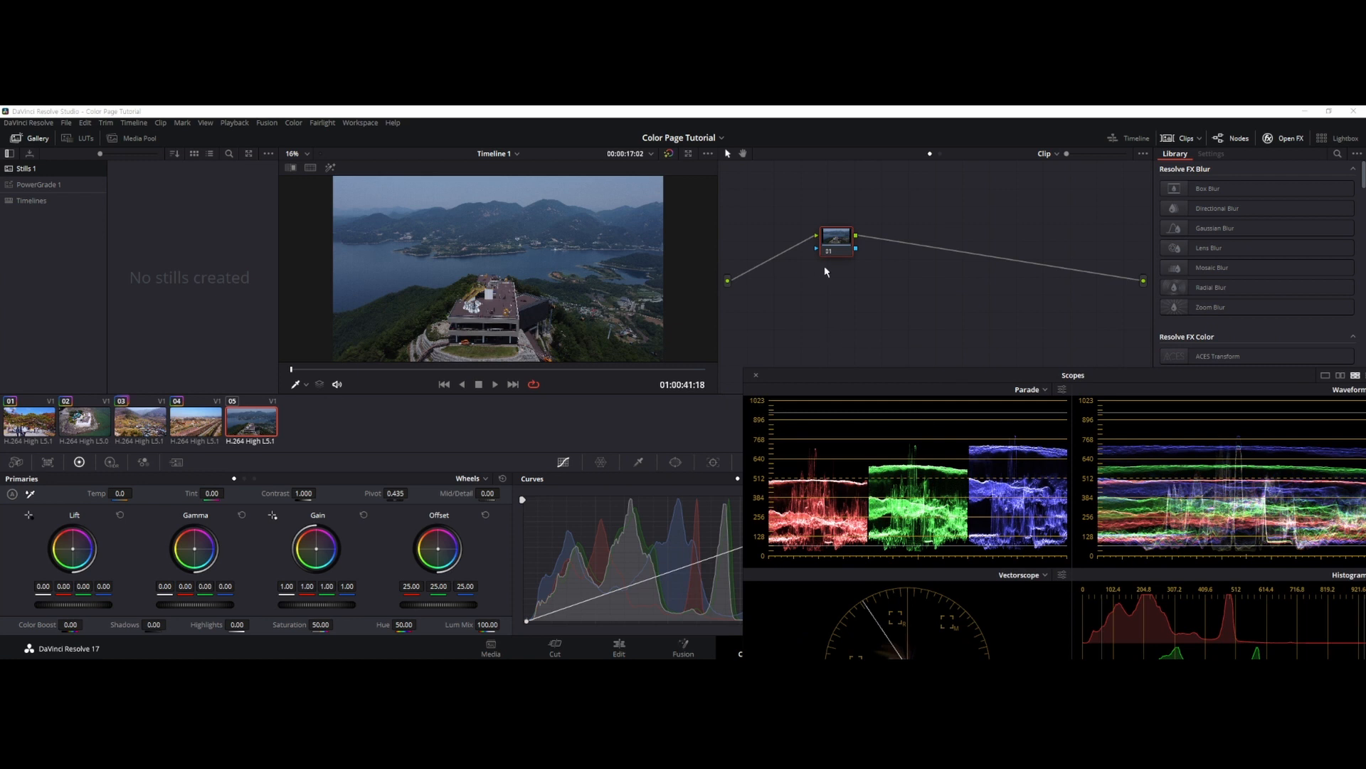
pyautogui.moveTo(837, 247); pyautogui.dragTo(797, 275)
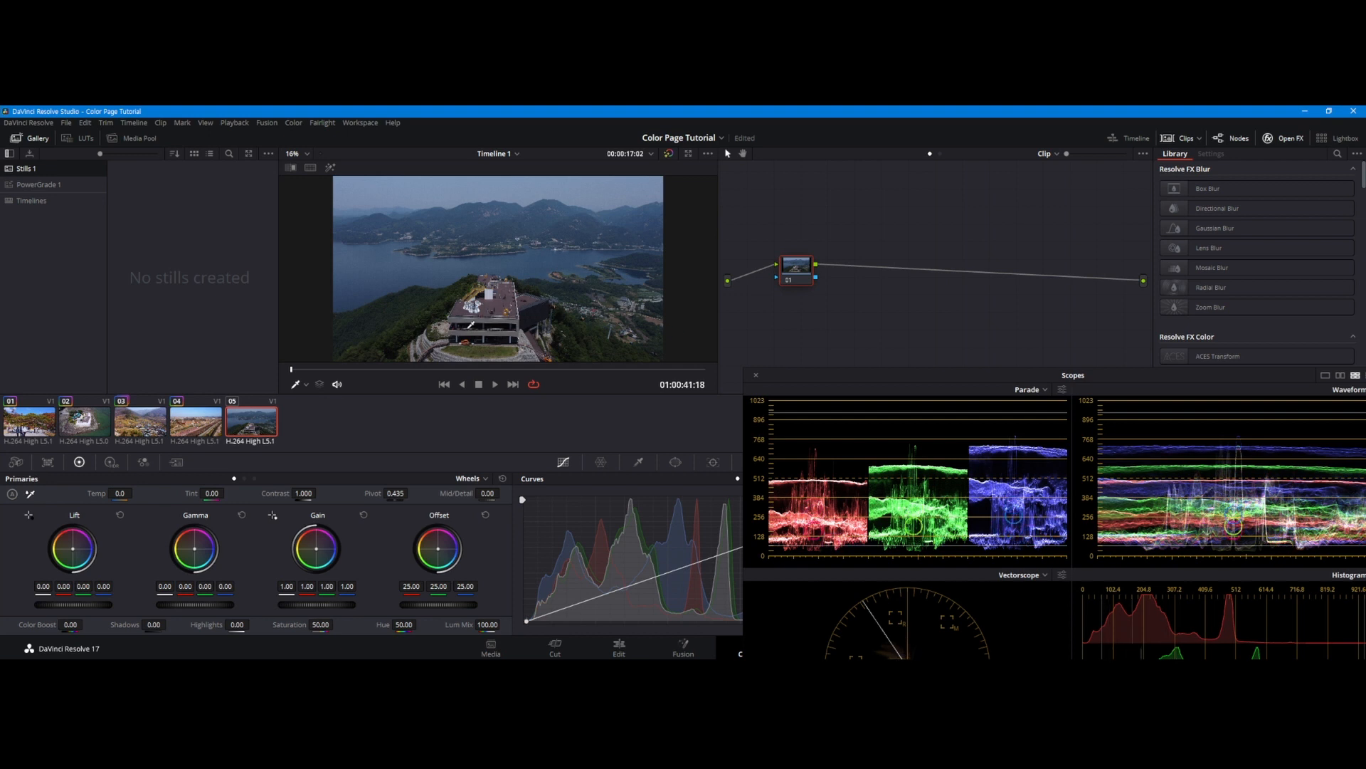
pyautogui.moveTo(803, 276); pyautogui.dragTo(805, 285)
pyautogui.moveTo(825, 375); pyautogui.dragTo(765, 237)
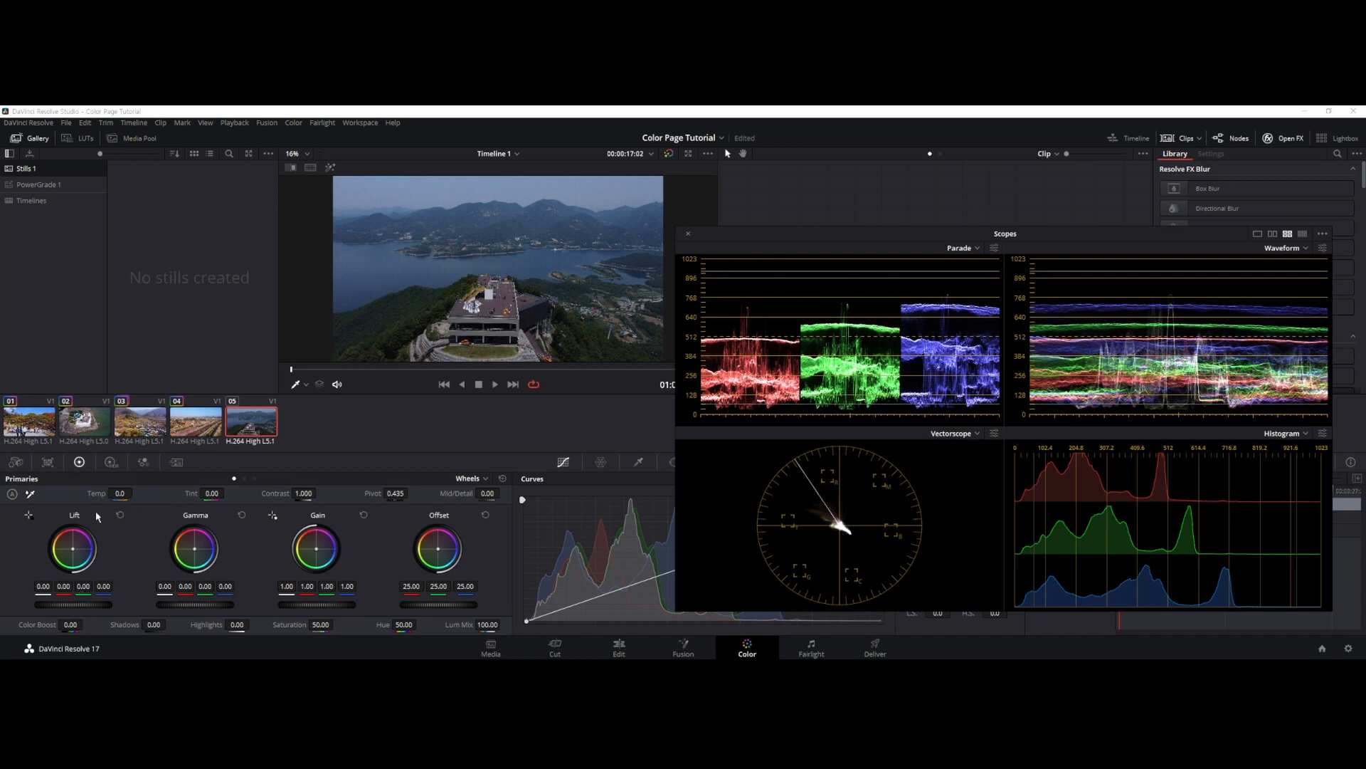
# Set the fifth clip's Lift to 0.02, Gain to 1.17 and Gamma to 0.06 on the first node.
pyautogui.moveTo(63, 605); pyautogui.dragTo(74, 604)
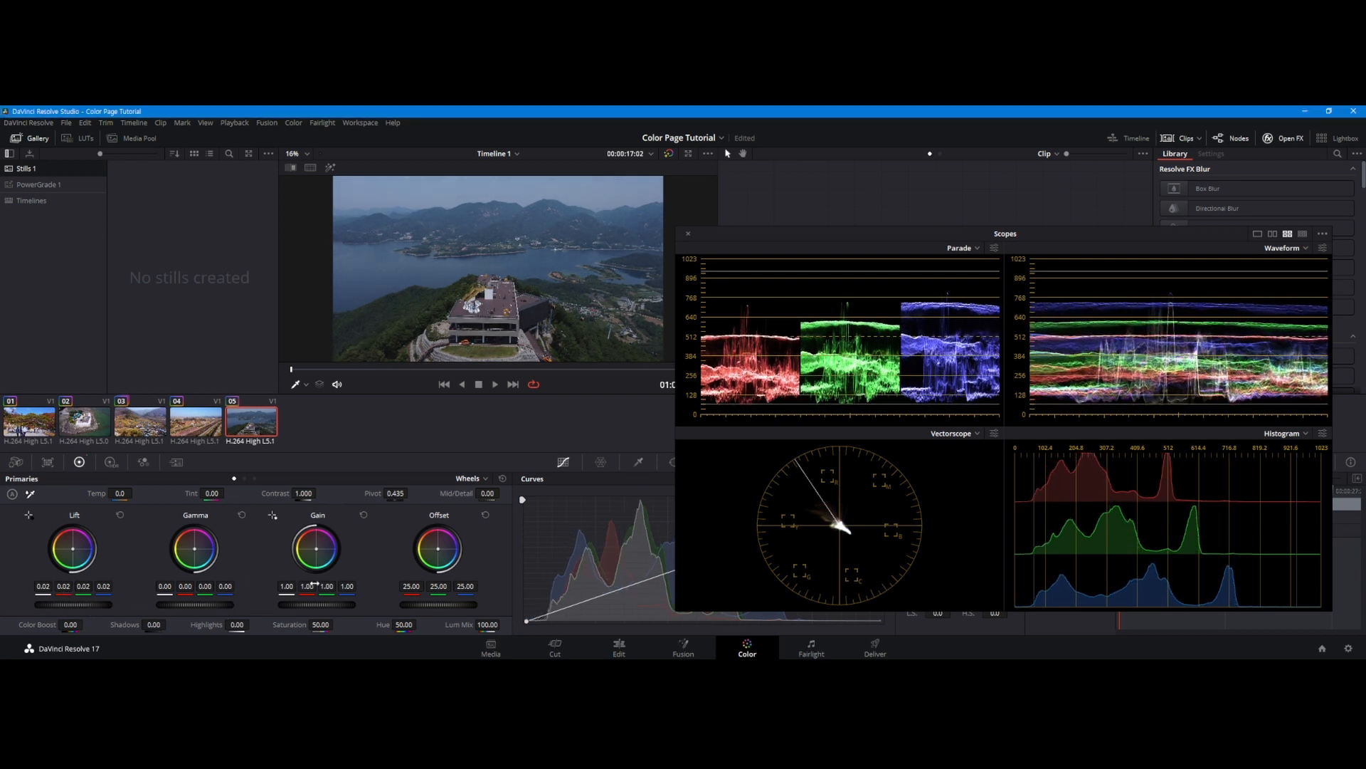
pyautogui.moveTo(304, 606); pyautogui.dragTo(333, 606)
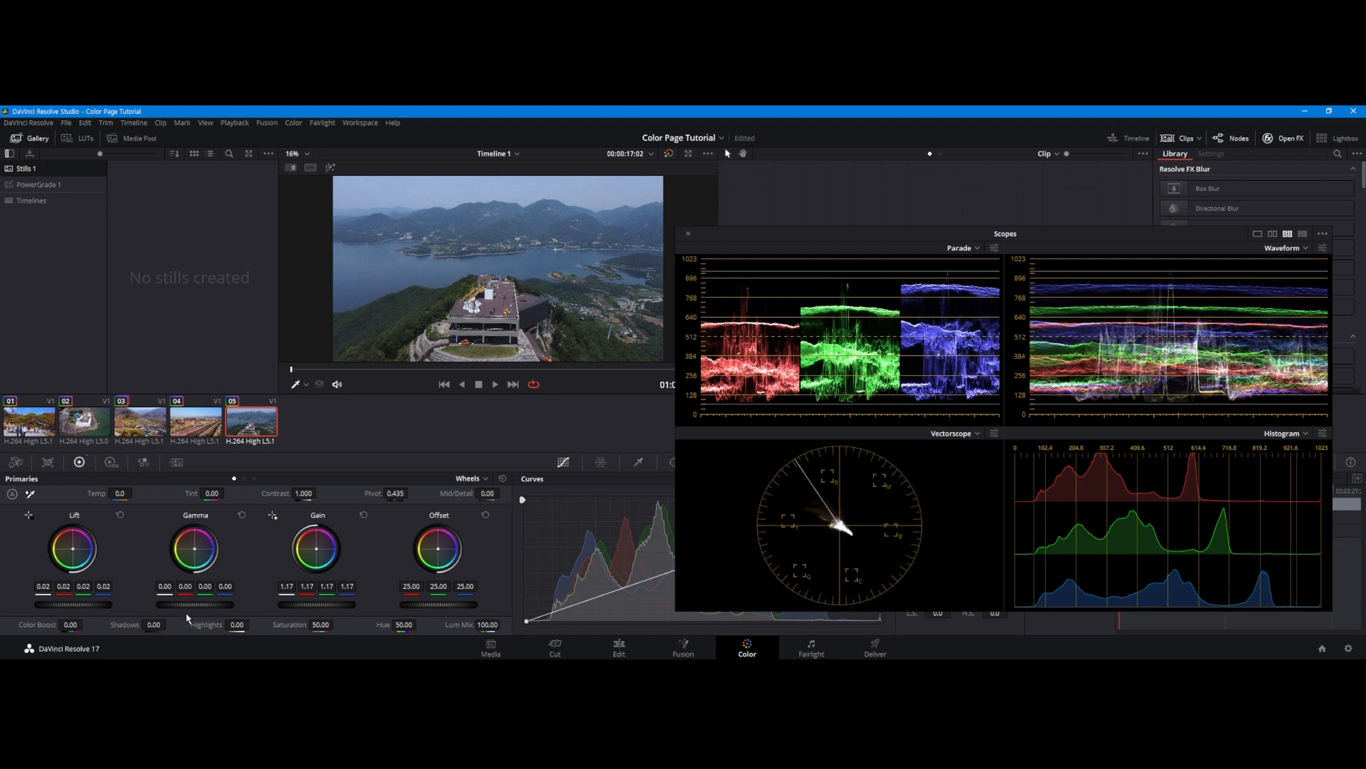
pyautogui.moveTo(195, 605); pyautogui.dragTo(226, 605)
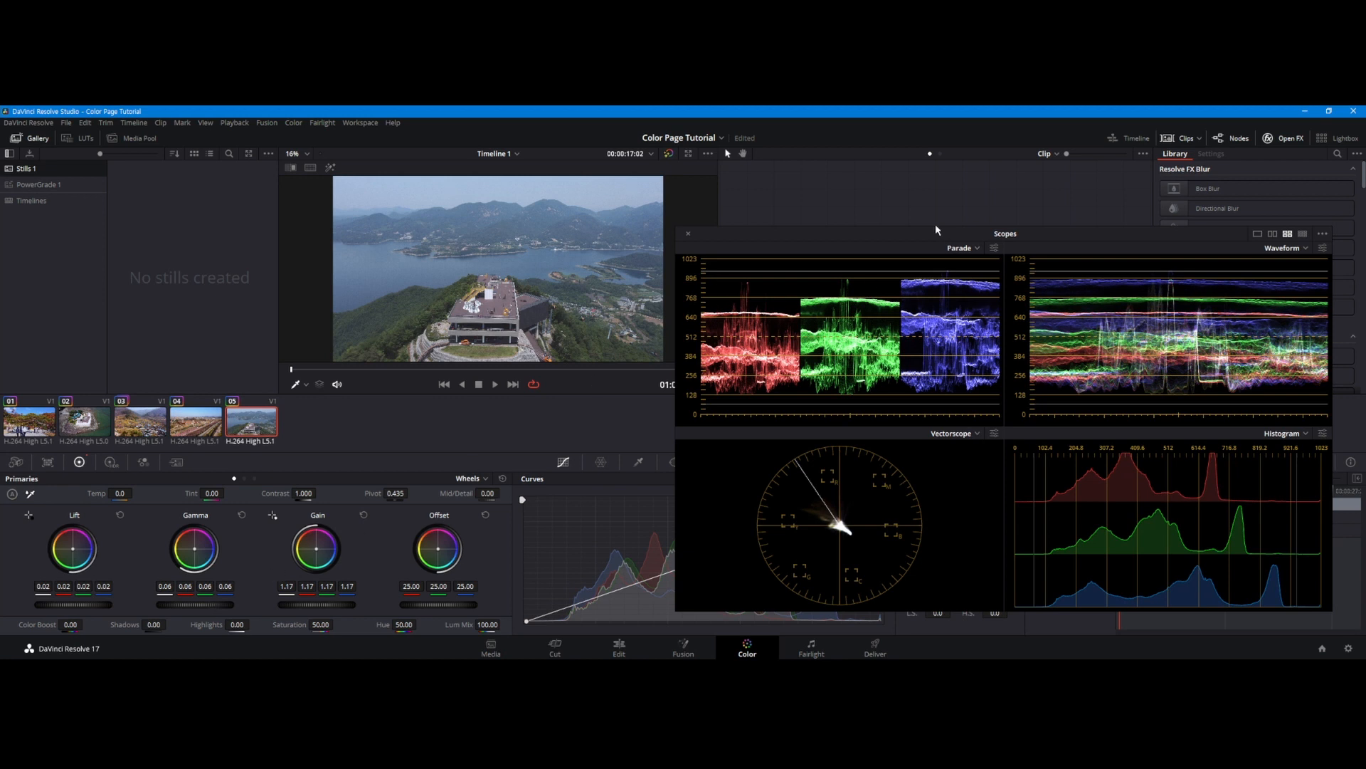
# Add a second serial node to the fifth clip and set its Contrast to 1.262.
pyautogui.moveTo(933, 236); pyautogui.dragTo(917, 398)
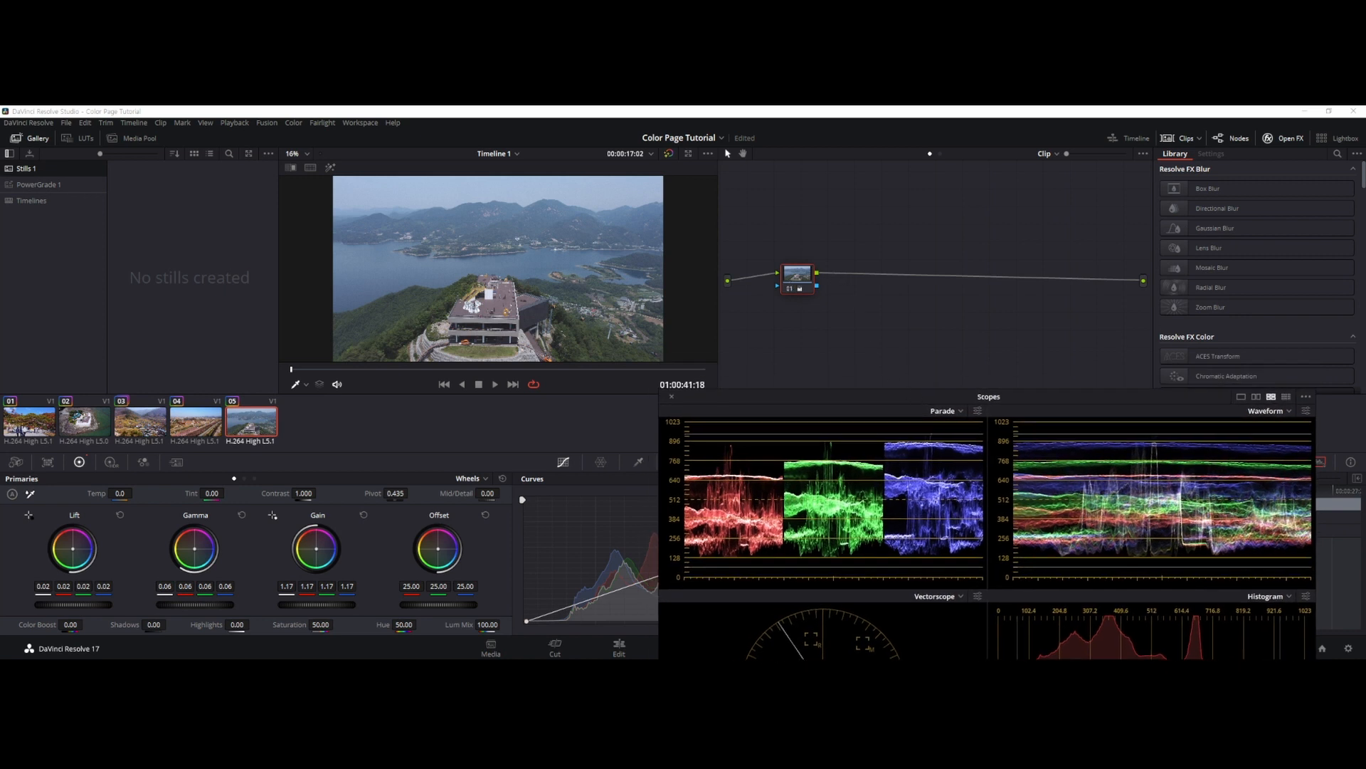
pyautogui.click(792, 274)
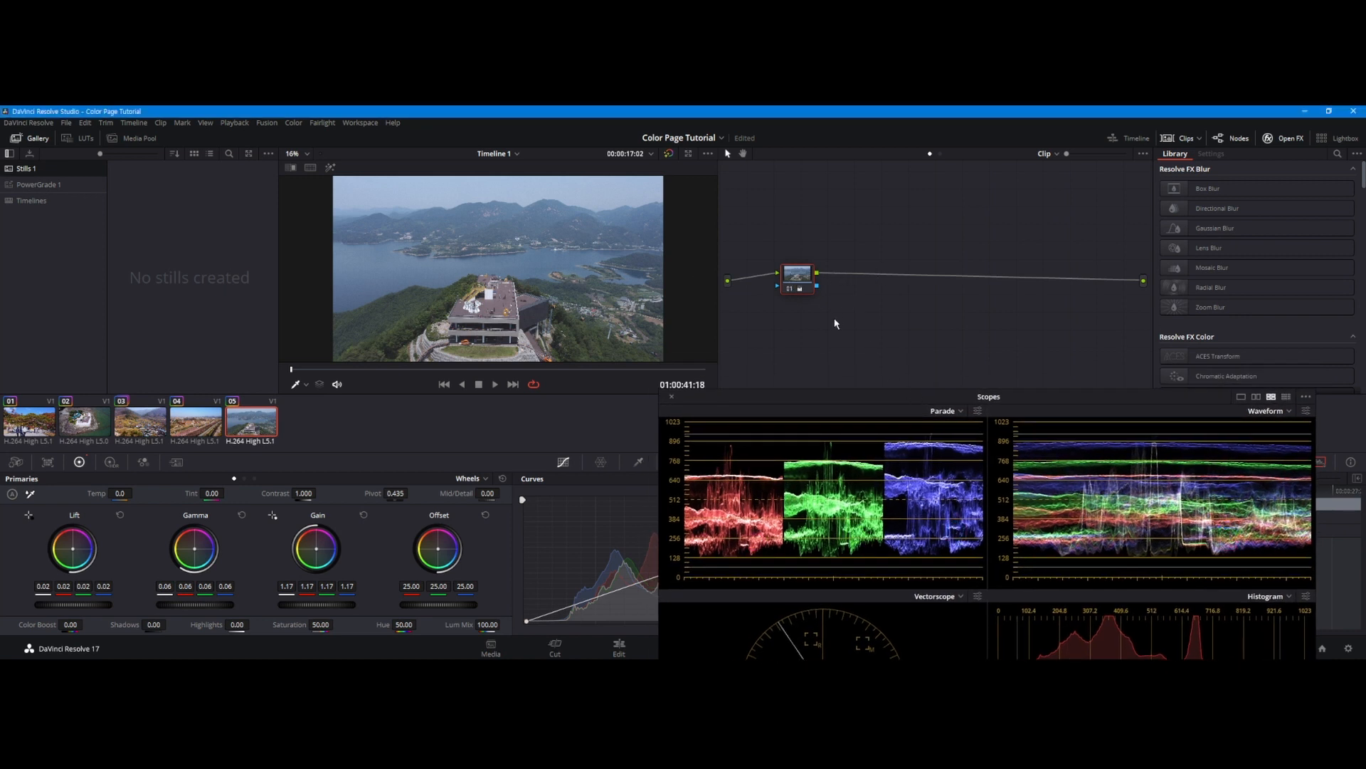
pyautogui.rightClick(799, 271)
pyautogui.moveTo(846, 303)
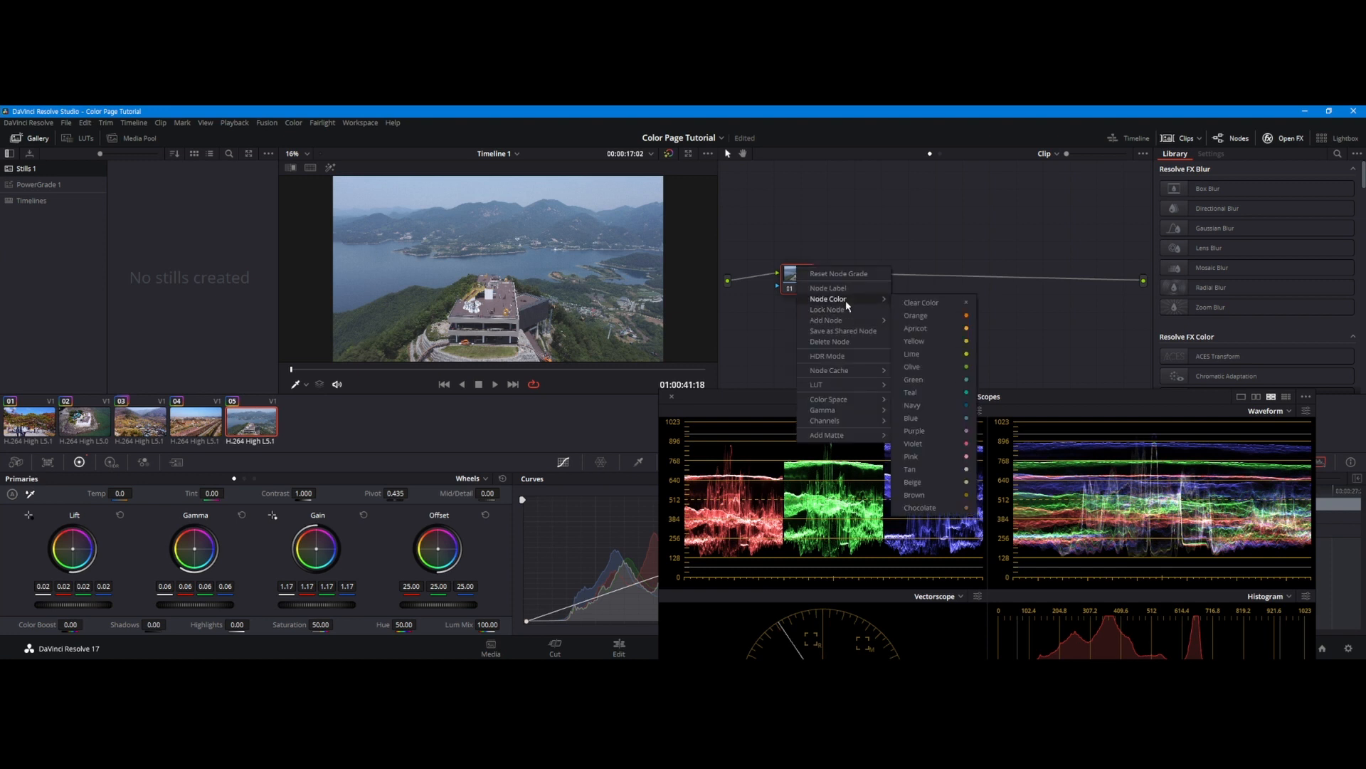
pyautogui.moveTo(847, 326)
pyautogui.click(917, 328)
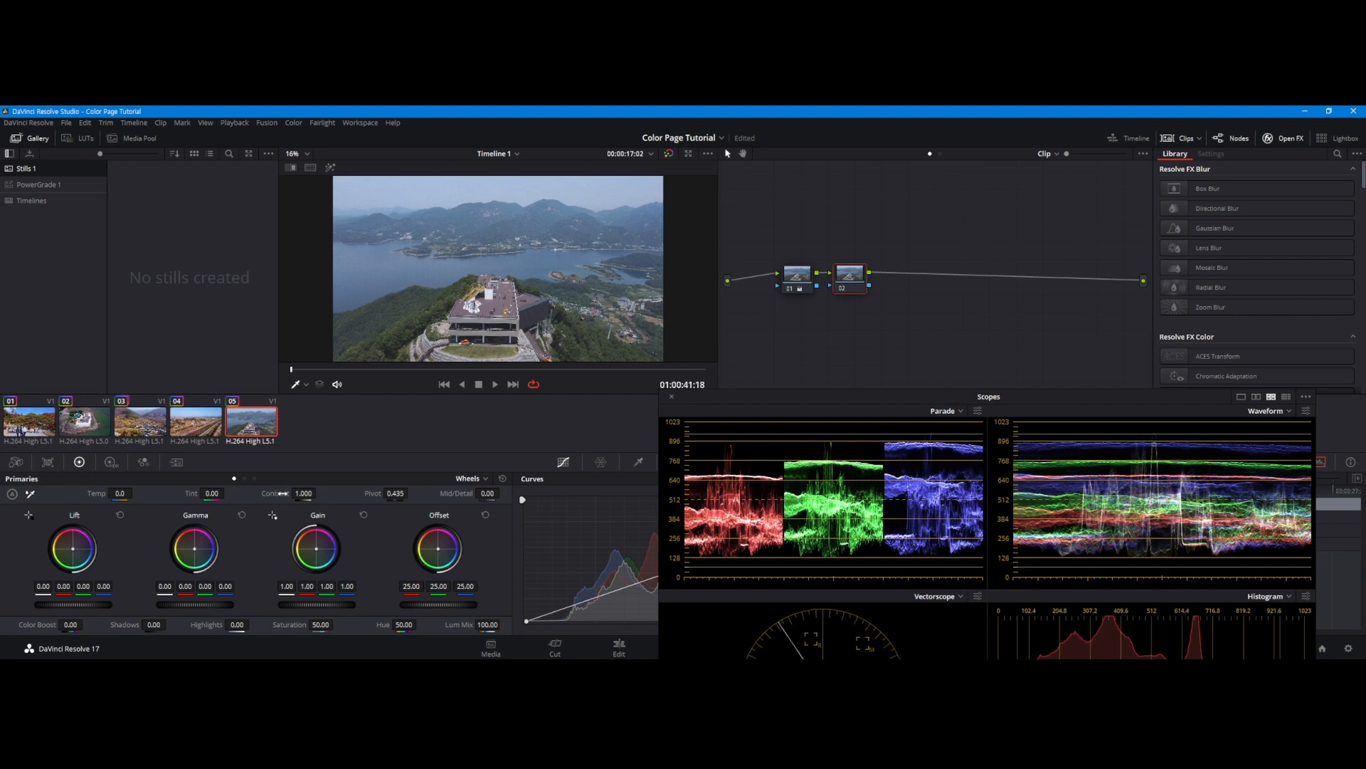
pyautogui.moveTo(277, 493); pyautogui.dragTo(319, 493)
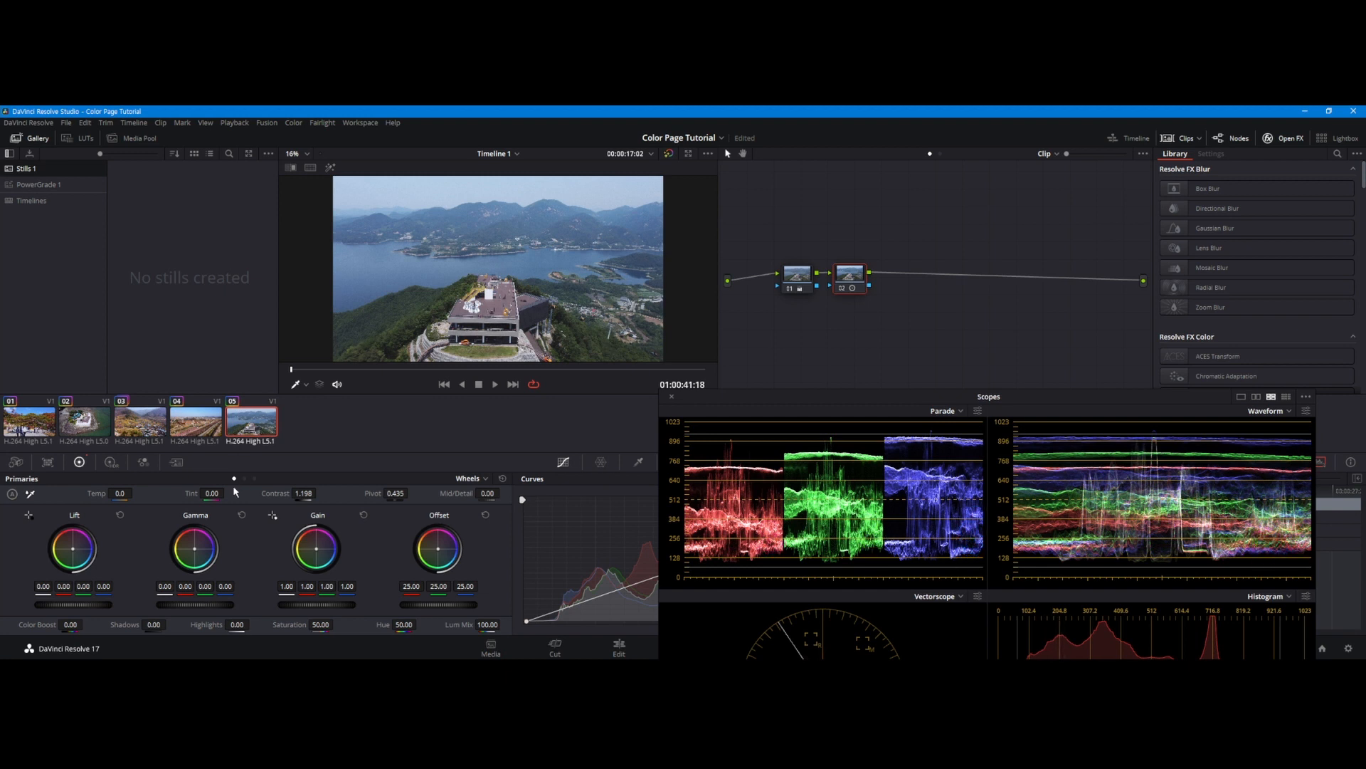
pyautogui.moveTo(274, 493); pyautogui.dragTo(320, 493)
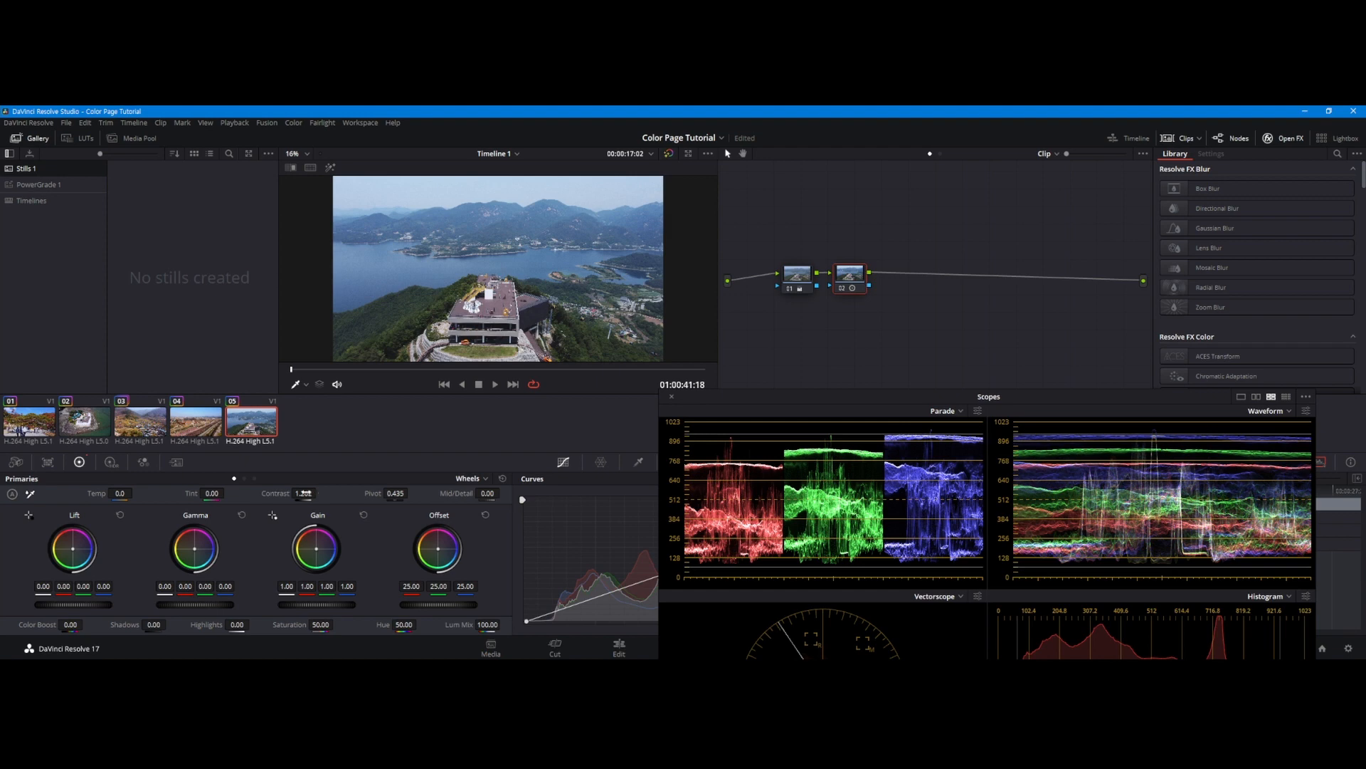
pyautogui.moveTo(952, 394); pyautogui.dragTo(892, 183)
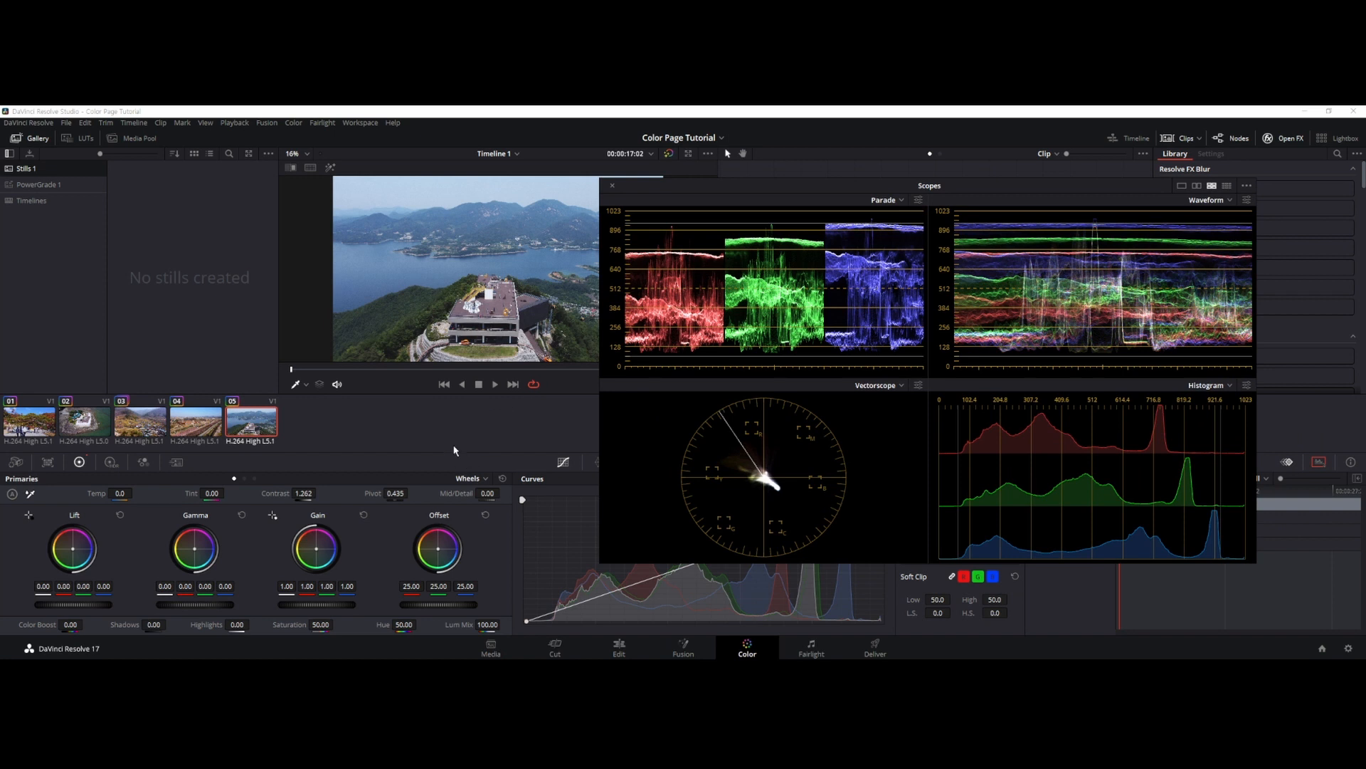
pyautogui.moveTo(865, 191); pyautogui.dragTo(899, 227)
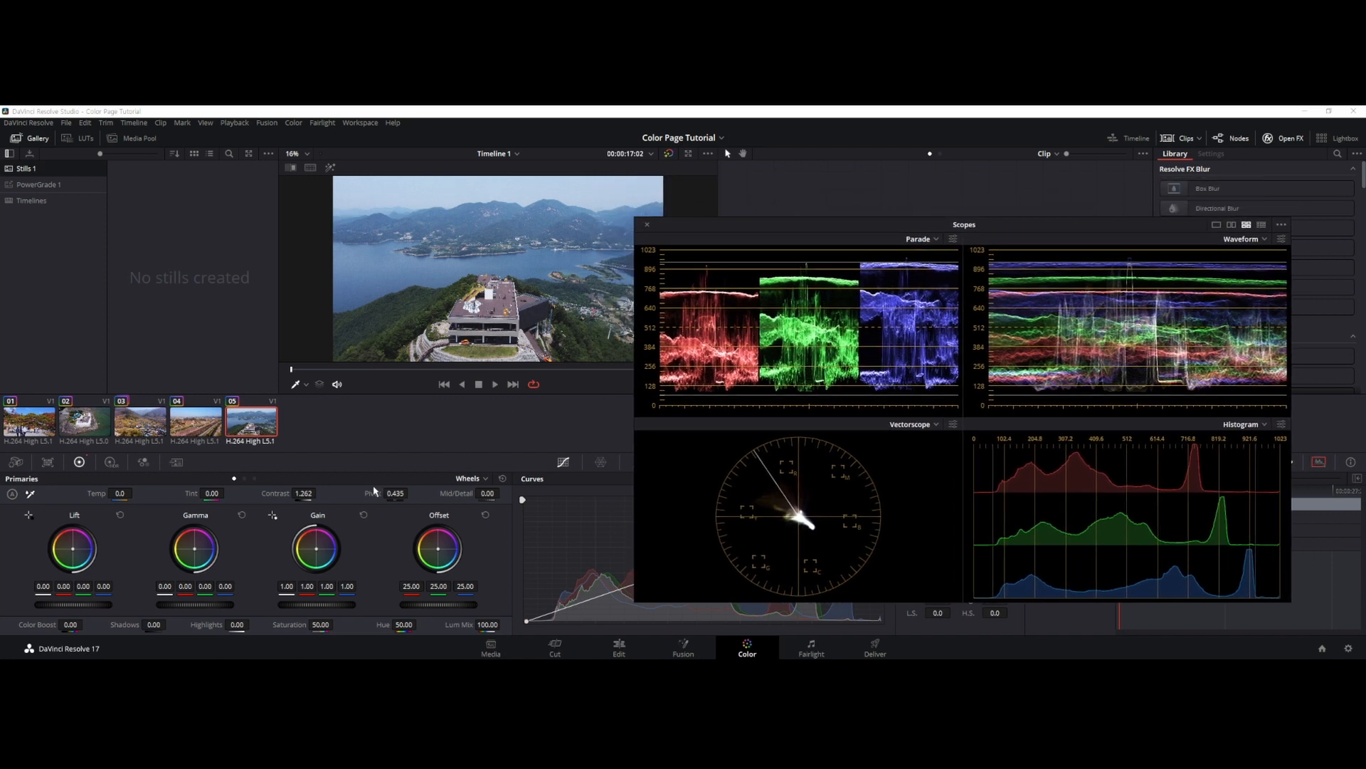
# Set the second node's Pivot to 0.273 and move the scopes window clear of the node graph.
pyautogui.moveTo(367, 493); pyautogui.dragTo(274, 493)
pyautogui.moveTo(411, 493); pyautogui.dragTo(411, 492)
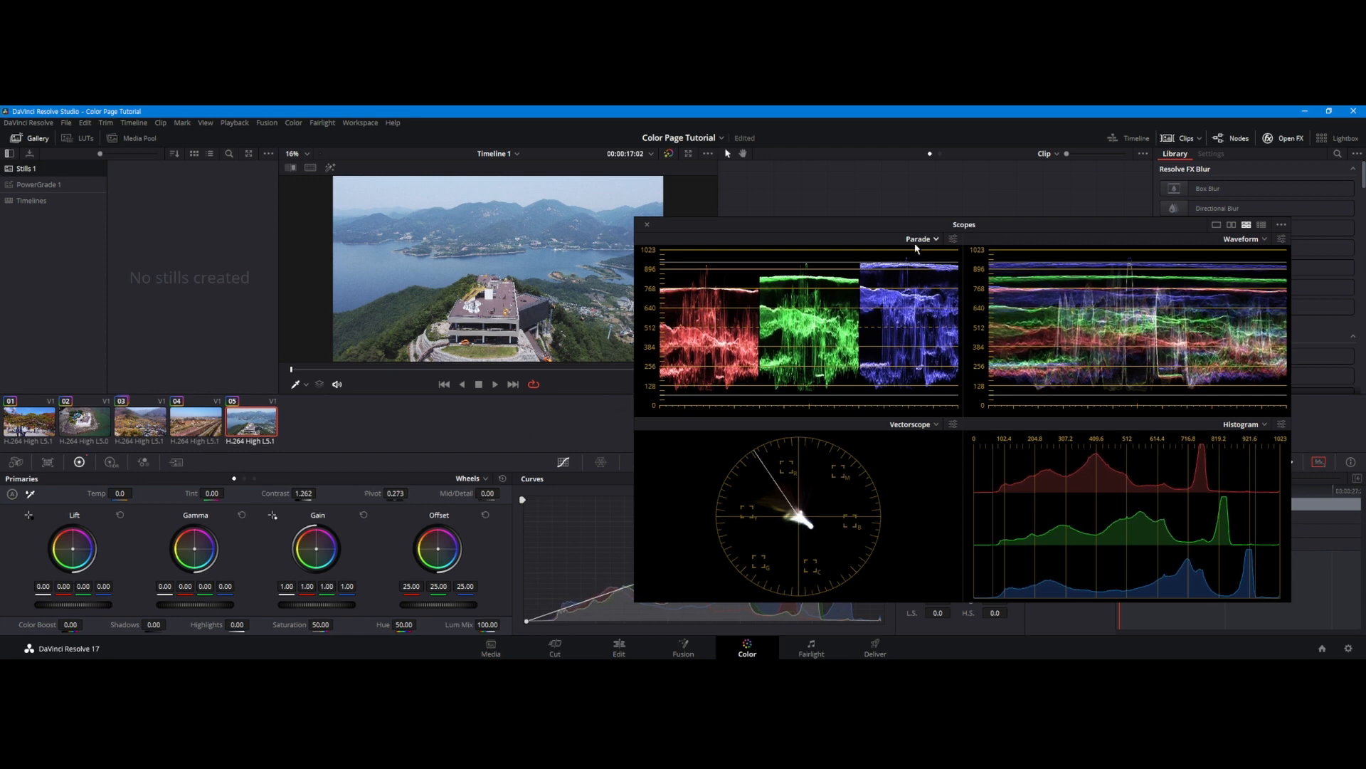
pyautogui.moveTo(919, 230); pyautogui.dragTo(987, 374)
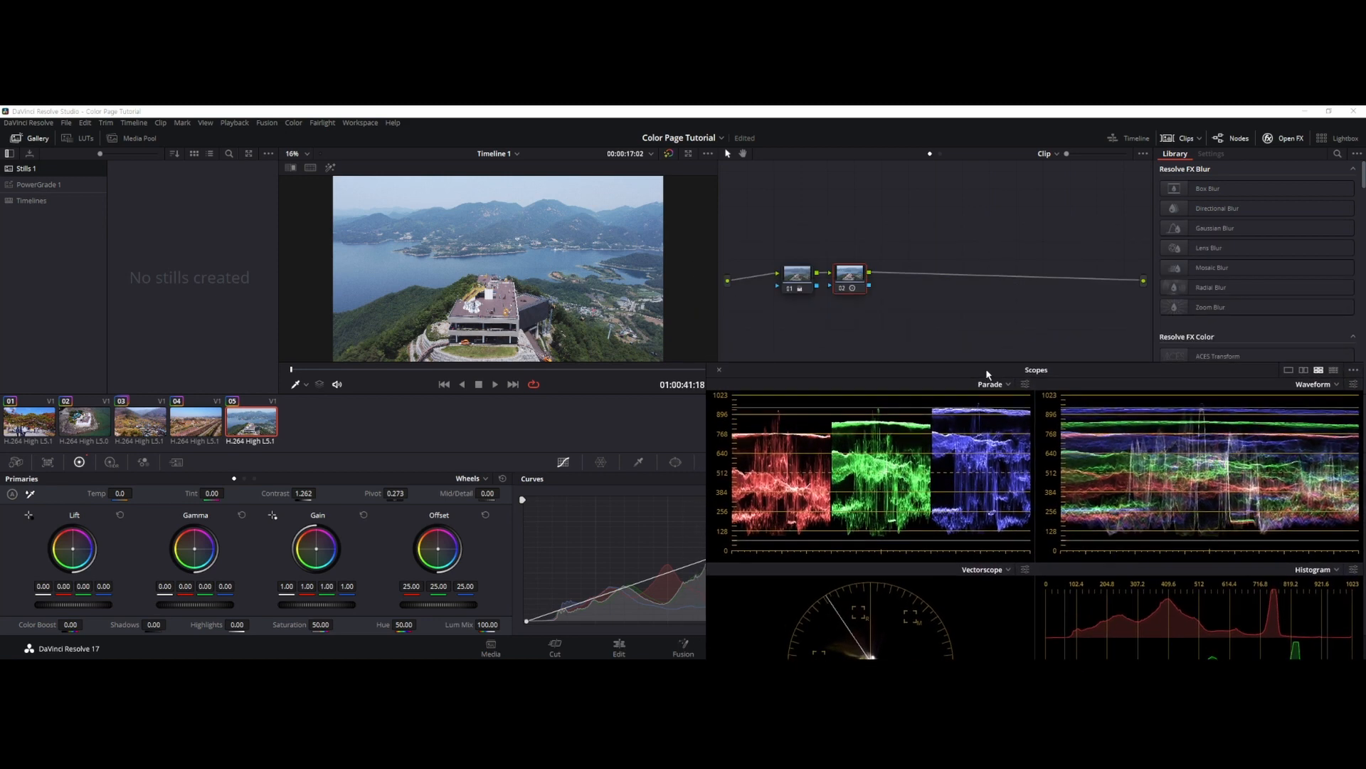
# Lower the Gamma on the fifth clip's first node to 0.05.
pyautogui.click(803, 280)
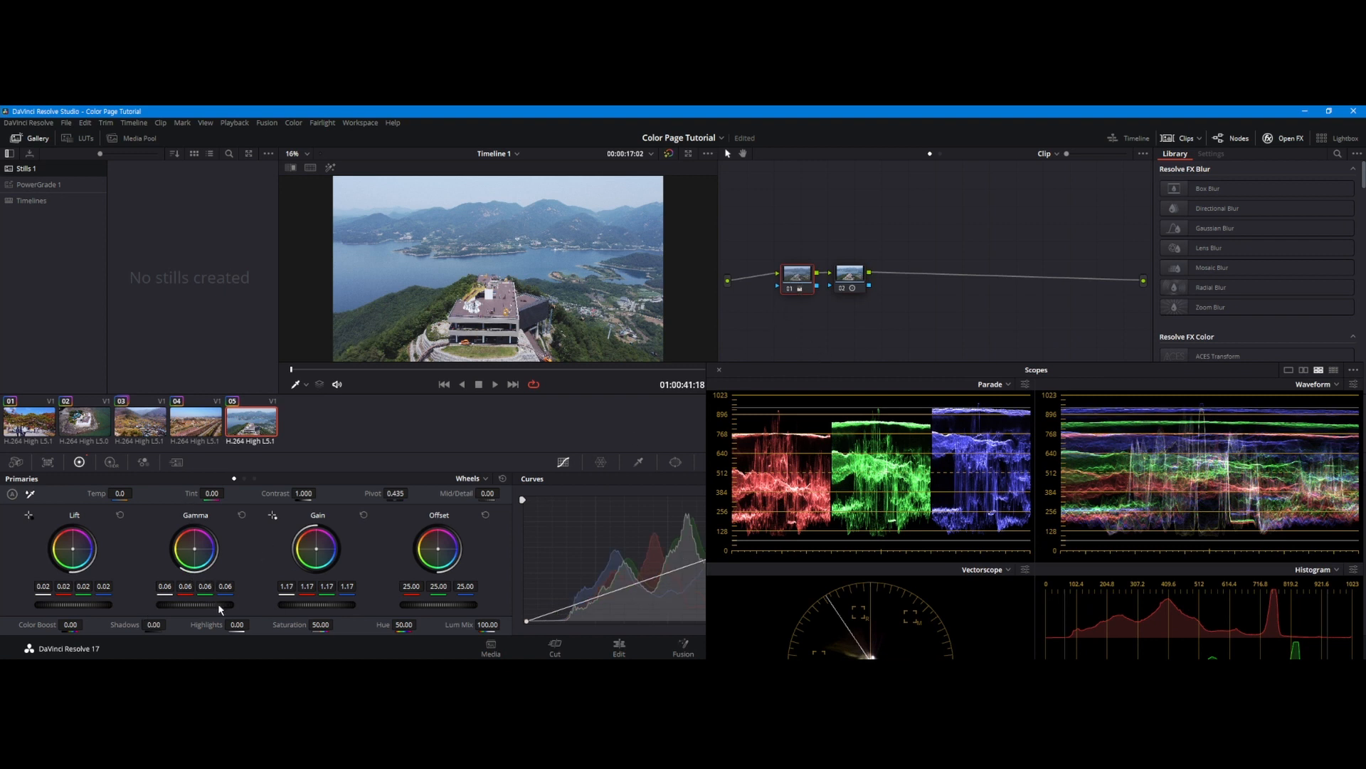
pyautogui.moveTo(194, 604); pyautogui.dragTo(188, 604)
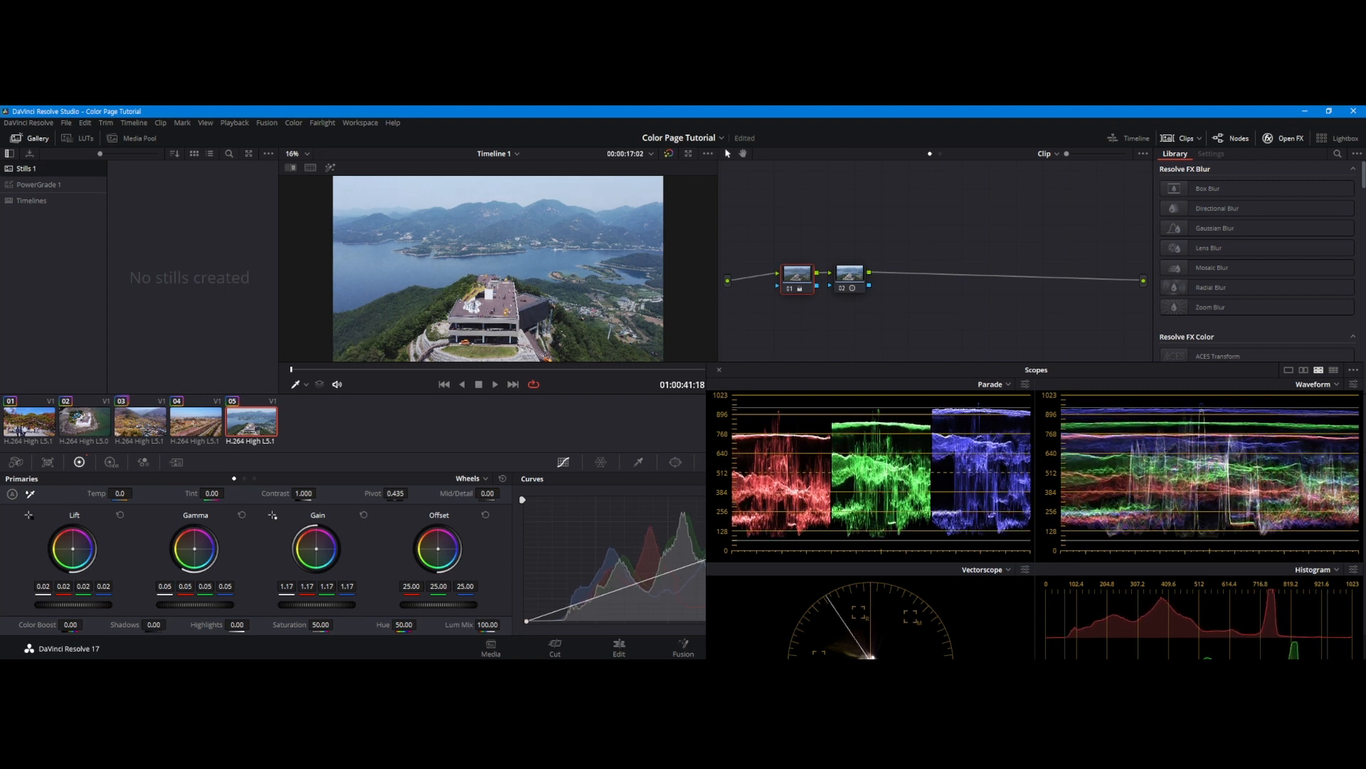
pyautogui.moveTo(188, 604); pyautogui.dragTo(185, 604)
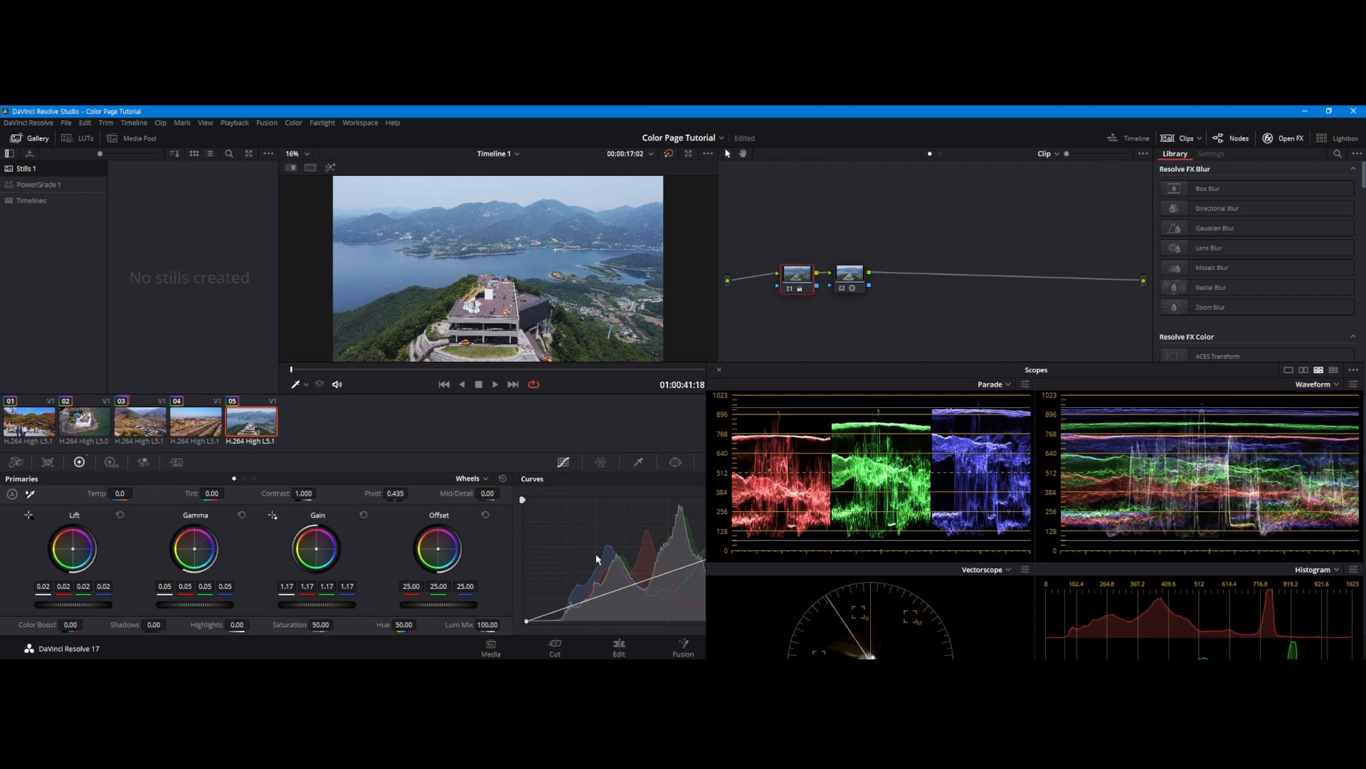
# Add a third serial node after the second one and set its Saturation to 69.40.
pyautogui.click(852, 280)
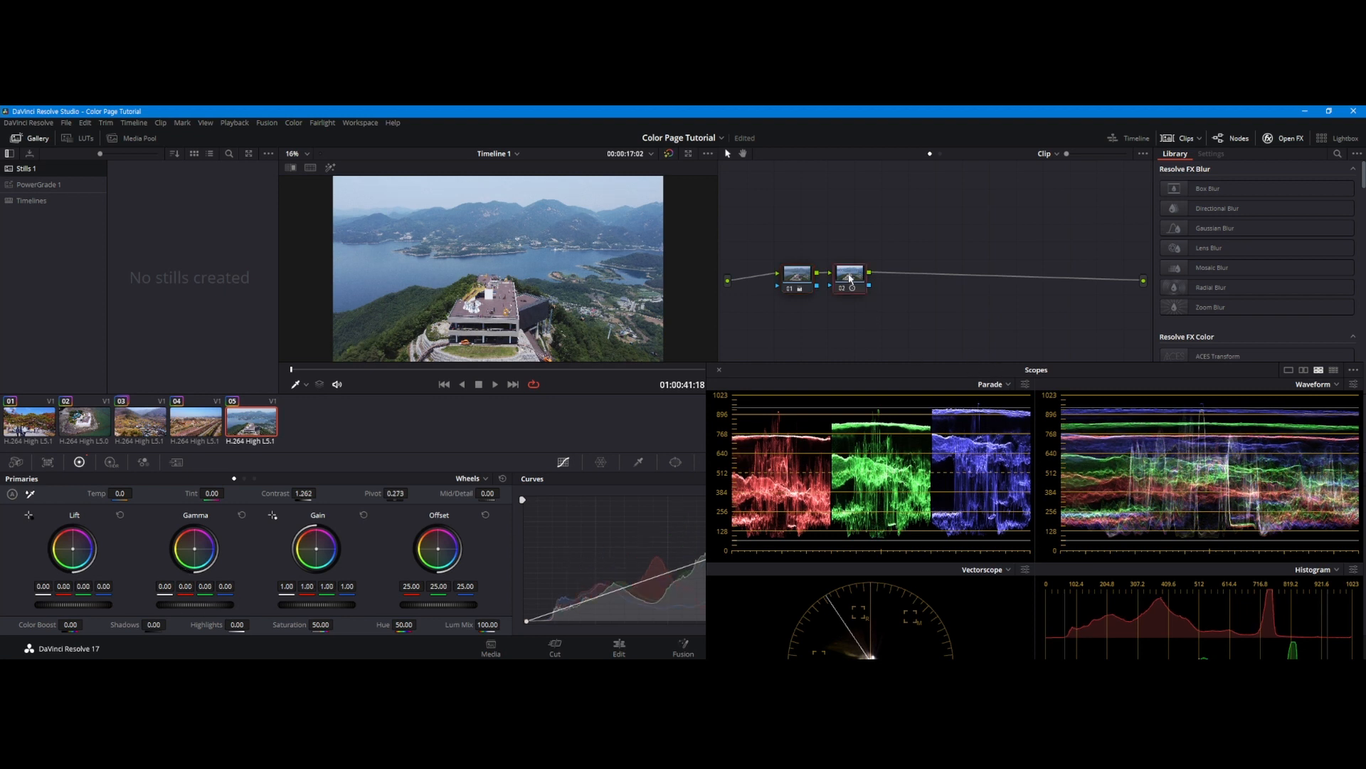
pyautogui.rightClick(845, 269)
pyautogui.moveTo(916, 326)
pyautogui.click(966, 325)
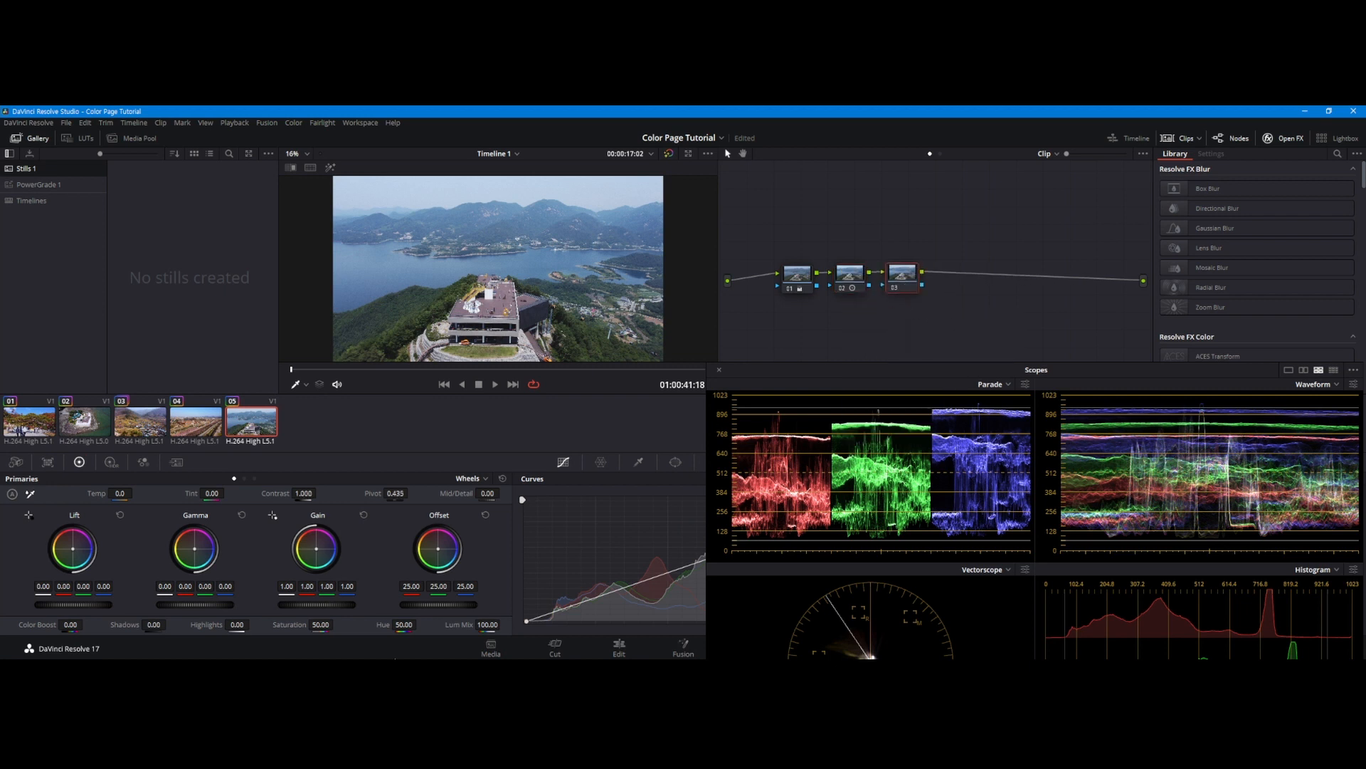
pyautogui.moveTo(288, 629); pyautogui.dragTo(337, 625)
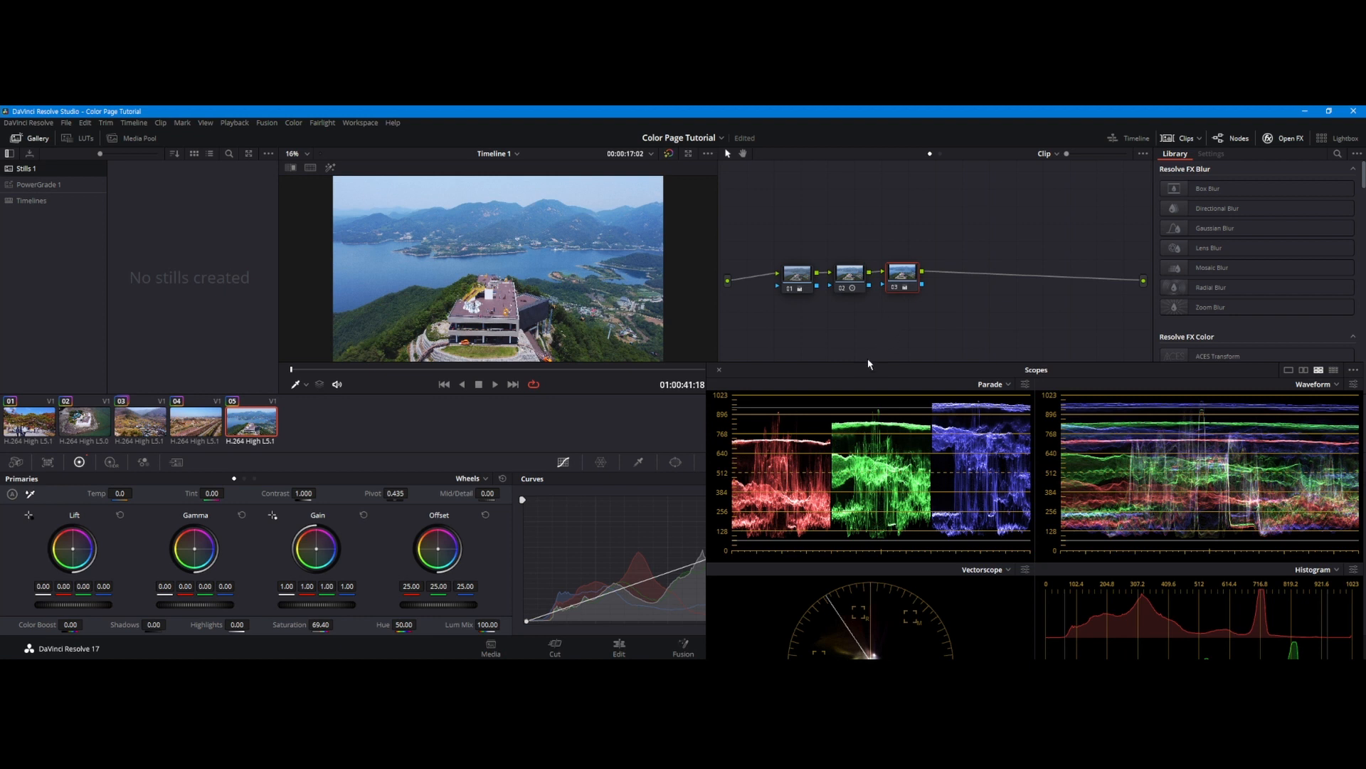
# Add a fourth serial node with Lum Mix at 0.00 and its blue Lift at -0.01, keeping the scopes in view.
pyautogui.hotkey('alt', 's')
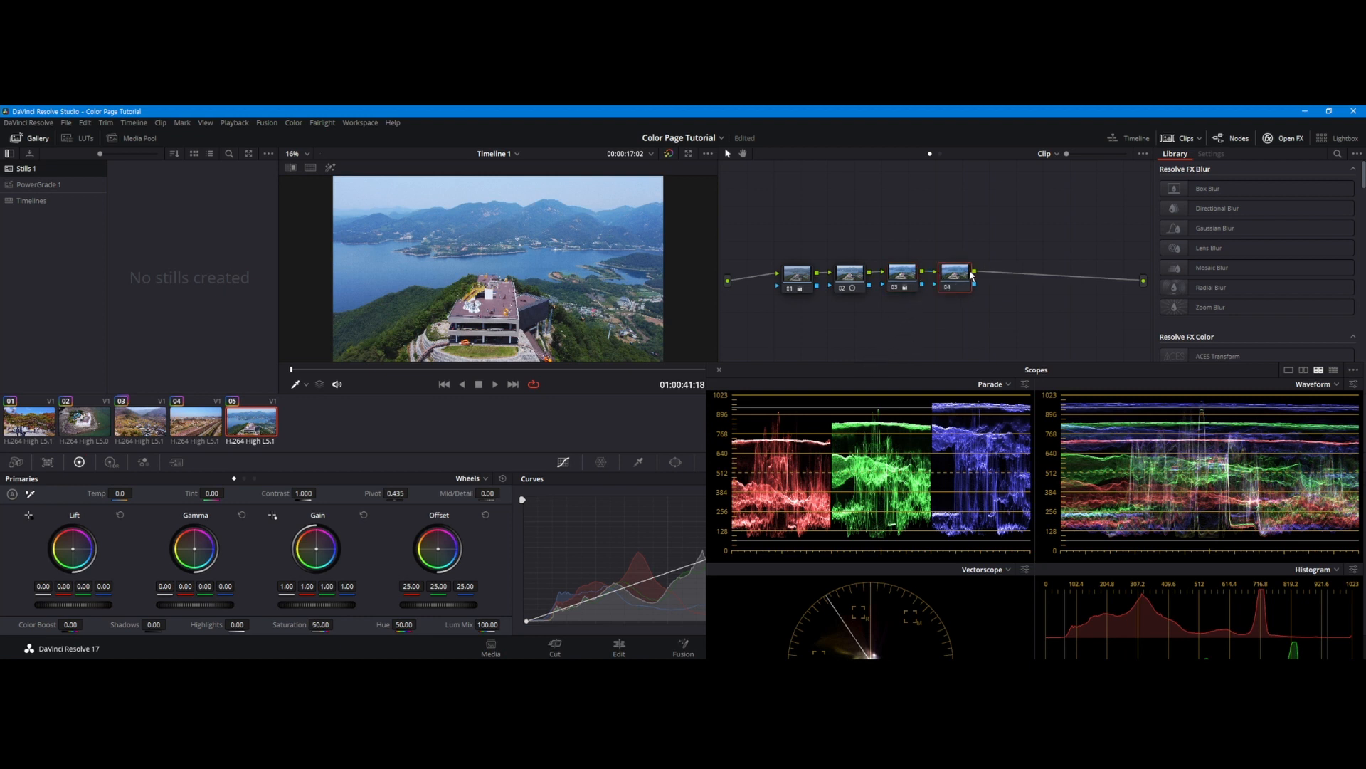
pyautogui.moveTo(503, 627); pyautogui.dragTo(441, 627)
pyautogui.moveTo(1003, 371); pyautogui.dragTo(673, 212)
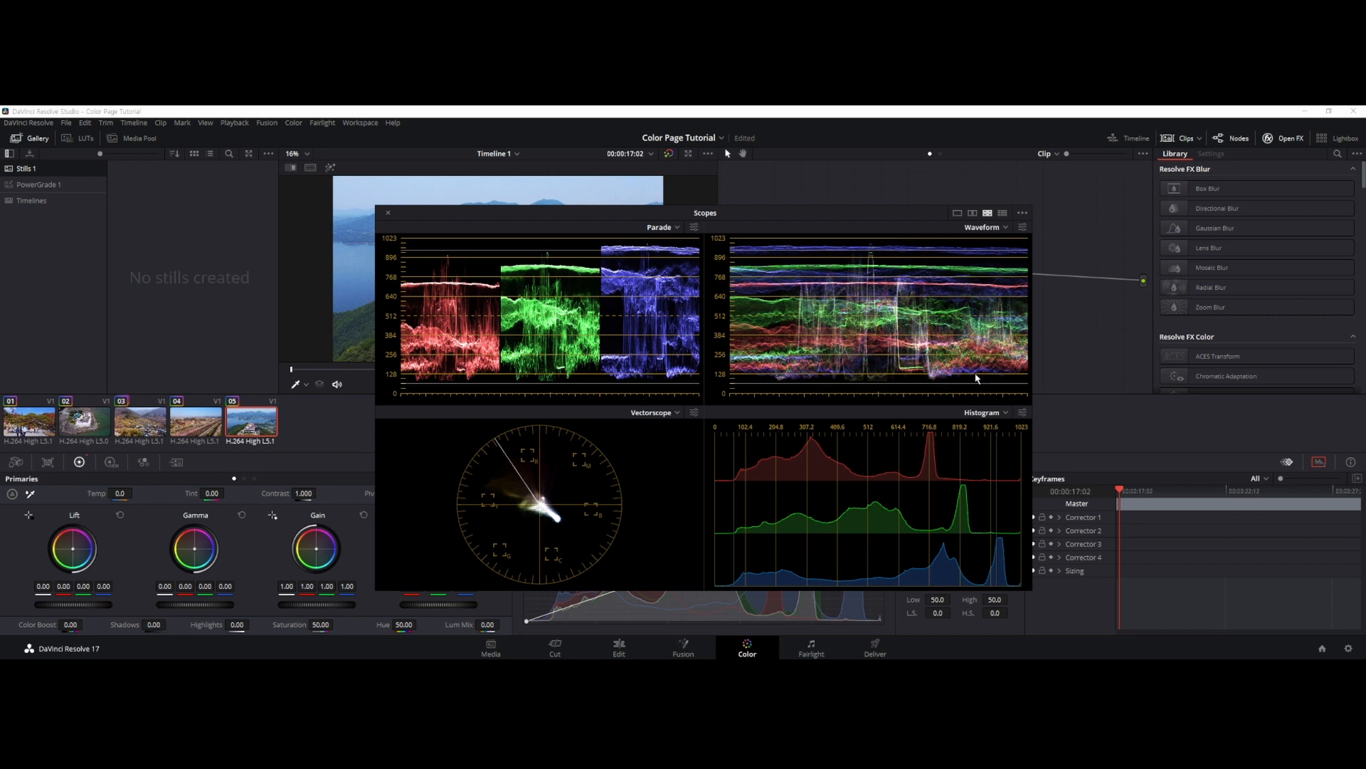
pyautogui.moveTo(829, 213); pyautogui.dragTo(1060, 204)
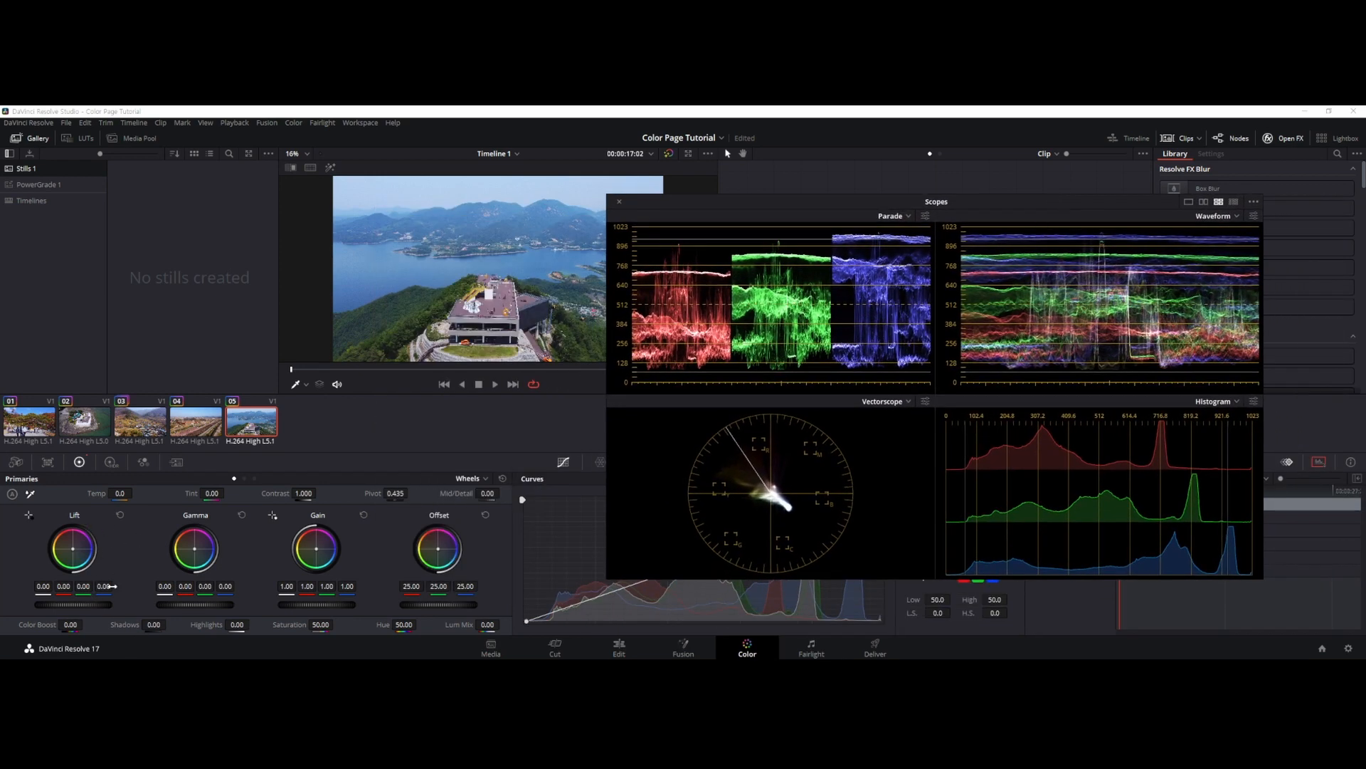
pyautogui.moveTo(104, 586); pyautogui.dragTo(100, 586)
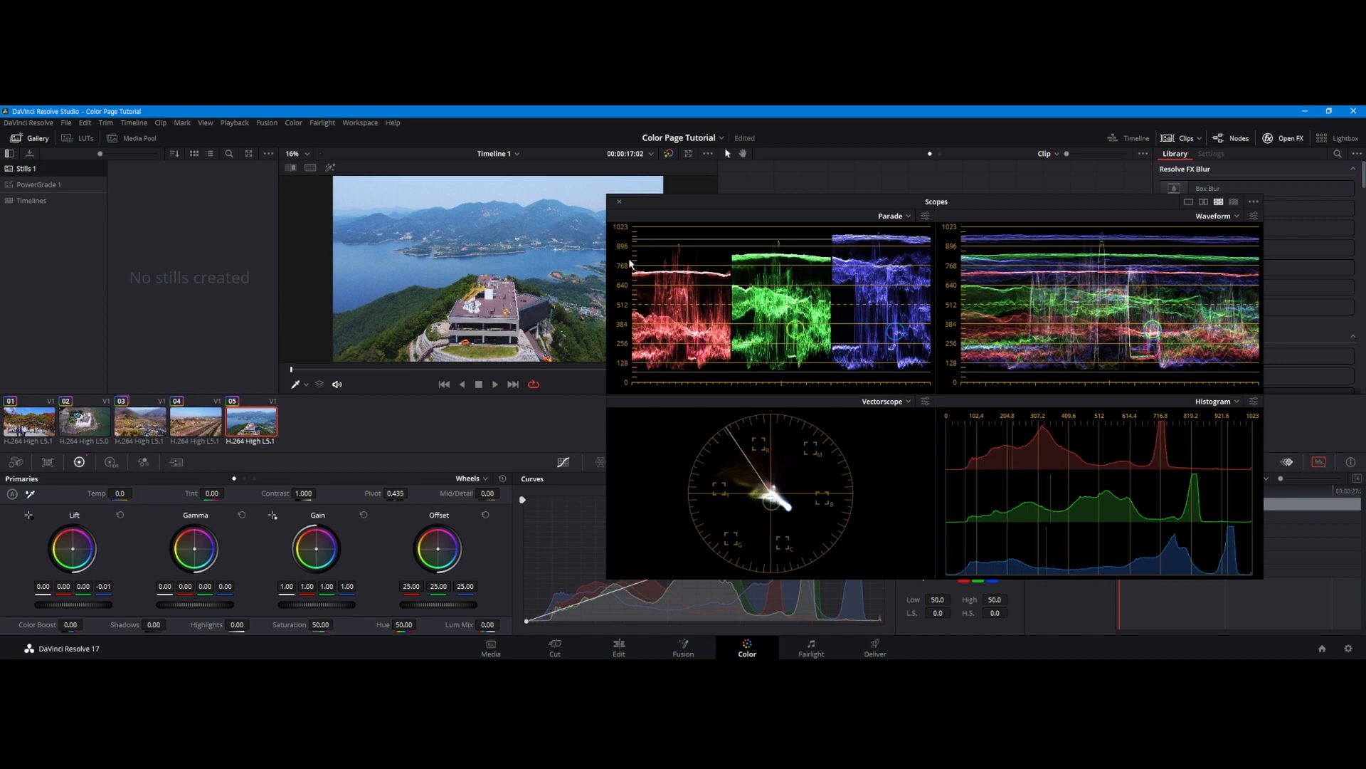
# Compare the fifth clip's image with the fourth node disabled and enabled, leaving the node enabled.
pyautogui.moveTo(985, 205); pyautogui.dragTo(977, 314)
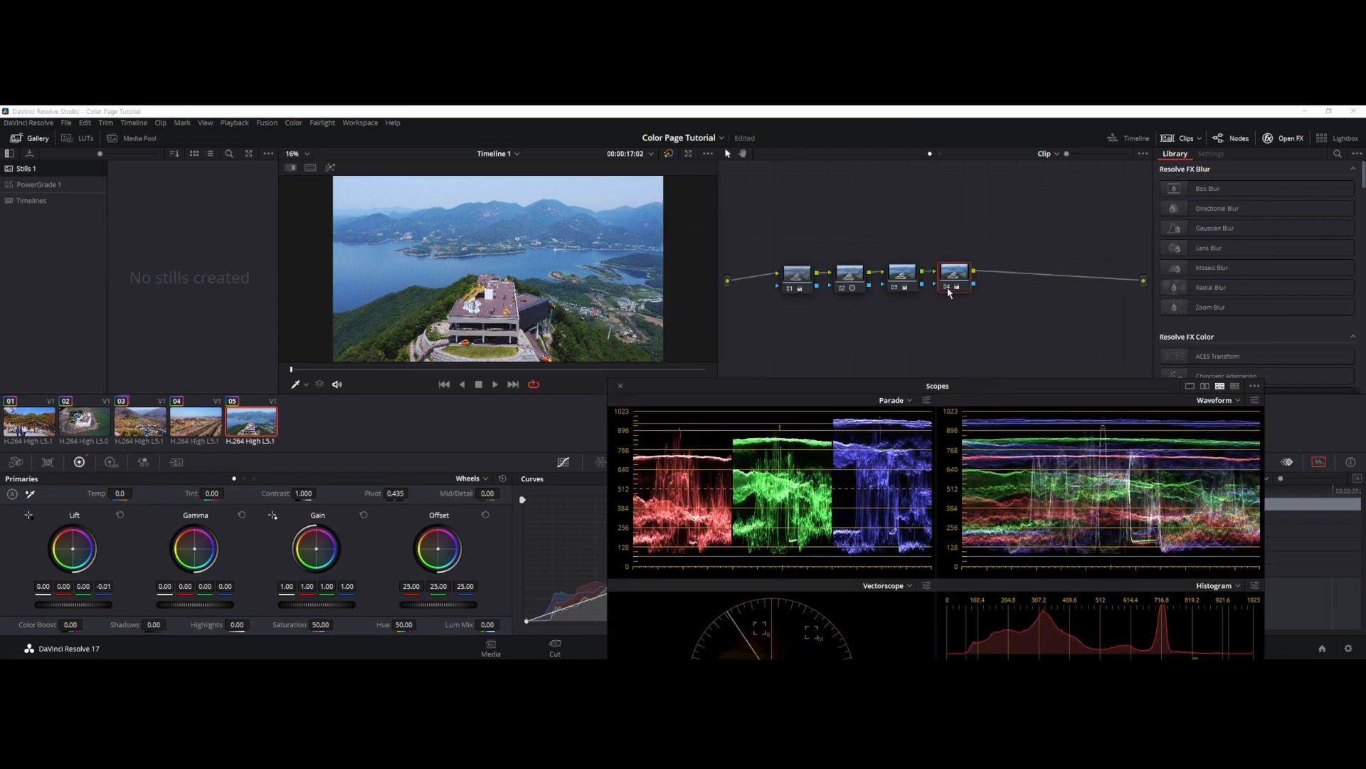
pyautogui.click(948, 290)
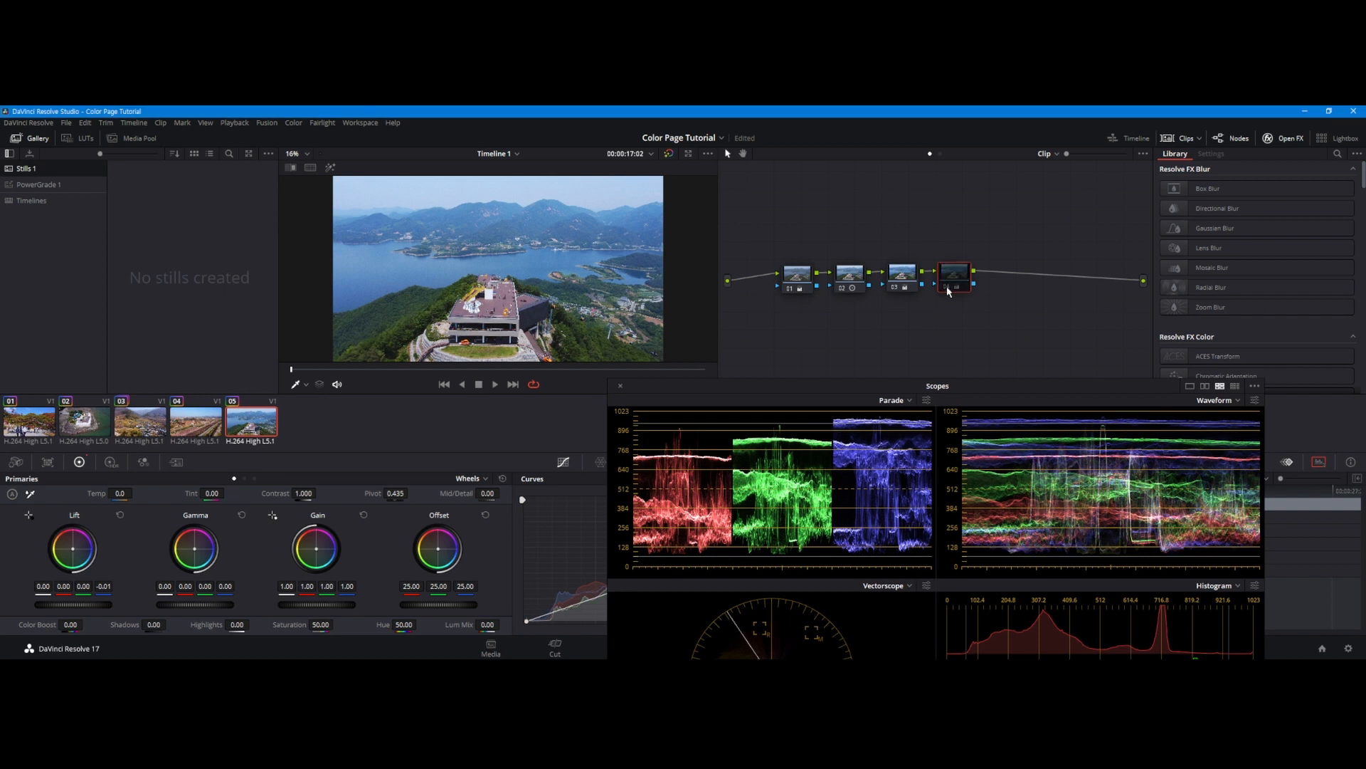
pyautogui.click(948, 290)
pyautogui.click(948, 291)
pyautogui.click(948, 290)
pyautogui.moveTo(940, 387); pyautogui.dragTo(928, 233)
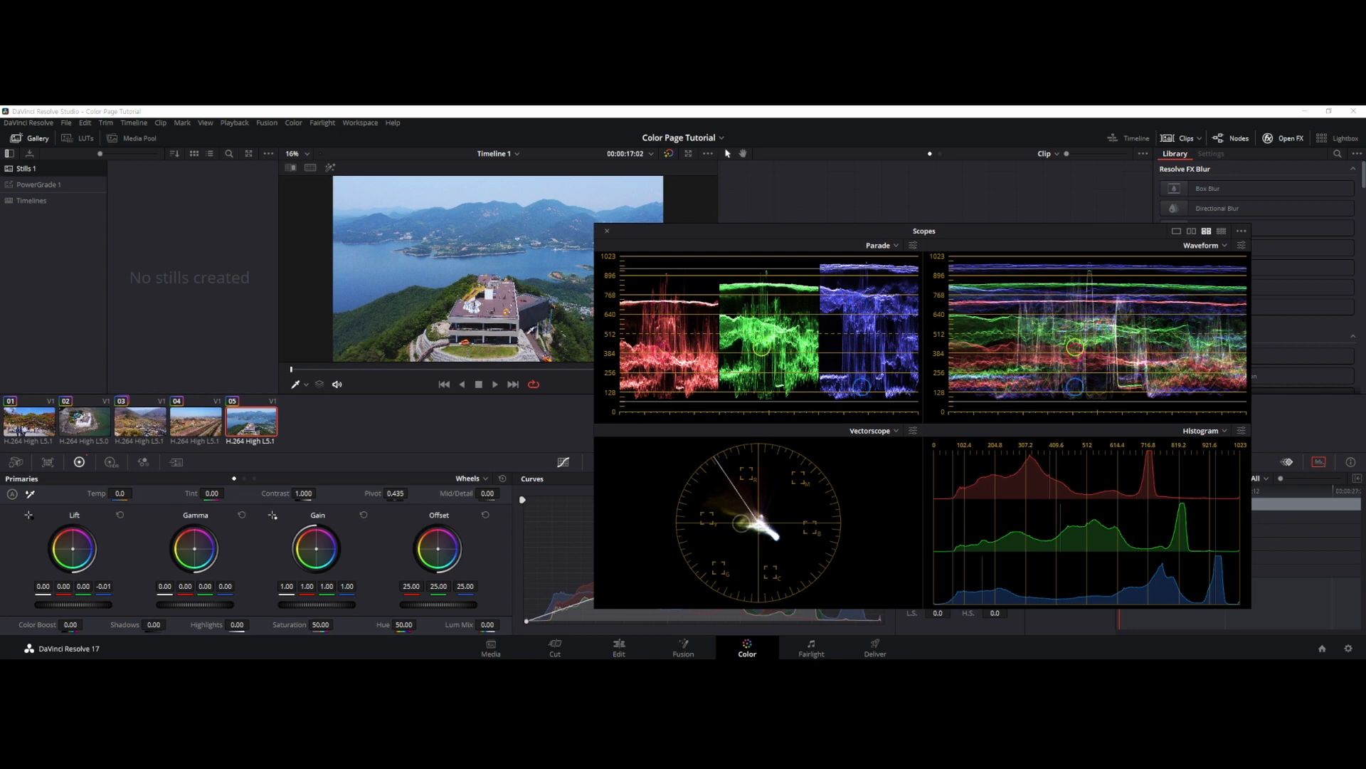
# Examine the distant mountains of the fifth clip up close in the viewer.
pyautogui.moveTo(900, 234); pyautogui.dragTo(953, 375)
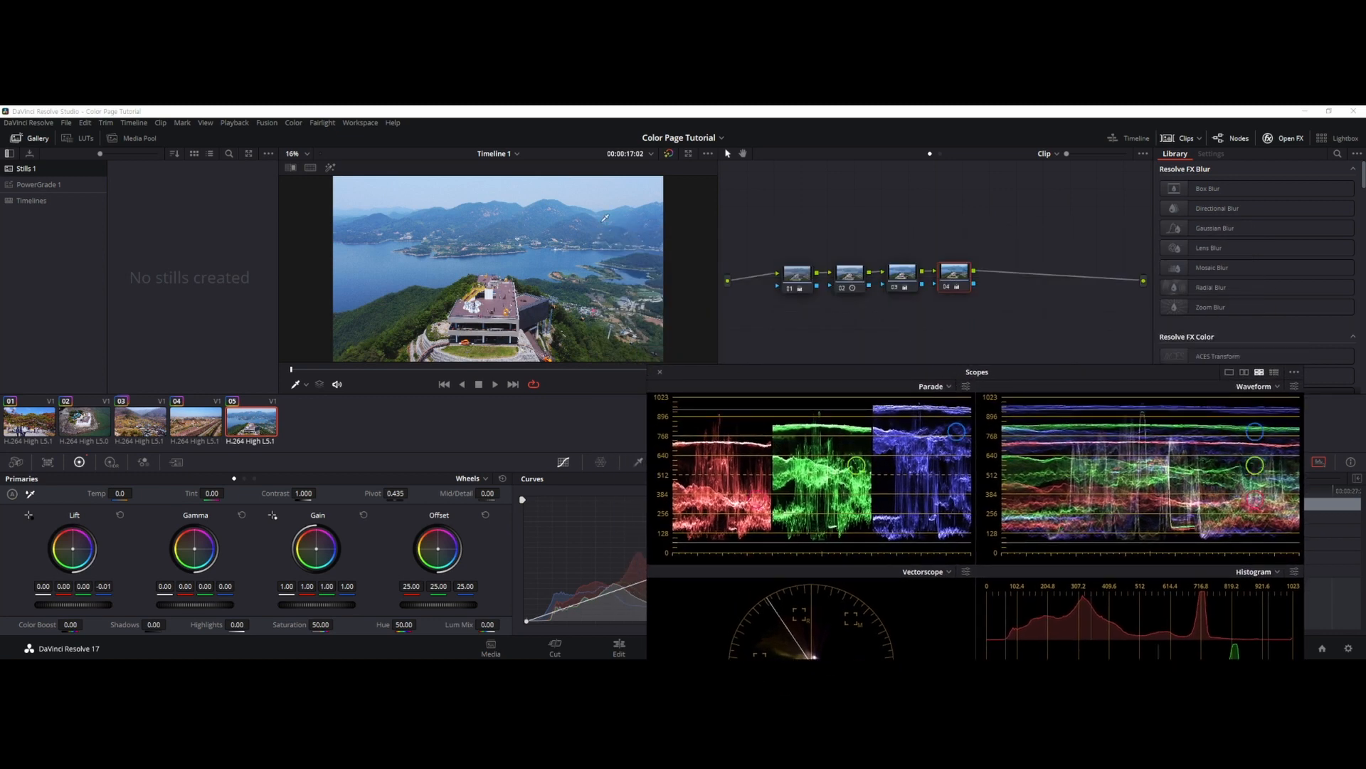
pyautogui.scroll(4, 532, 255)
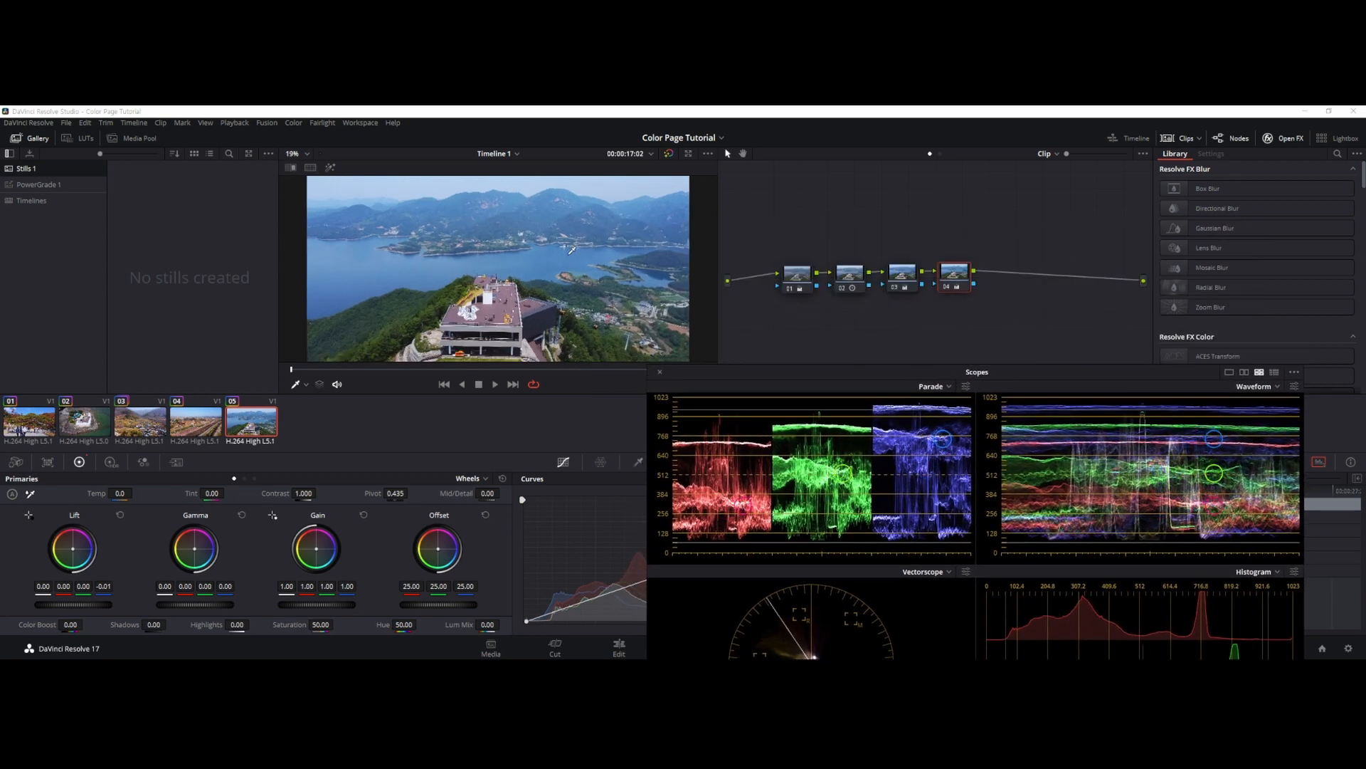
pyautogui.scroll(3, 668, 200)
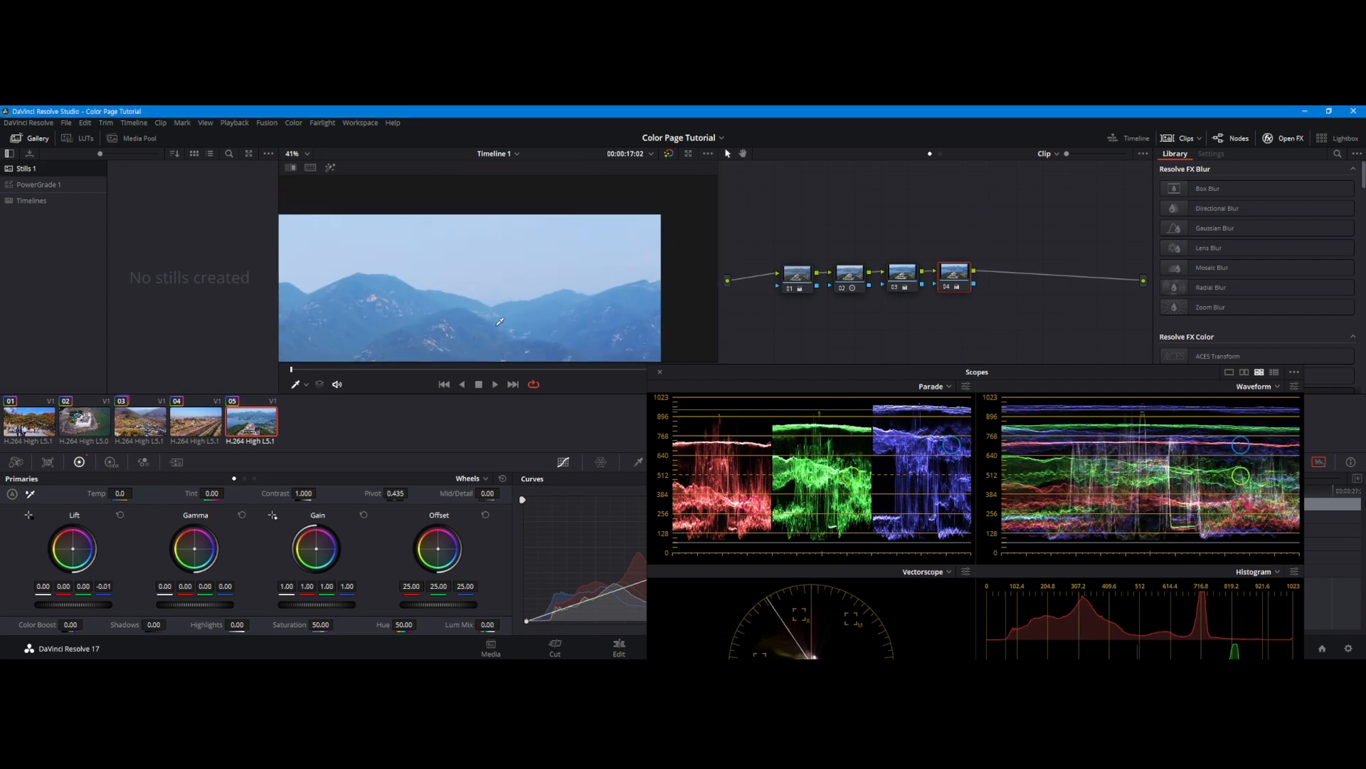
pyautogui.scroll(2, 459, 334)
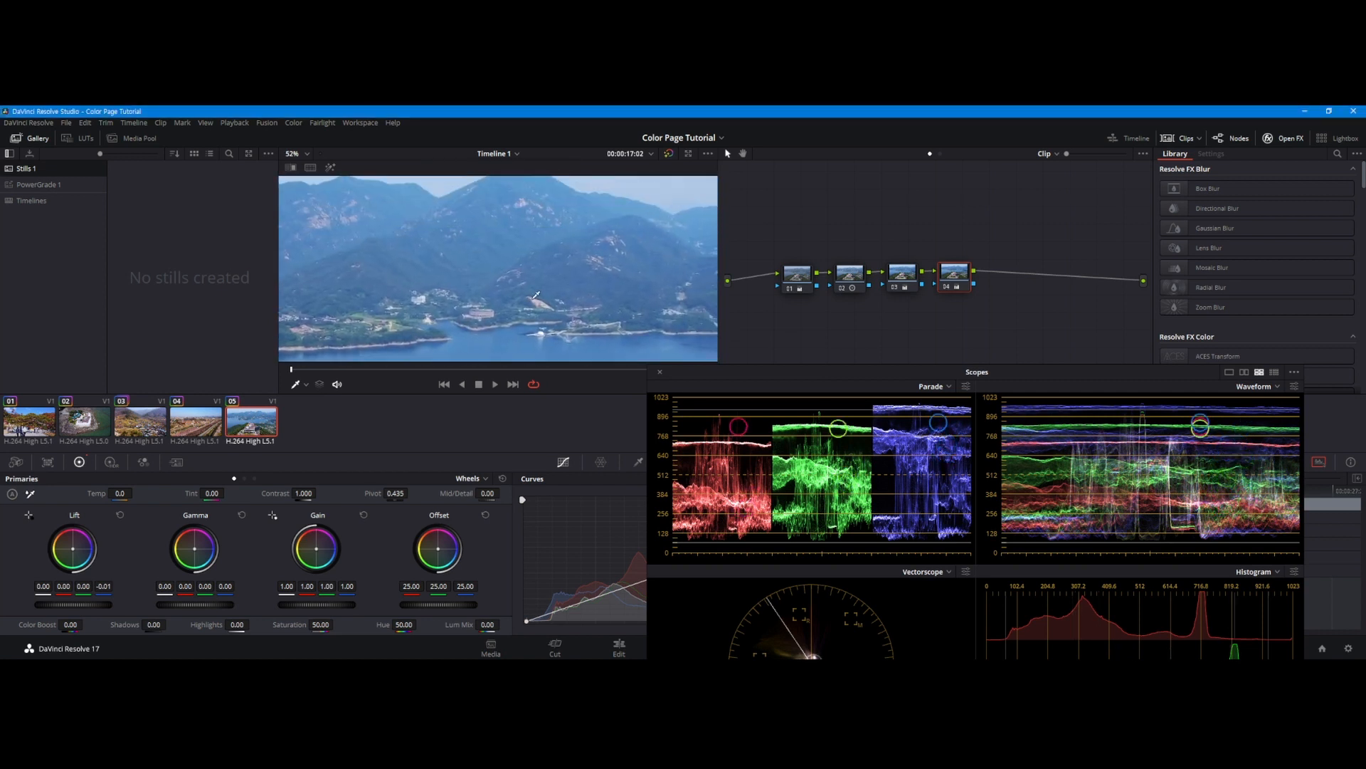
pyautogui.scroll(3, 585, 276)
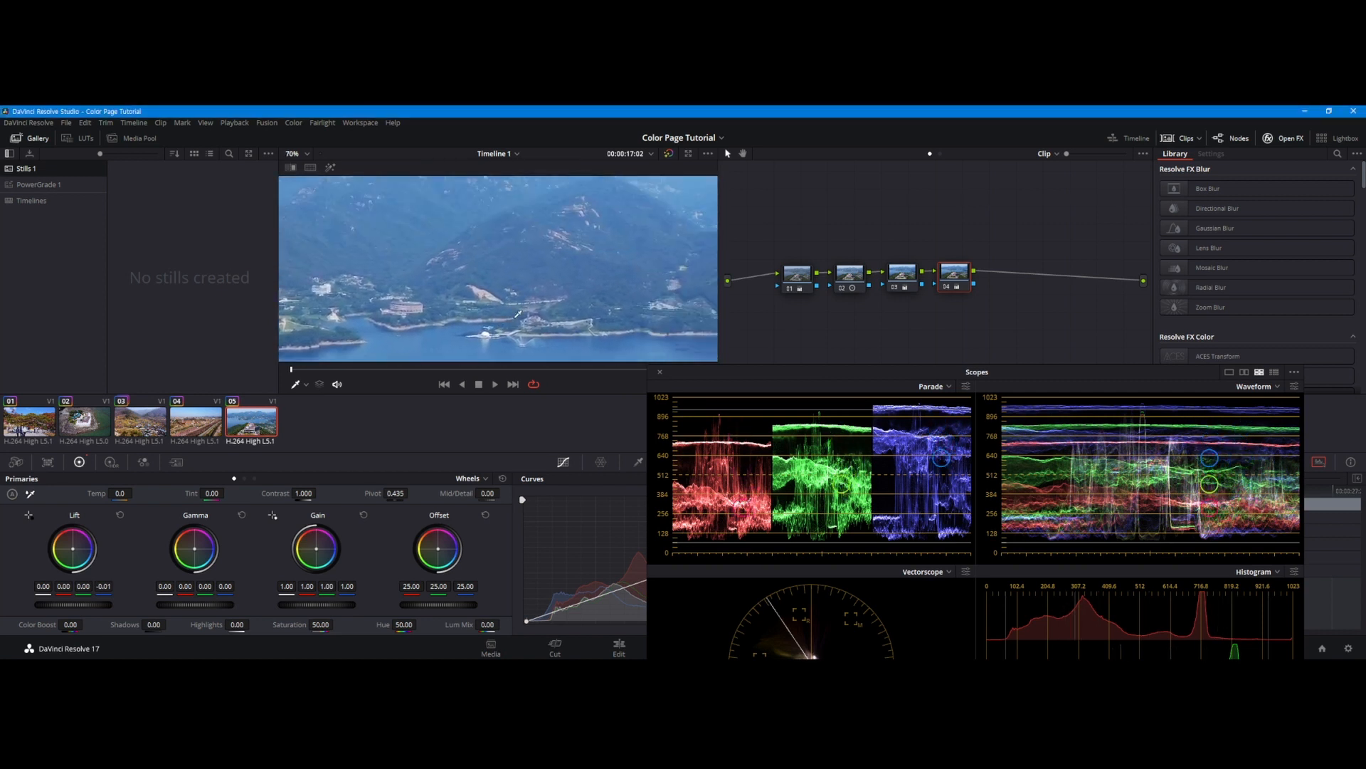
pyautogui.scroll(1, 553, 305)
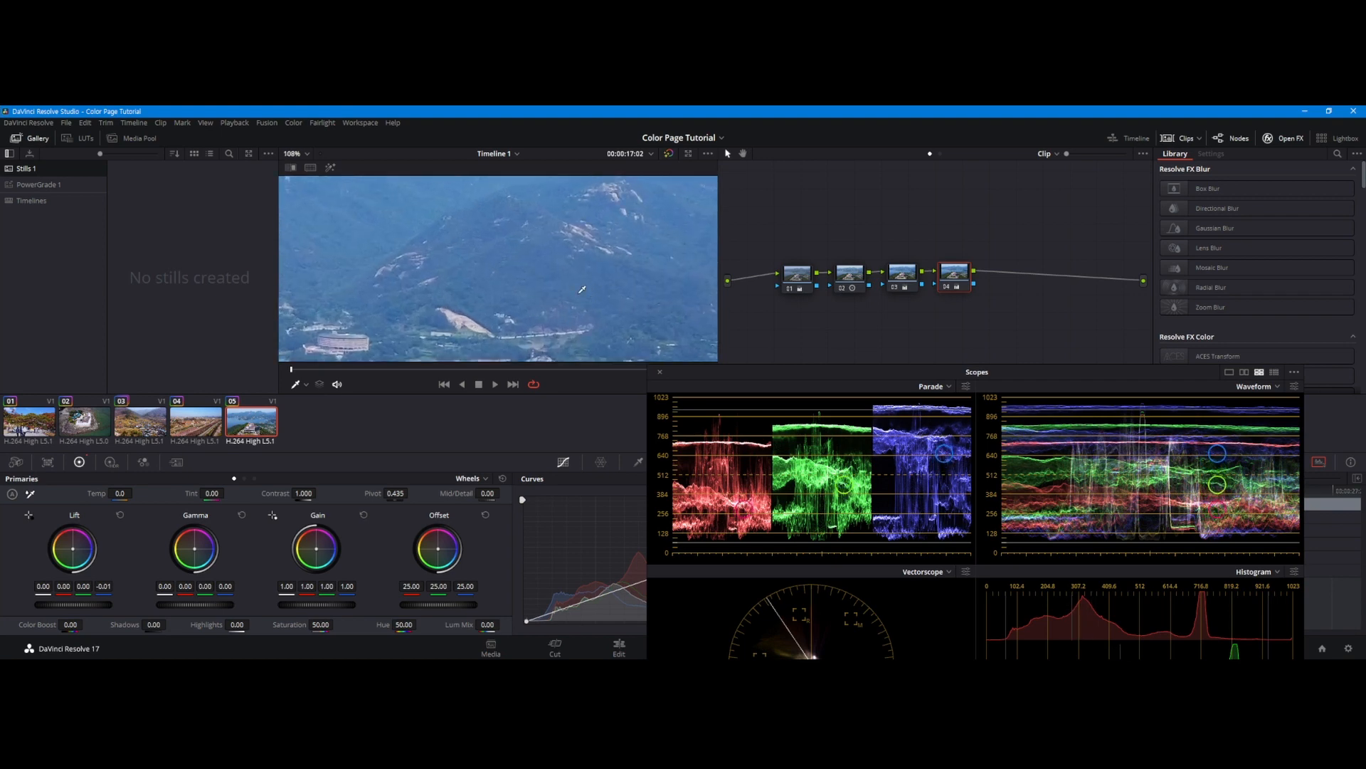
# Review the fifth node in the third clip's node graph and return to the fifth clip.
pyautogui.click(150, 425)
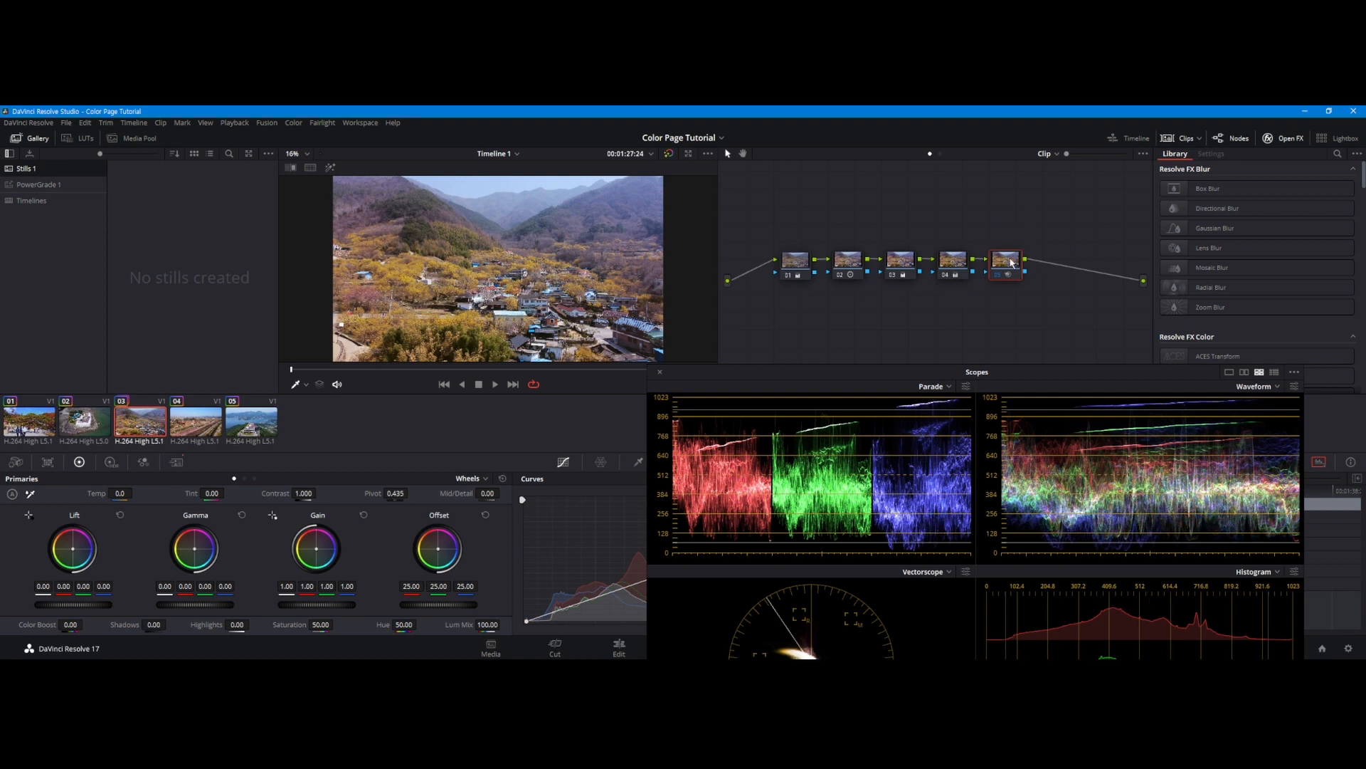
pyautogui.moveTo(1007, 265); pyautogui.dragTo(1013, 263)
pyautogui.click(249, 423)
# Inspect the fifth clip's hillside detail again at about 70% magnification and restore the full-frame view.
pyautogui.scroll(3, 618, 234)
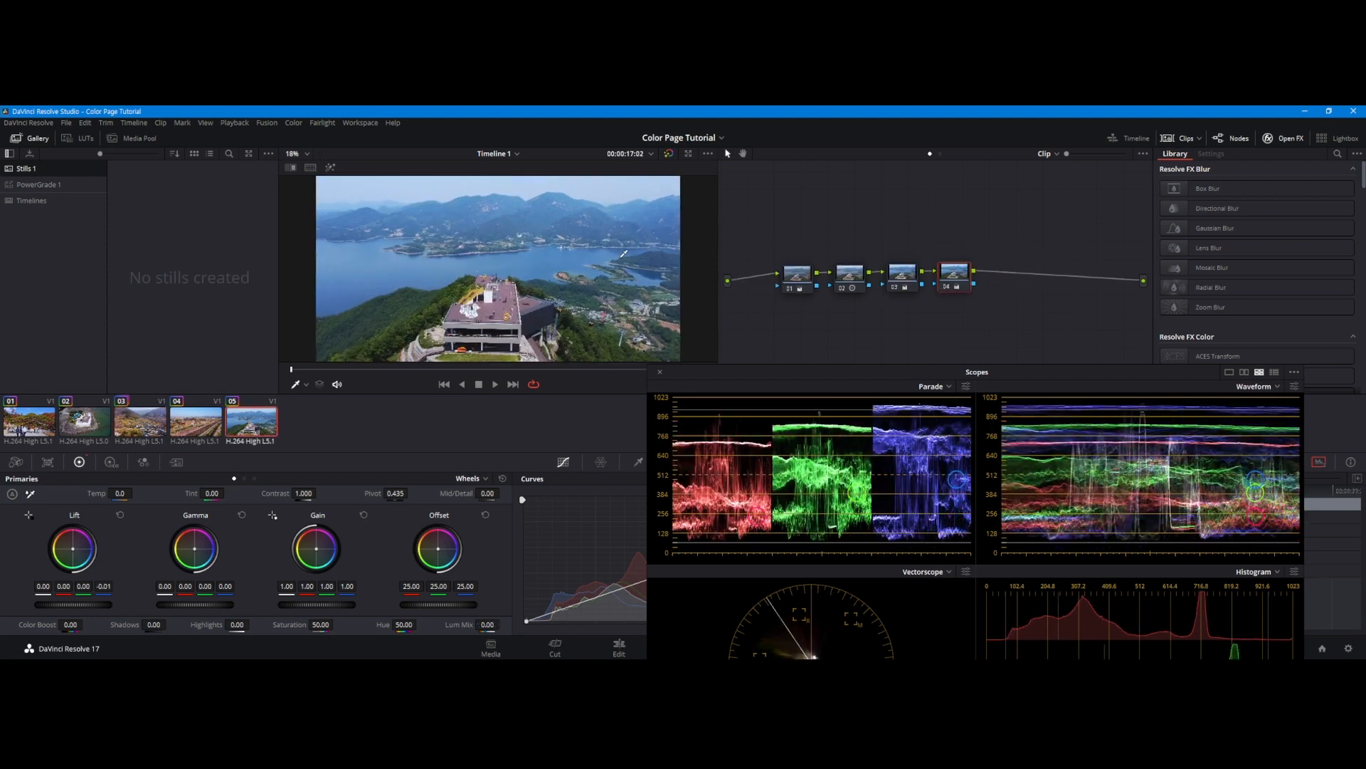
pyautogui.scroll(4, 605, 263)
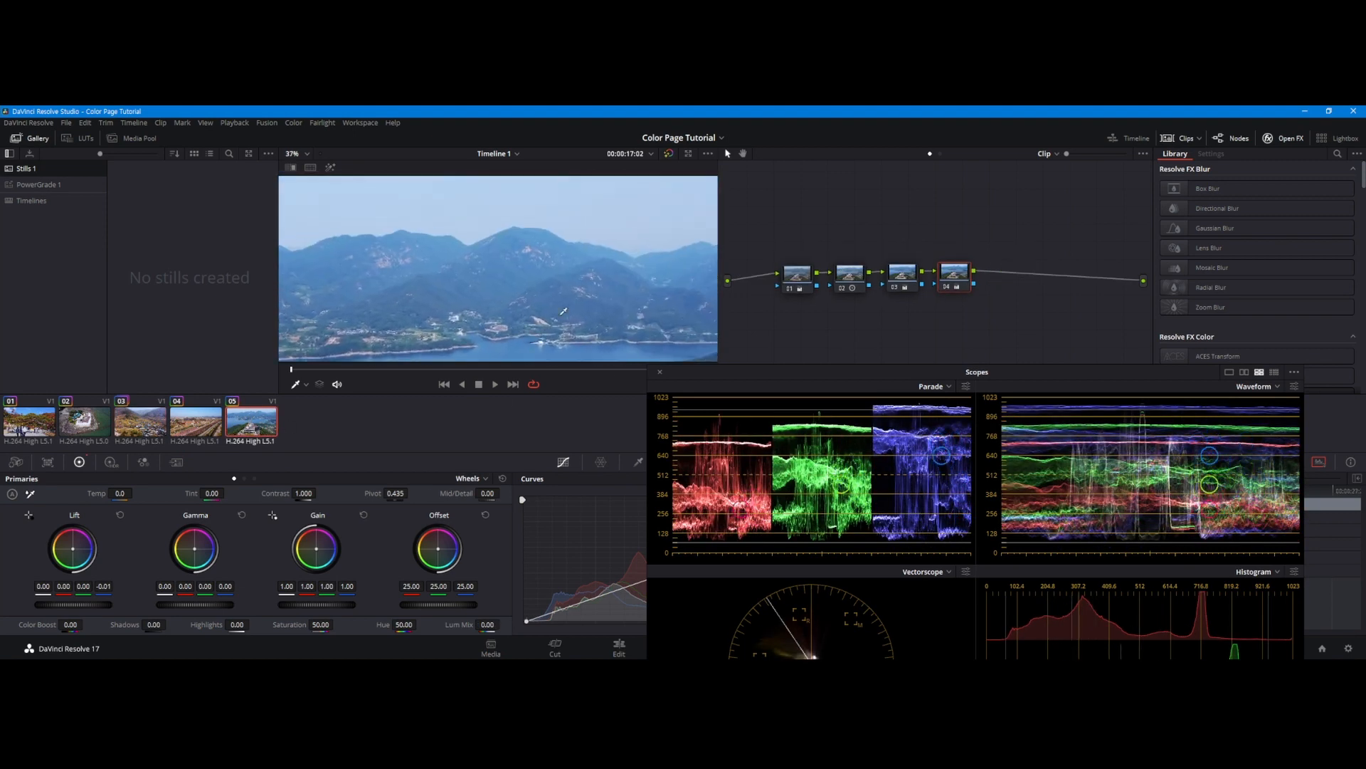
pyautogui.scroll(2, 569, 292)
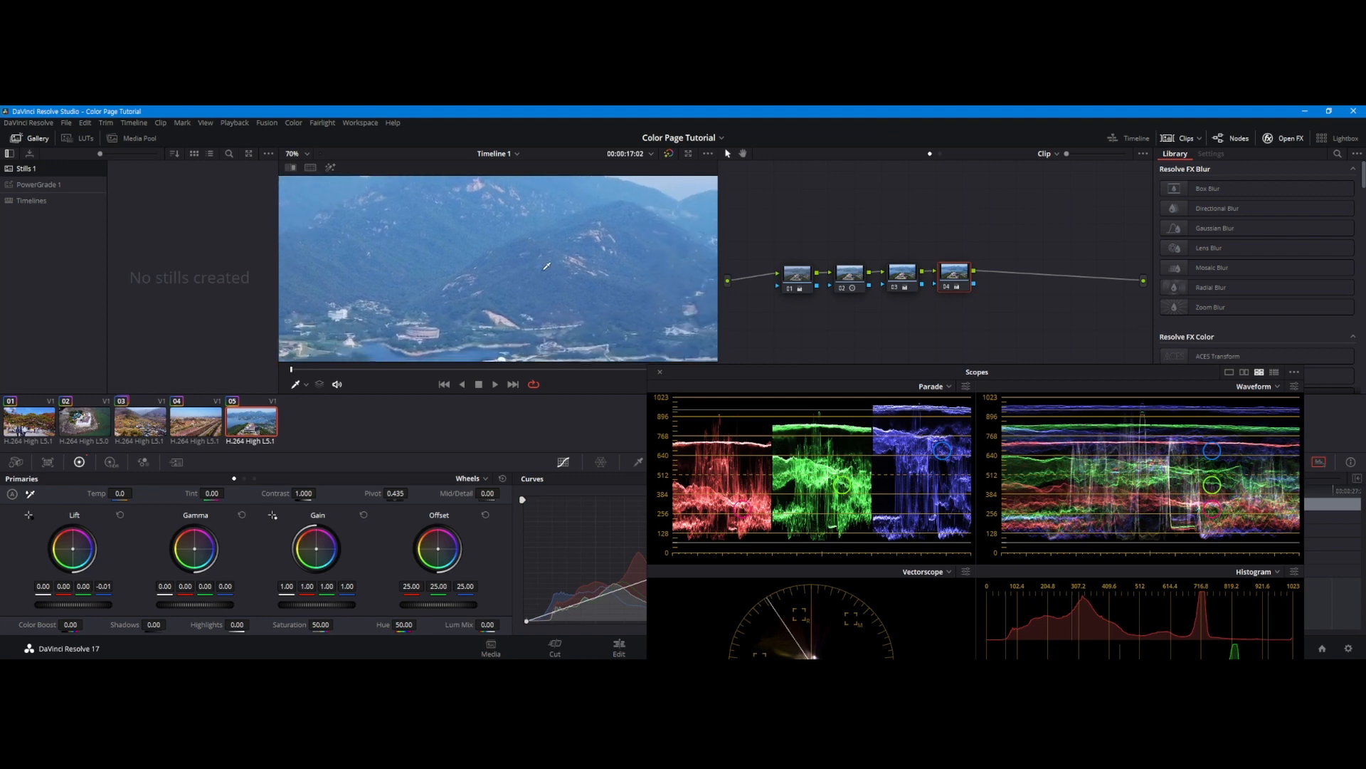
pyautogui.hotkey('shift', 'z')
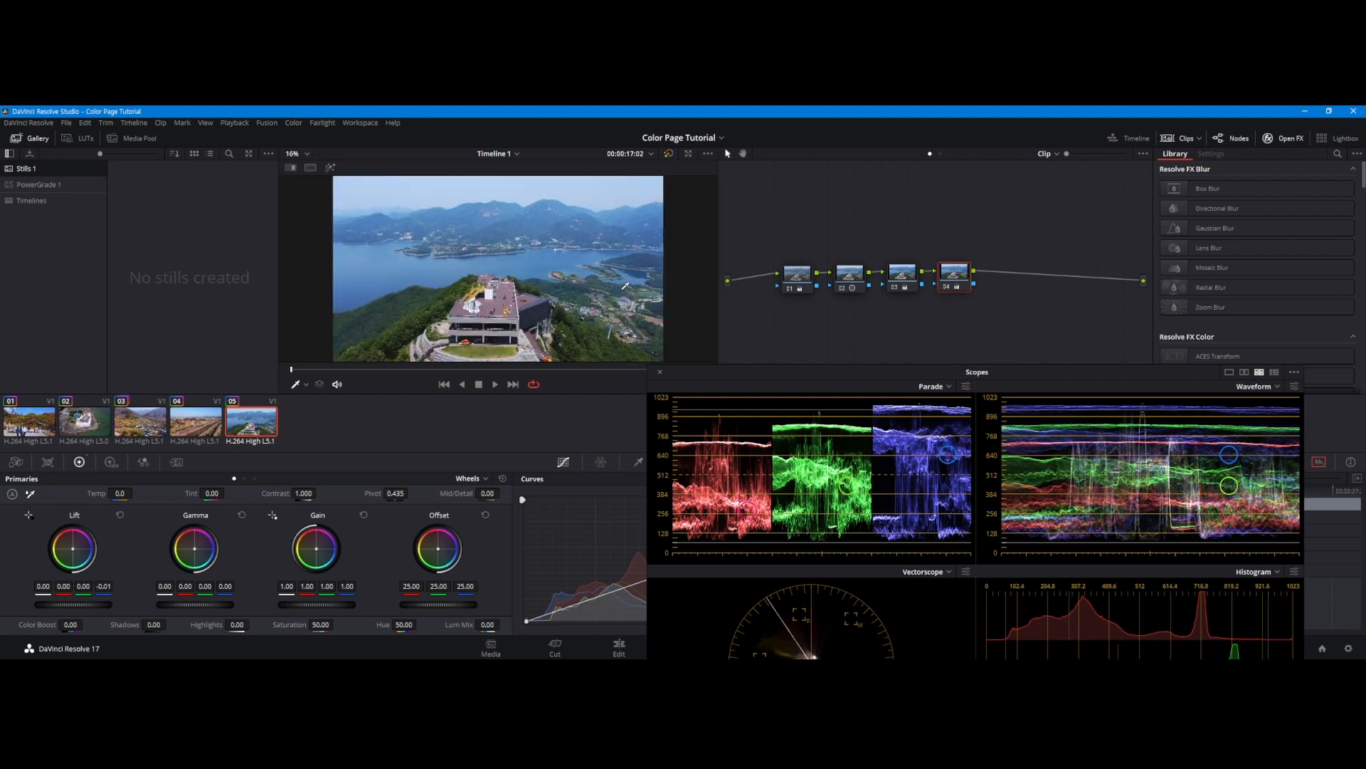
# Move the scopes window off the workspace and open the fifth timeline clip in Fusion at 01:00:47:00.
pyautogui.moveTo(1036, 371); pyautogui.dragTo(1365, 212)
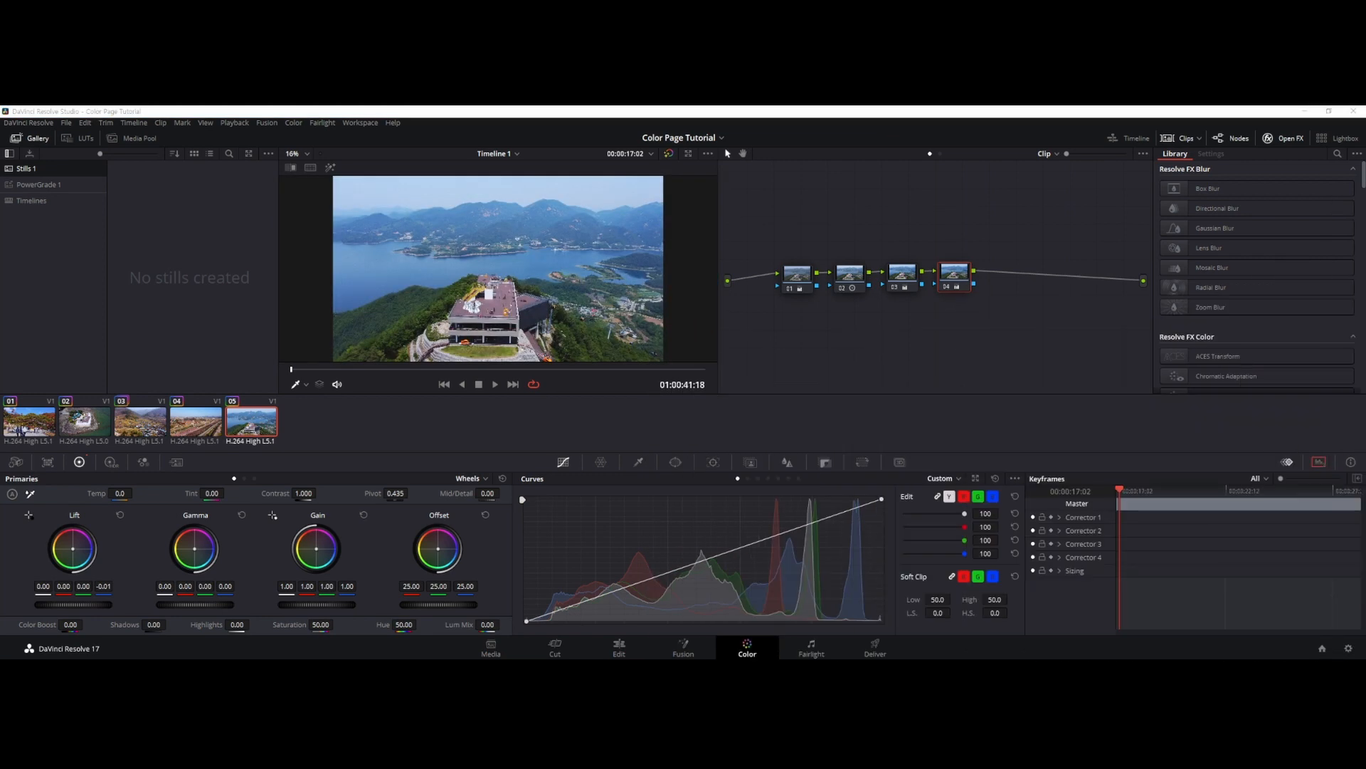
pyautogui.click(617, 648)
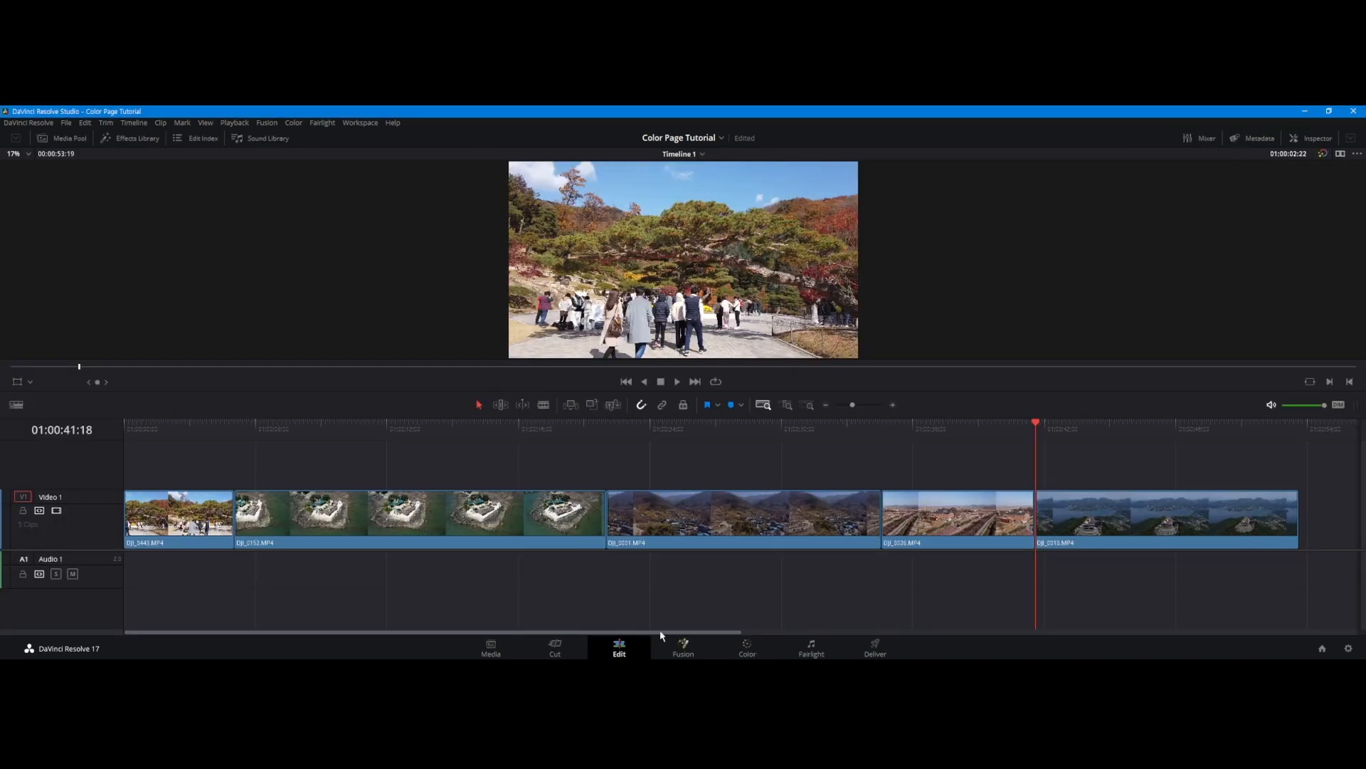
pyautogui.moveTo(1135, 432); pyautogui.dragTo(1157, 439)
pyautogui.click(1136, 520)
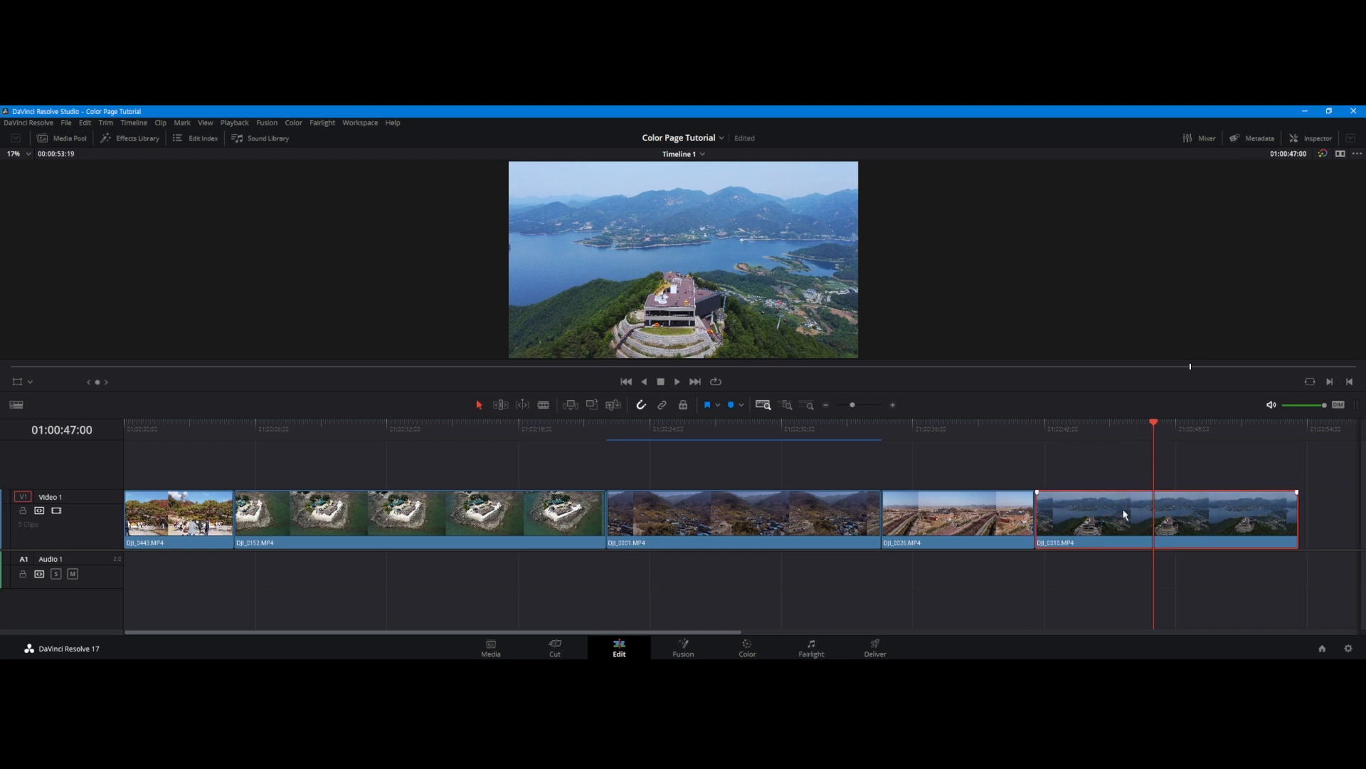
pyautogui.click(684, 647)
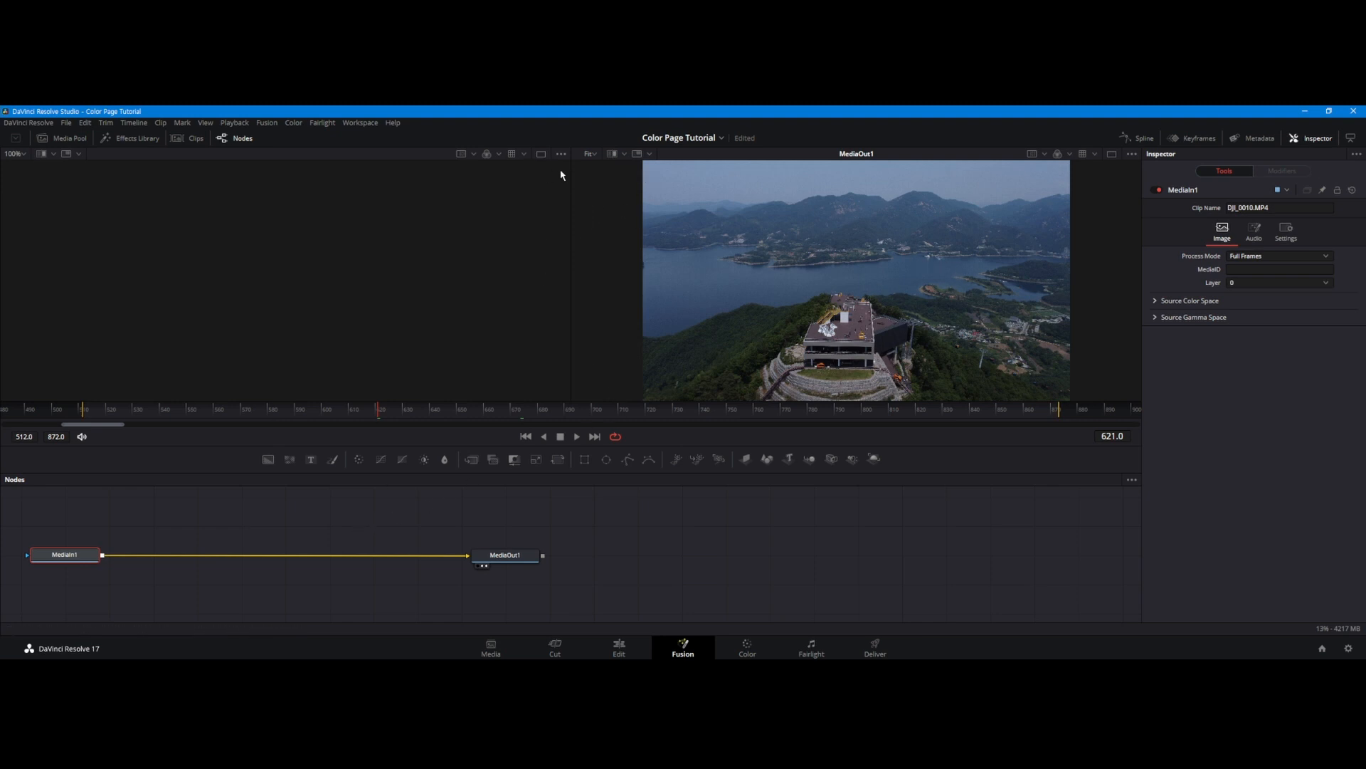
# Examine the forested mountainside in the MediaOut1 viewer at 200% magnification.
pyautogui.click(594, 155)
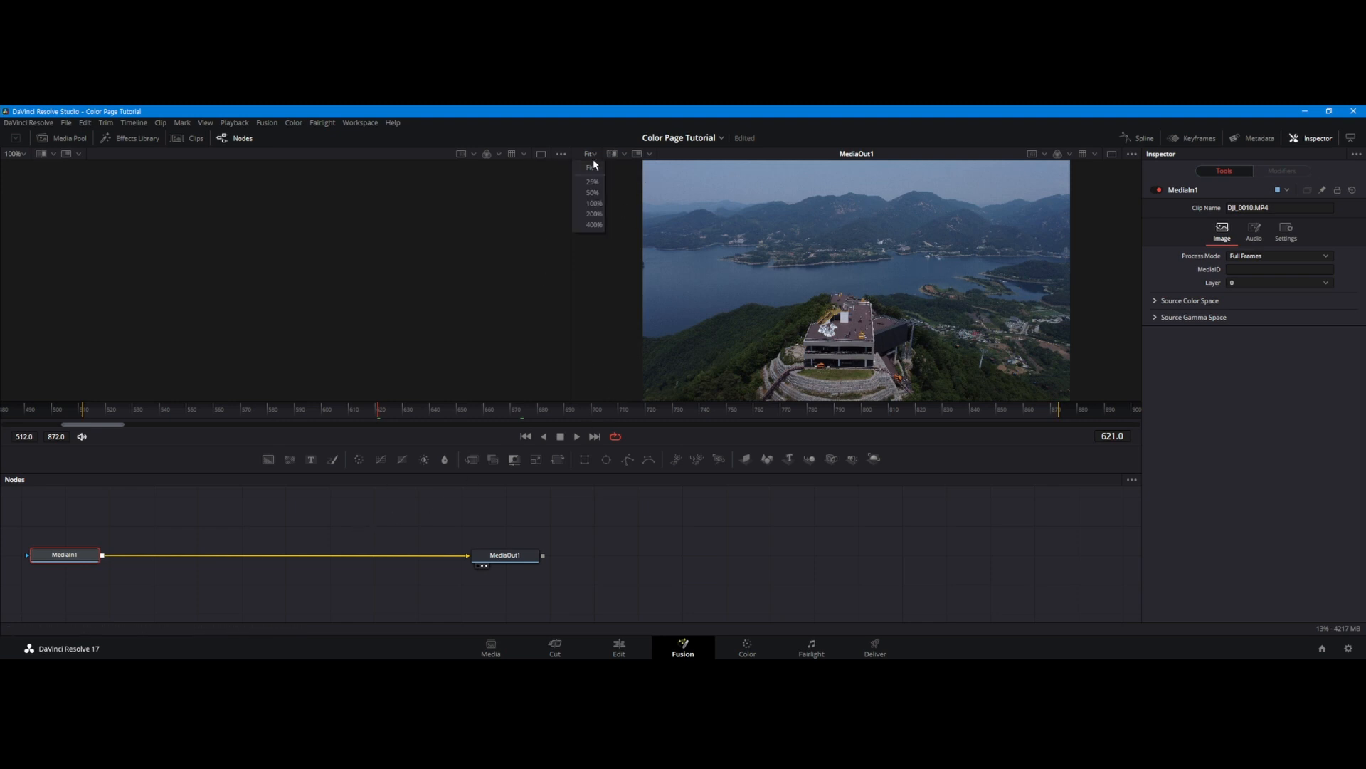
pyautogui.click(594, 214)
pyautogui.scroll(-3, 857, 286)
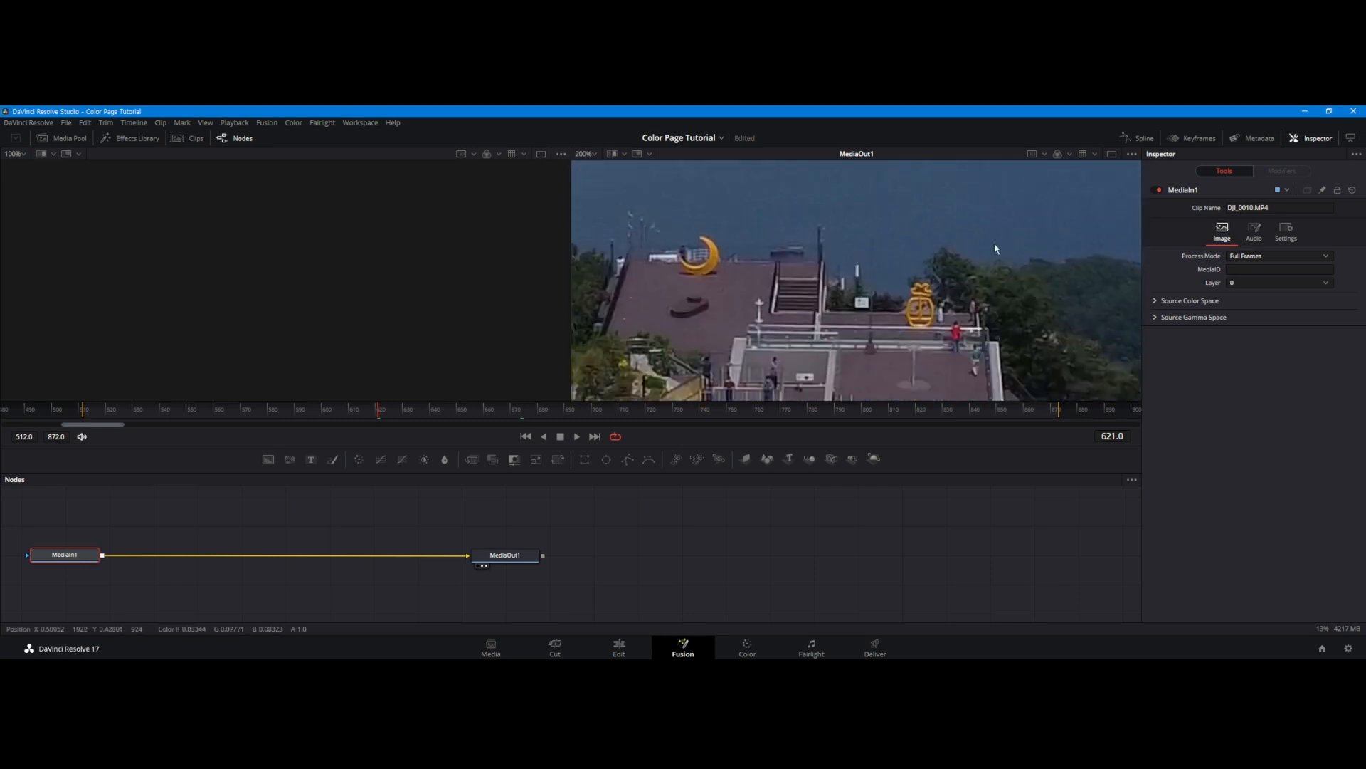
pyautogui.scroll(7, 993, 256)
pyautogui.scroll(3, 1006, 247)
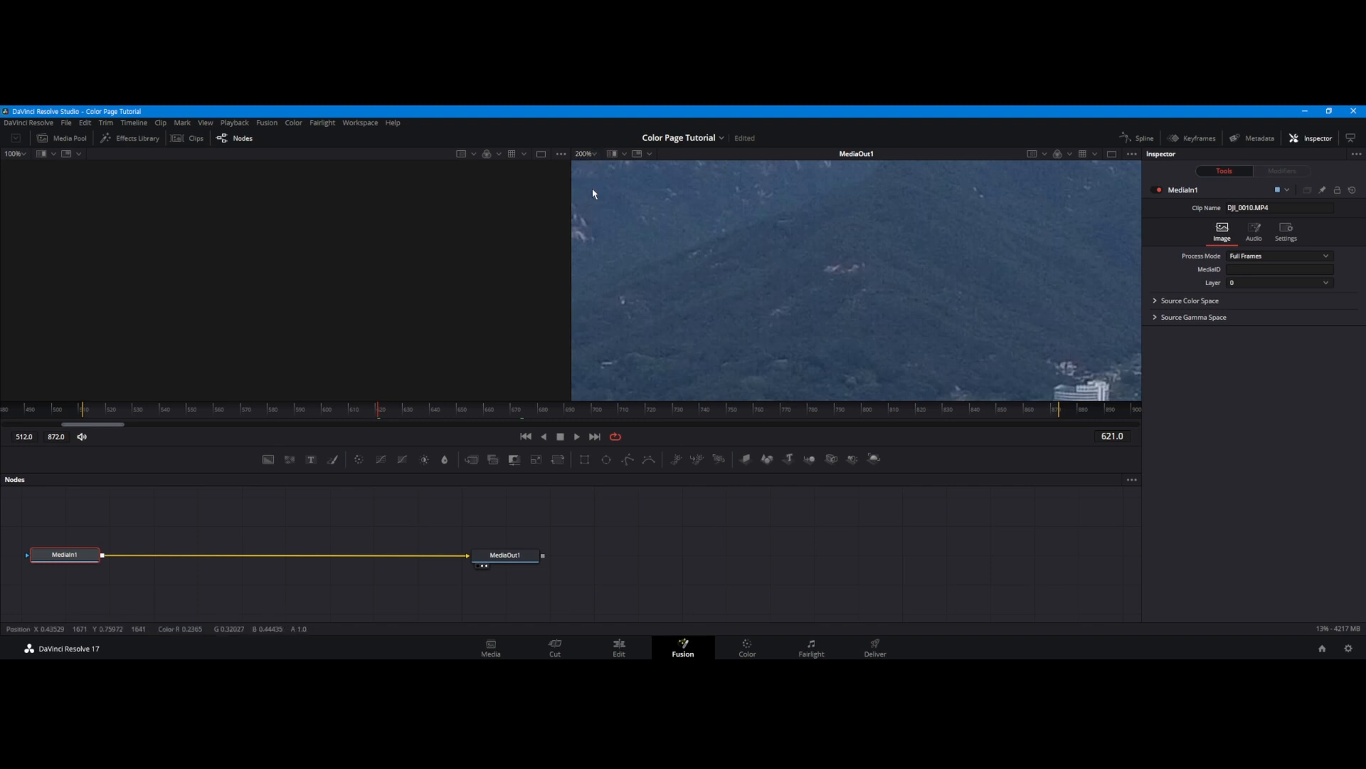
pyautogui.click(588, 154)
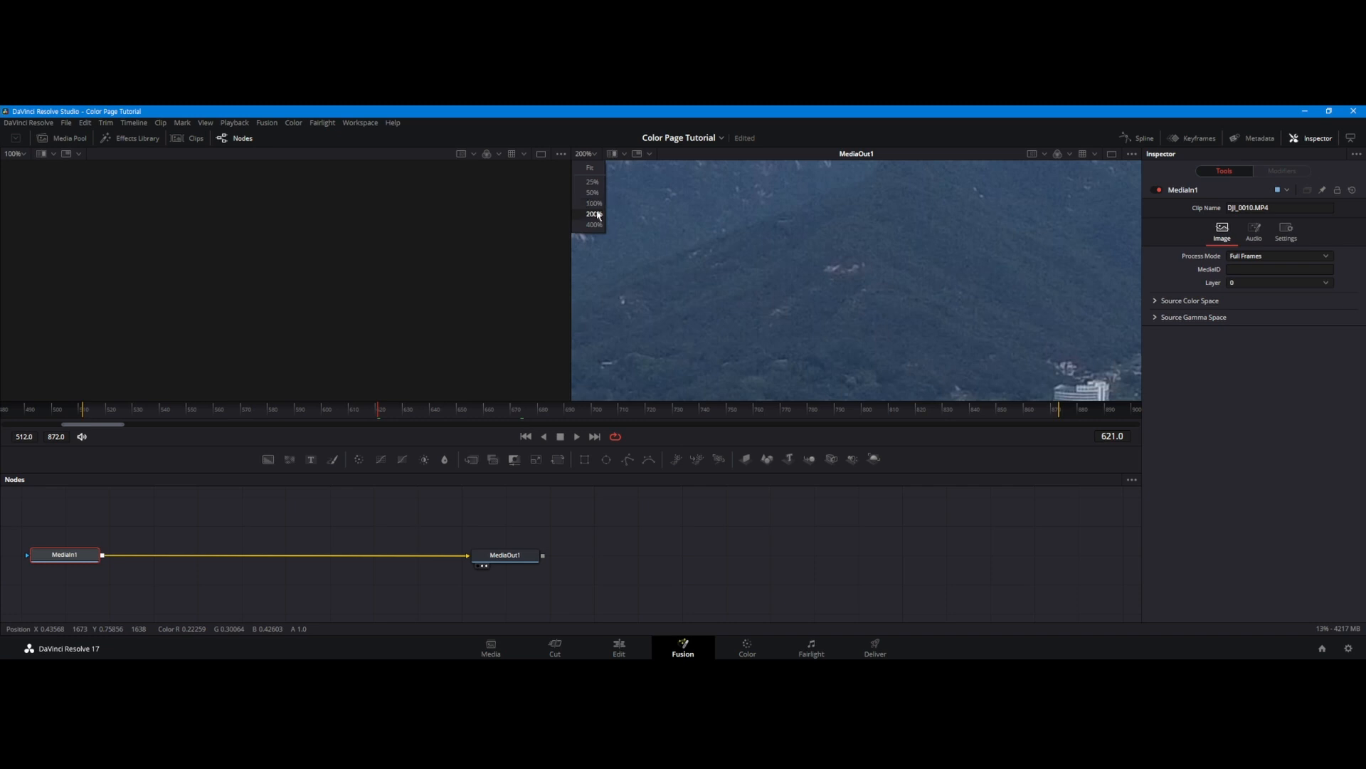
pyautogui.click(598, 215)
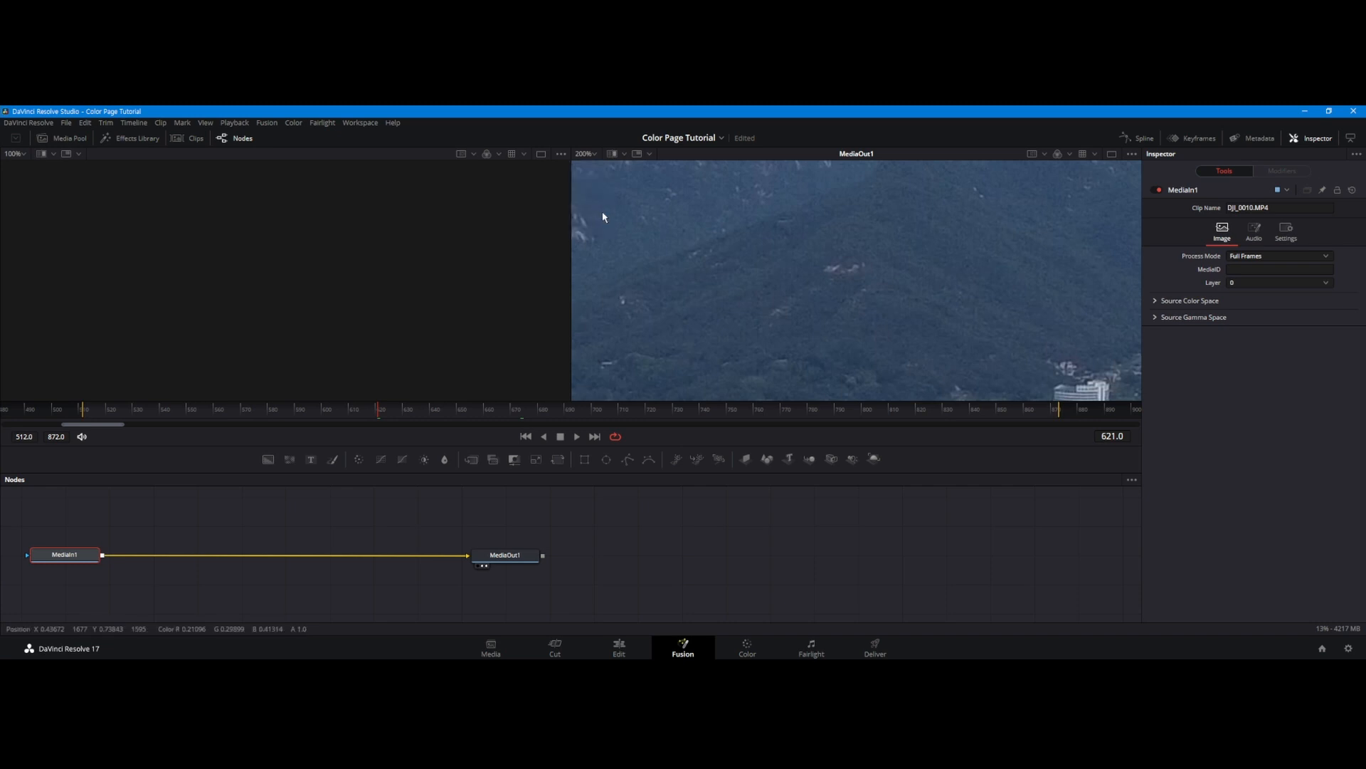
# Examine noise along the shoreline, lakeside buildings and mountainside in the MediaOut1 viewer at 200% magnification.
pyautogui.scroll(-2, 904, 291)
pyautogui.moveTo(898, 293); pyautogui.dragTo(647, 225)
pyautogui.scroll(-6, 748, 267)
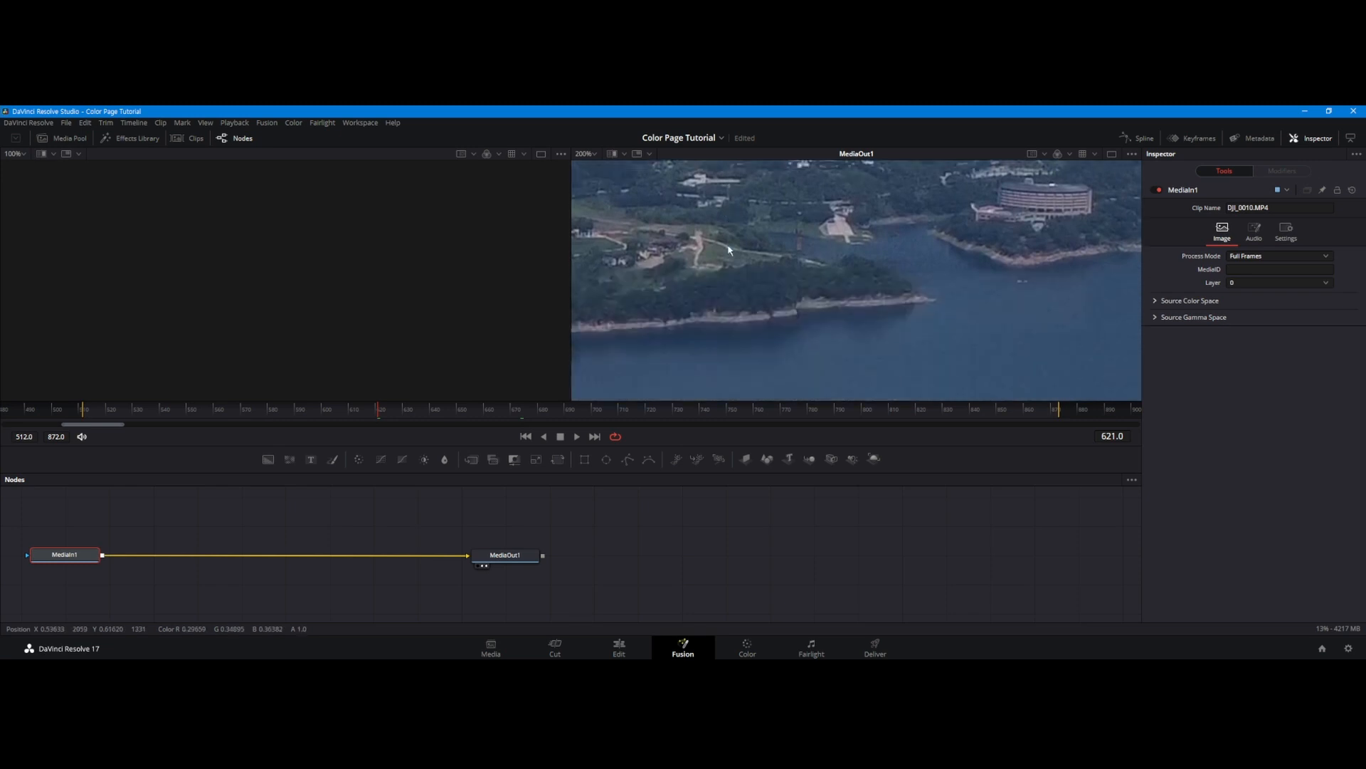
pyautogui.scroll(6, 776, 286)
pyautogui.scroll(6, 778, 275)
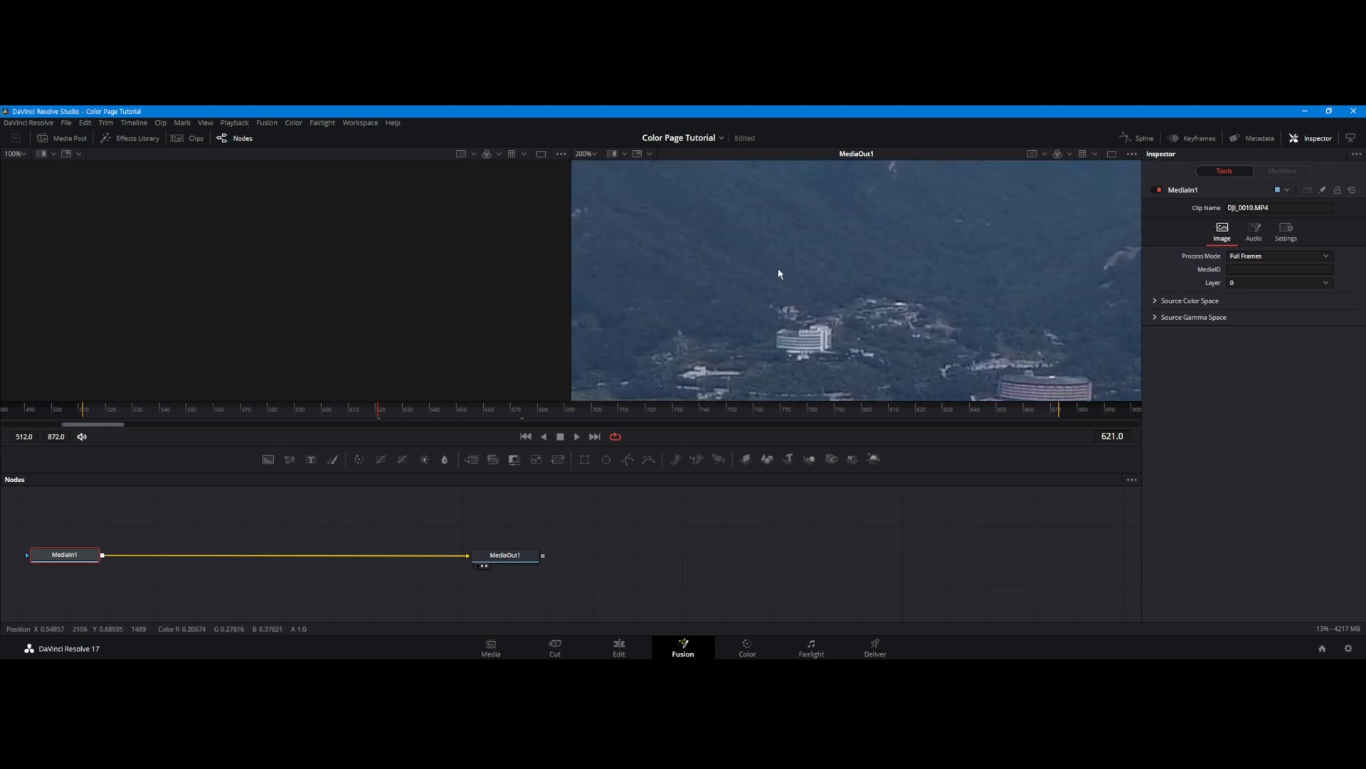
pyautogui.scroll(-5, 786, 271)
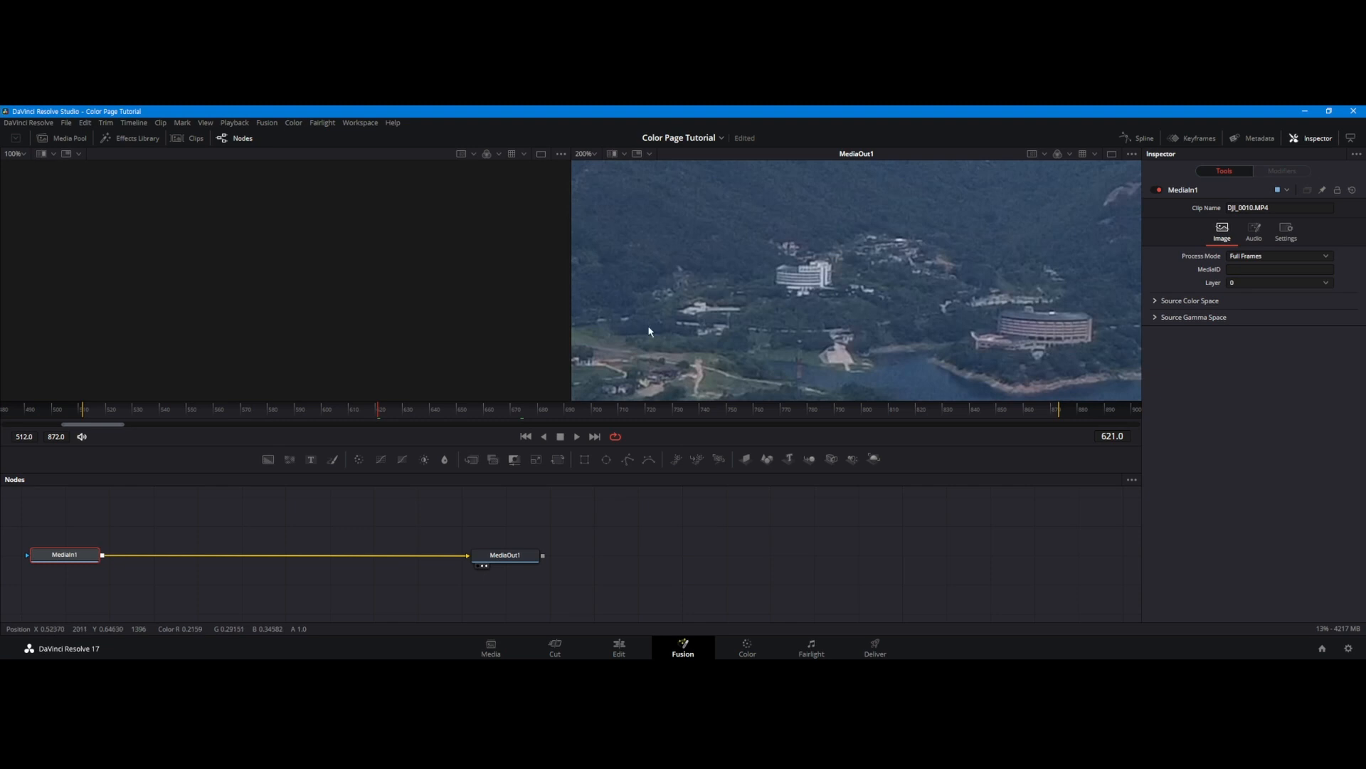
pyautogui.scroll(6, 858, 278)
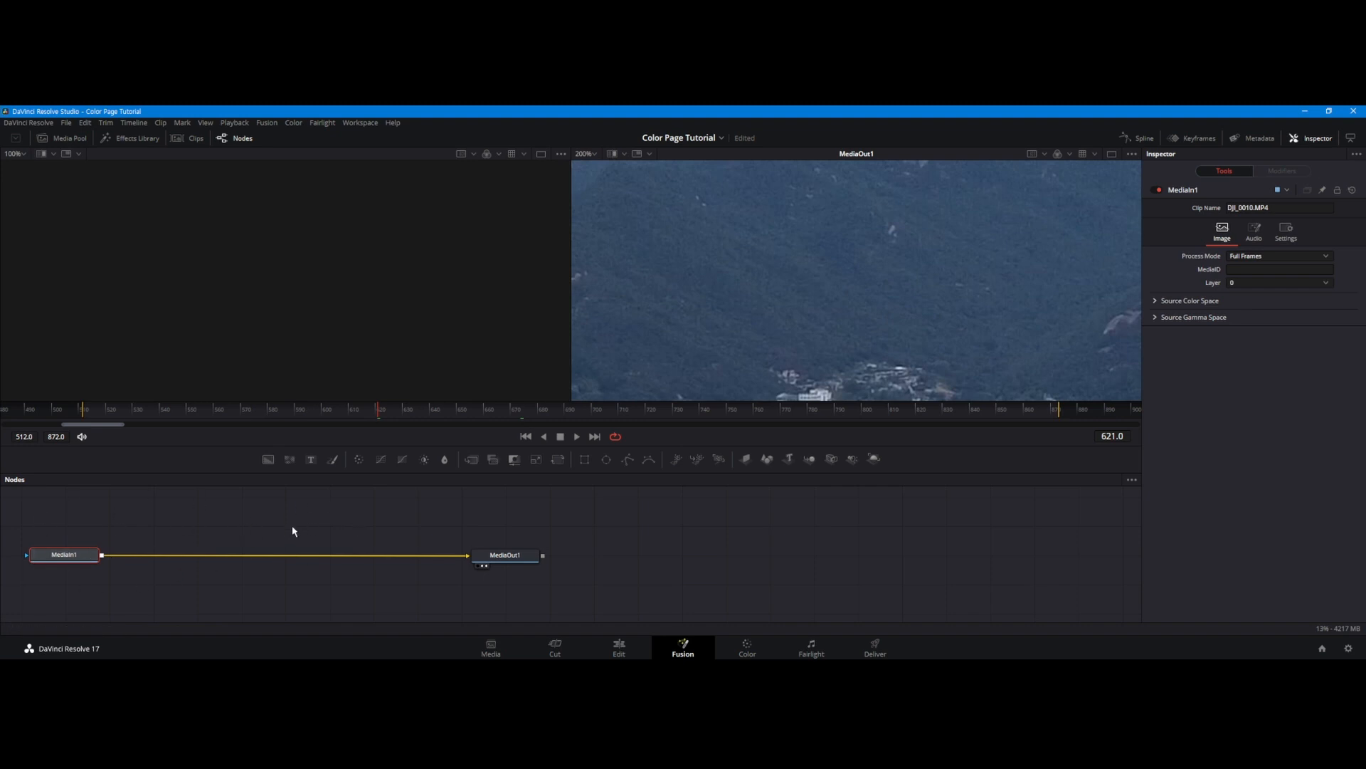
# Find the Noise Reduction tool by searching for "noise" and insert it between MediaIn1 and MediaOut1, closer to MediaIn1.
pyautogui.hotkey('shift', 'space')
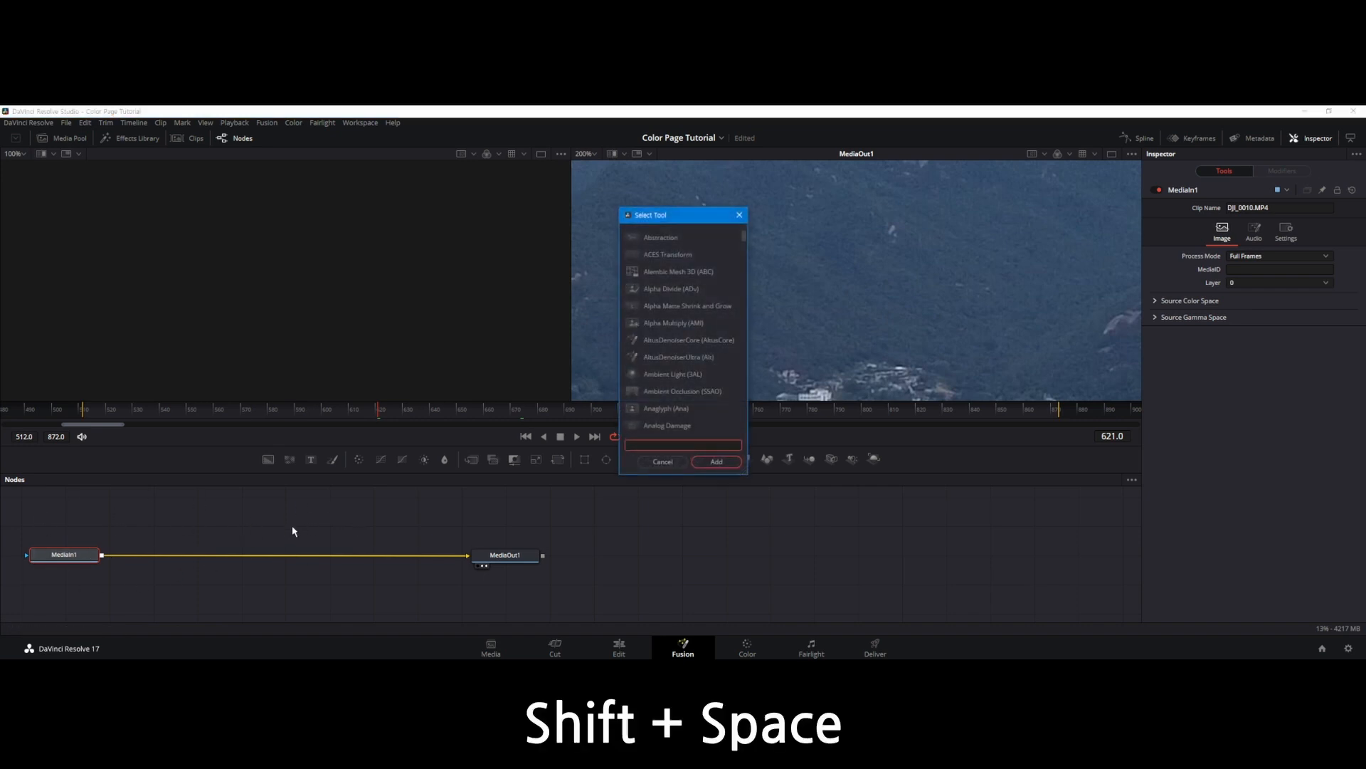
pyautogui.moveTo(689, 214); pyautogui.dragTo(597, 287)
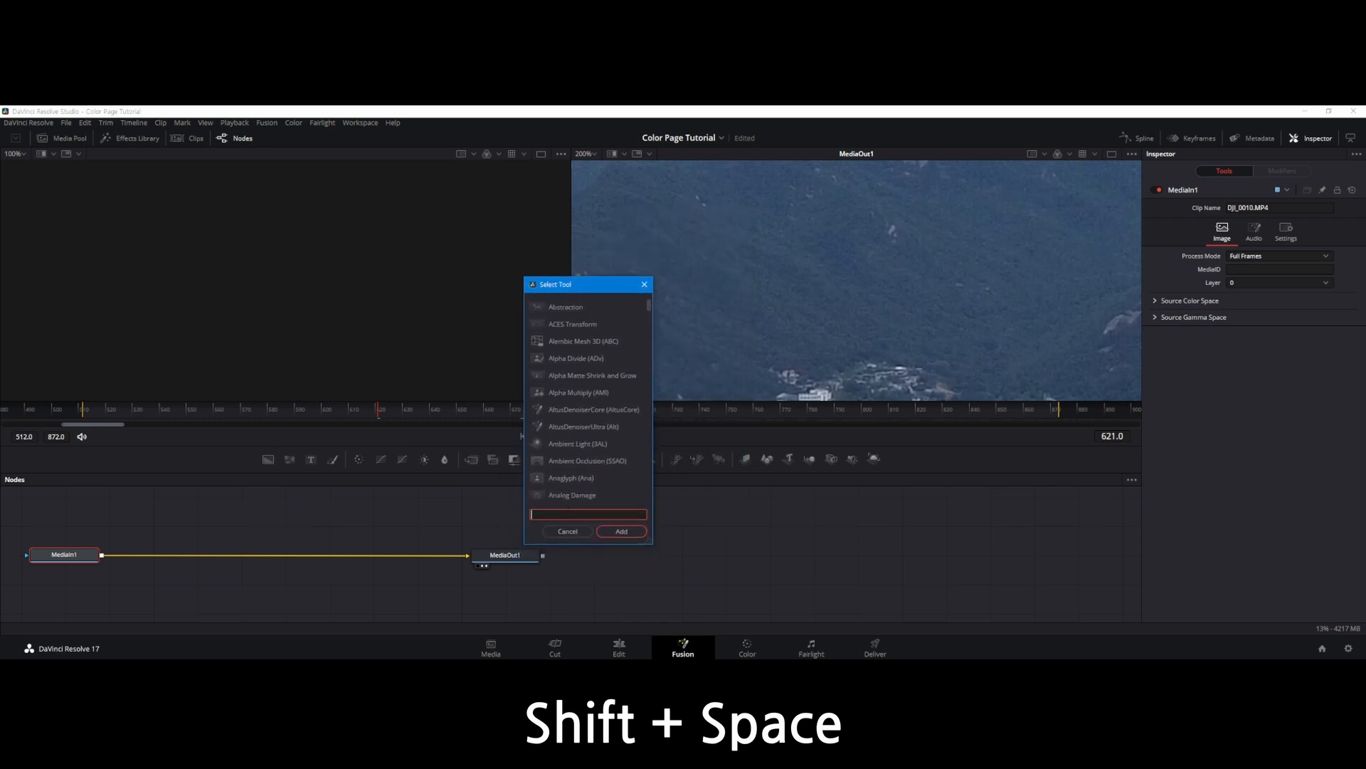
pyautogui.write('noi')
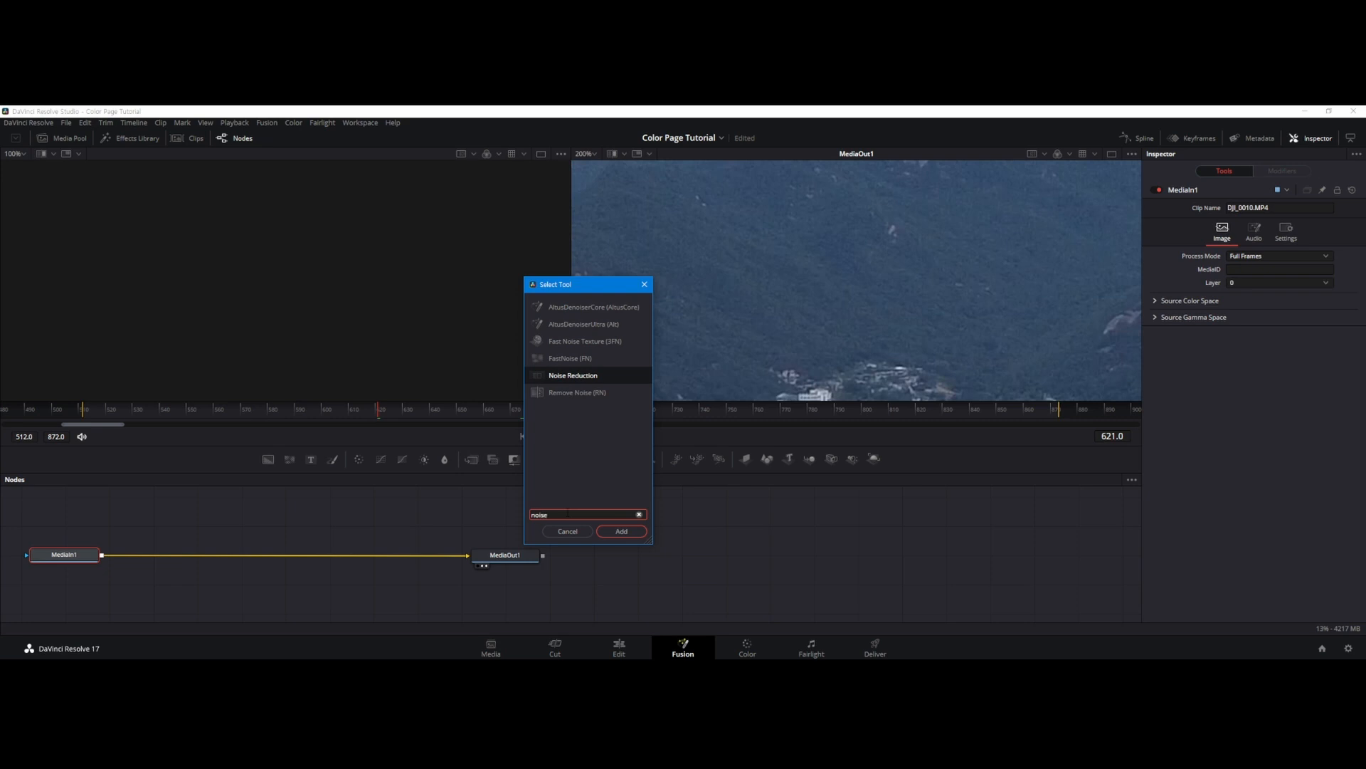
pyautogui.write('se')
pyautogui.click(569, 377)
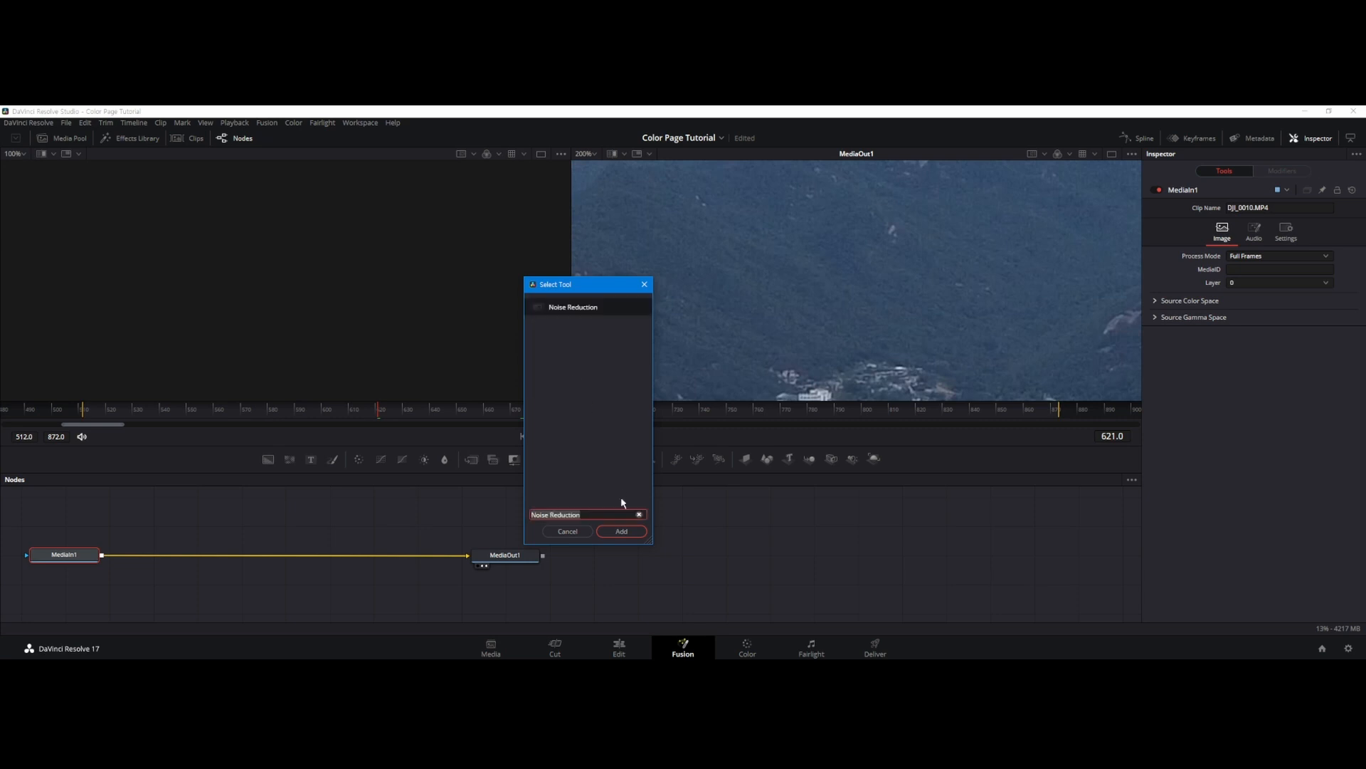
pyautogui.click(621, 531)
pyautogui.moveTo(165, 560); pyautogui.dragTo(232, 557)
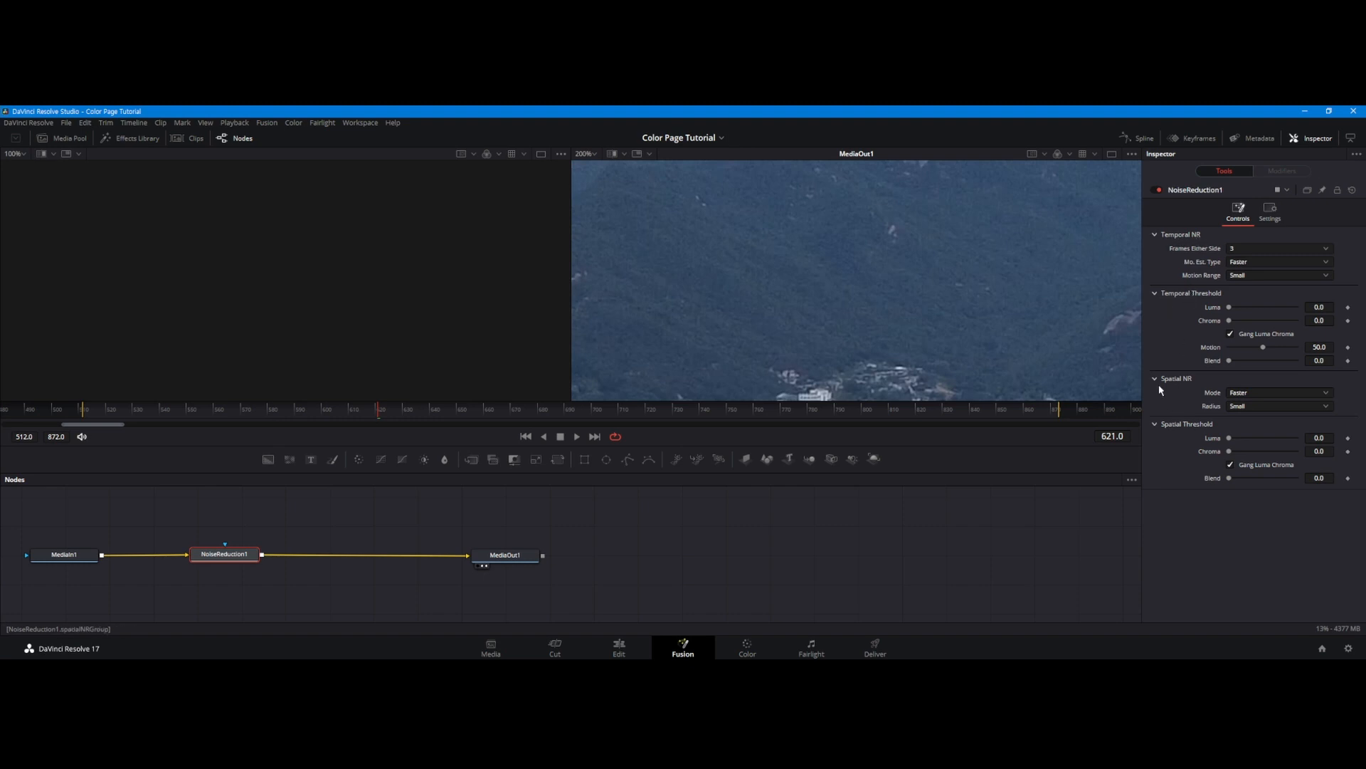
# Configure temporal noise reduction with 5 frames either side, Medium motion range and Better motion estimation.
pyautogui.click(1244, 248)
pyautogui.click(1249, 320)
pyautogui.click(1251, 279)
pyautogui.click(1254, 311)
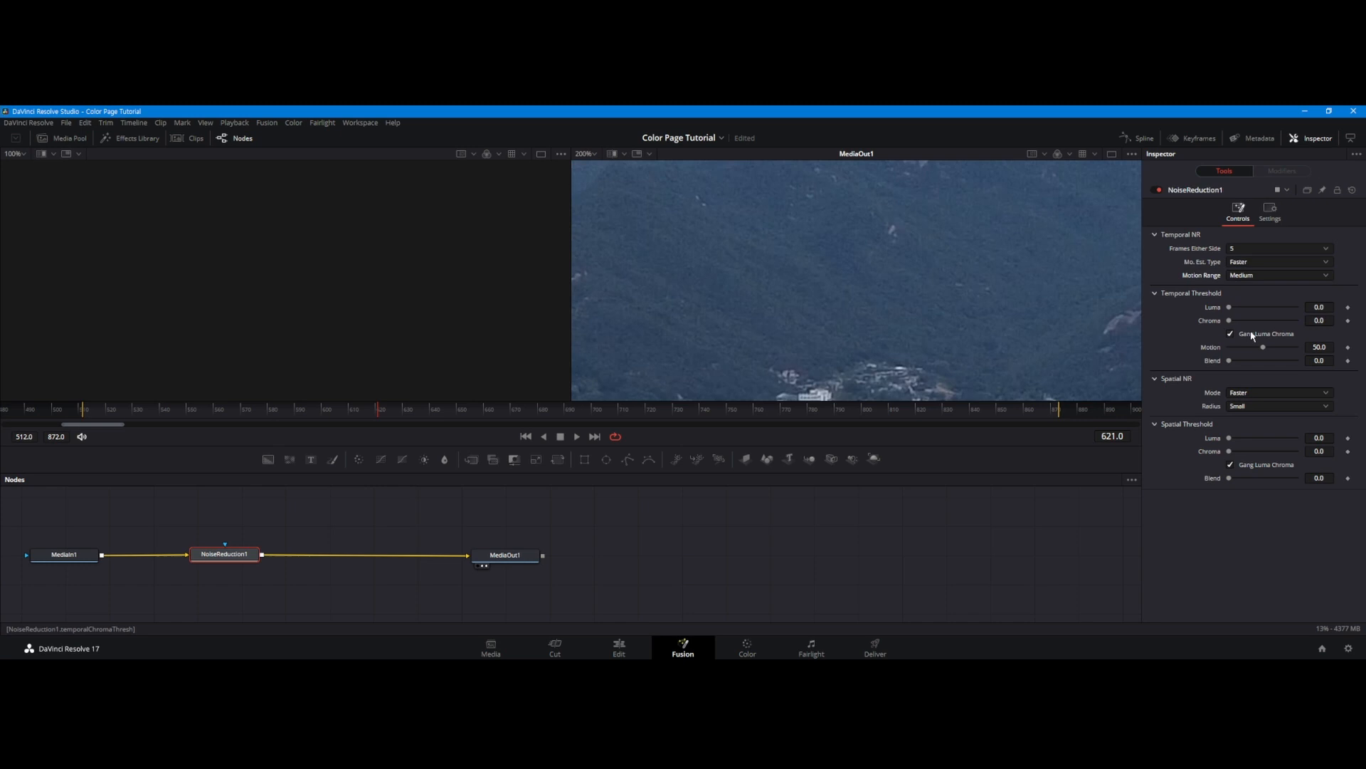
pyautogui.click(1245, 266)
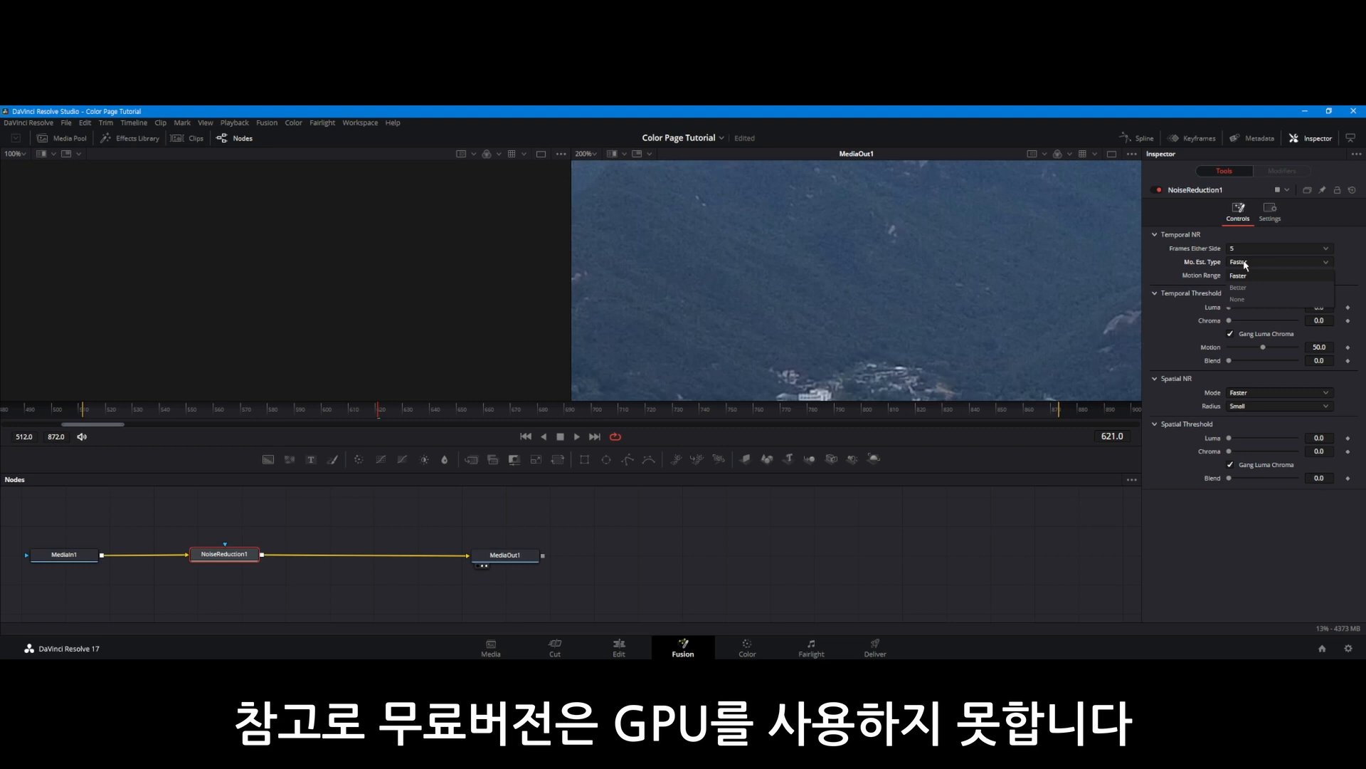
pyautogui.click(1246, 289)
# Set spatial noise reduction to Better mode with a Large radius.
pyautogui.click(1244, 394)
pyautogui.click(1244, 418)
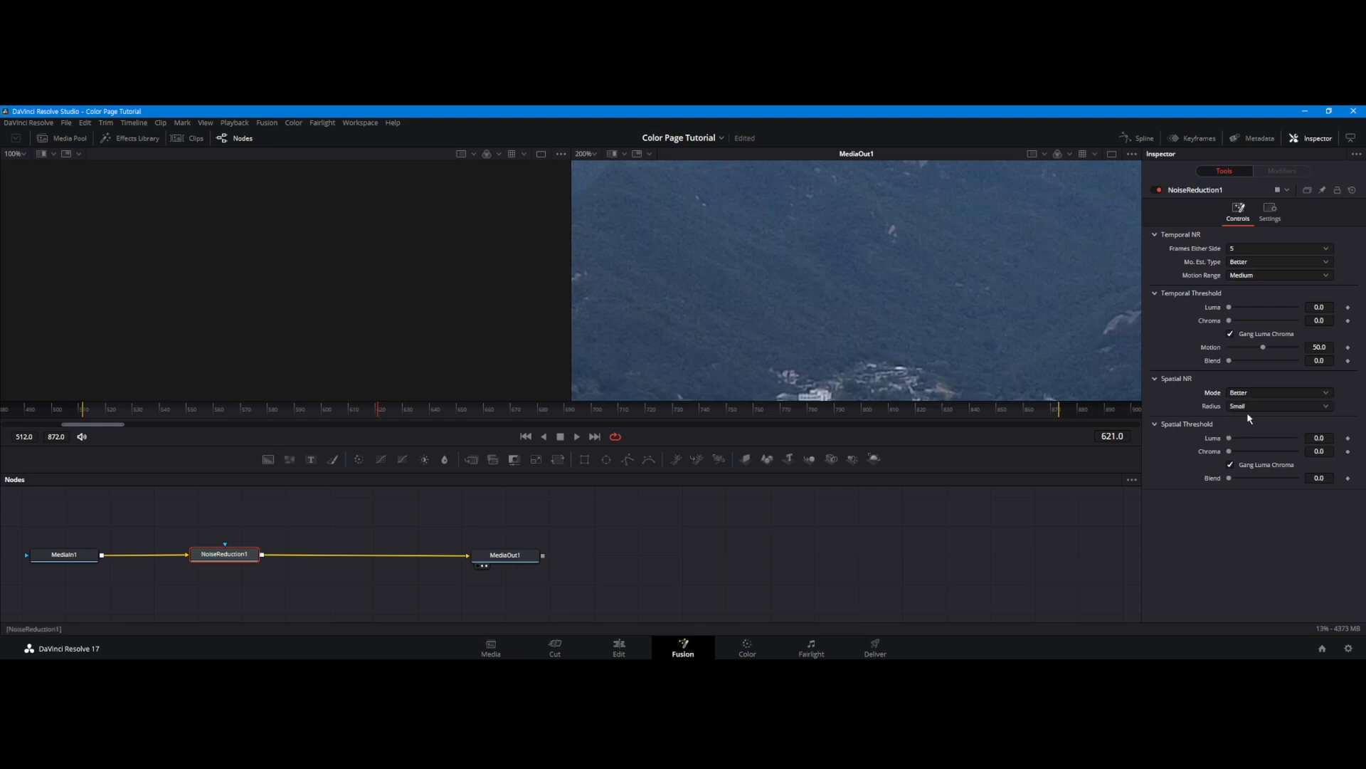
pyautogui.click(1243, 406)
pyautogui.click(1238, 443)
# Raise the ganged temporal luma and chroma thresholds to 17.3 and the spatial ones to 12.6, and fit the full frame in the viewer.
pyautogui.moveTo(1230, 309); pyautogui.dragTo(1240, 311)
pyautogui.moveTo(1240, 311); pyautogui.dragTo(1243, 311)
pyautogui.moveTo(1231, 442); pyautogui.dragTo(1239, 440)
pyautogui.click(596, 151)
pyautogui.click(598, 171)
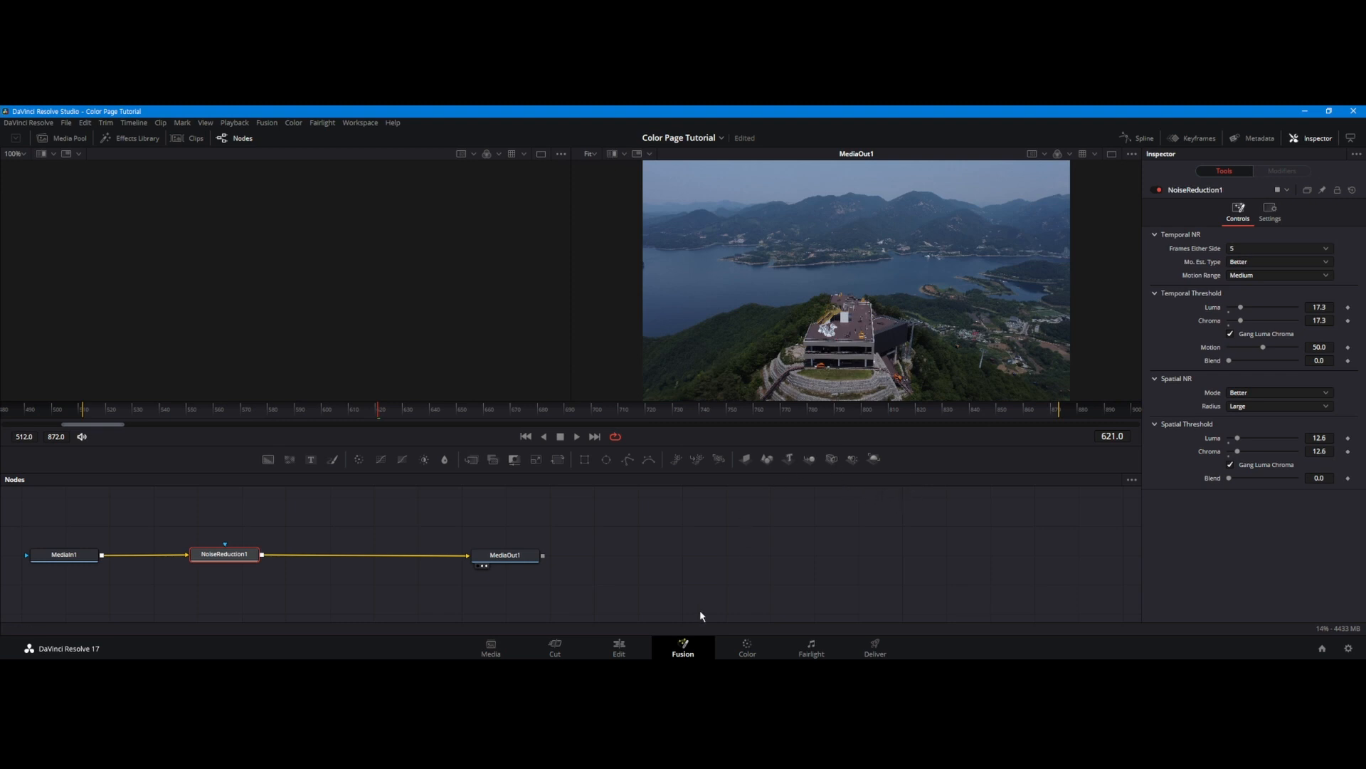
# Open the Edit page, inspect the denoised fifth clip's mountains enlarged at 01:00:44:00, and move the playhead to 01:00:42:09.
pyautogui.click(619, 648)
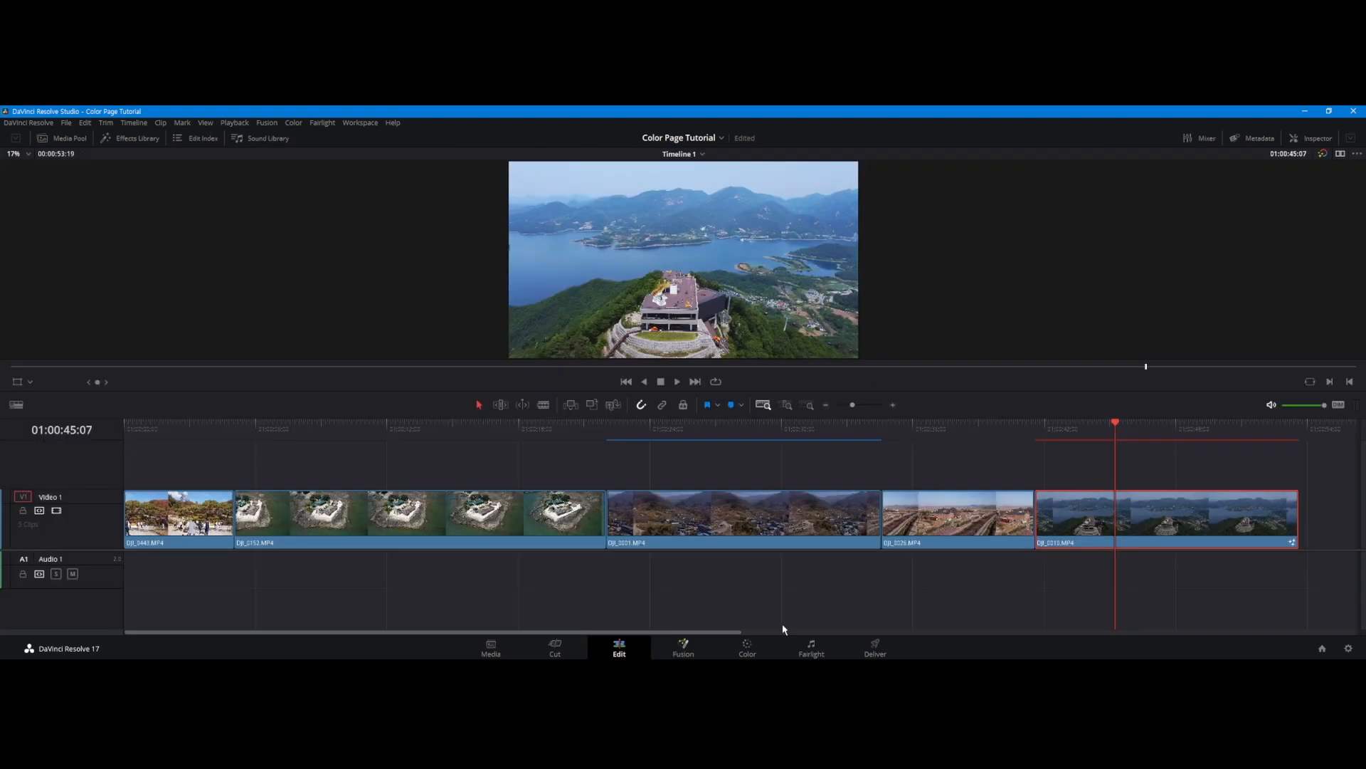
pyautogui.moveTo(1148, 429); pyautogui.dragTo(1088, 443)
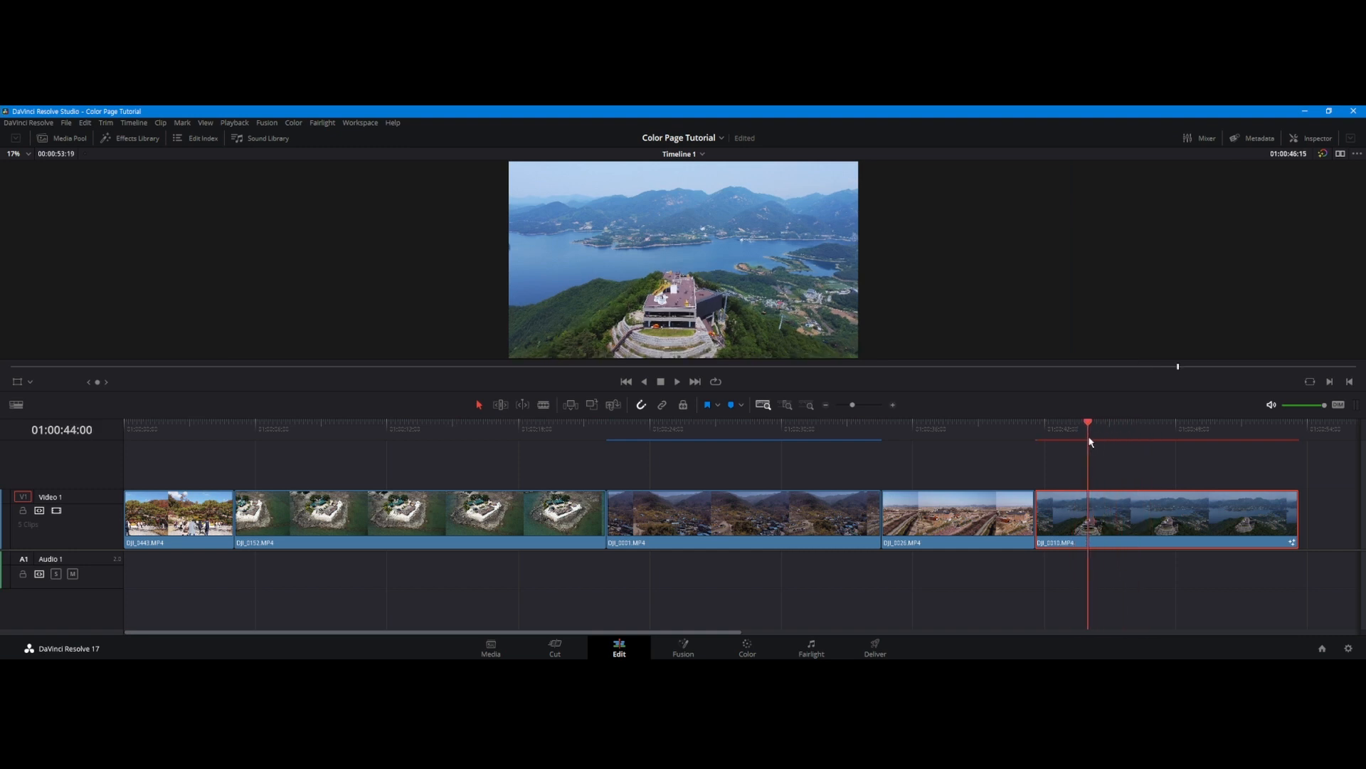
pyautogui.scroll(6, 752, 299)
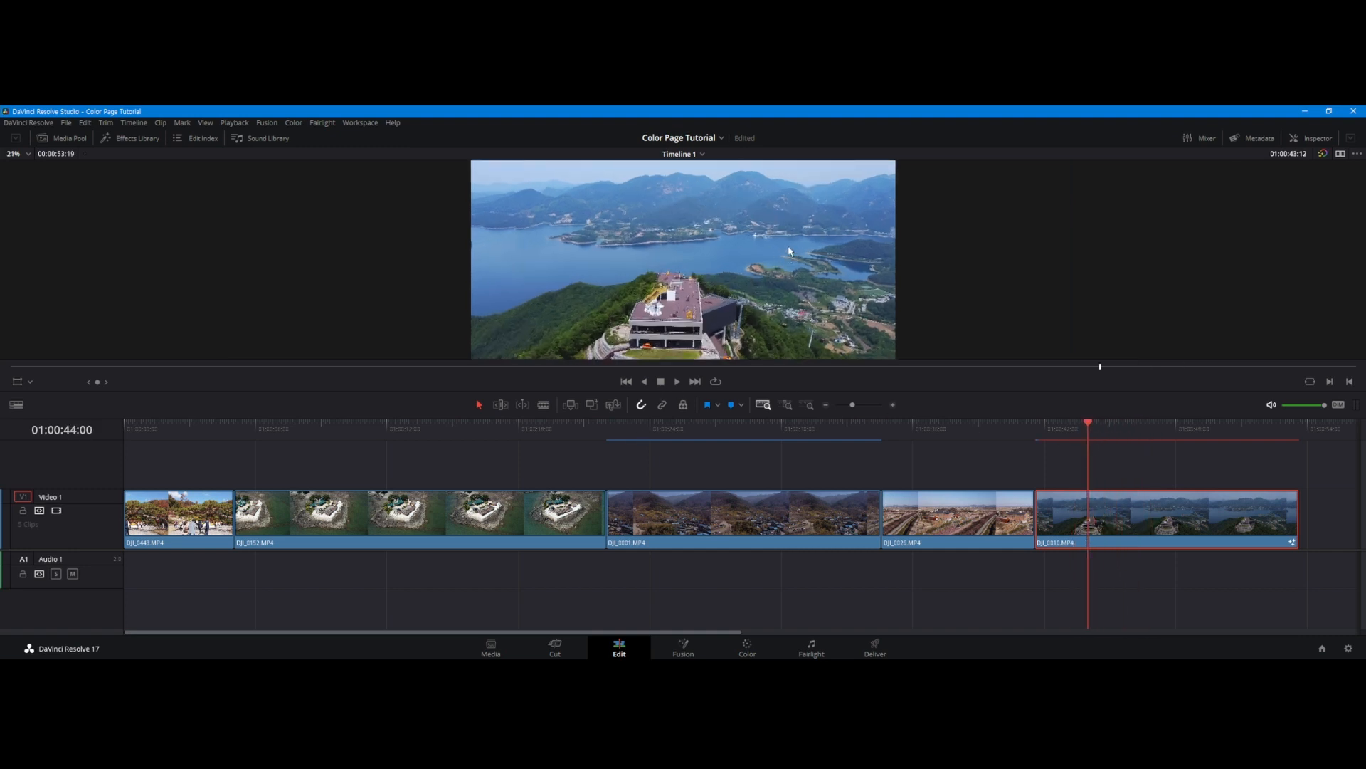
pyautogui.scroll(1, 830, 223)
pyautogui.moveTo(870, 197); pyautogui.dragTo(767, 327)
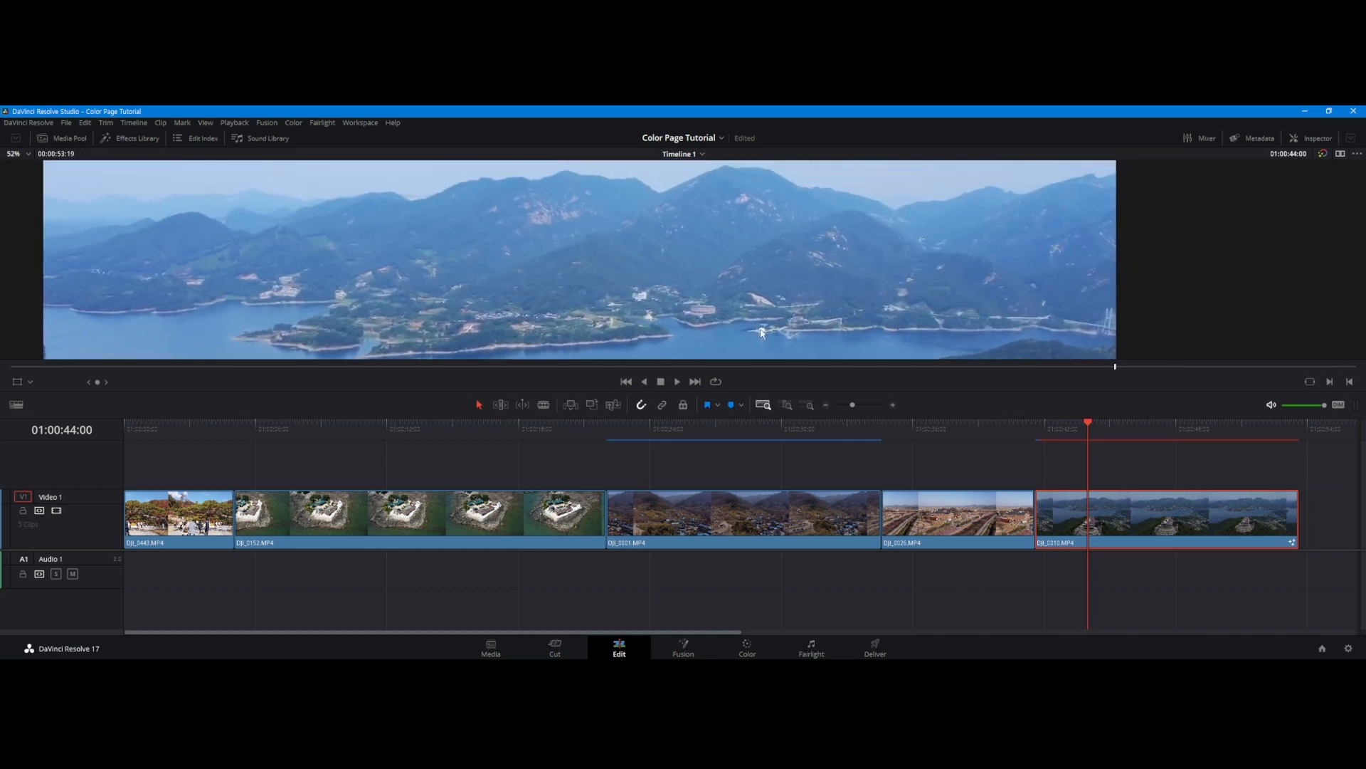
pyautogui.scroll(4, 767, 327)
pyautogui.scroll(-8, 787, 298)
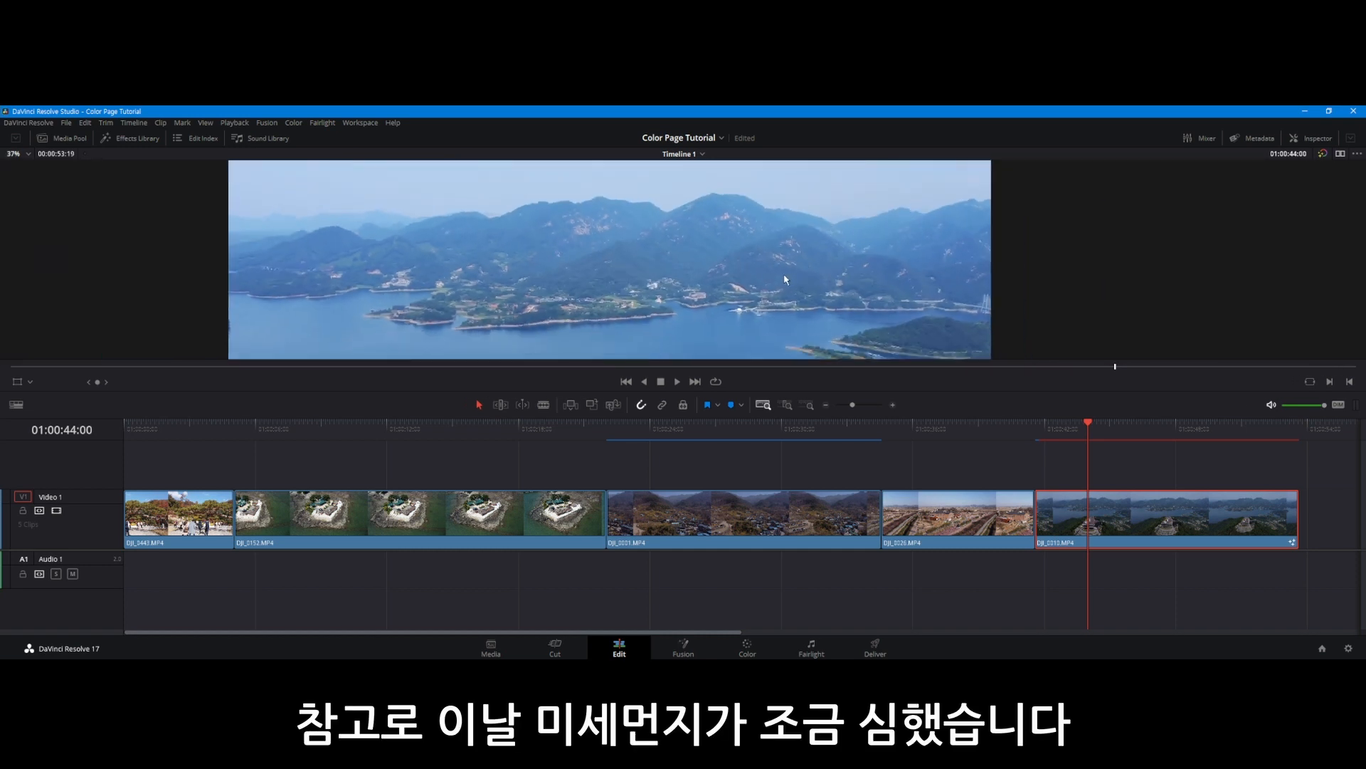
pyautogui.moveTo(1089, 423); pyautogui.dragTo(1056, 435)
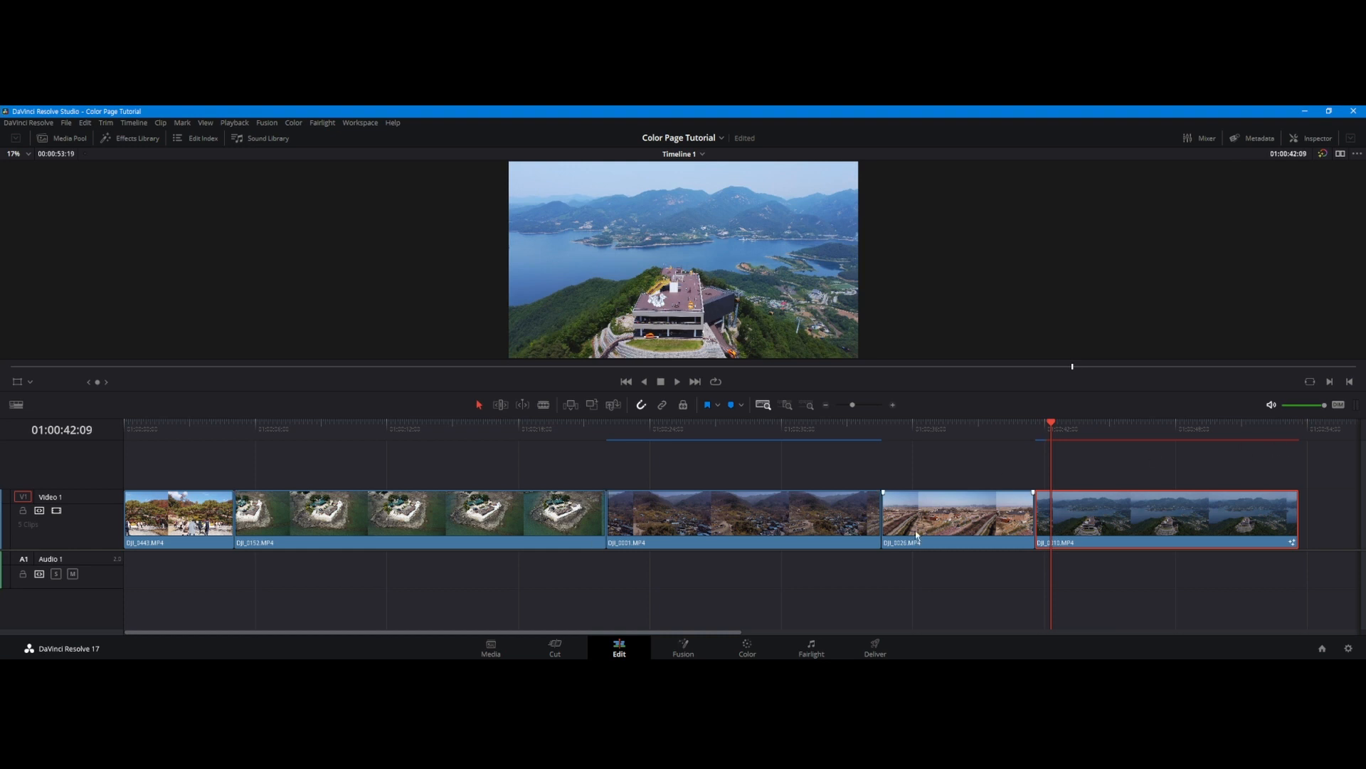
# Open the Color page and review the first and fourth nodes in the fifth clip's node graph.
pyautogui.click(750, 653)
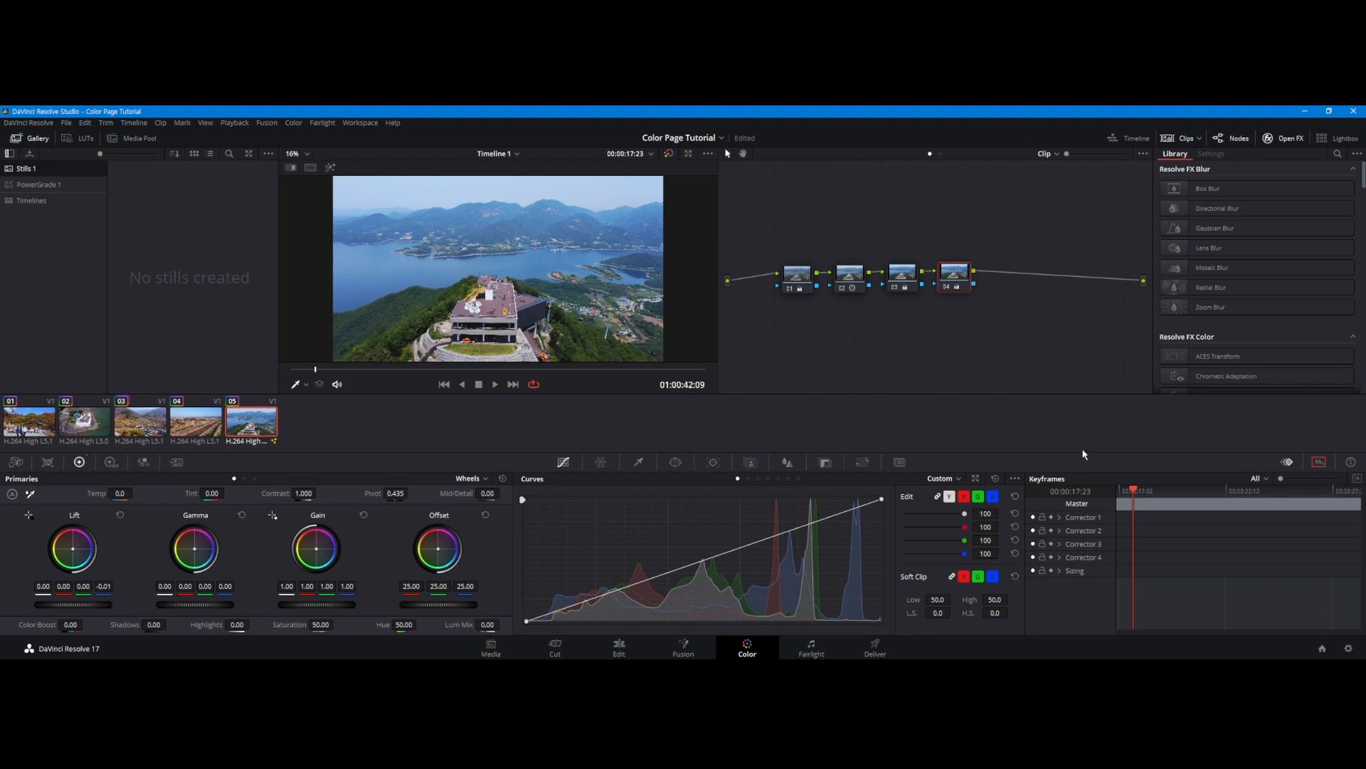
pyautogui.moveTo(792, 194); pyautogui.dragTo(1019, 360)
pyautogui.click(877, 385)
pyautogui.click(795, 283)
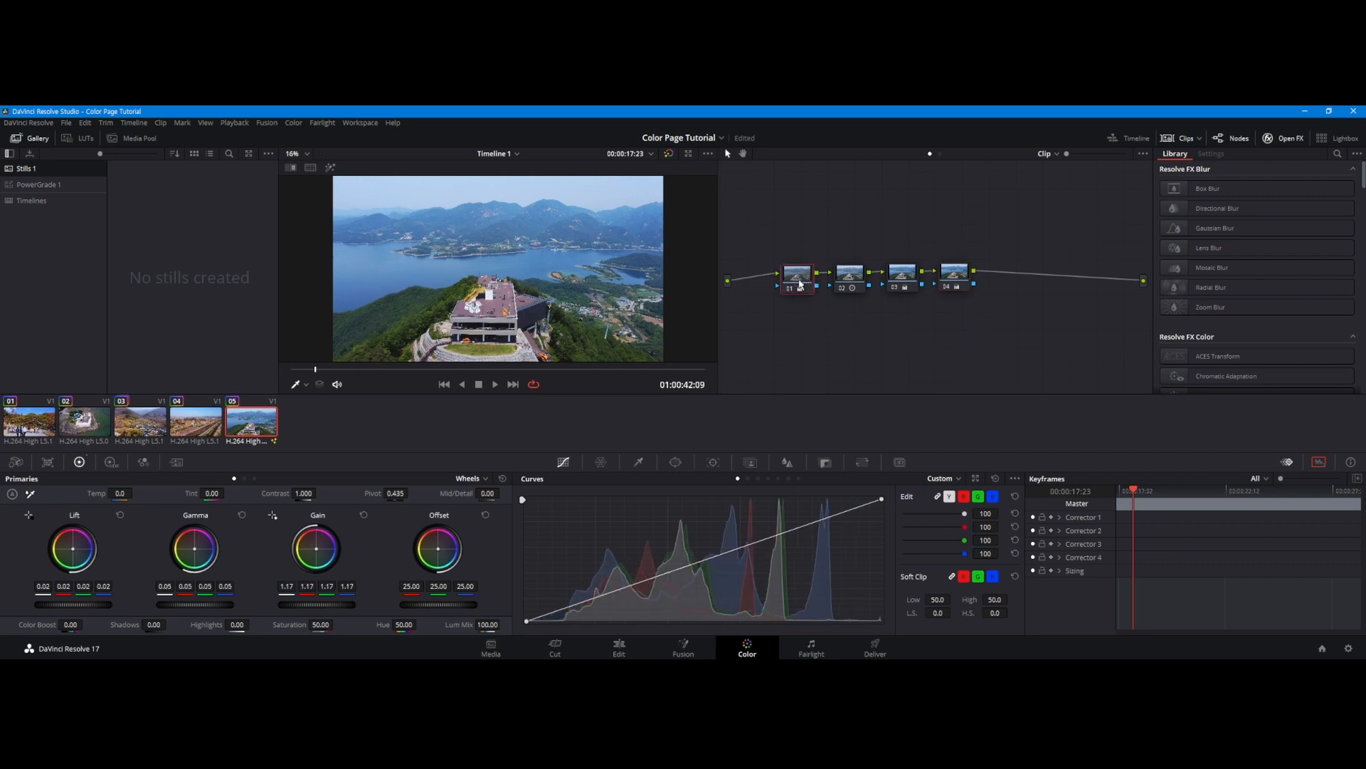
pyautogui.click(948, 277)
pyautogui.click(797, 282)
# Label the fifth clip's first node Prim and its second node Cont.
pyautogui.rightClick(805, 284)
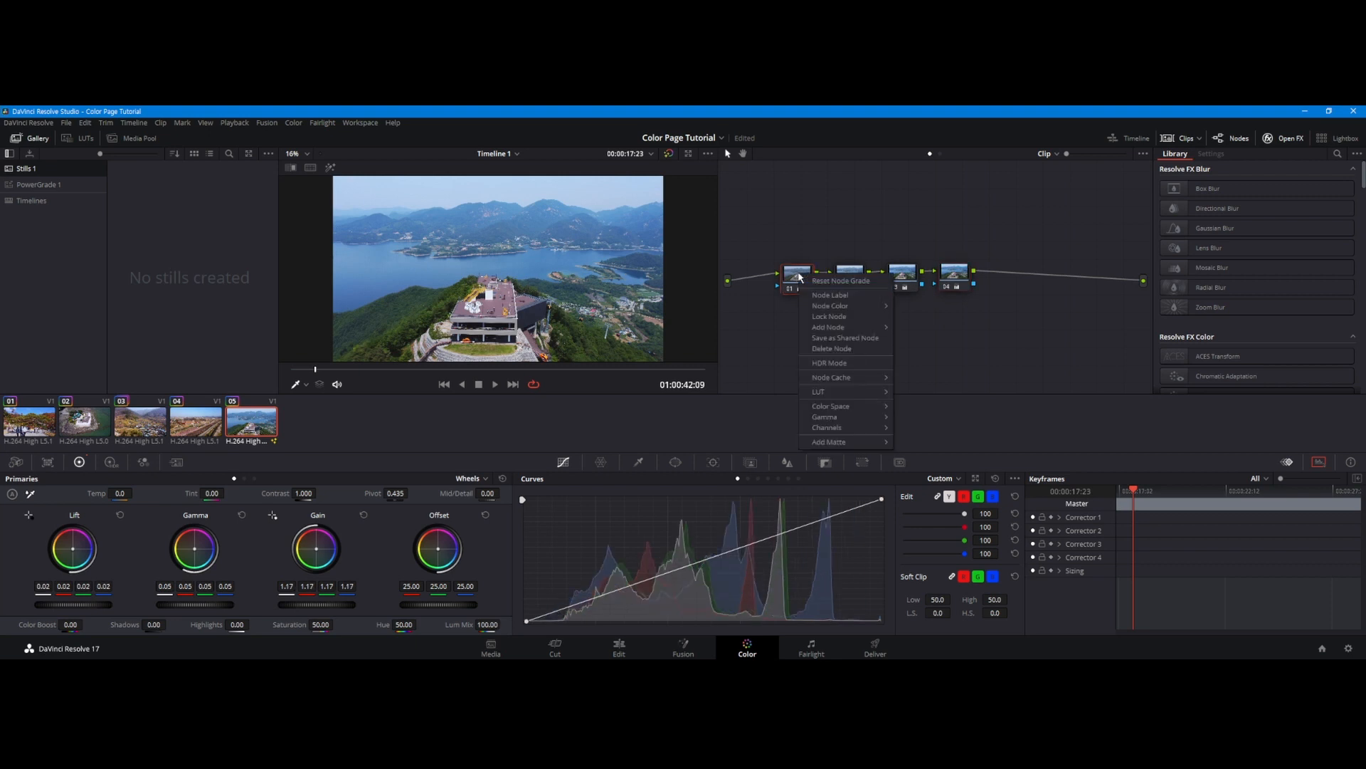
pyautogui.click(844, 297)
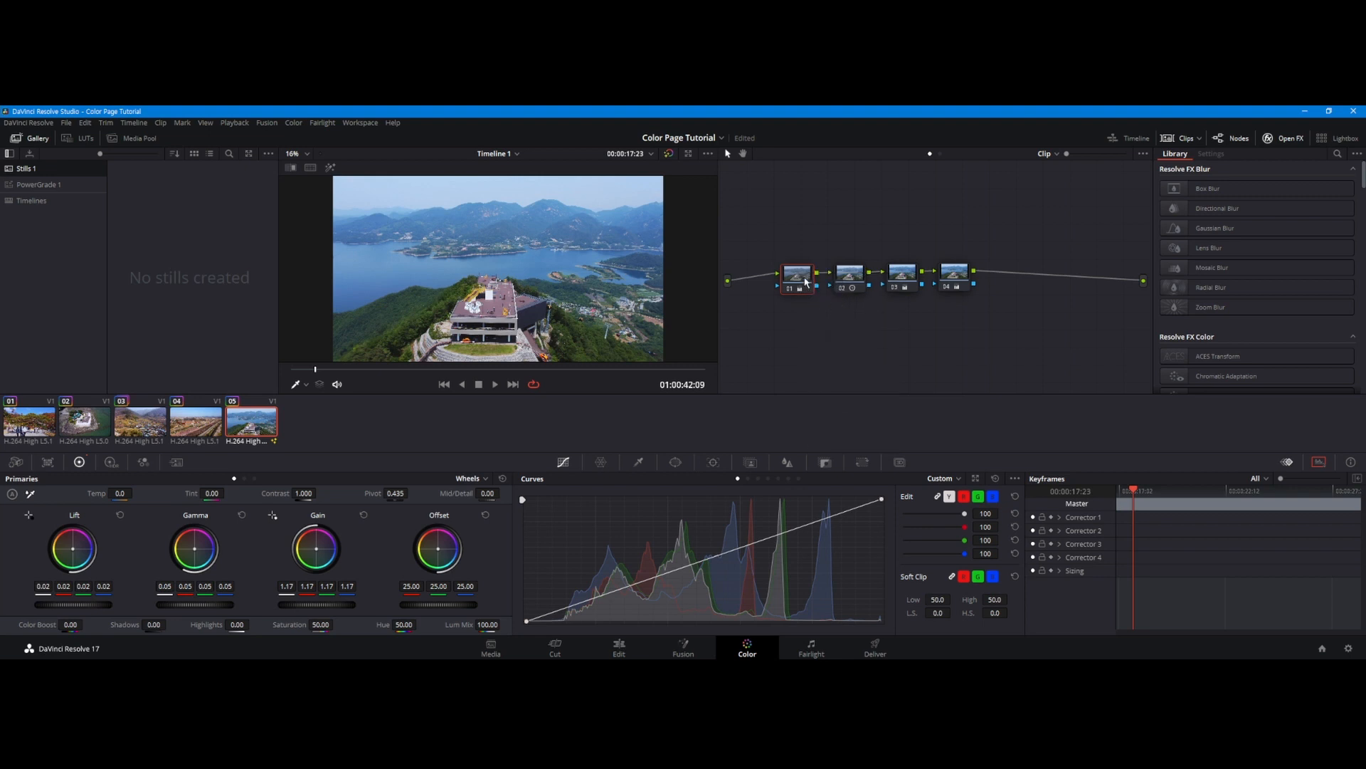
pyautogui.press('Return')
pyautogui.click(849, 276)
pyautogui.rightClick(851, 276)
pyautogui.click(881, 300)
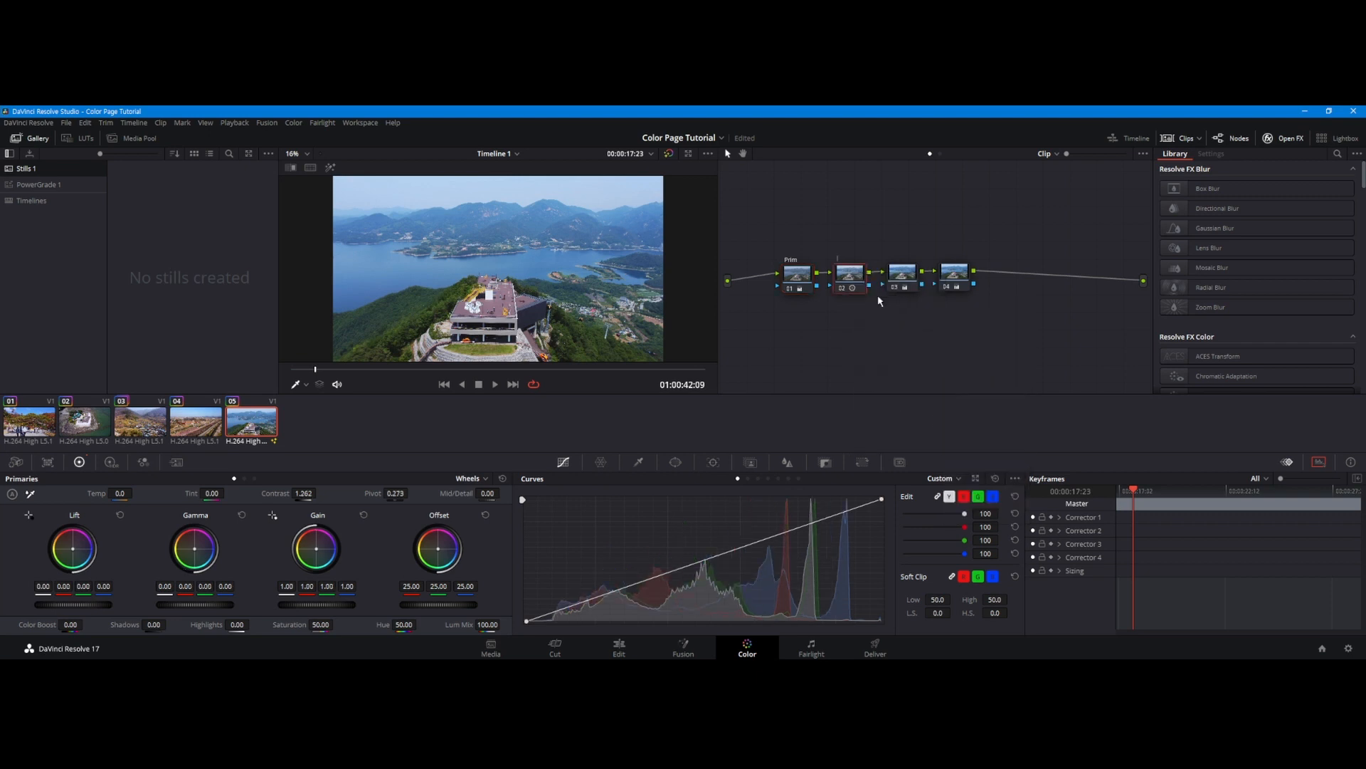
pyautogui.write('Cont')
# Add a label to the fifth clip's third node and label its fourth node RGB.
pyautogui.click(906, 277)
pyautogui.rightClick(907, 279)
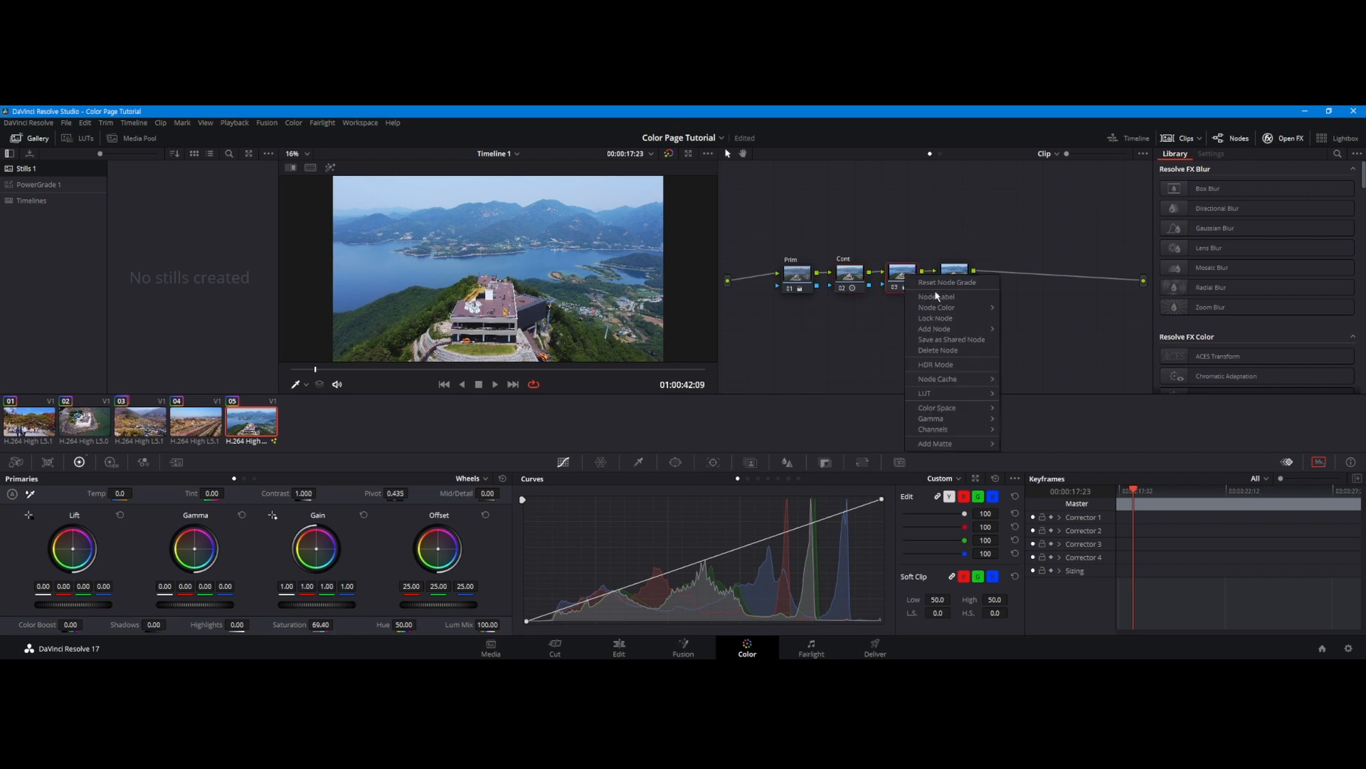
pyautogui.click(944, 300)
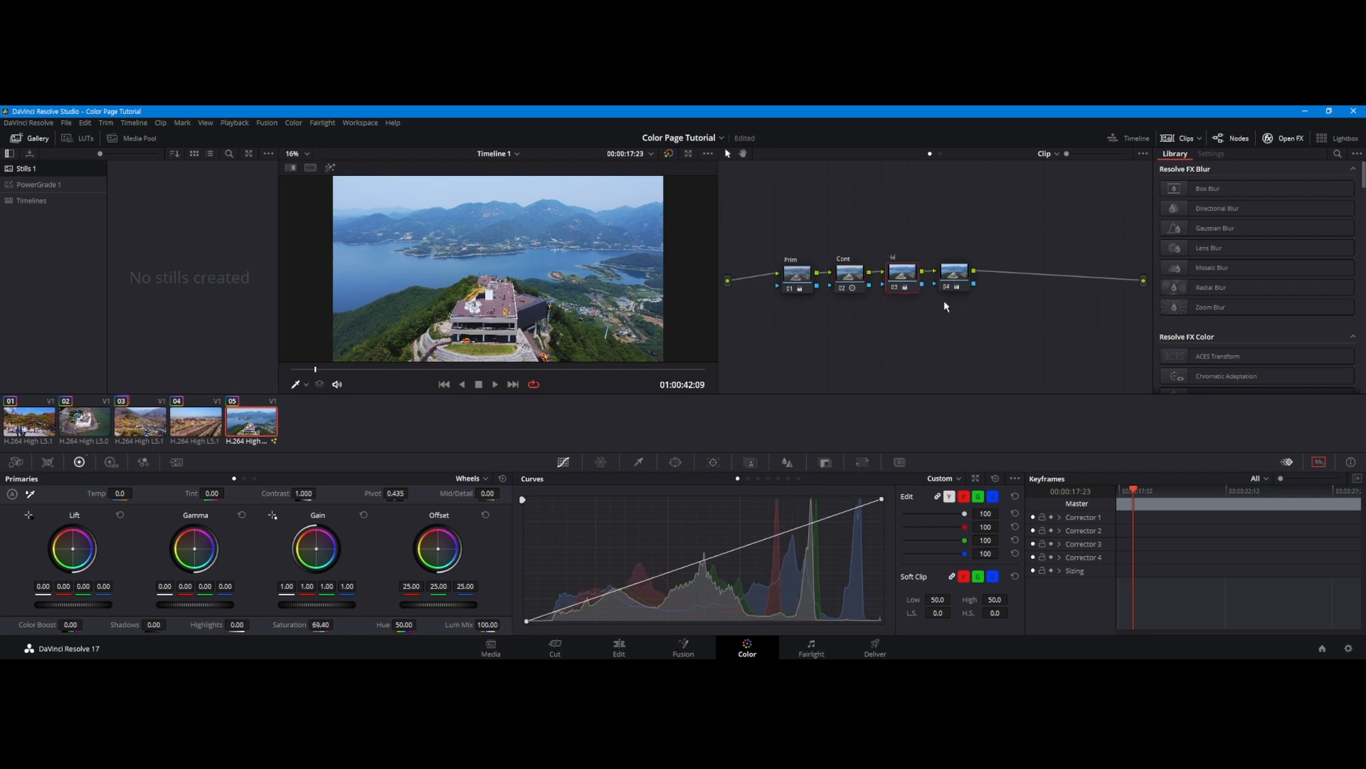
pyautogui.click(959, 278)
pyautogui.rightClick(959, 278)
pyautogui.click(994, 299)
pyautogui.write('RGB')
# Open the Deliver page, look at the YouTube 1080p preset and the saved preset choices, and switch to the Custom render settings.
pyautogui.click(876, 649)
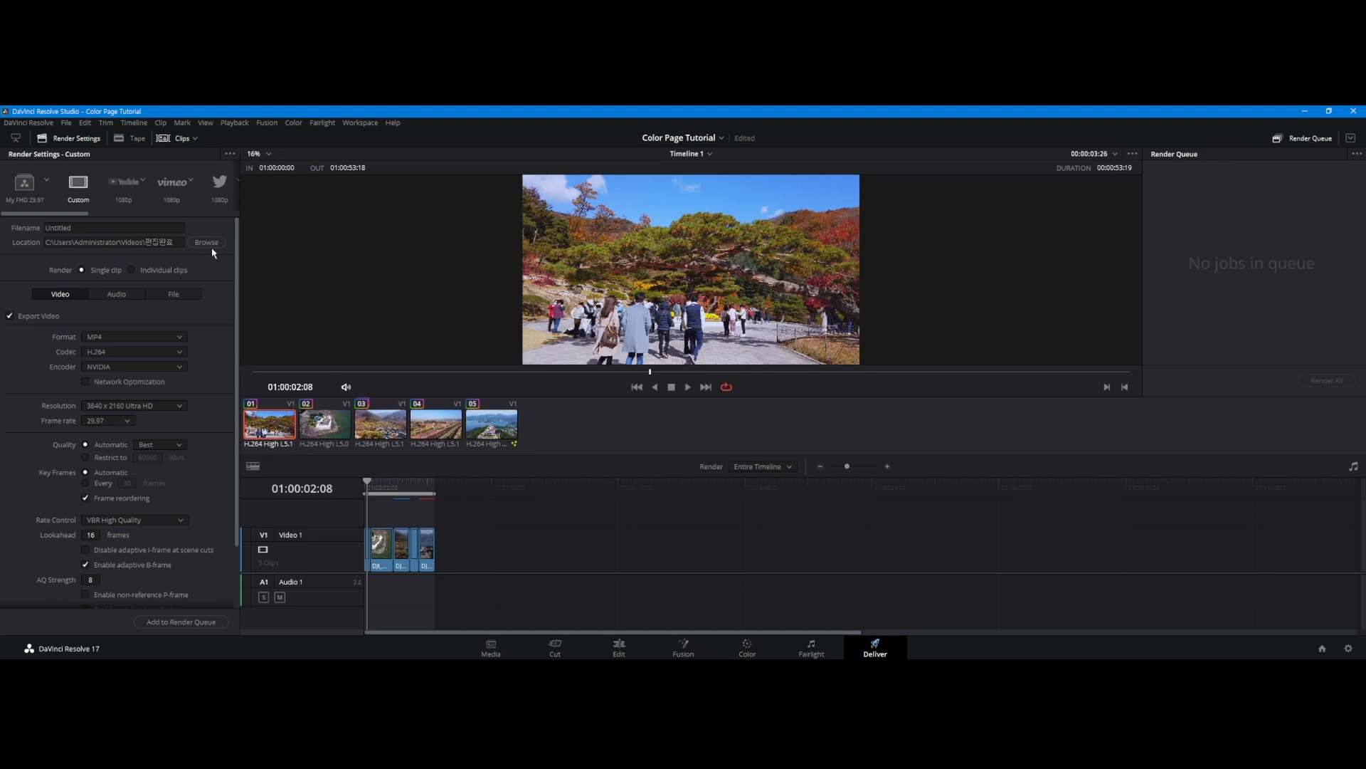
pyautogui.click(129, 181)
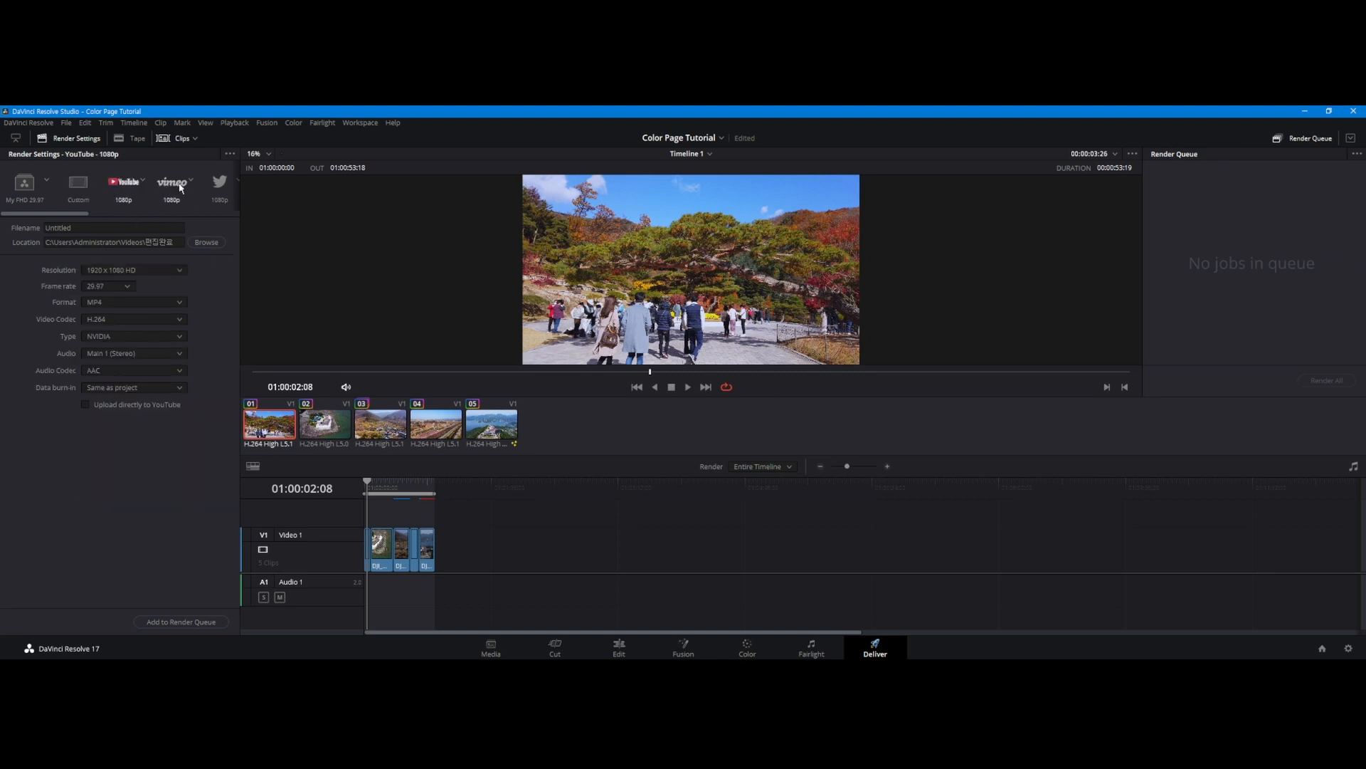
pyautogui.moveTo(84, 213)
pyautogui.mouseDown()
pyautogui.moveTo(225, 217)
pyautogui.moveTo(74, 220)
pyautogui.mouseUp()
pyautogui.click(50, 182)
pyautogui.click(152, 171)
pyautogui.click(78, 187)
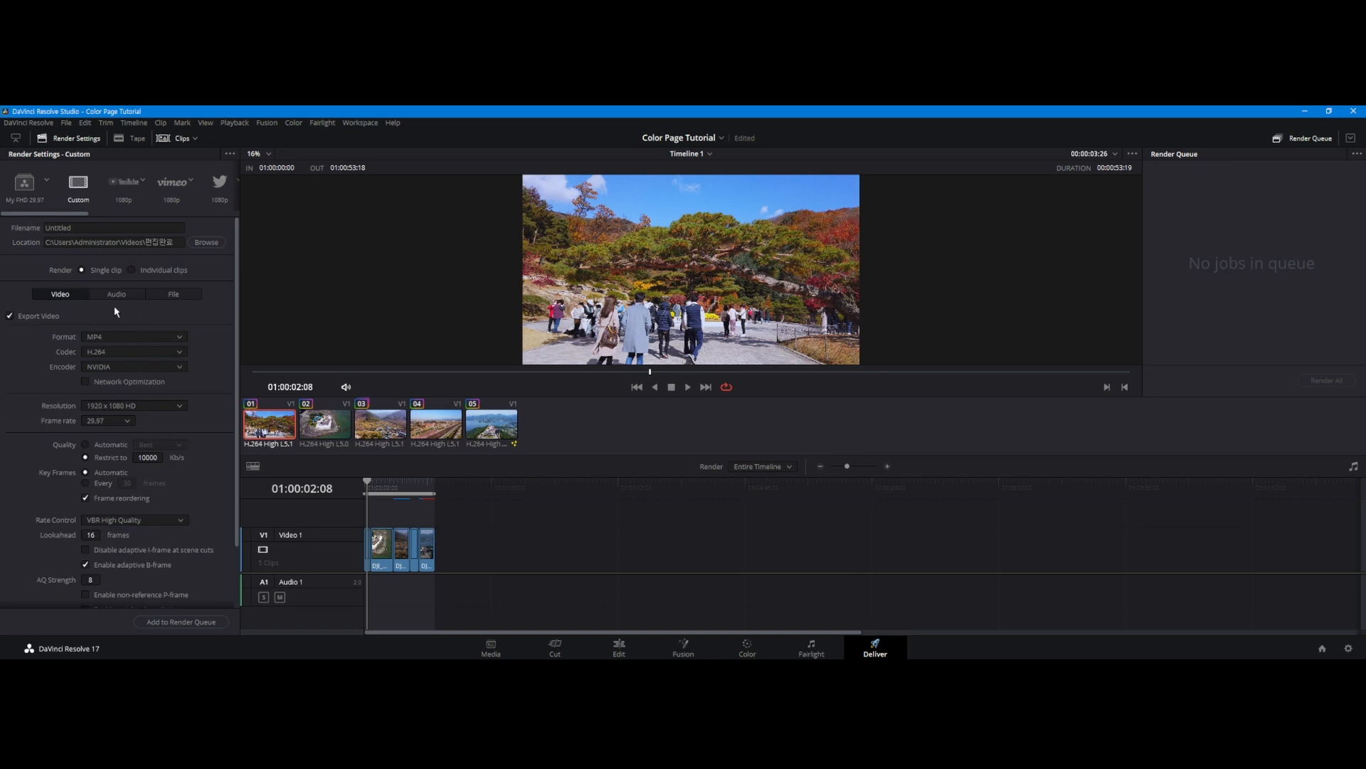
# Set the custom render to 3840 x 2160 Ultra HD resolution in MP4 format with the NVIDIA encoder.
pyautogui.click(148, 404)
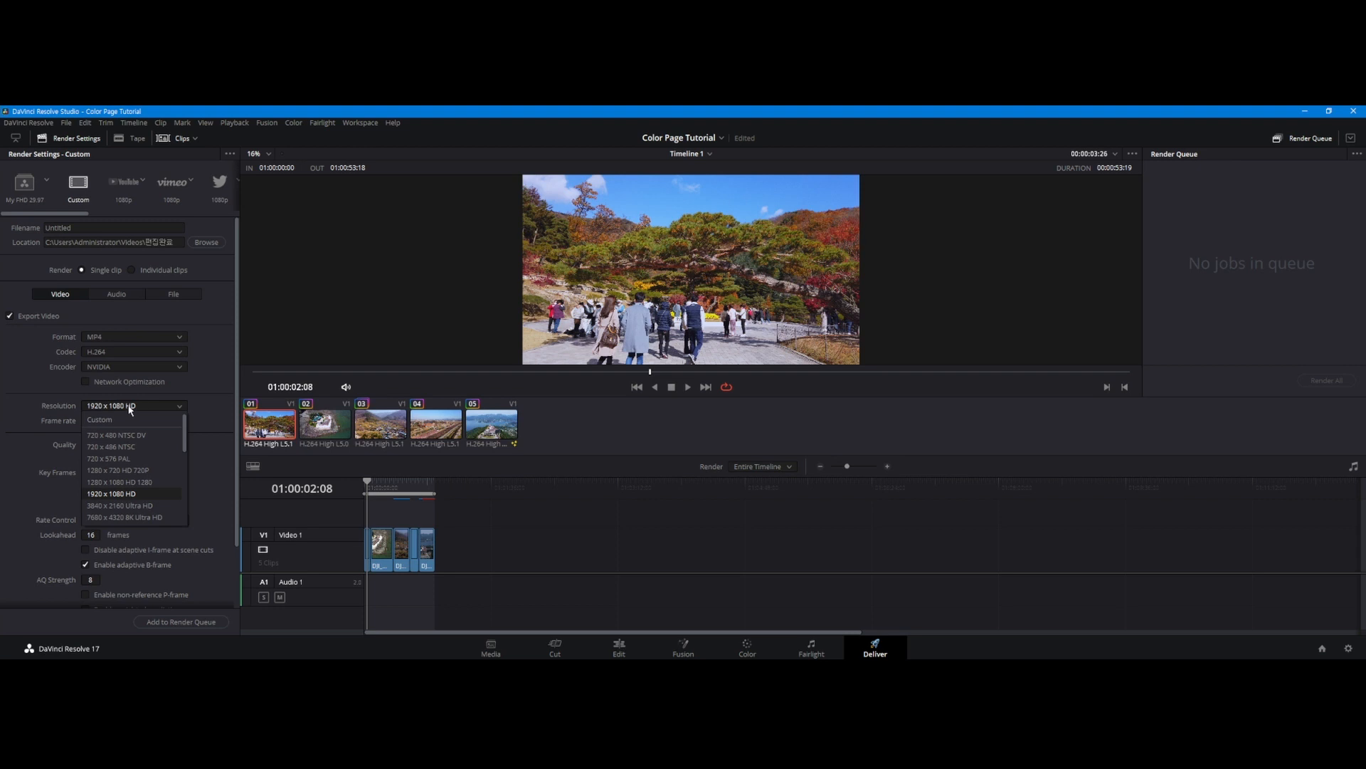
pyautogui.click(111, 507)
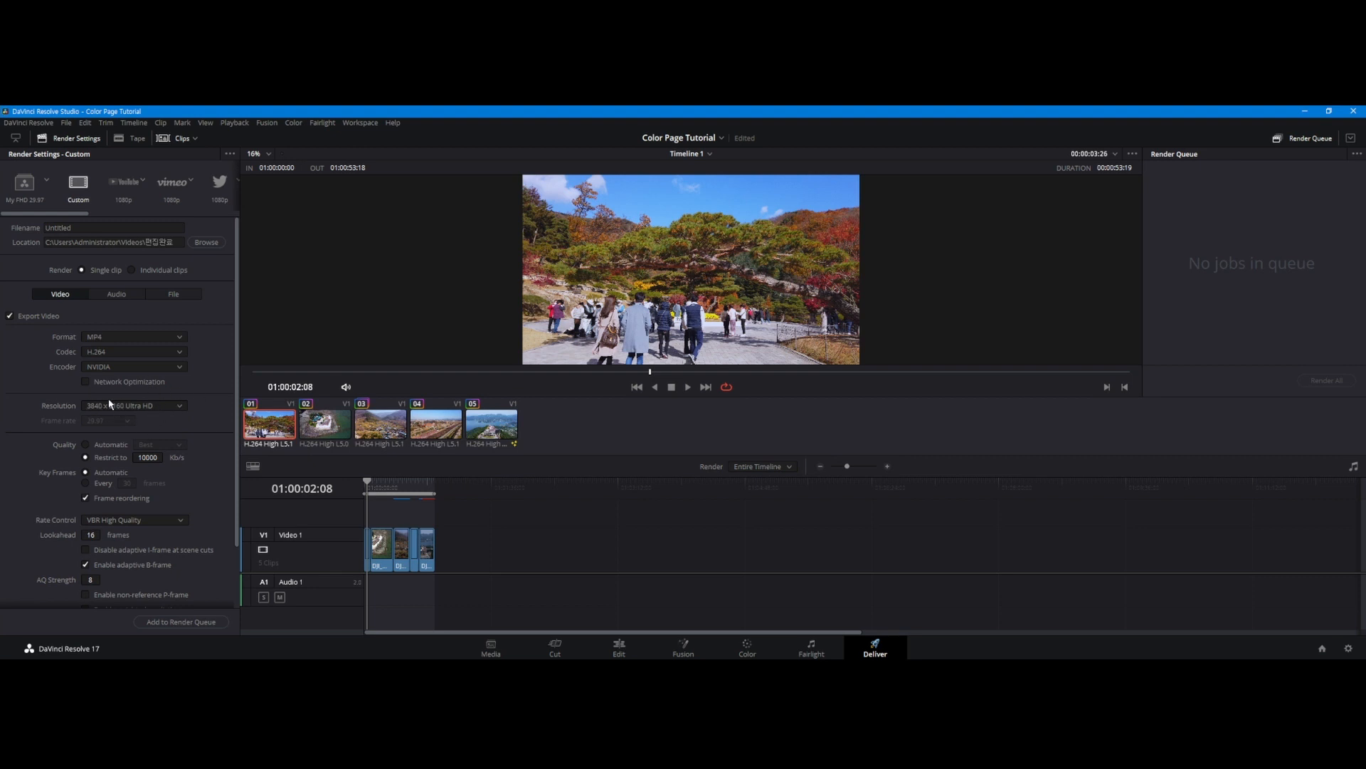
pyautogui.click(131, 339)
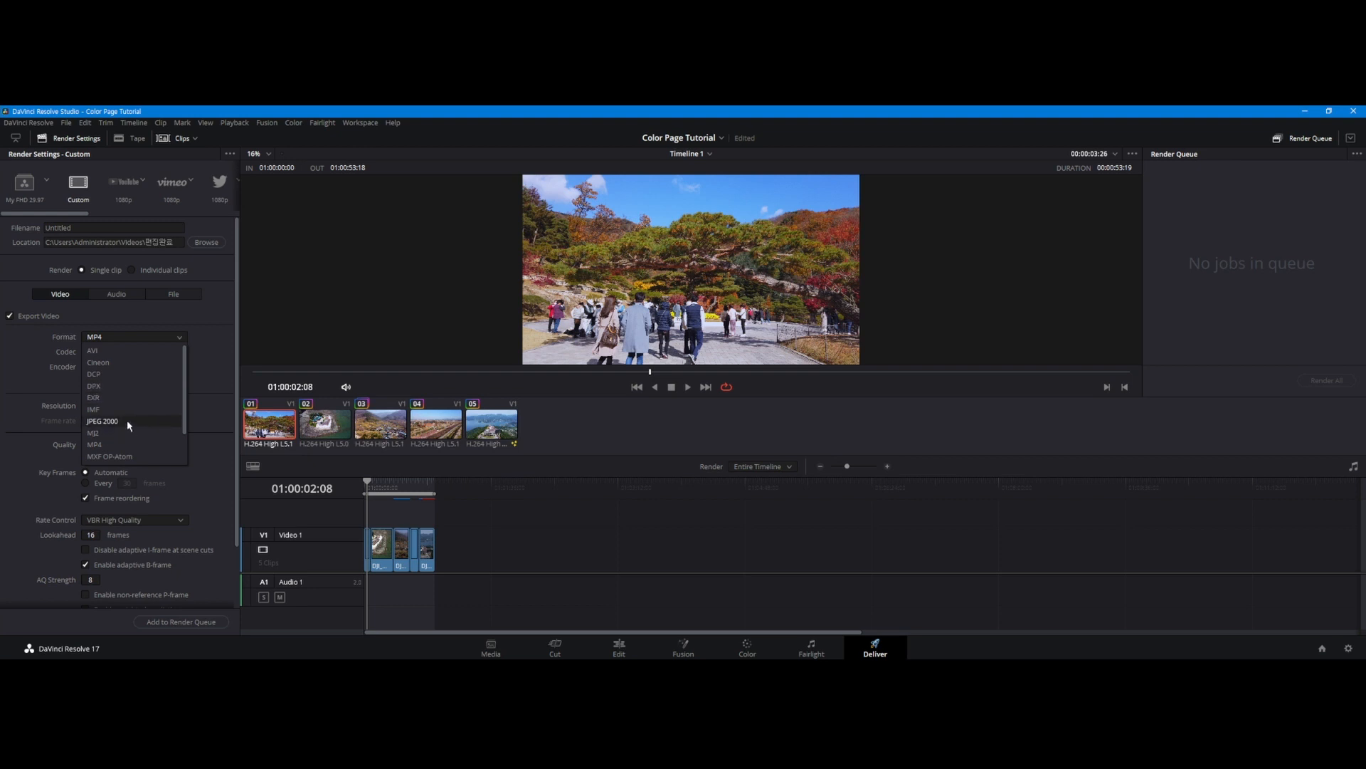
pyautogui.scroll(-1, 114, 435)
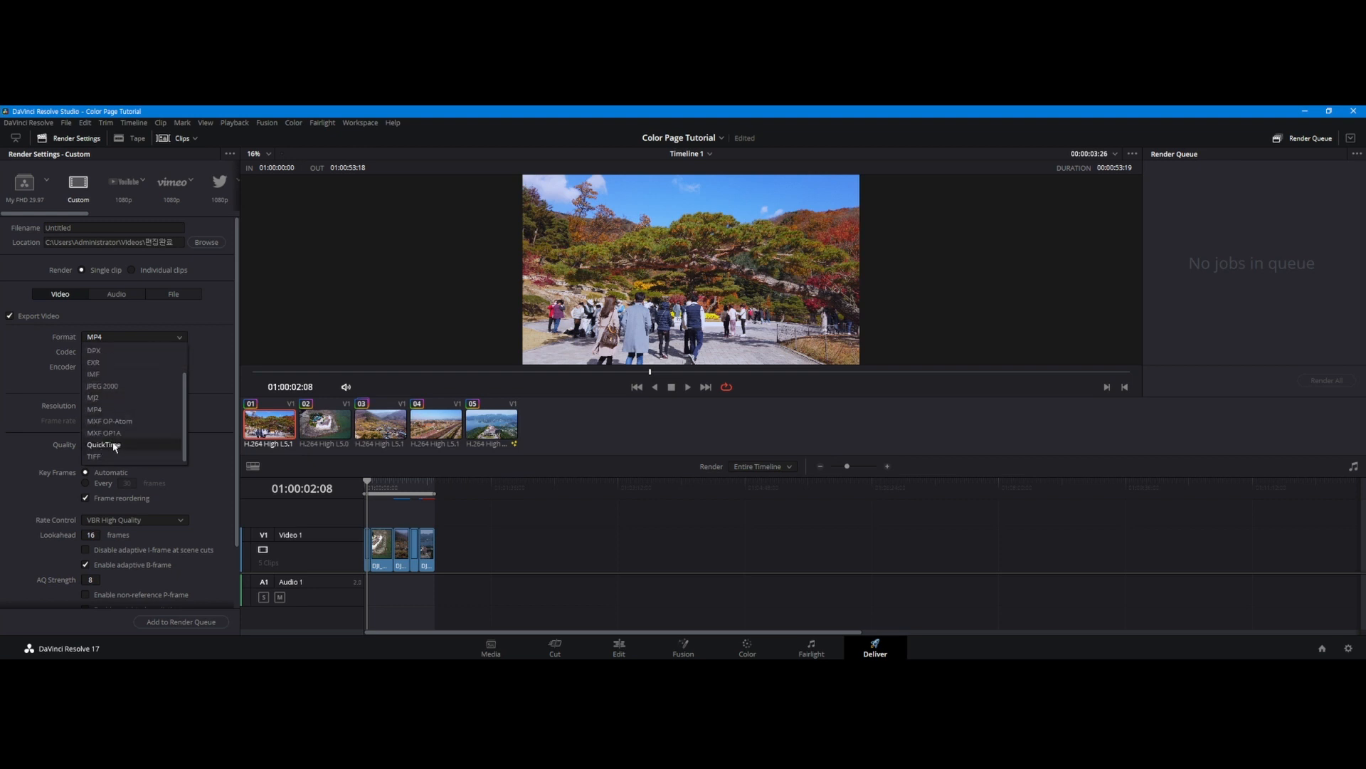
pyautogui.click(99, 412)
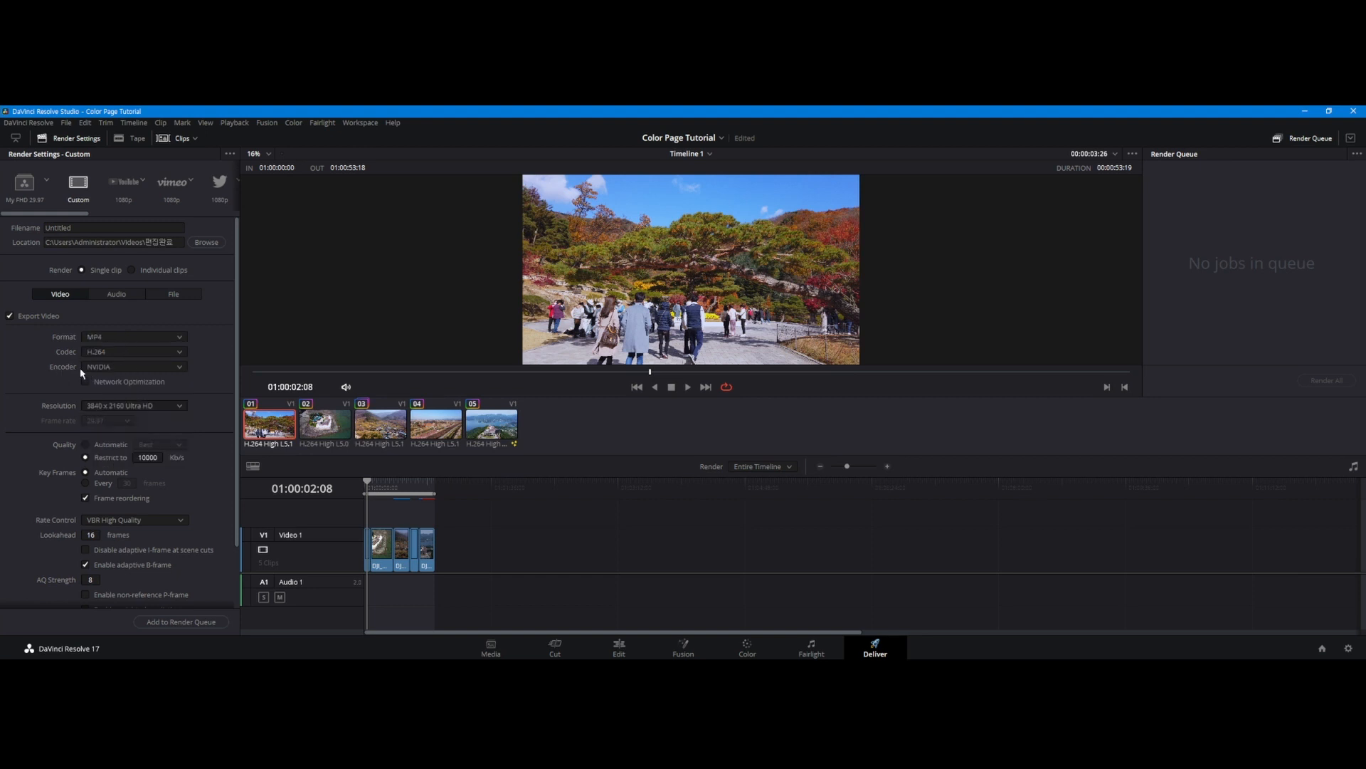
pyautogui.click(122, 368)
pyautogui.click(131, 381)
pyautogui.scroll(-2, 61, 505)
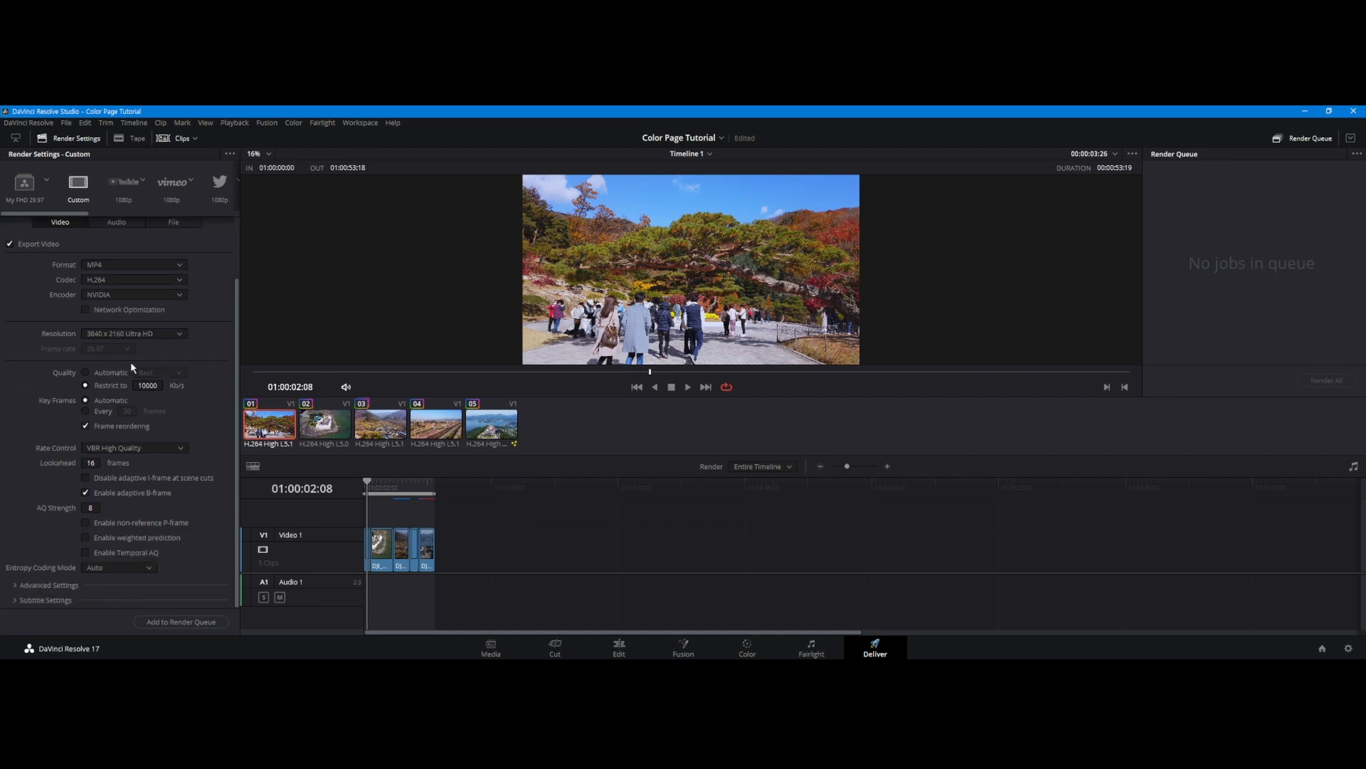
# Name the output file Test and render the whole timeline through the render queue.
pyautogui.scroll(2, 79, 474)
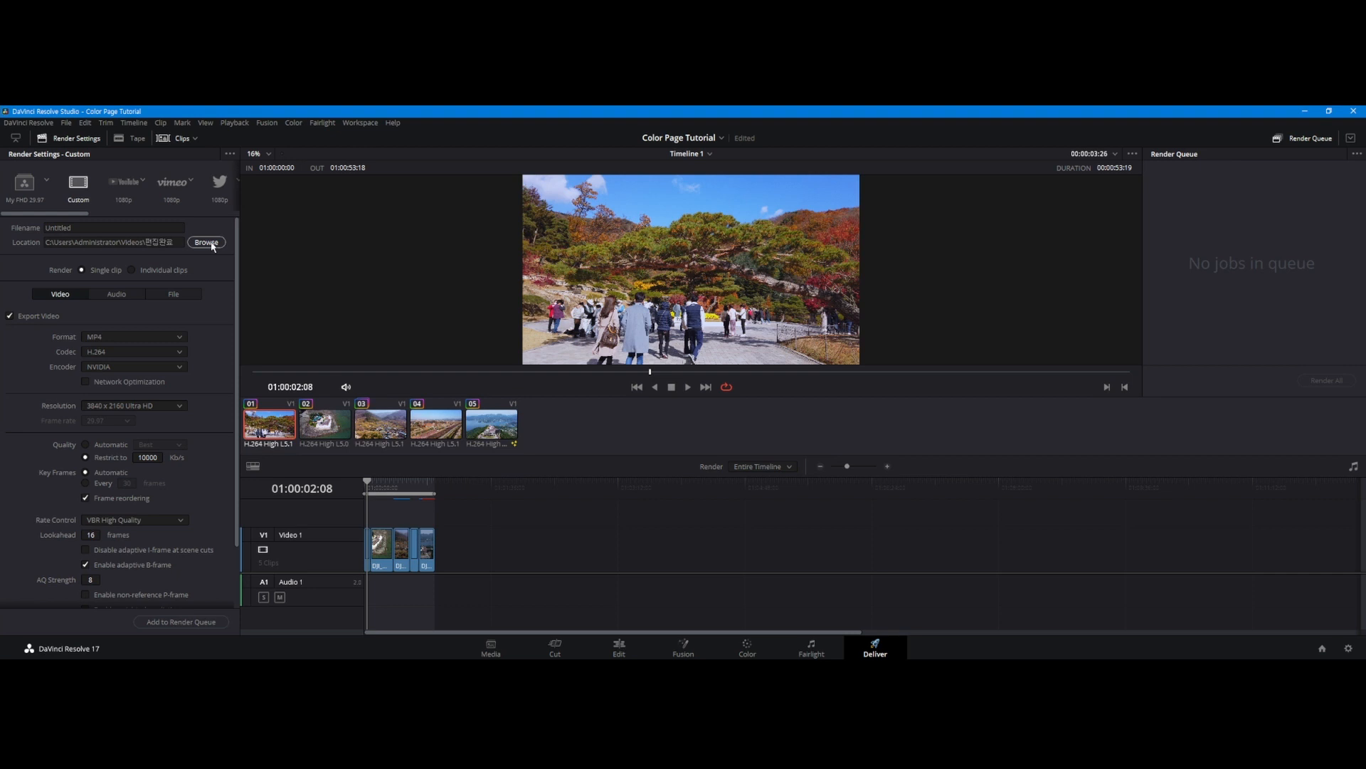
pyautogui.doubleClick(58, 227)
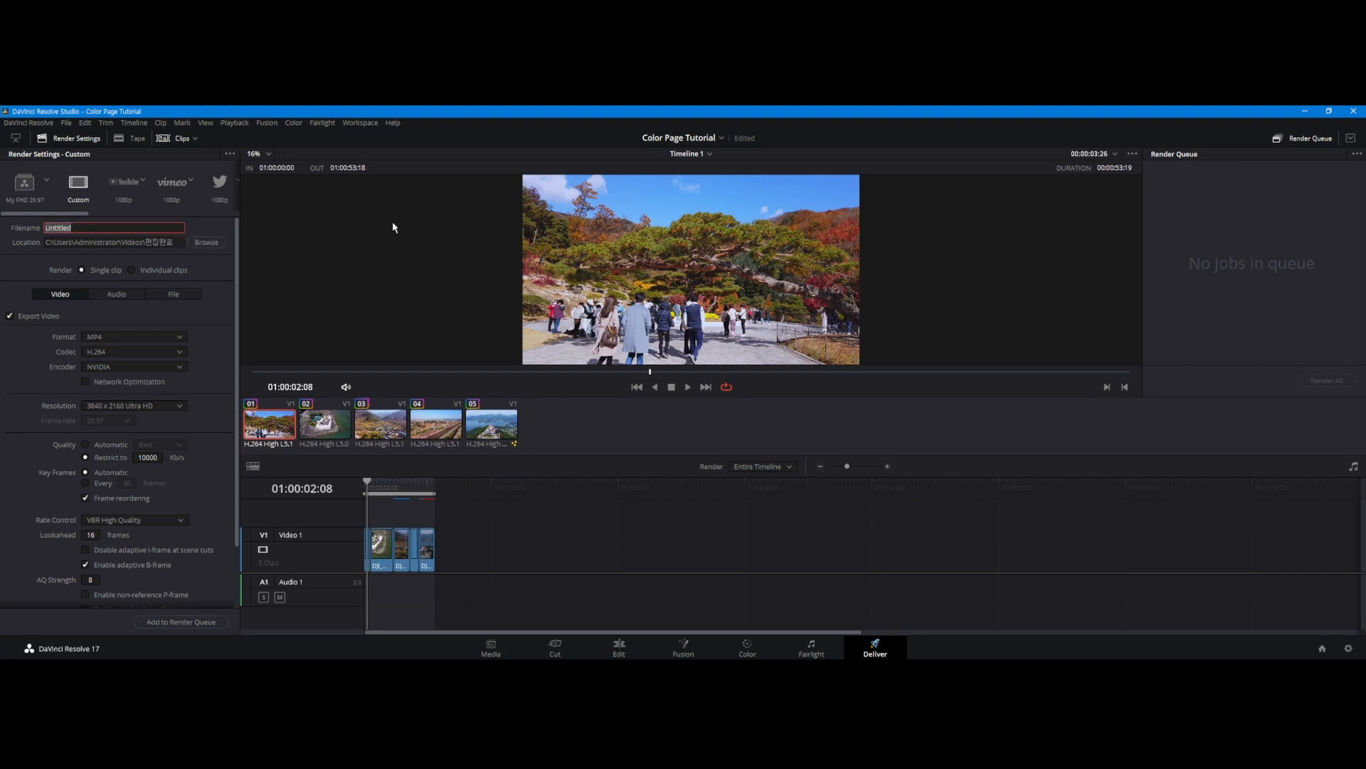
pyautogui.write('Test')
pyautogui.click(181, 623)
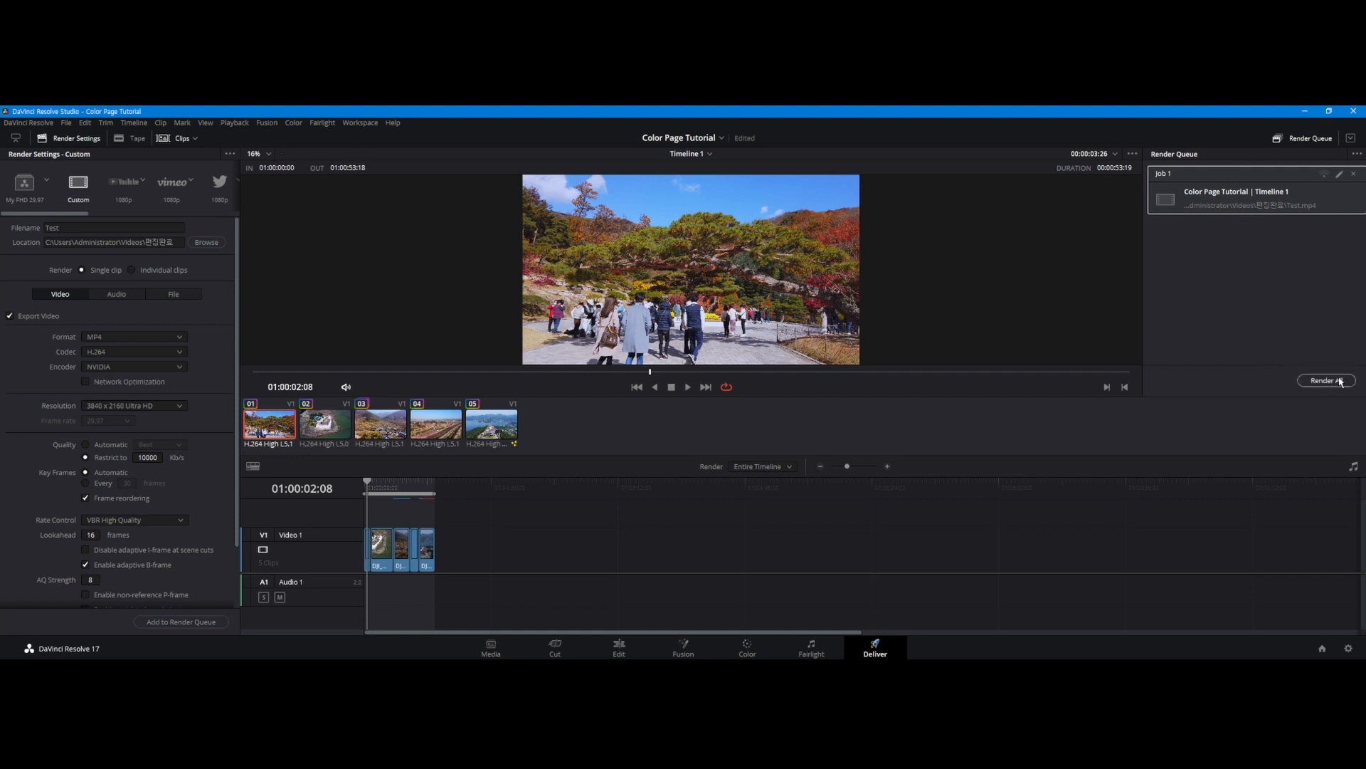
pyautogui.click(1328, 380)
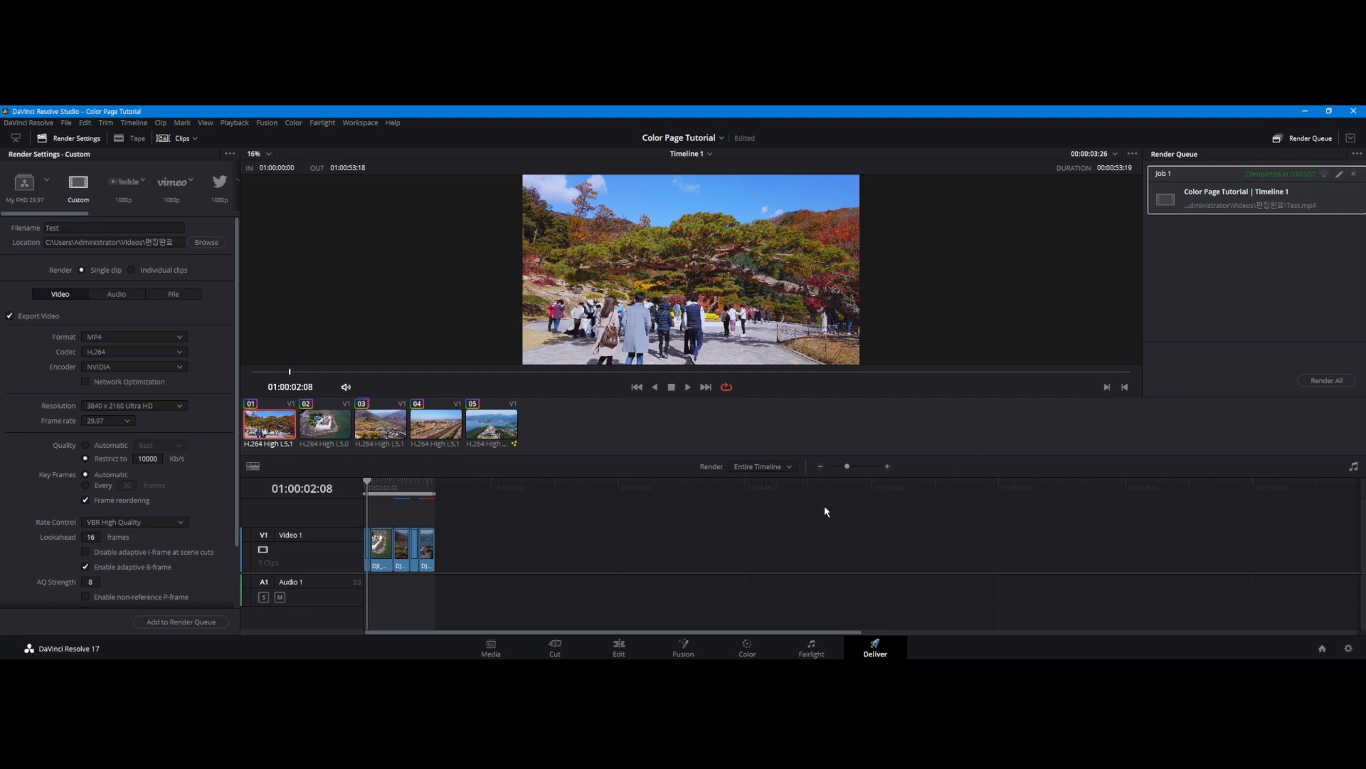
pyautogui.click(1232, 275)
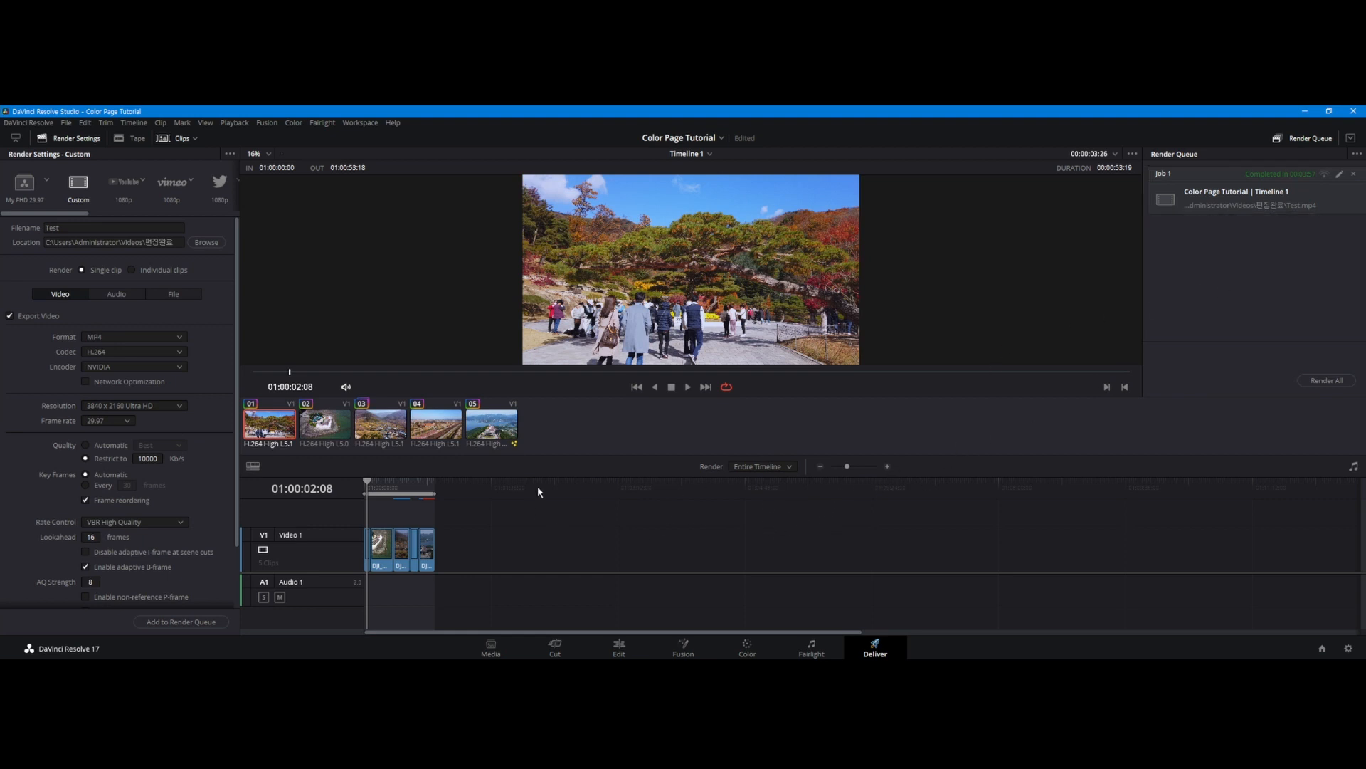
# Switch to File Explorer, open the rendered Test.mp4 from the output folder, and check it in the media player.
pyautogui.moveTo(199, 666)
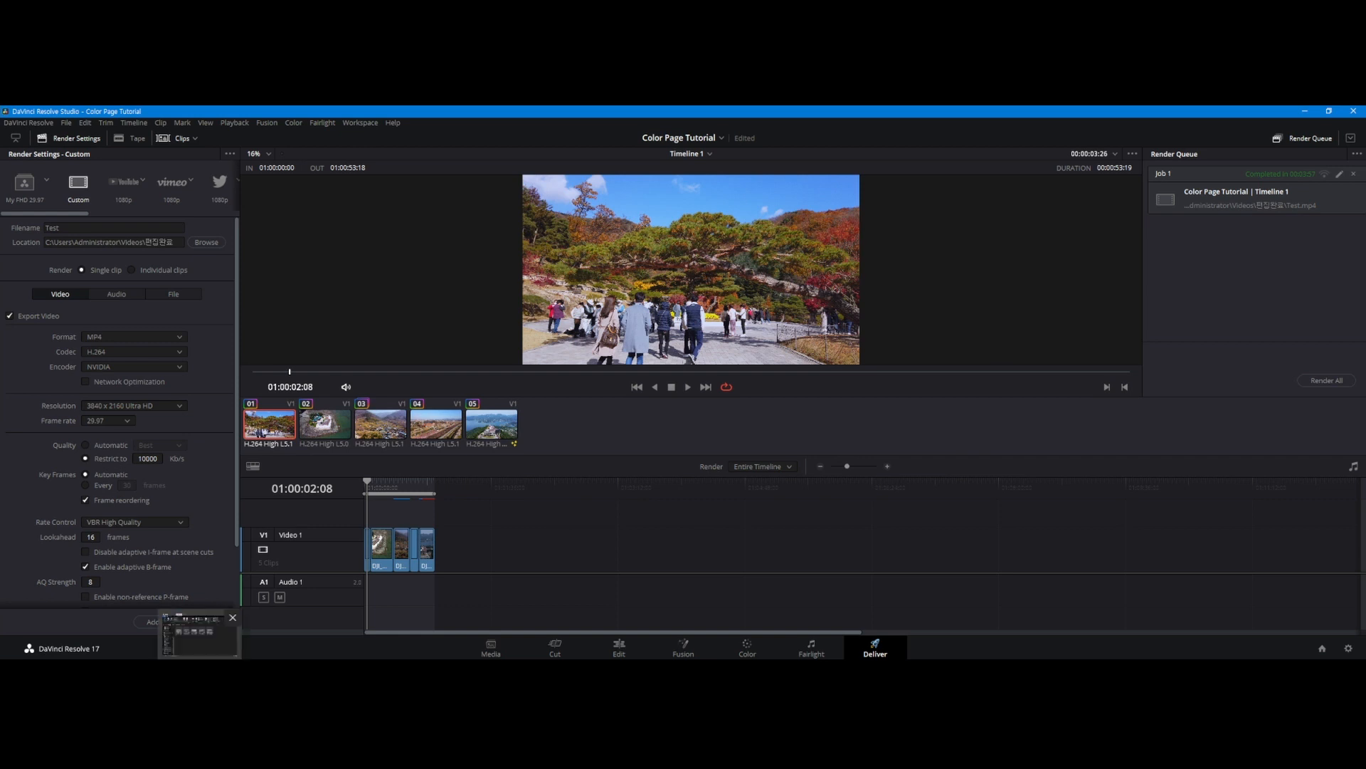
pyautogui.press('super')
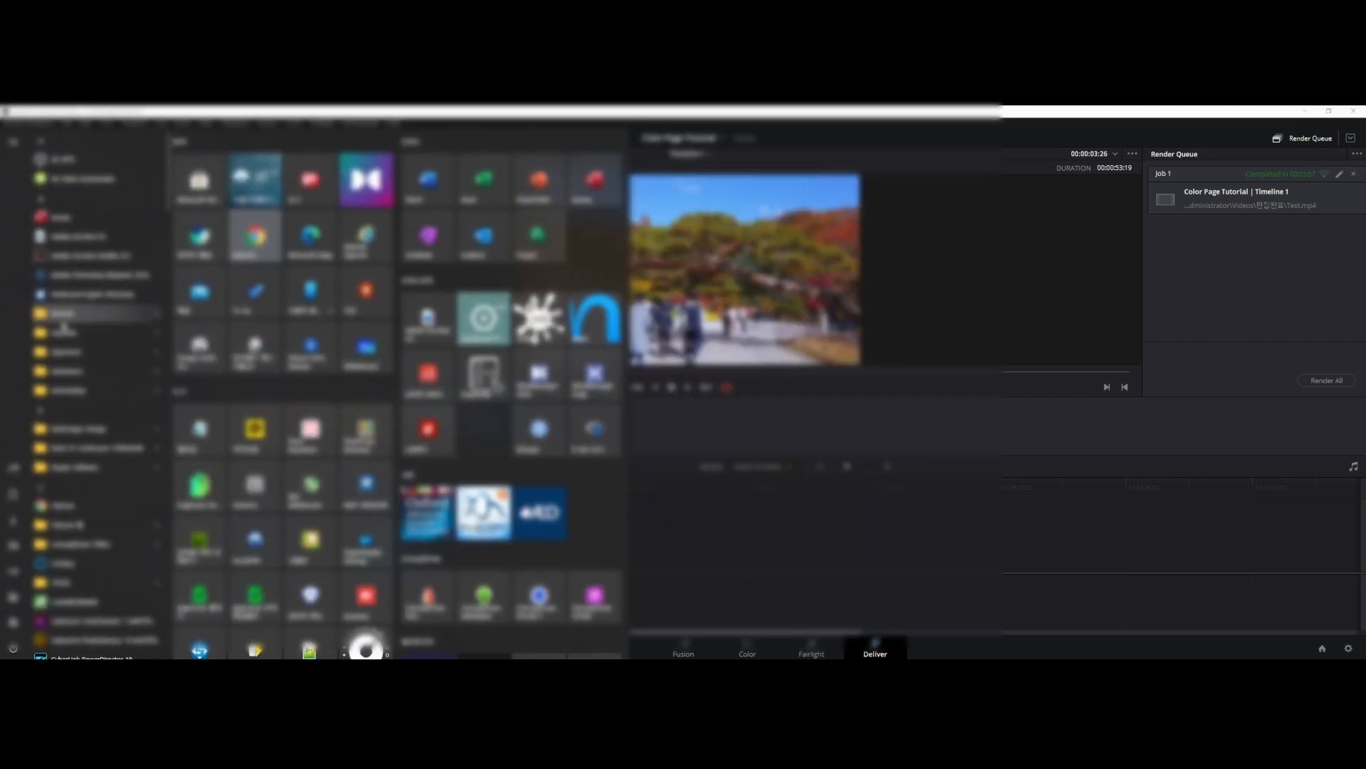
pyautogui.click(15, 596)
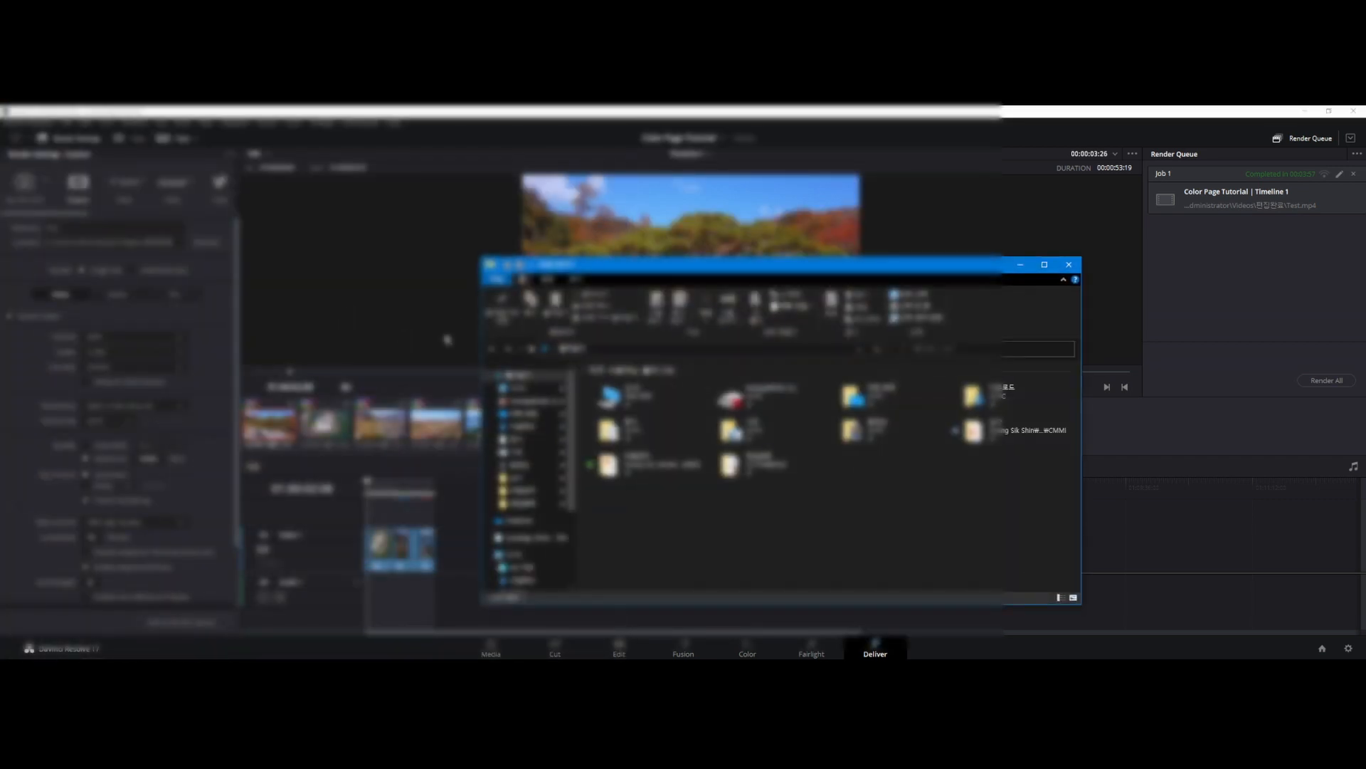
pyautogui.click(523, 503)
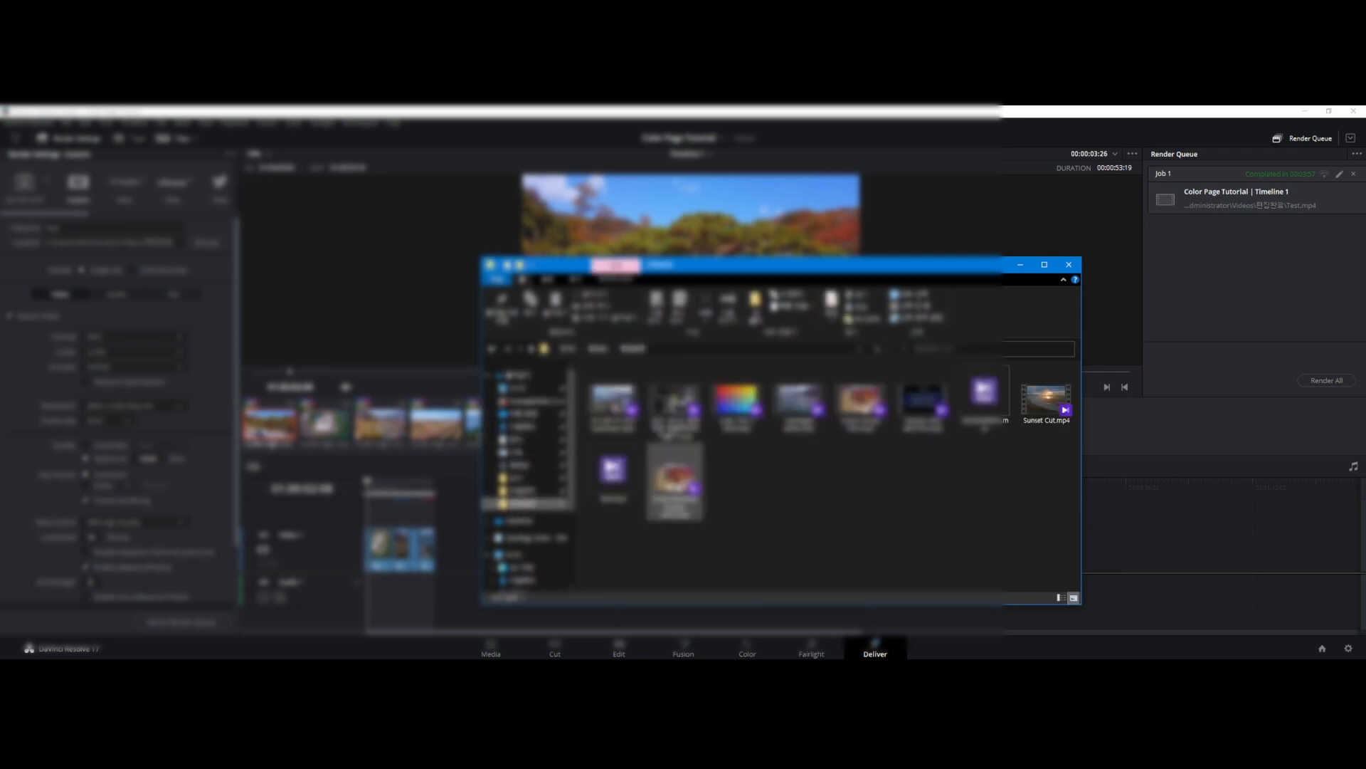
pyautogui.click(614, 485)
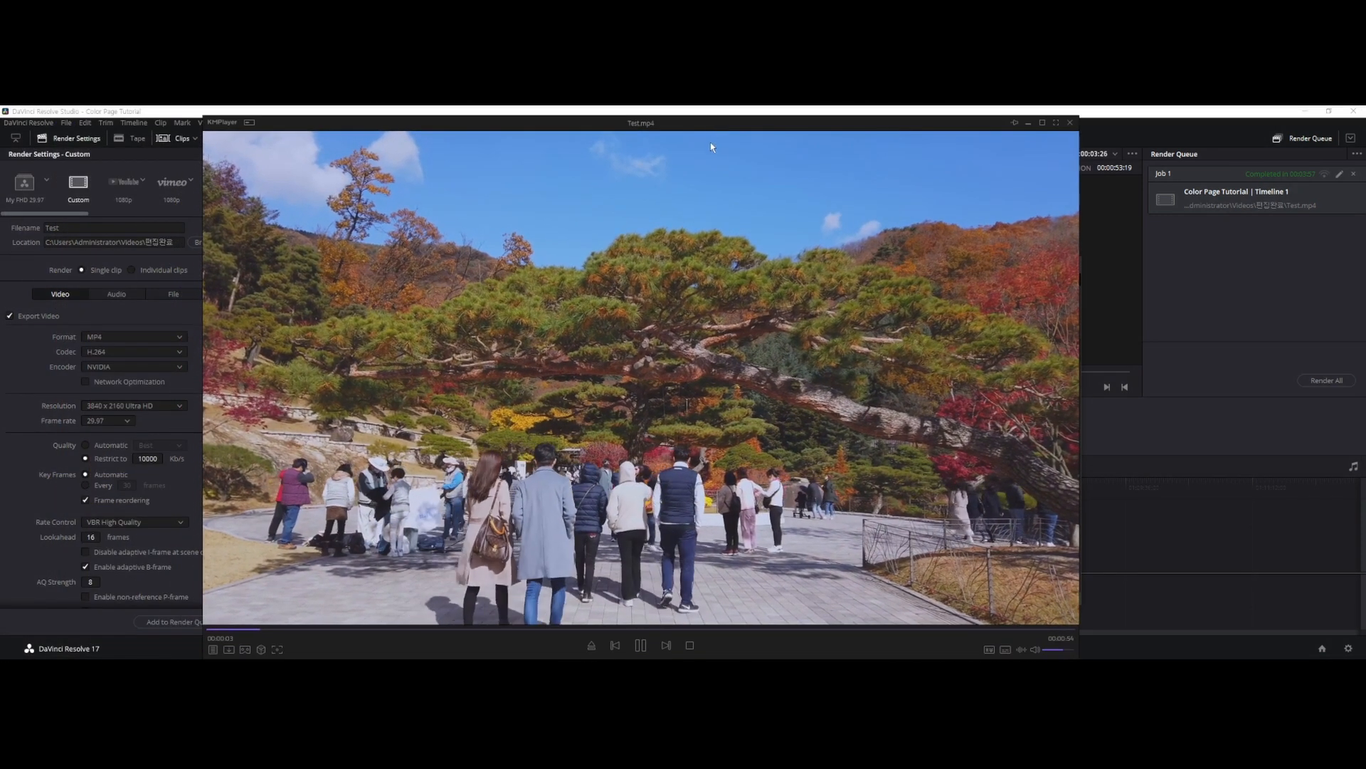
pyautogui.doubleClick(851, 408)
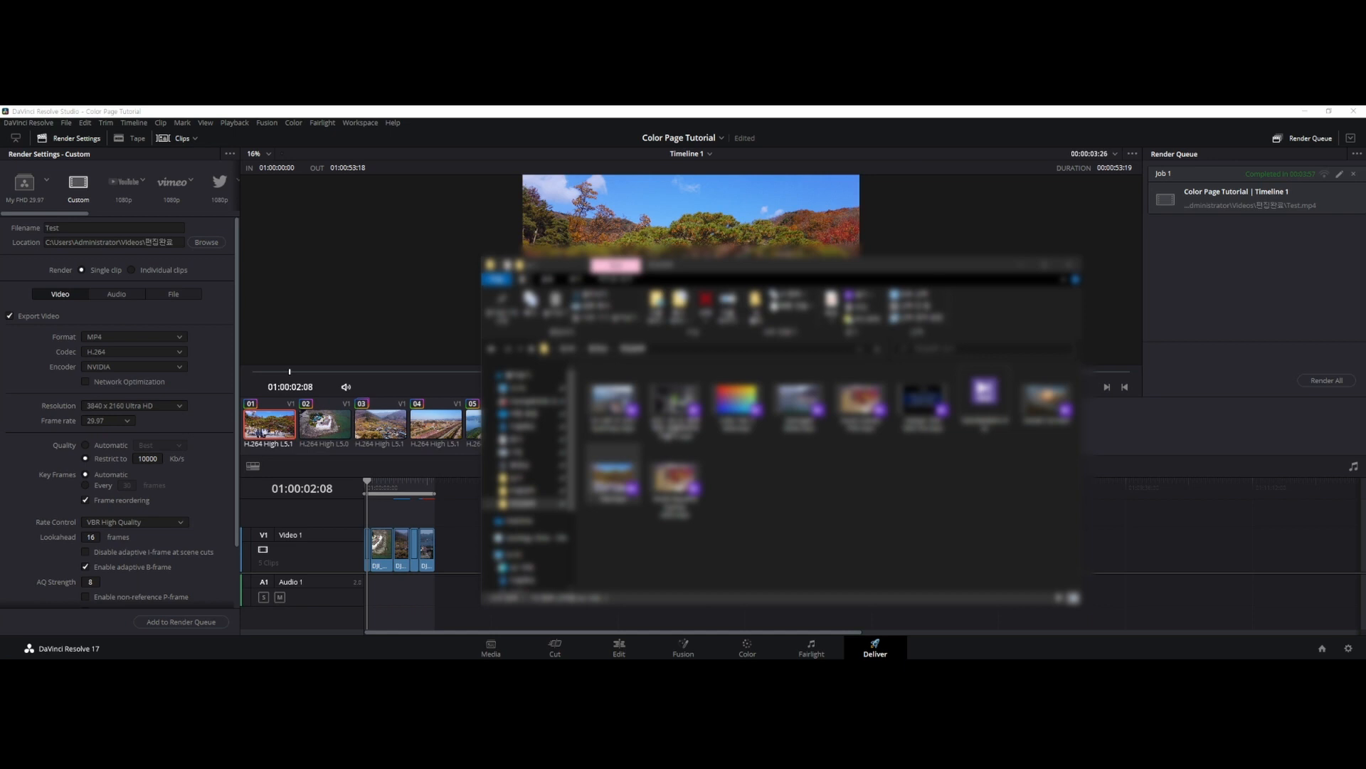
pyautogui.click(612, 473)
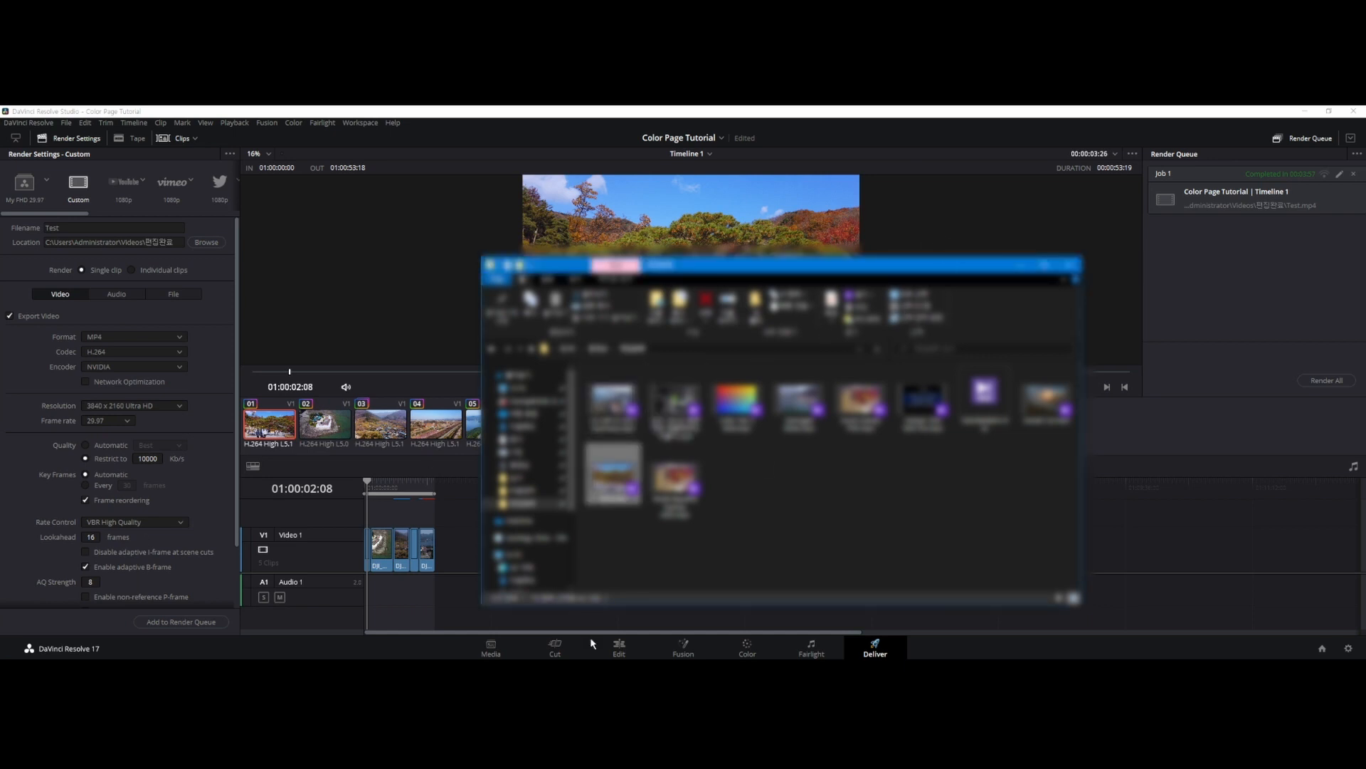
# On the Edit page, park the playhead at the third clip's start and look through the Effects Library's video transitions and titles.
pyautogui.click(622, 648)
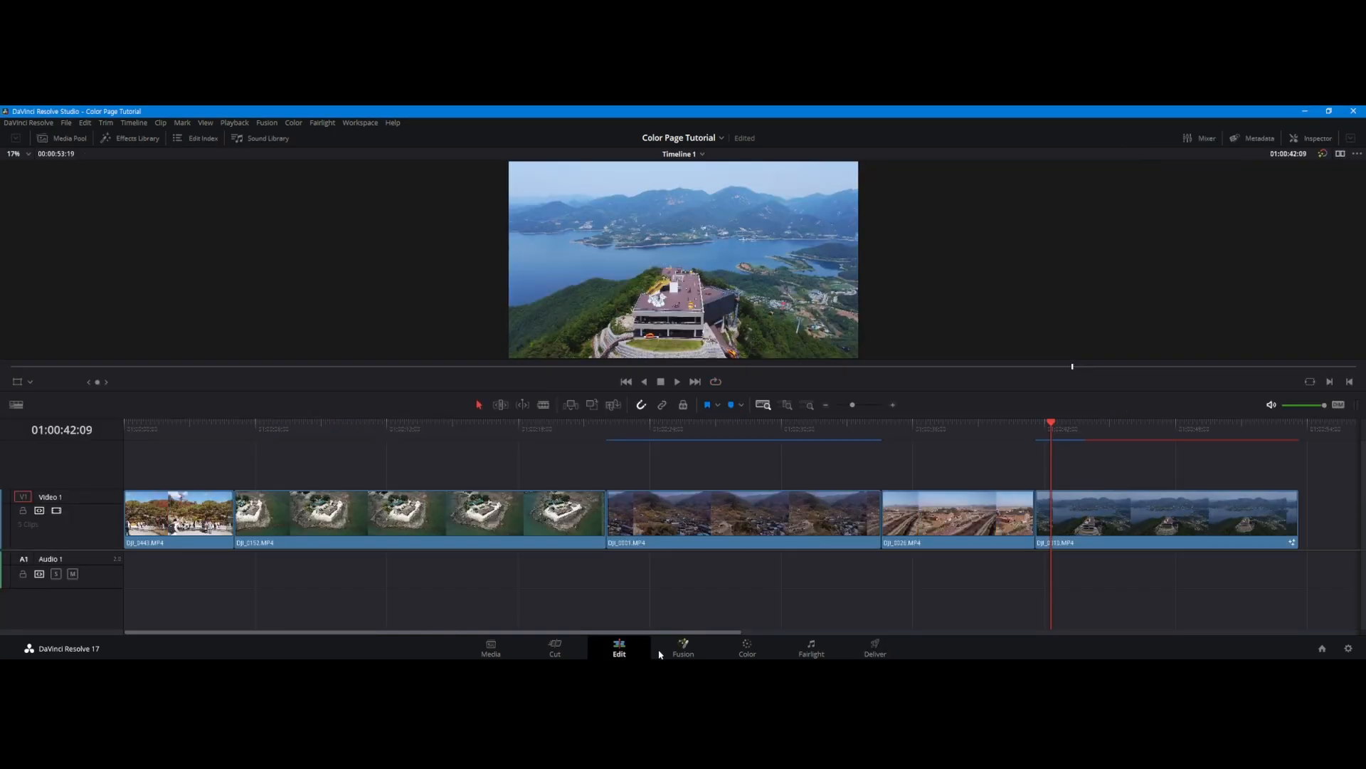
pyautogui.click(743, 649)
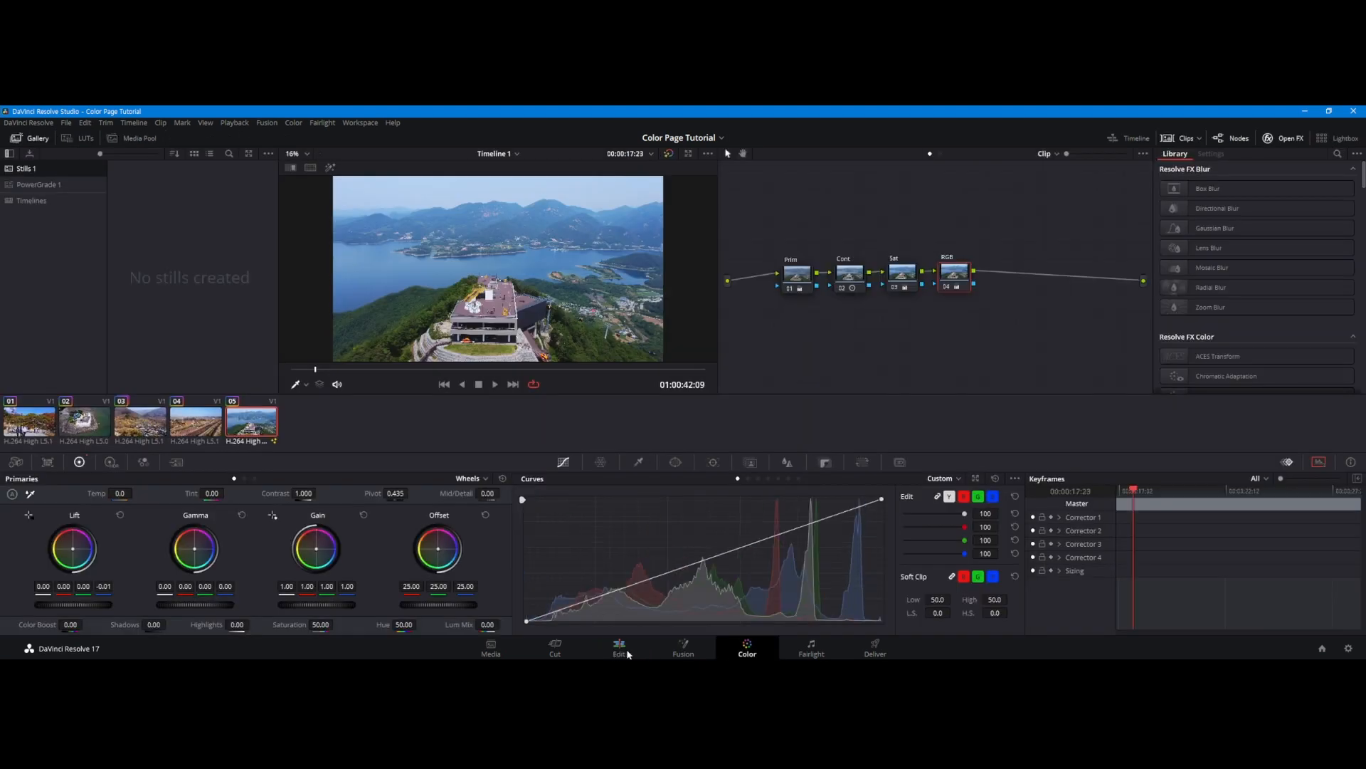
pyautogui.click(618, 649)
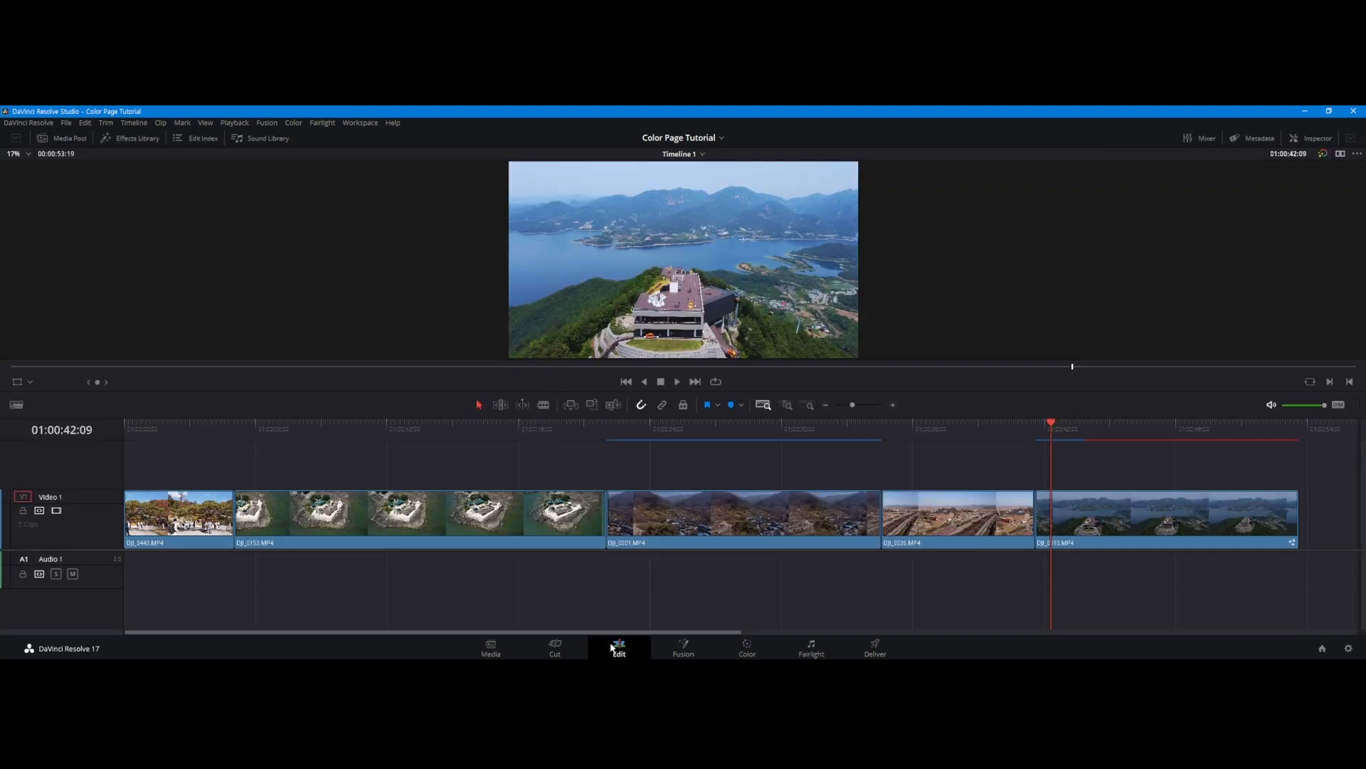
pyautogui.click(608, 425)
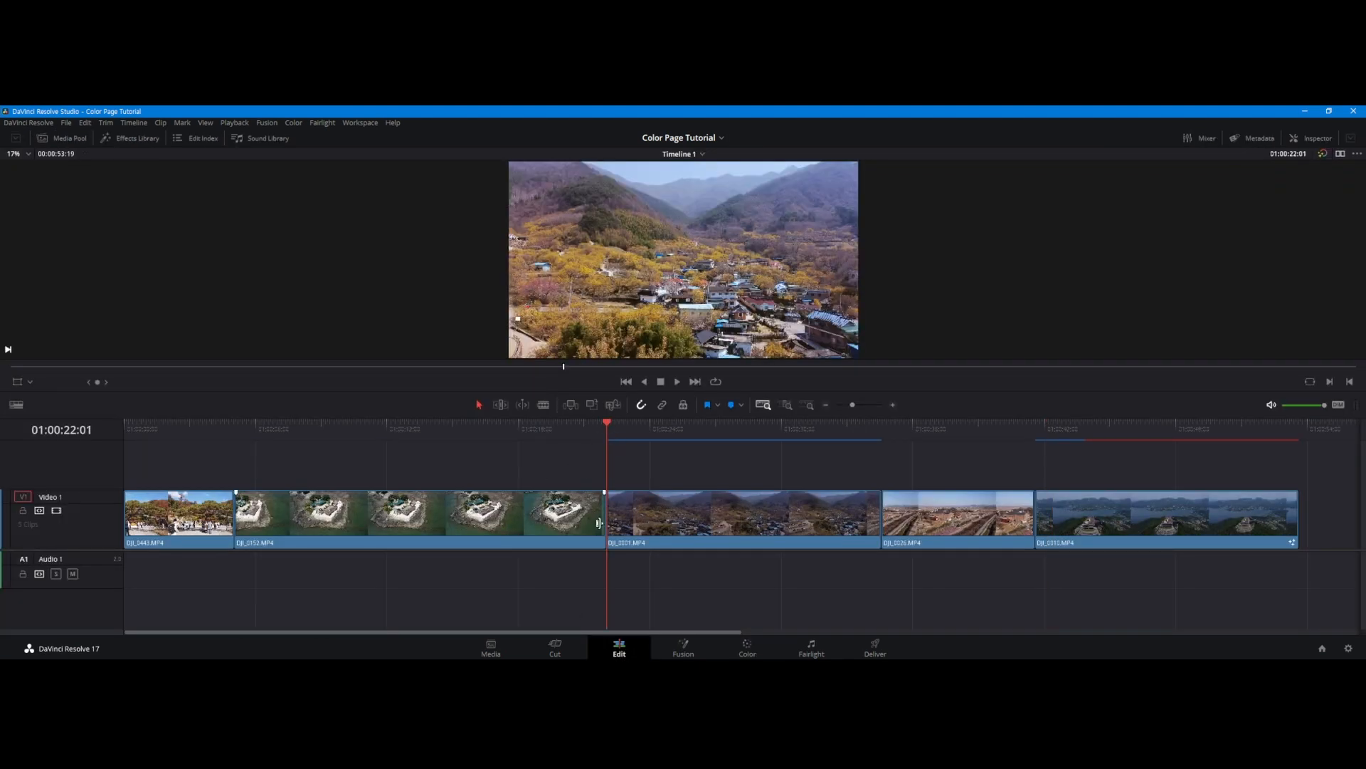
pyautogui.click(135, 139)
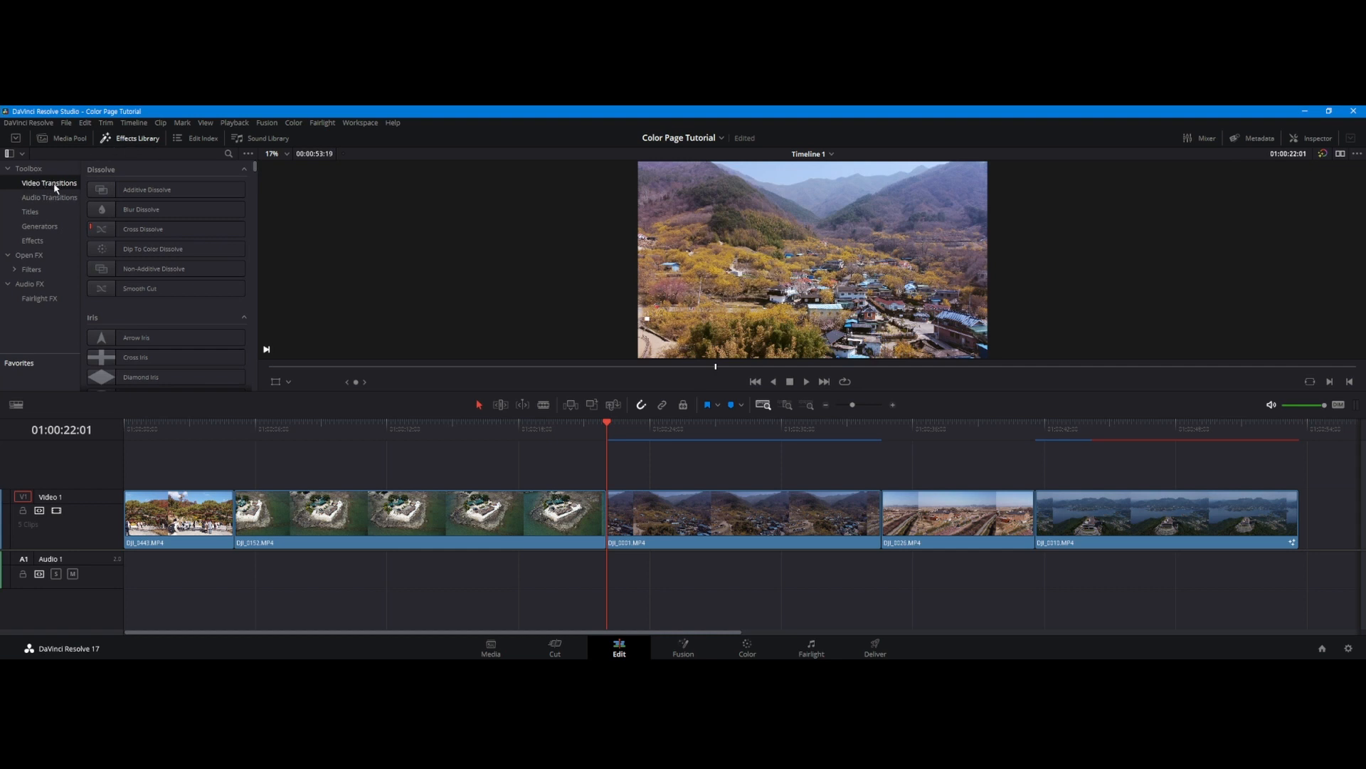
pyautogui.scroll(-5, 161, 285)
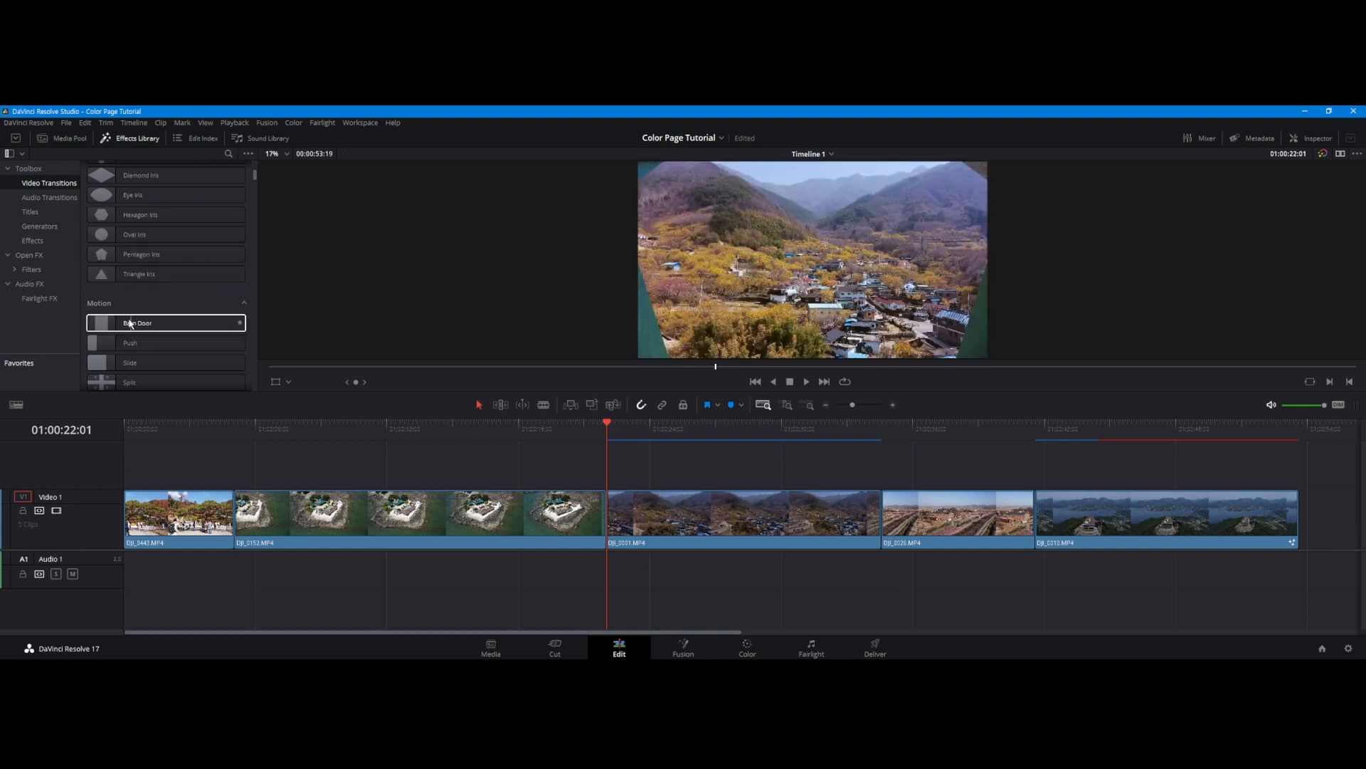
pyautogui.scroll(-3, 157, 327)
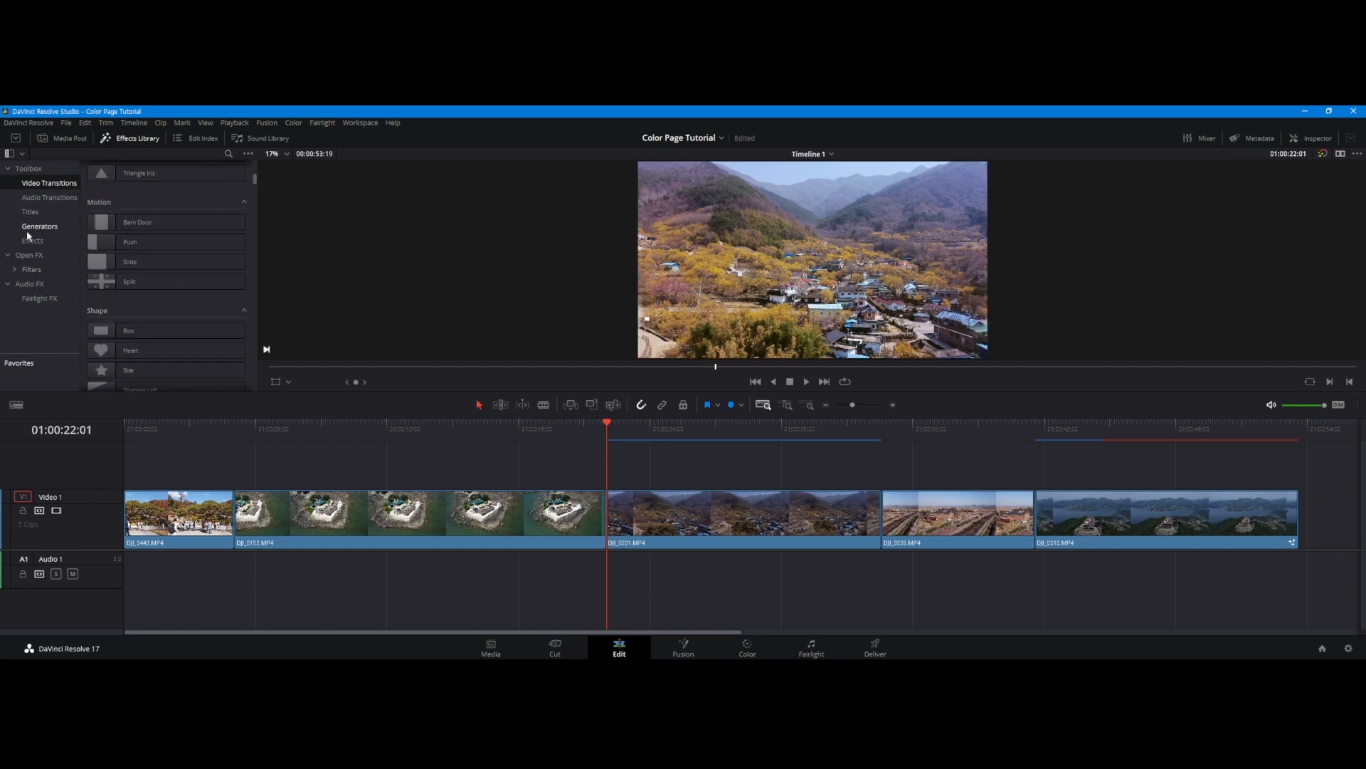
pyautogui.click(30, 212)
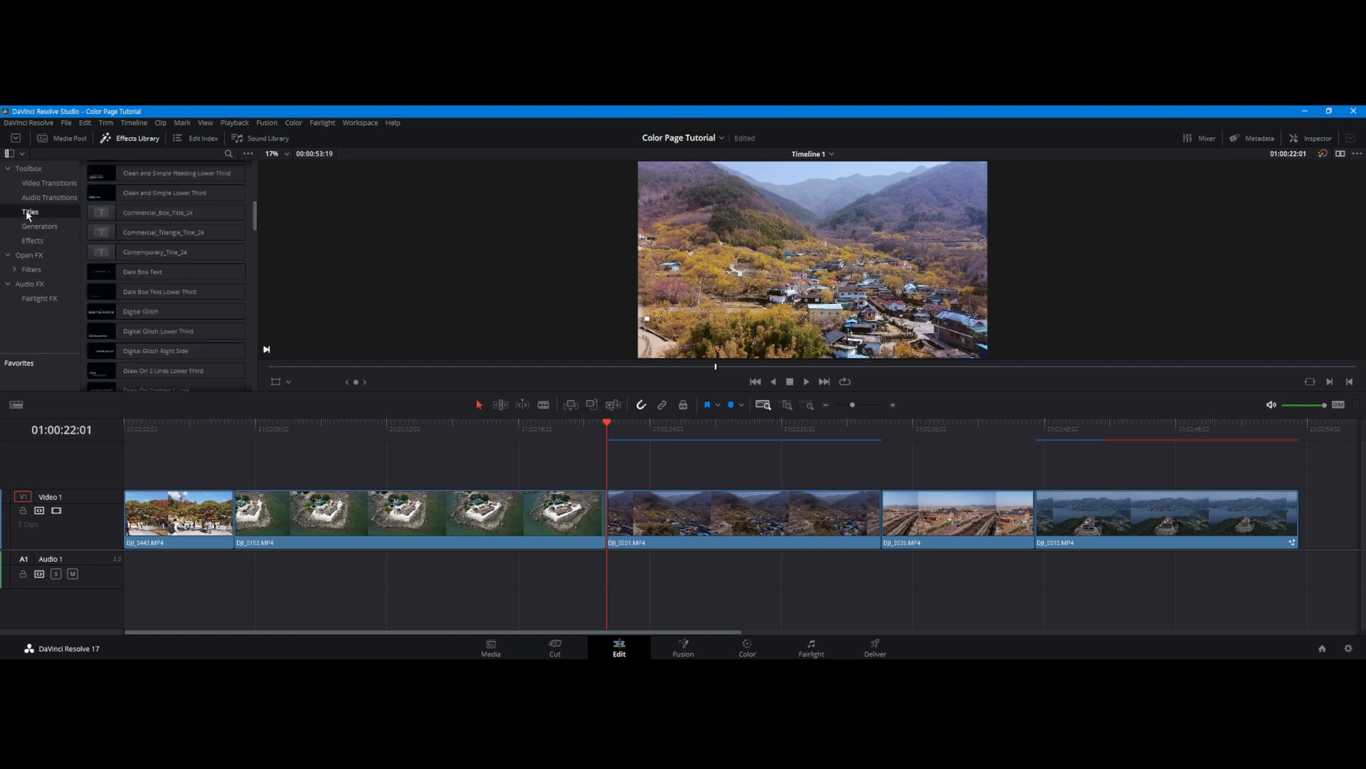
pyautogui.scroll(3, 167, 256)
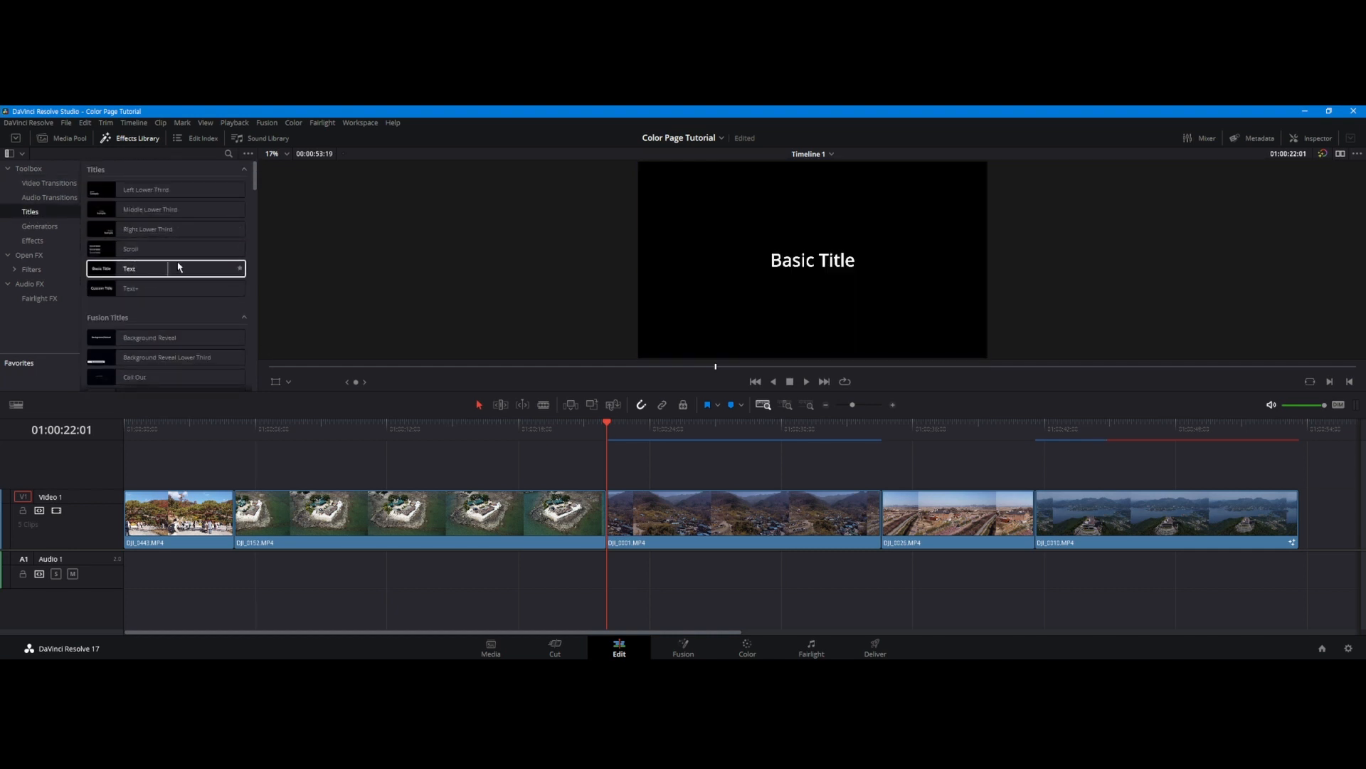
# On the Color page, add a serial node after the fifth clip's RGB node and fit a circular window around the hilltop building.
pyautogui.click(748, 649)
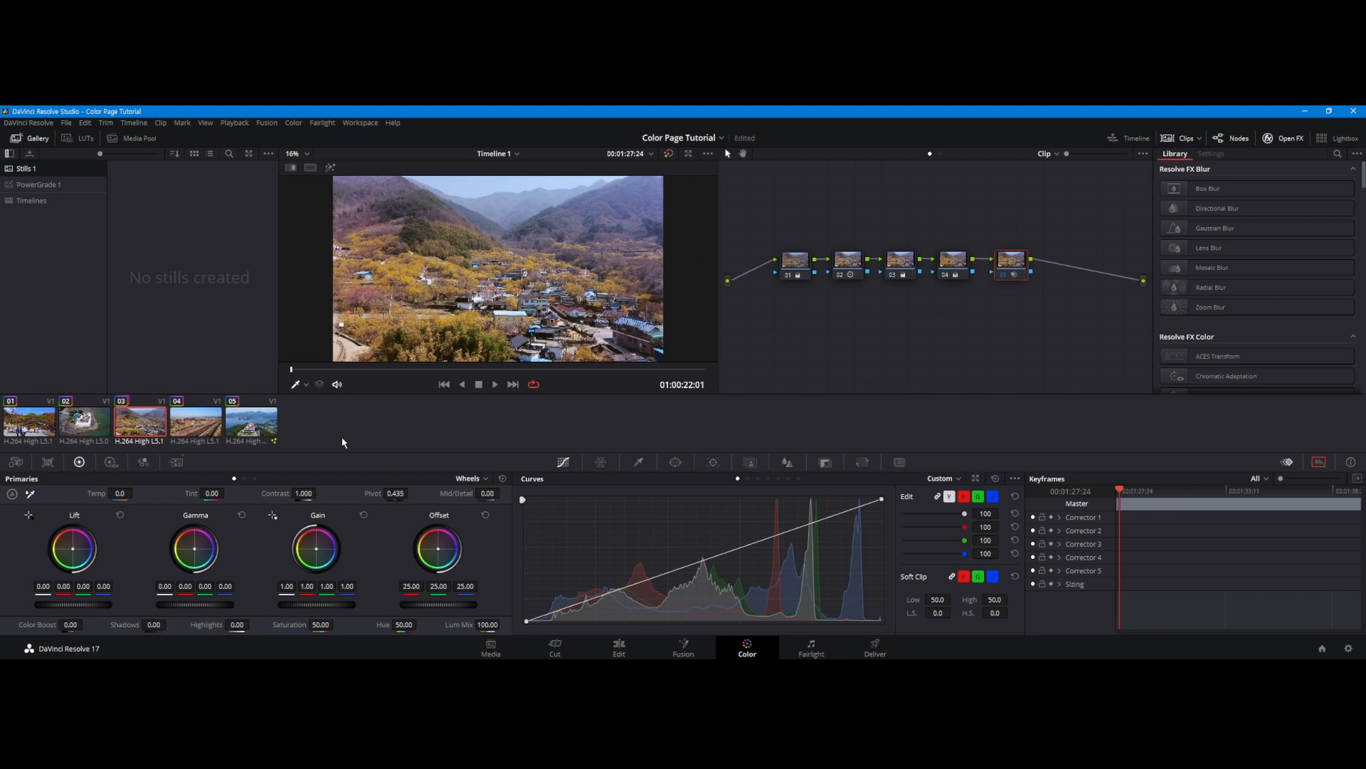
pyautogui.click(235, 418)
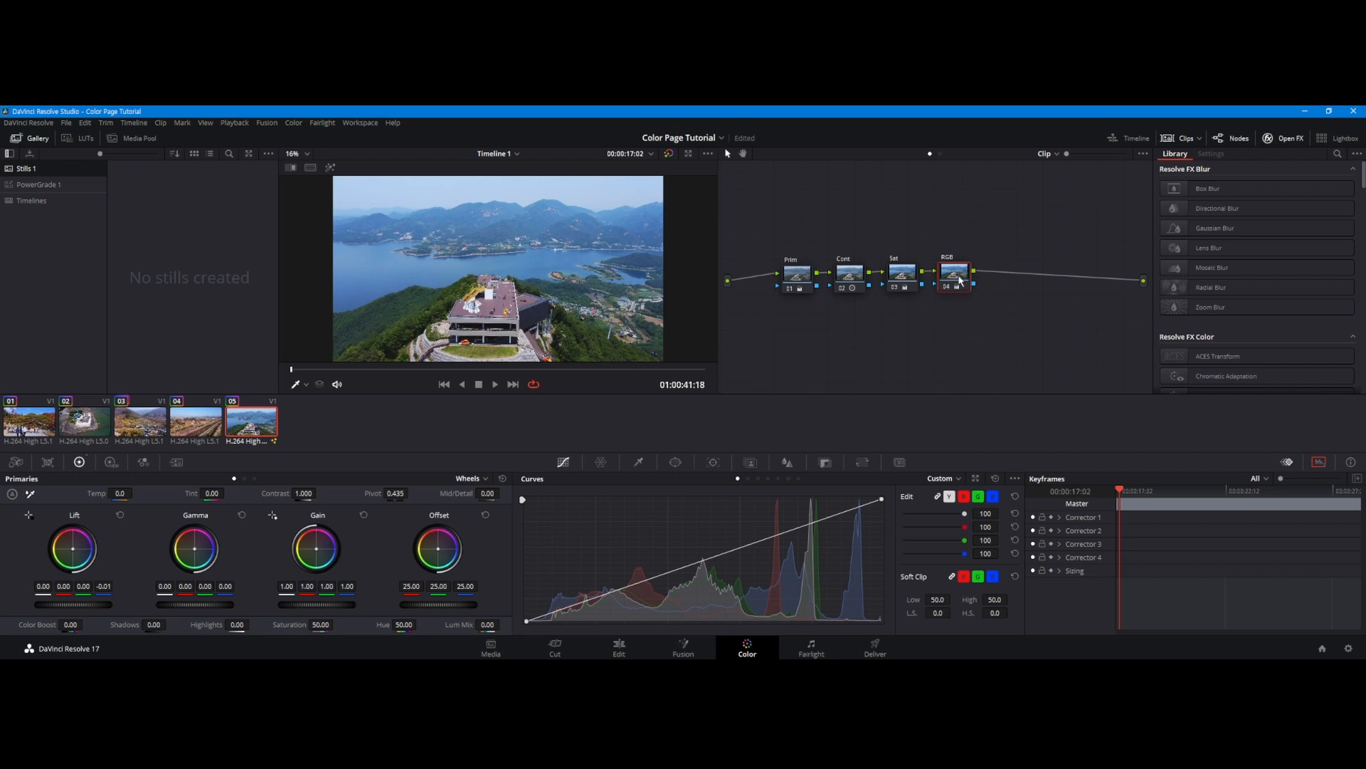
pyautogui.hotkey('alt', 's')
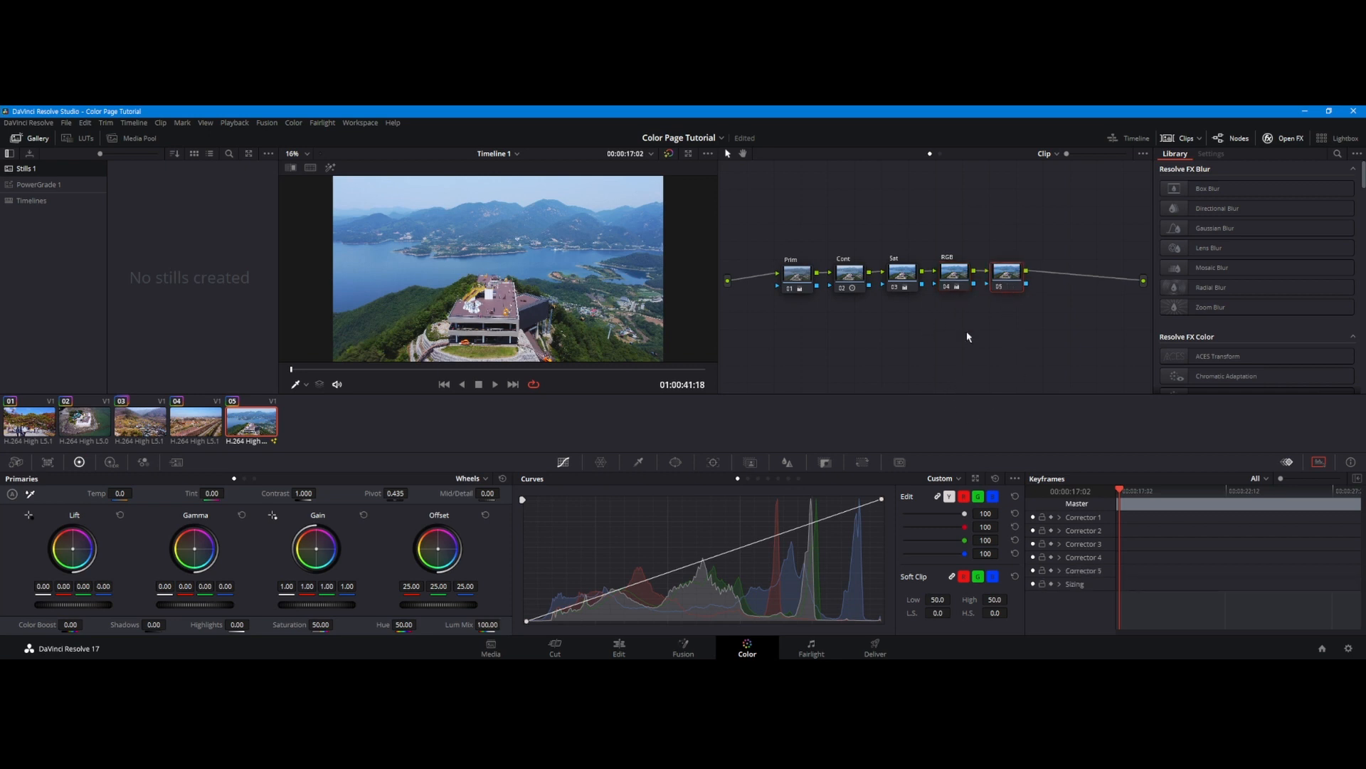
pyautogui.click(675, 463)
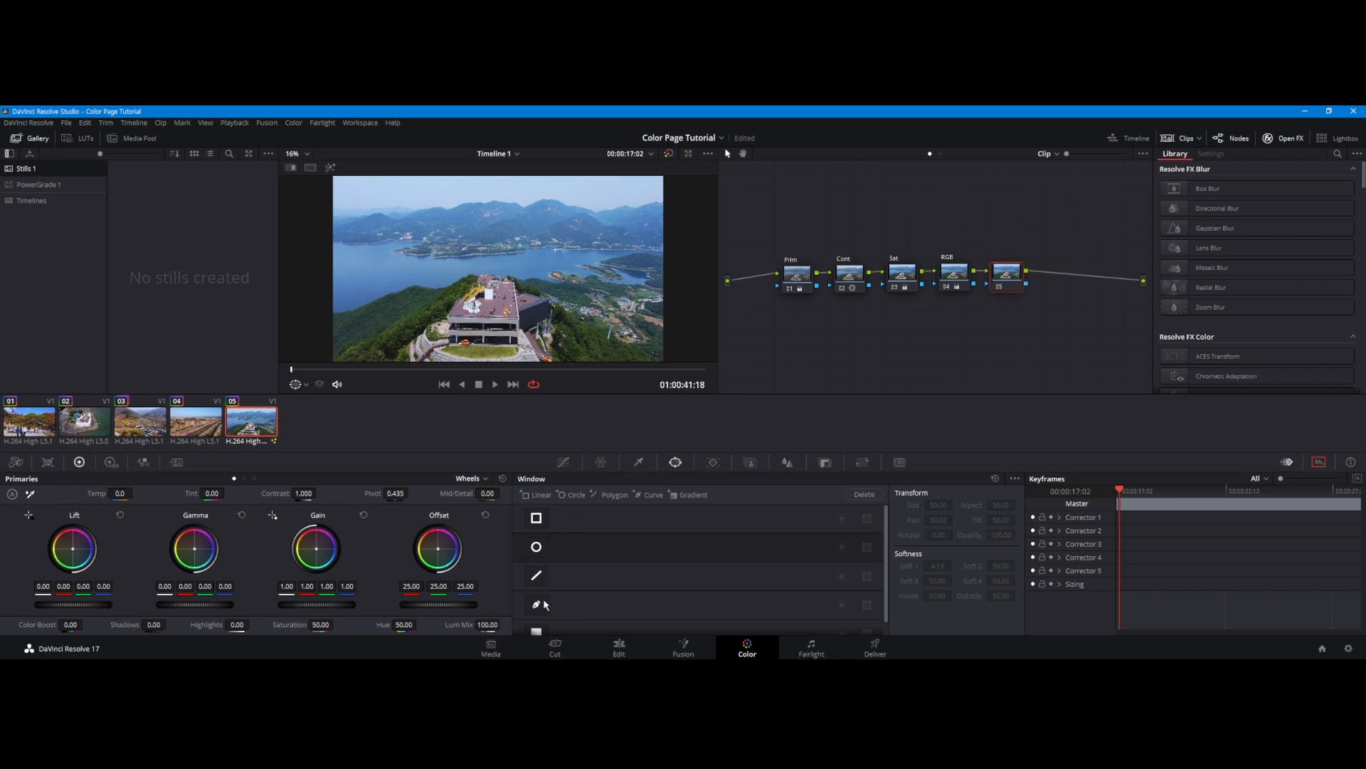
pyautogui.click(537, 548)
pyautogui.moveTo(496, 269); pyautogui.dragTo(558, 311)
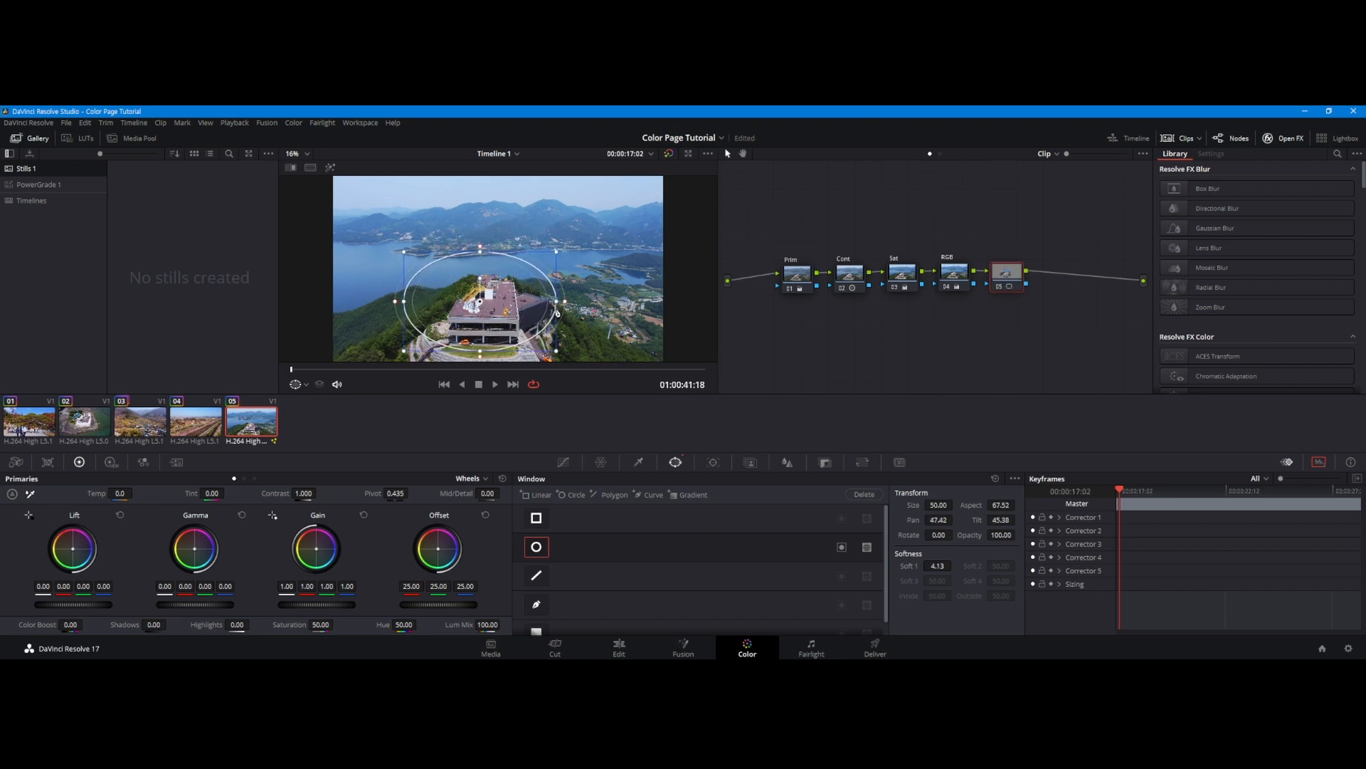
pyautogui.moveTo(481, 253); pyautogui.dragTo(482, 243)
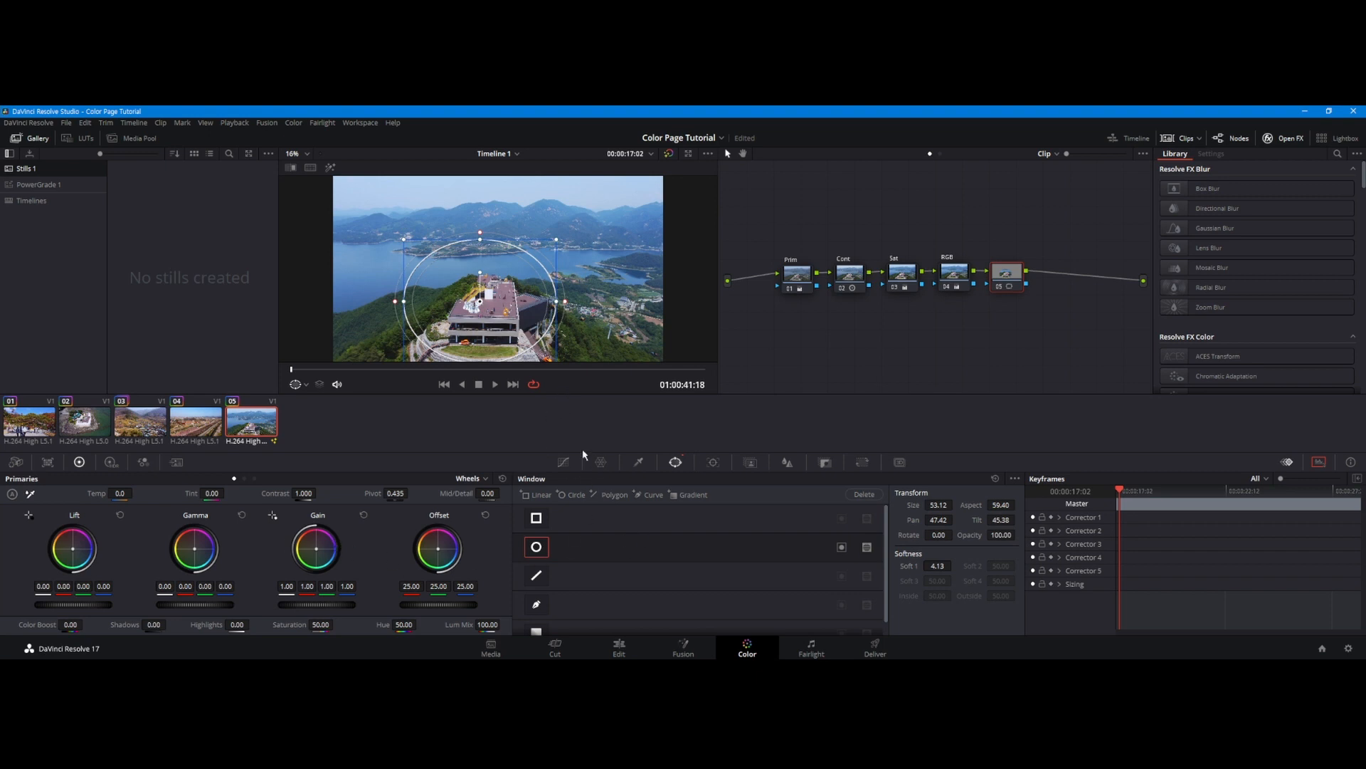
# Try brightening the windowed building with the custom curve, return the curve to a straight line, and delete the fifth node.
pyautogui.click(564, 462)
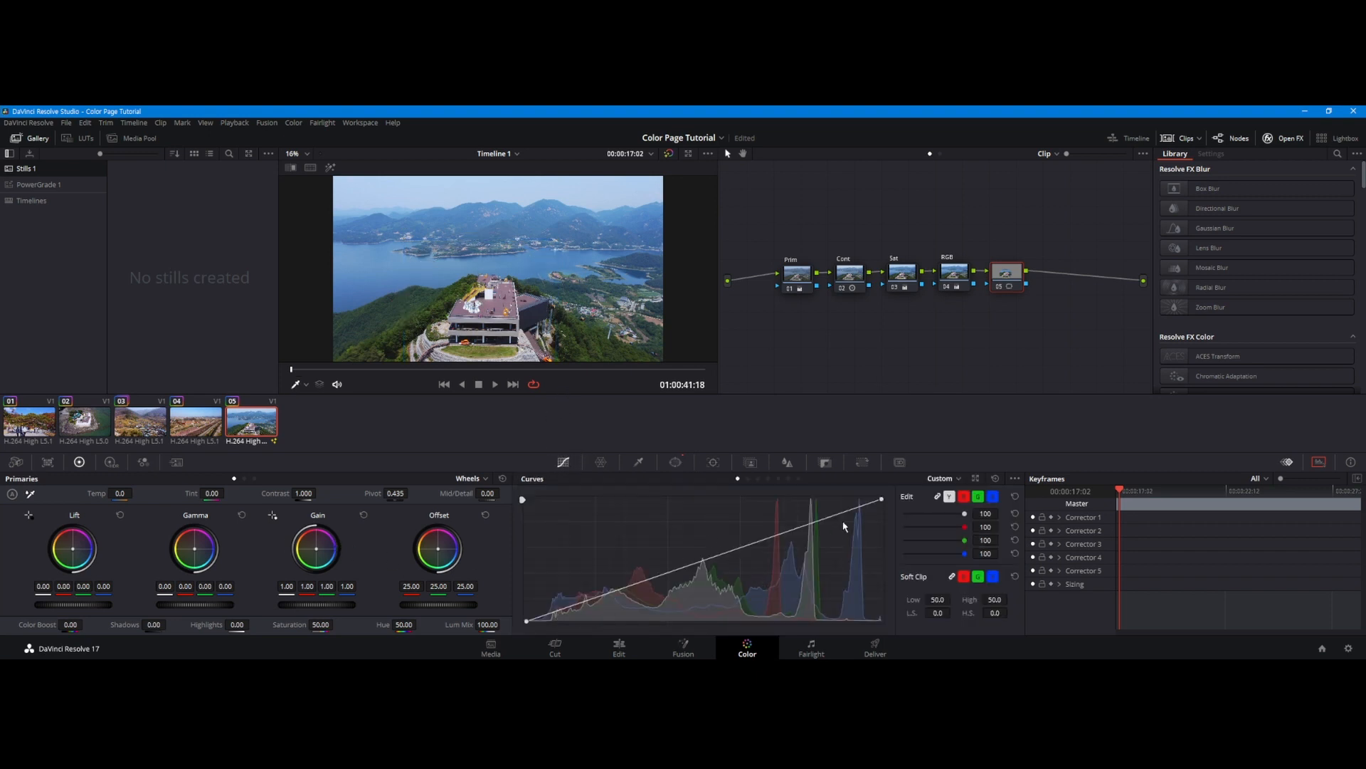
pyautogui.moveTo(696, 564); pyautogui.dragTo(696, 541)
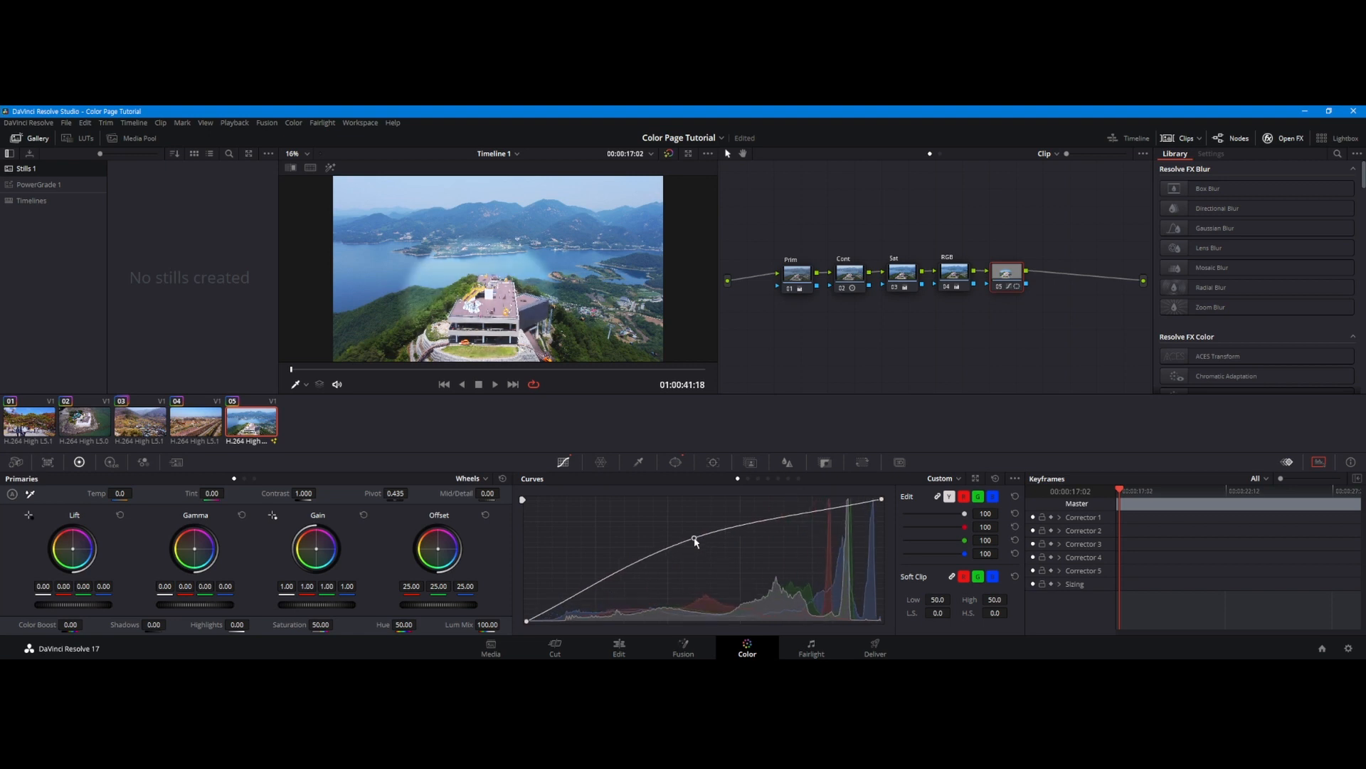
pyautogui.moveTo(696, 542); pyautogui.dragTo(698, 564)
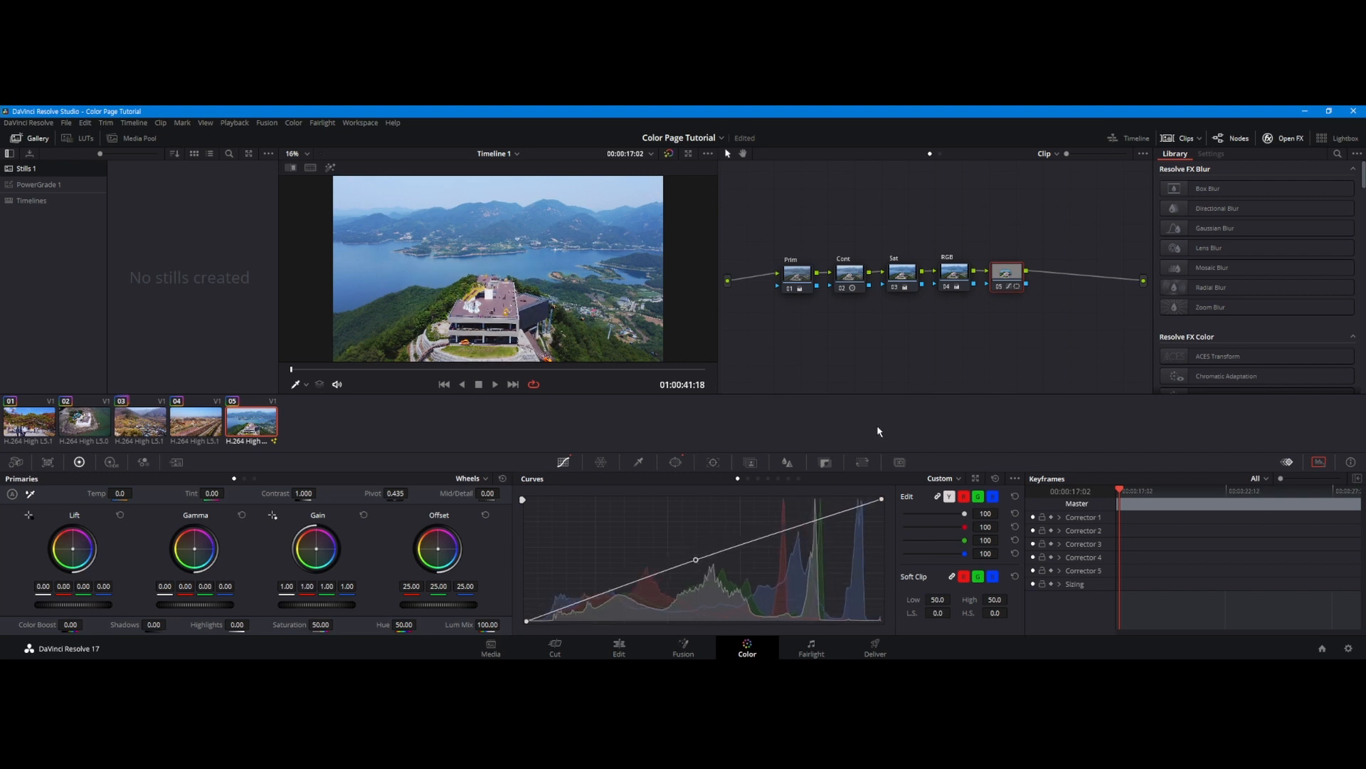
pyautogui.press('Delete')
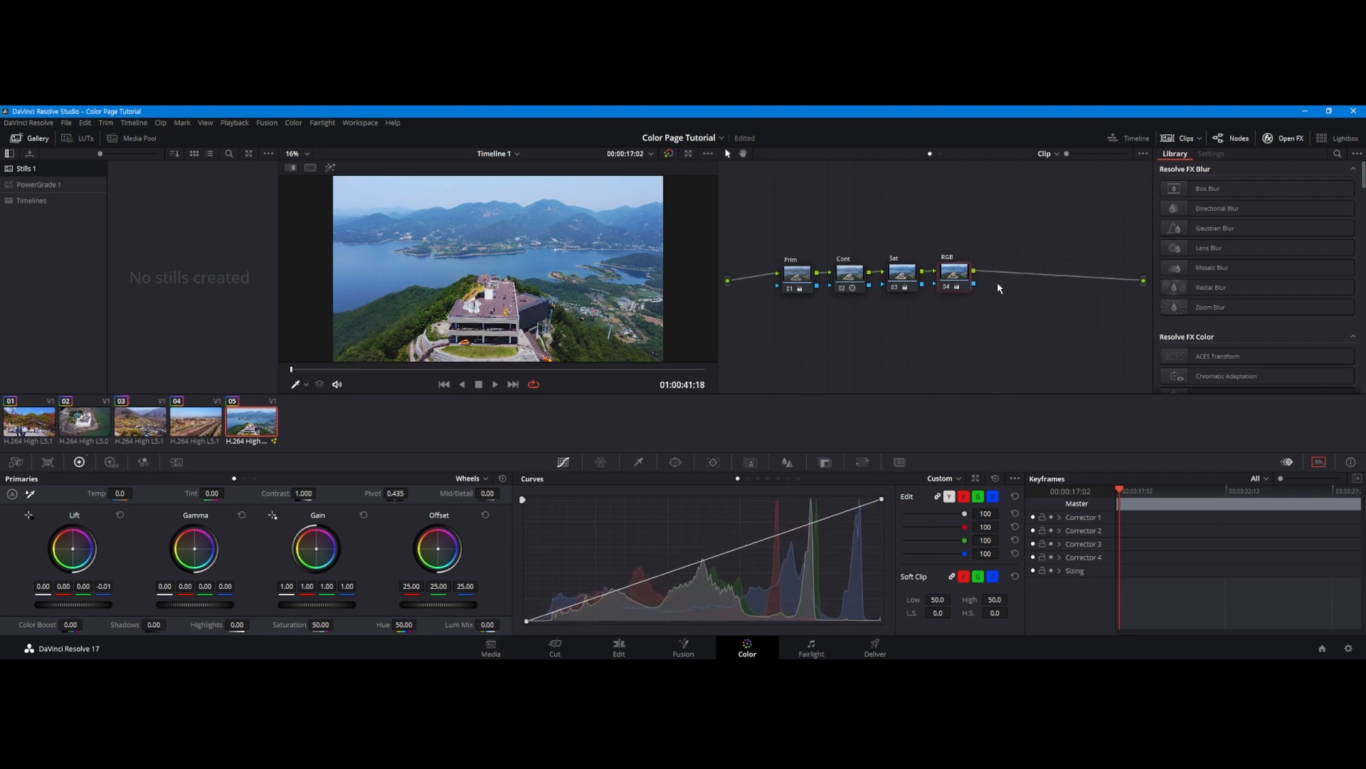